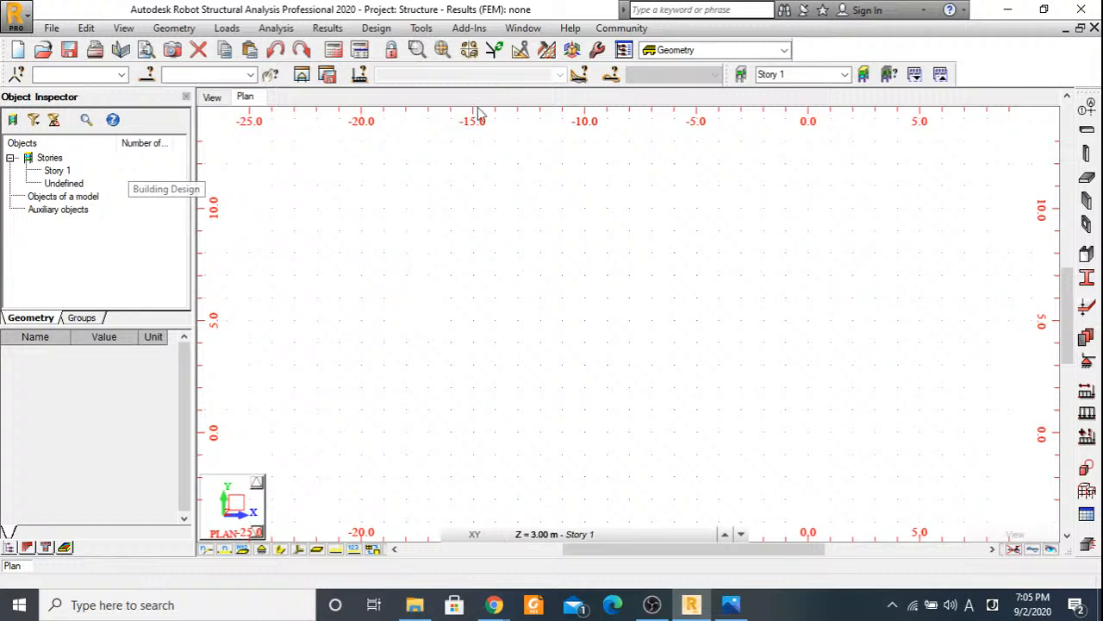
Check the regional, working and printout language settings in the program preferences and accept them.
click(422, 29)
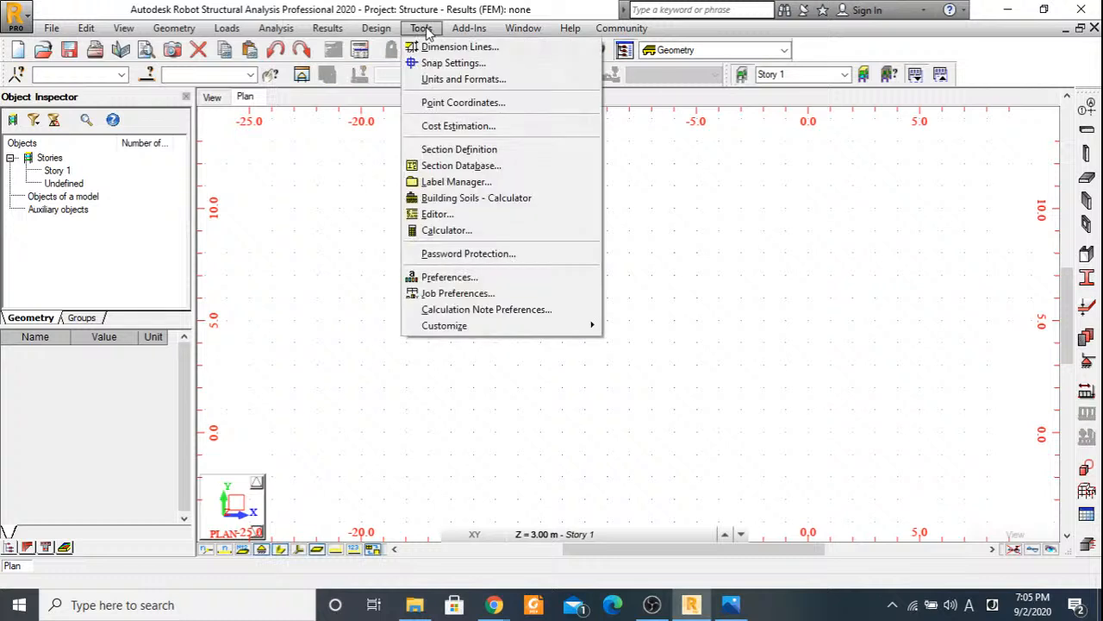
click(461, 281)
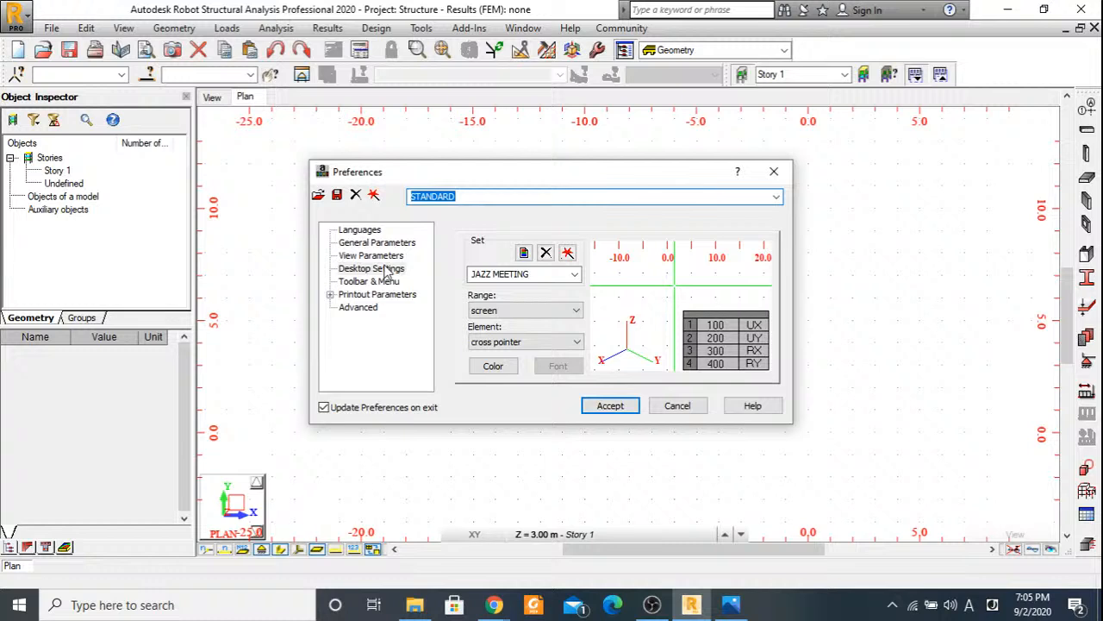
click(359, 230)
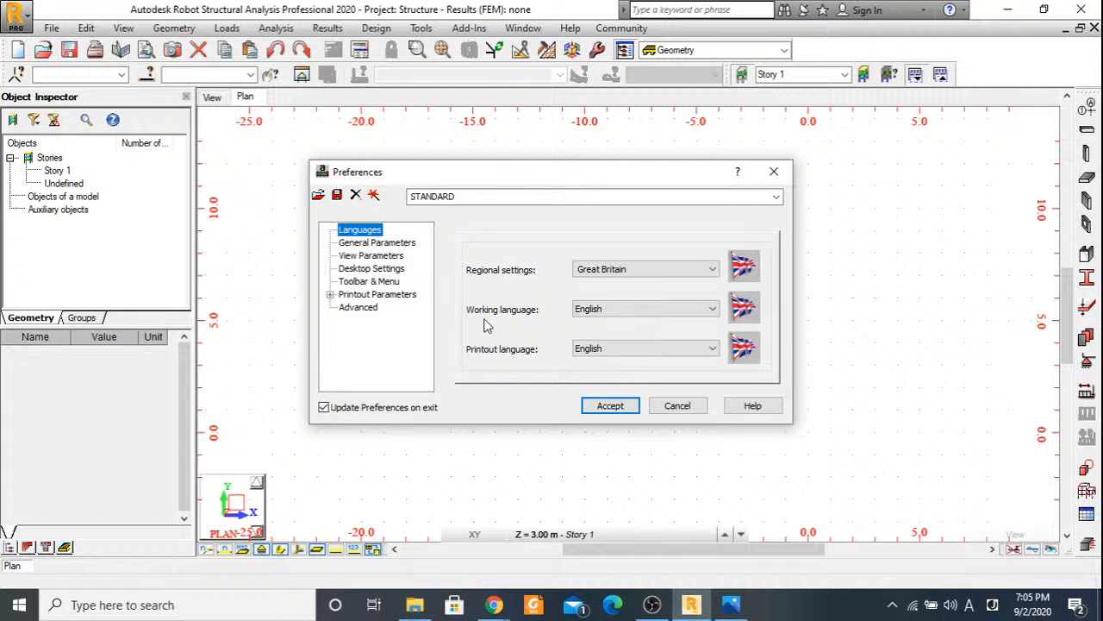
click(610, 406)
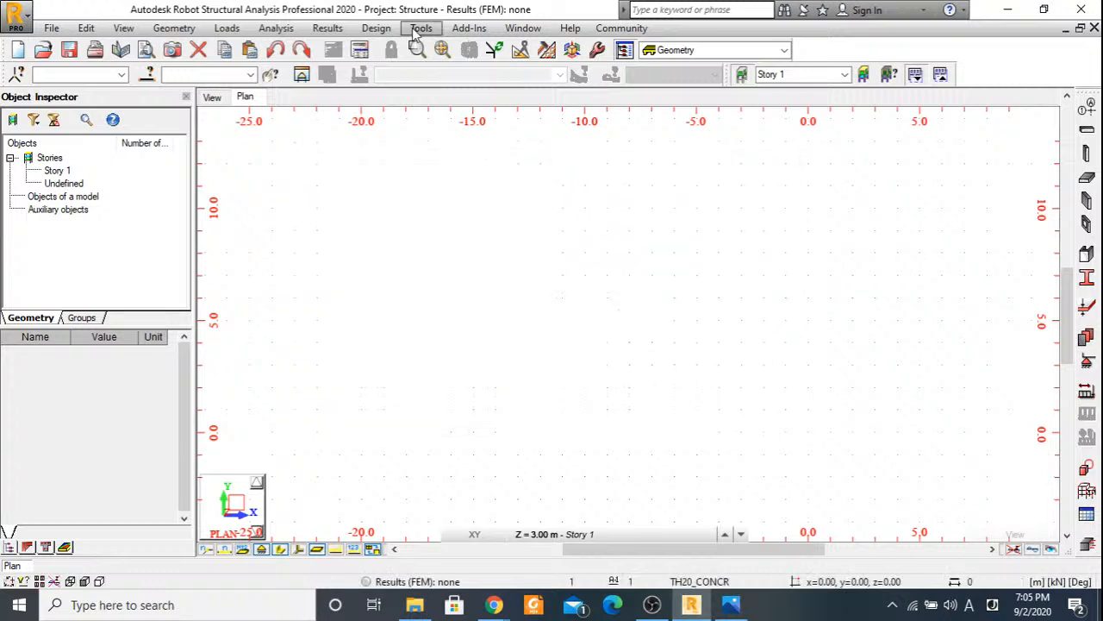
Change all units to metric in the job preferences.
click(419, 28)
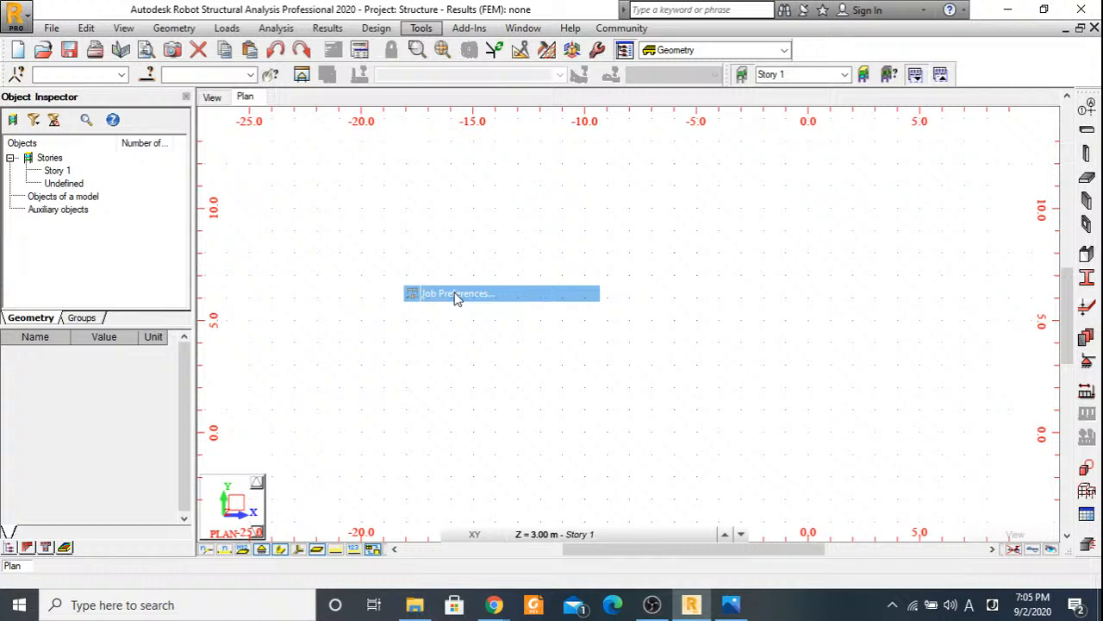
click(456, 295)
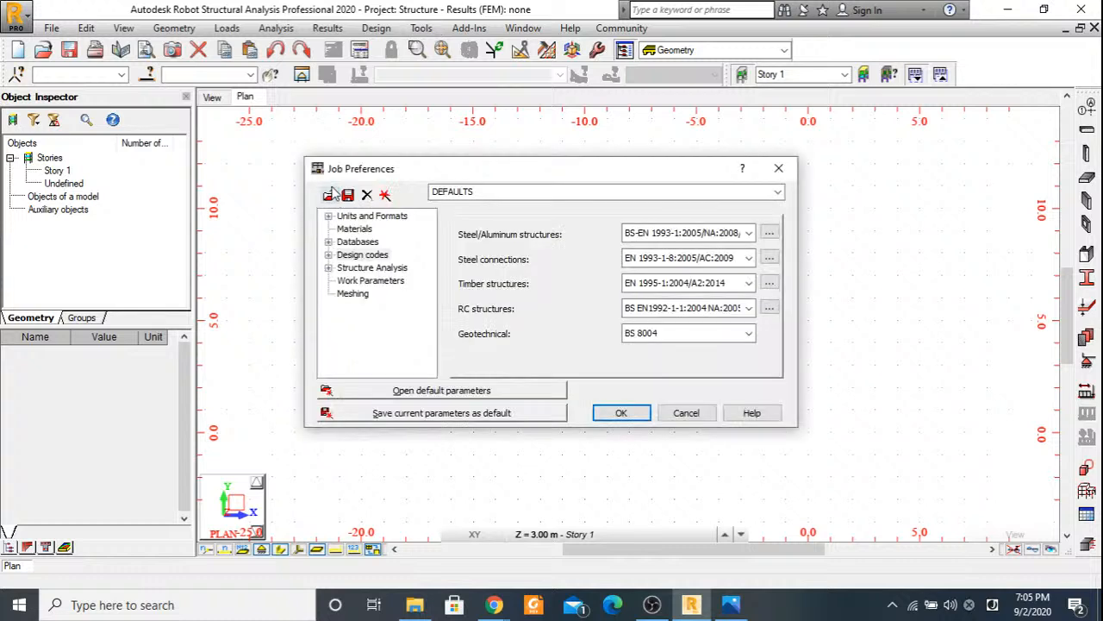
click(372, 216)
click(549, 339)
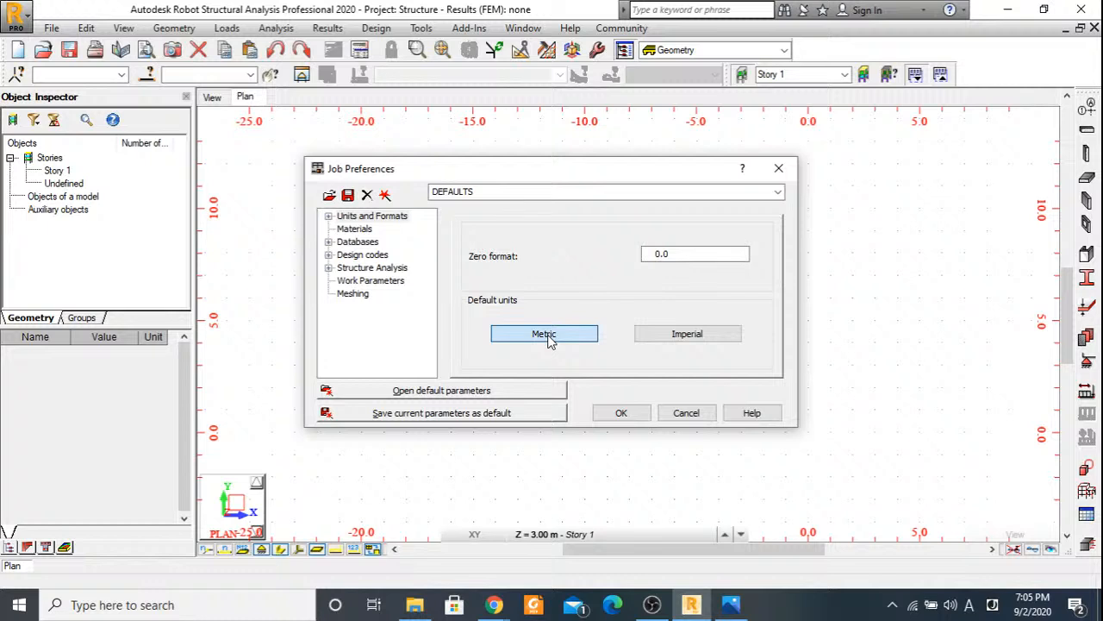
click(549, 339)
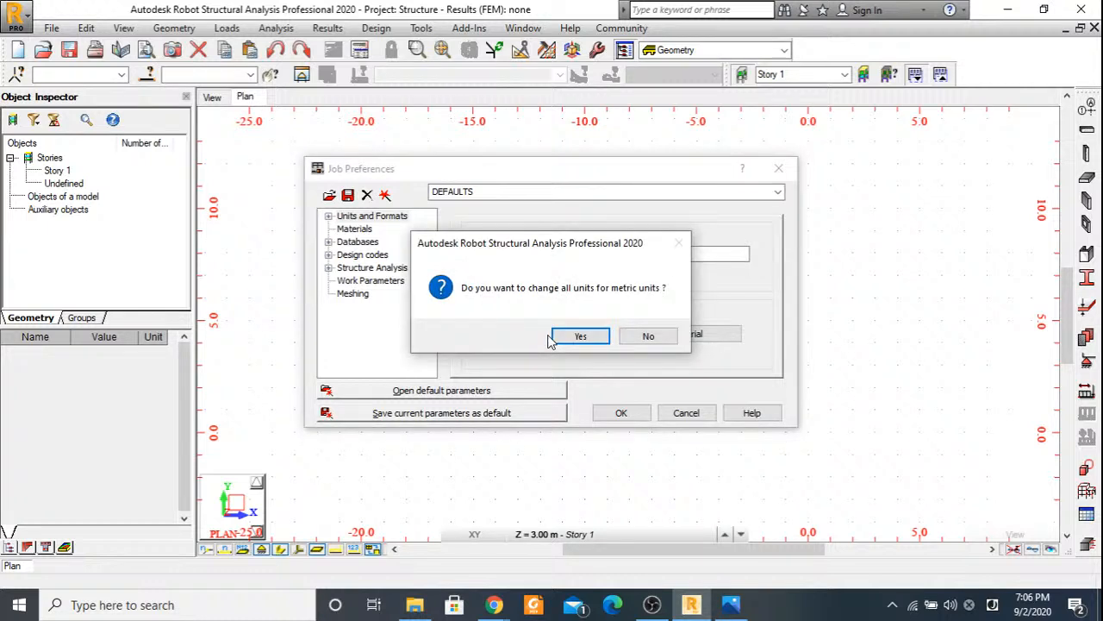
click(579, 339)
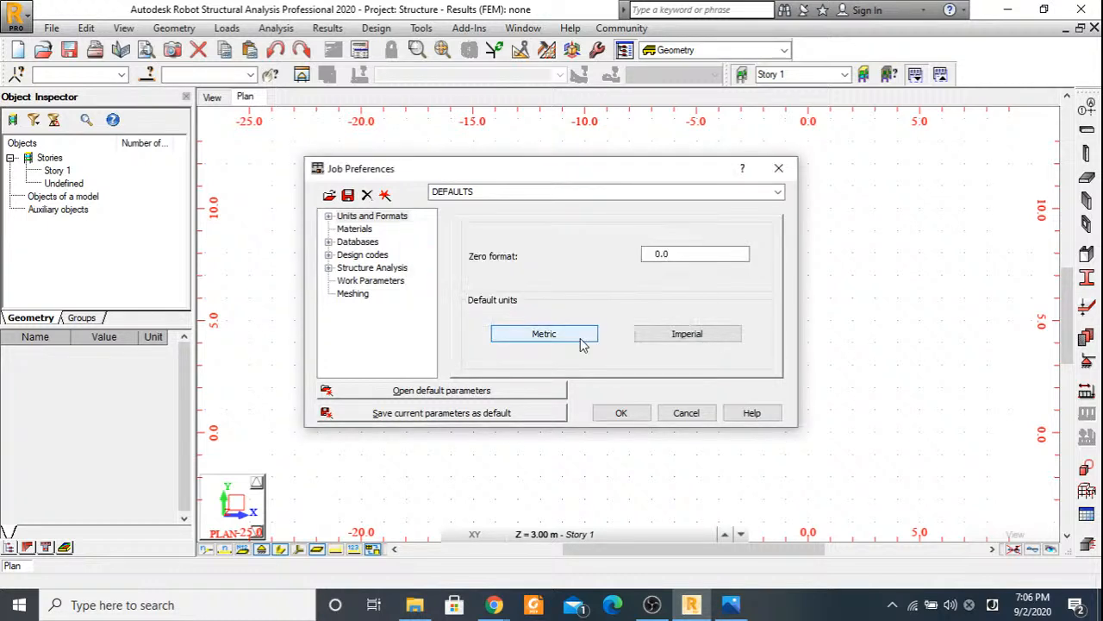
Set the default concrete material to C35, checking the required strength in the Beam Design.JPG image in Photos.
click(355, 230)
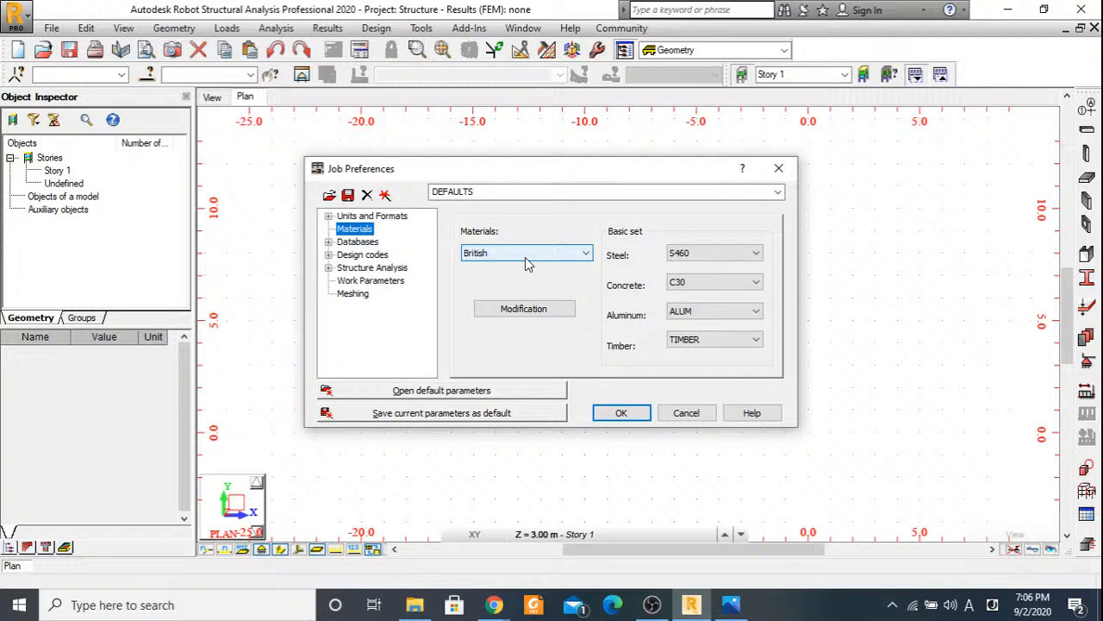
click(715, 282)
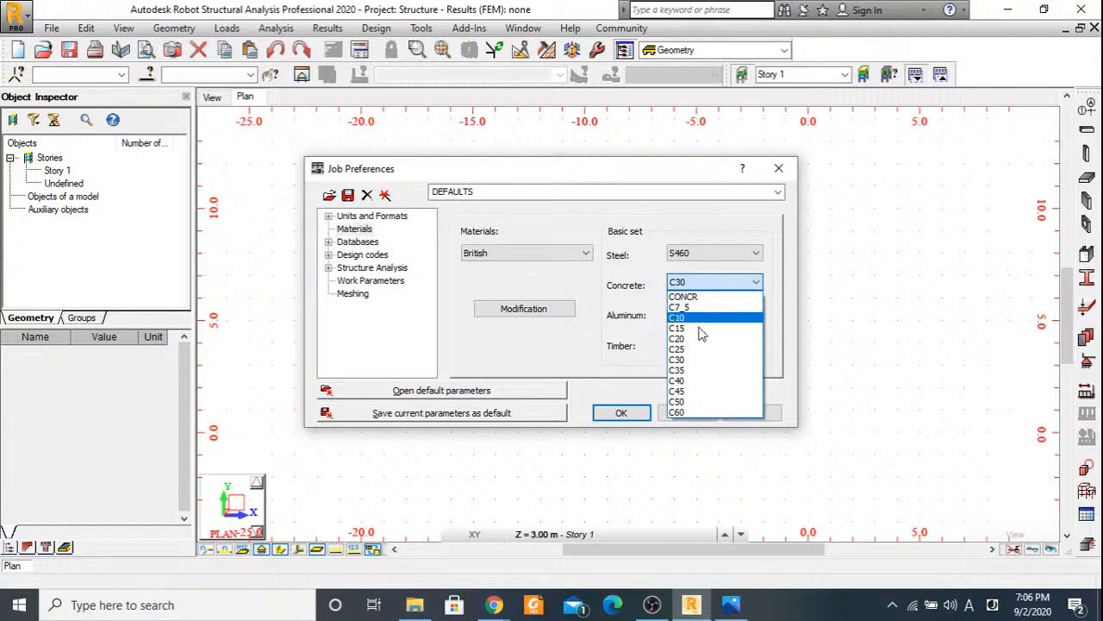
click(689, 370)
key(alt+Tab)
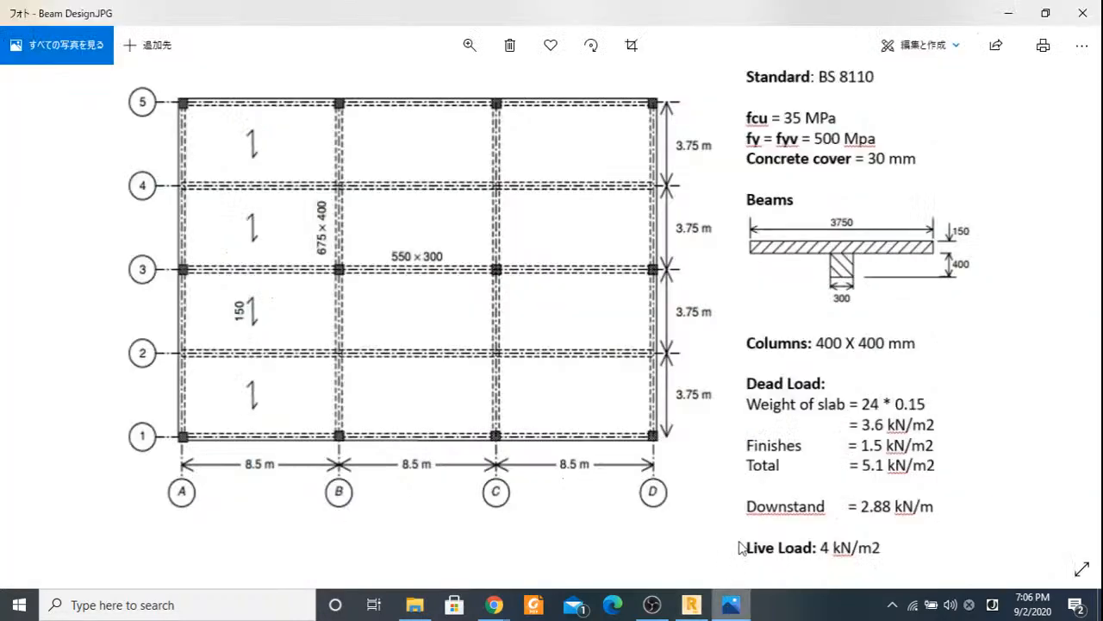
click(1007, 14)
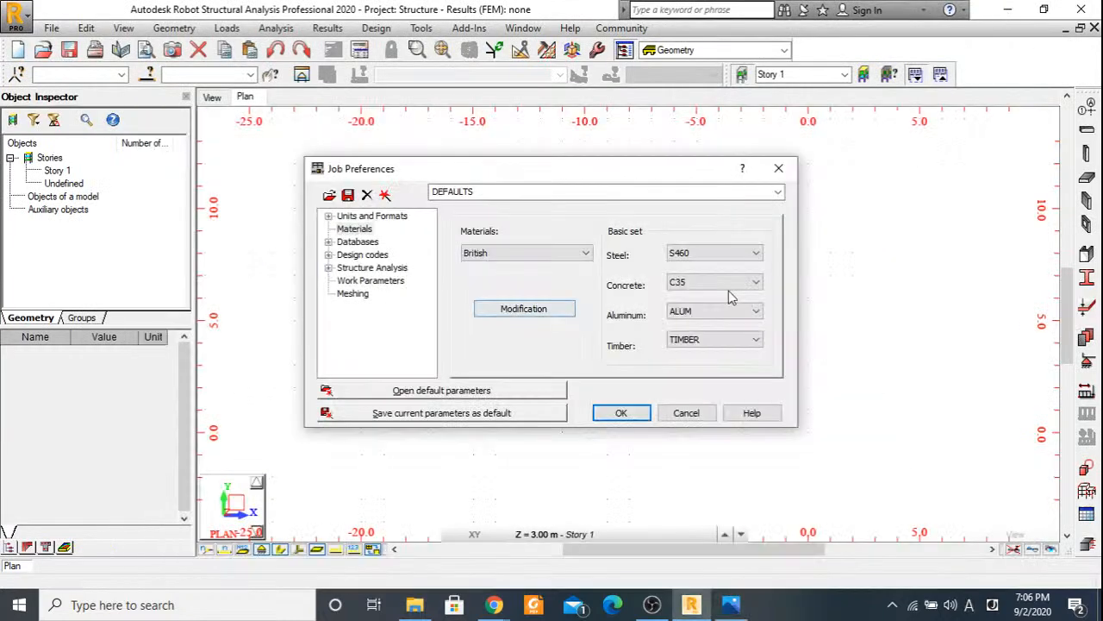
Modify the British C35 concrete definition so its specific weight is 24 kN/m3.
click(523, 310)
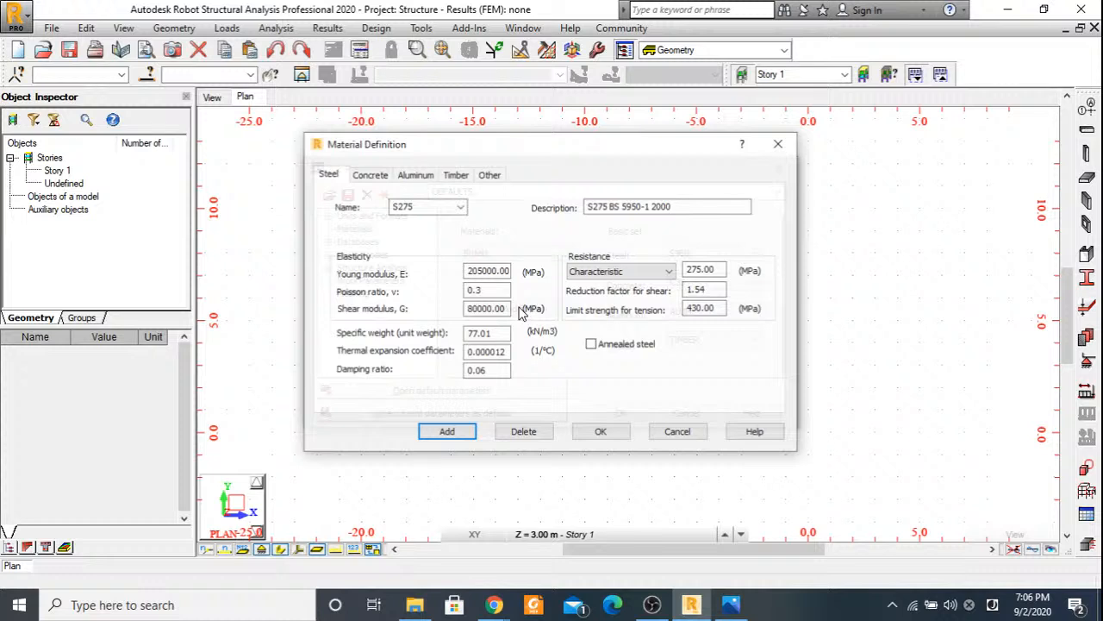
click(370, 175)
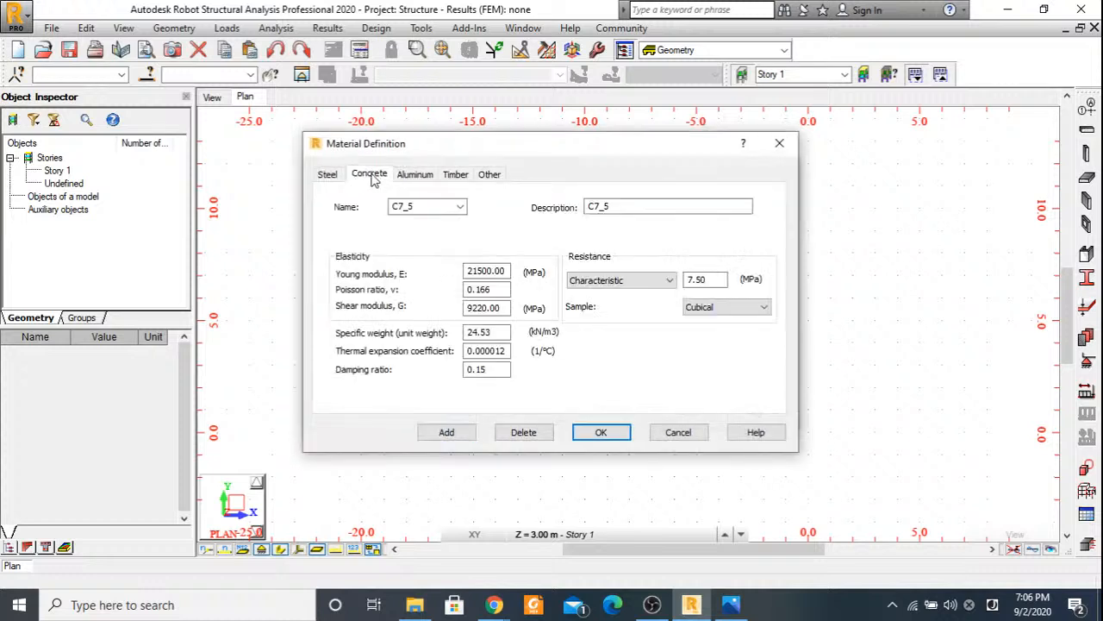
click(426, 207)
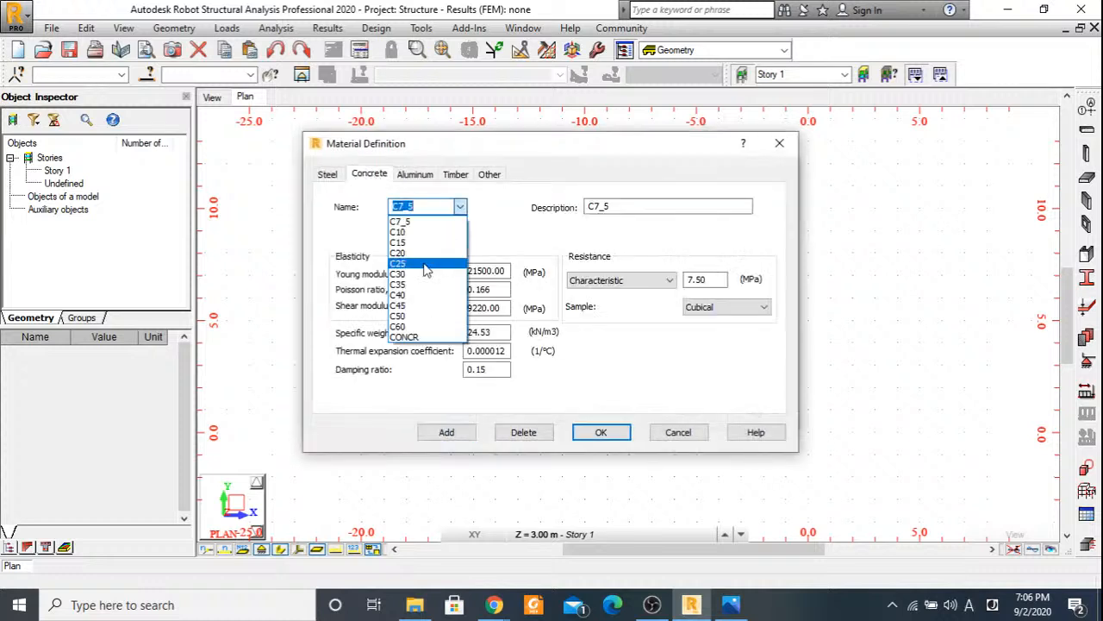
click(421, 284)
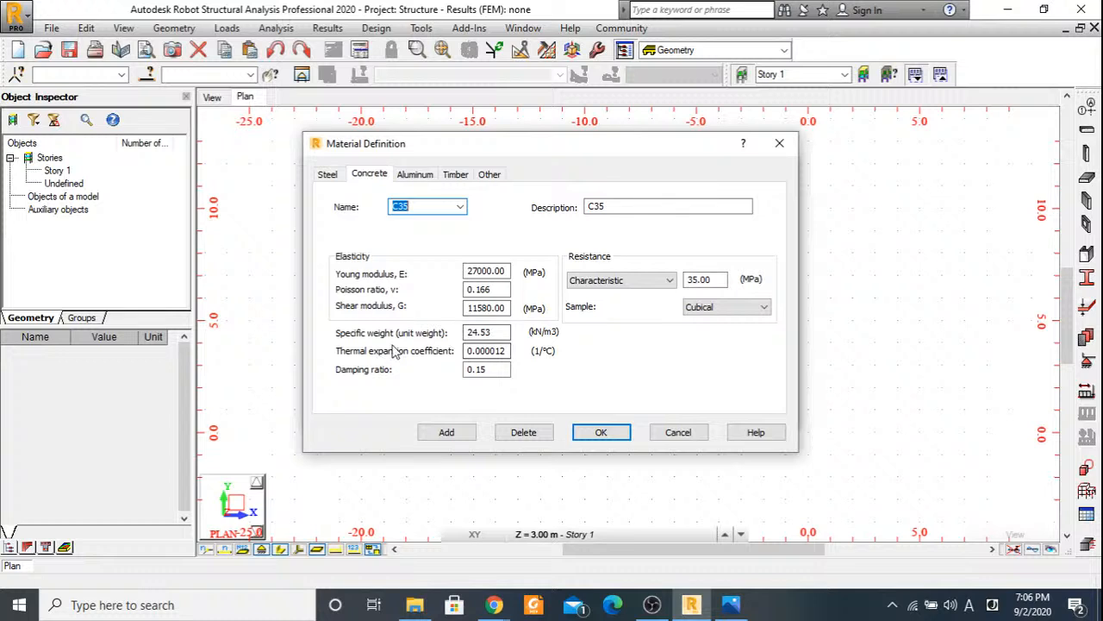
click(480, 335)
double_click(480, 335)
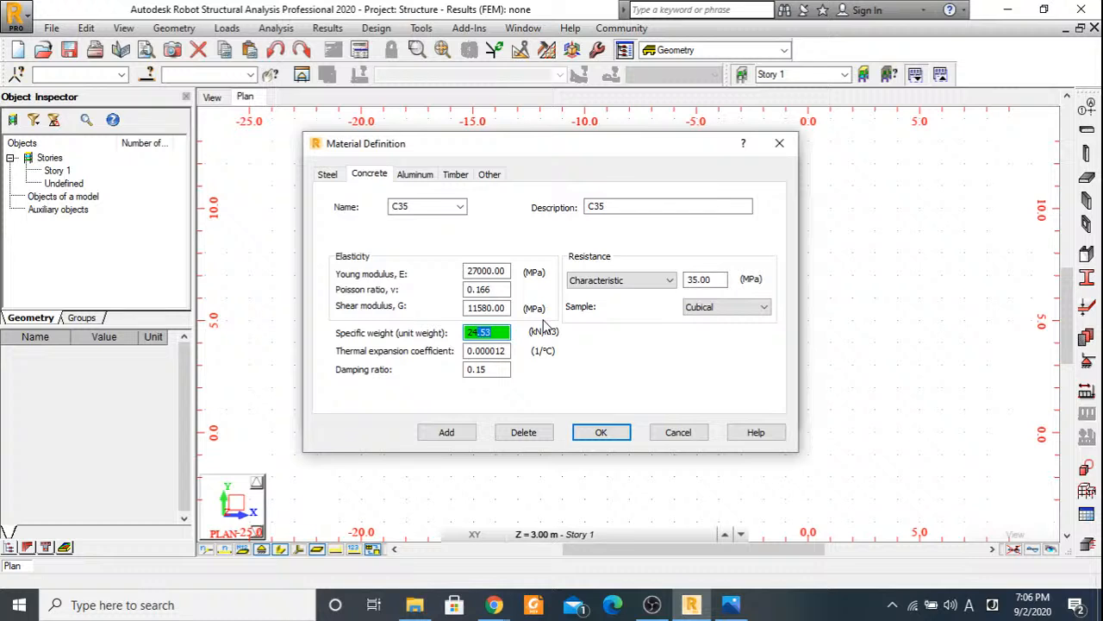
key(BackSpace)
click(593, 436)
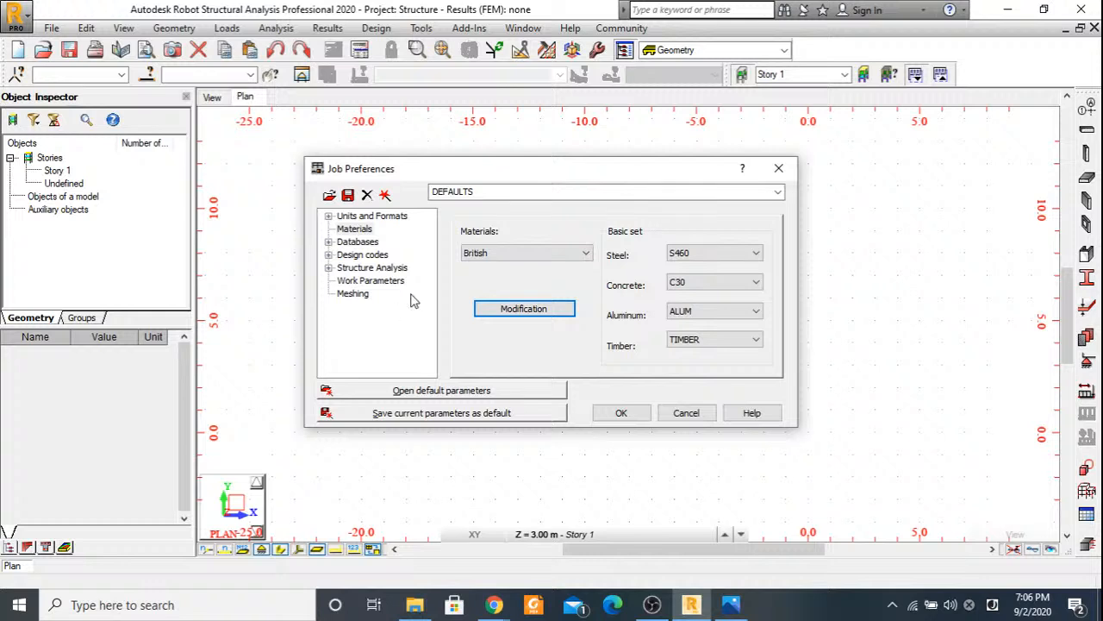
Make BS 8666_2000 the default reinforcing bars database, and widen the database name column.
click(354, 242)
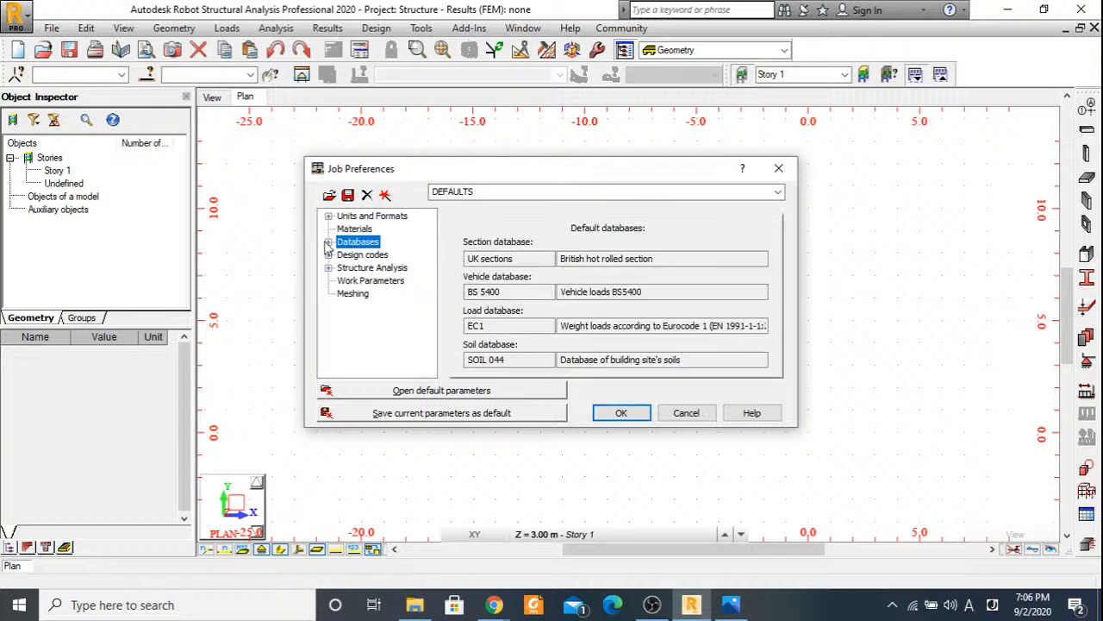
click(327, 242)
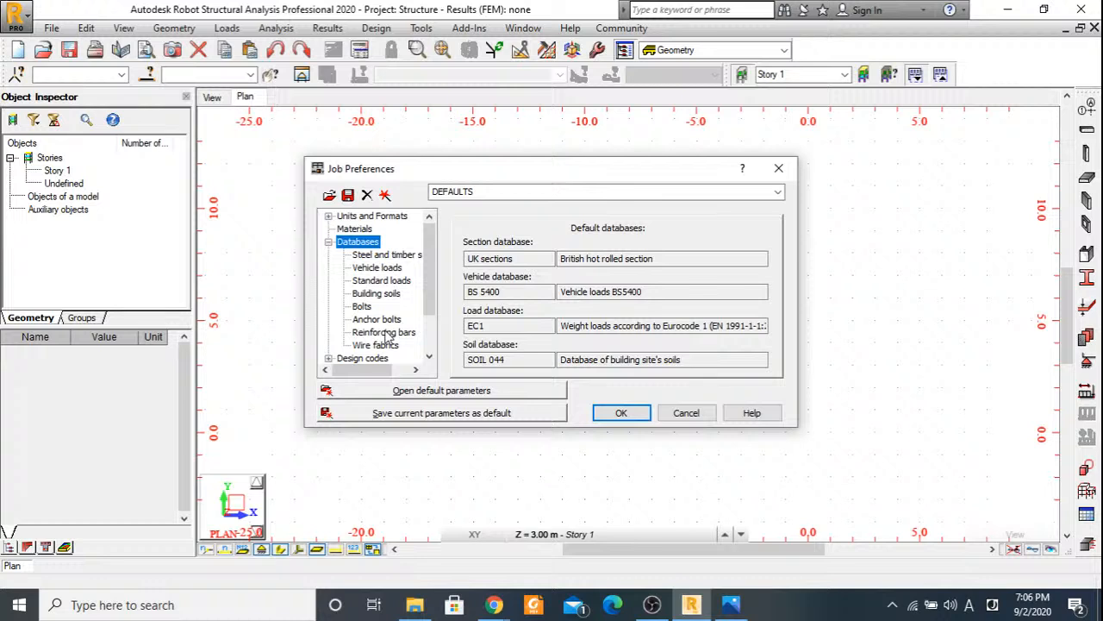
click(384, 333)
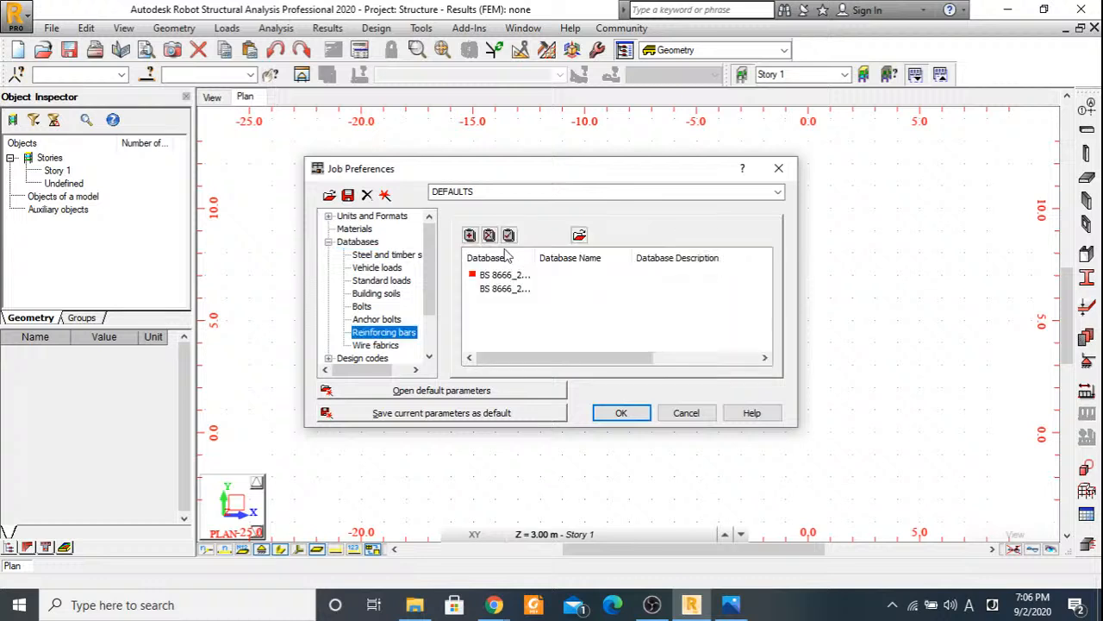
click(505, 288)
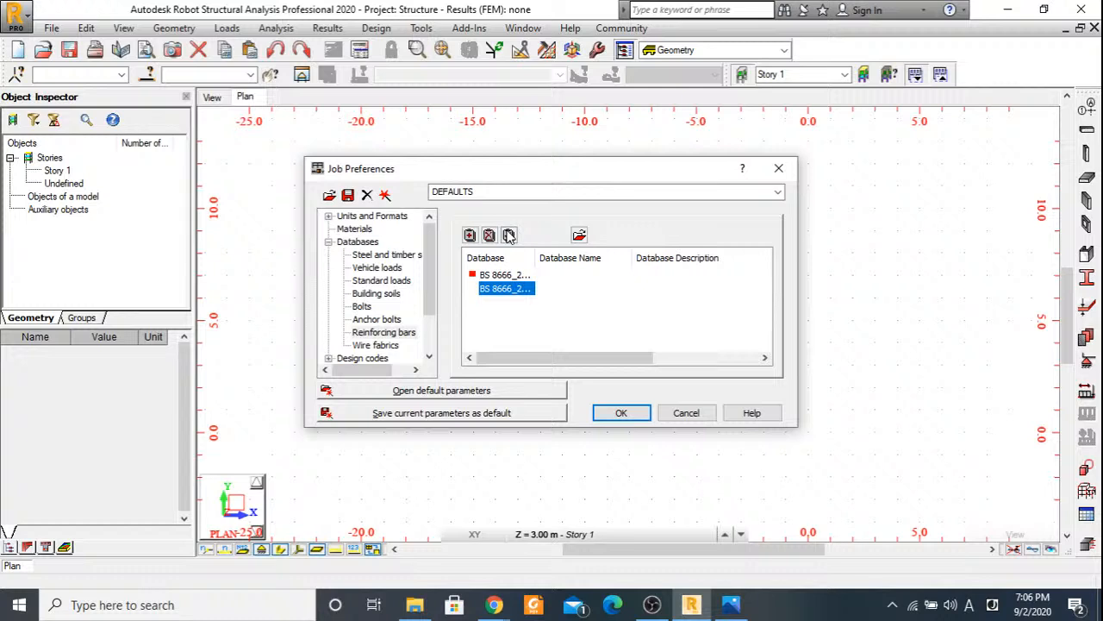
click(509, 235)
drag(537, 258, 587, 259)
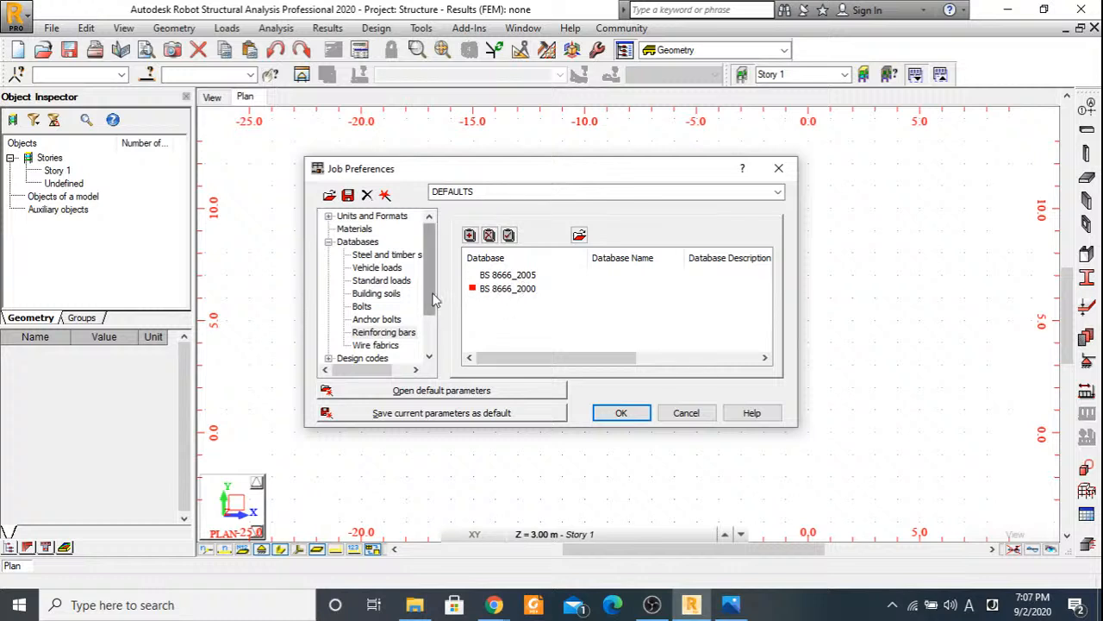
Set the design code for RC structures to BS 8110.
drag(435, 299, 435, 340)
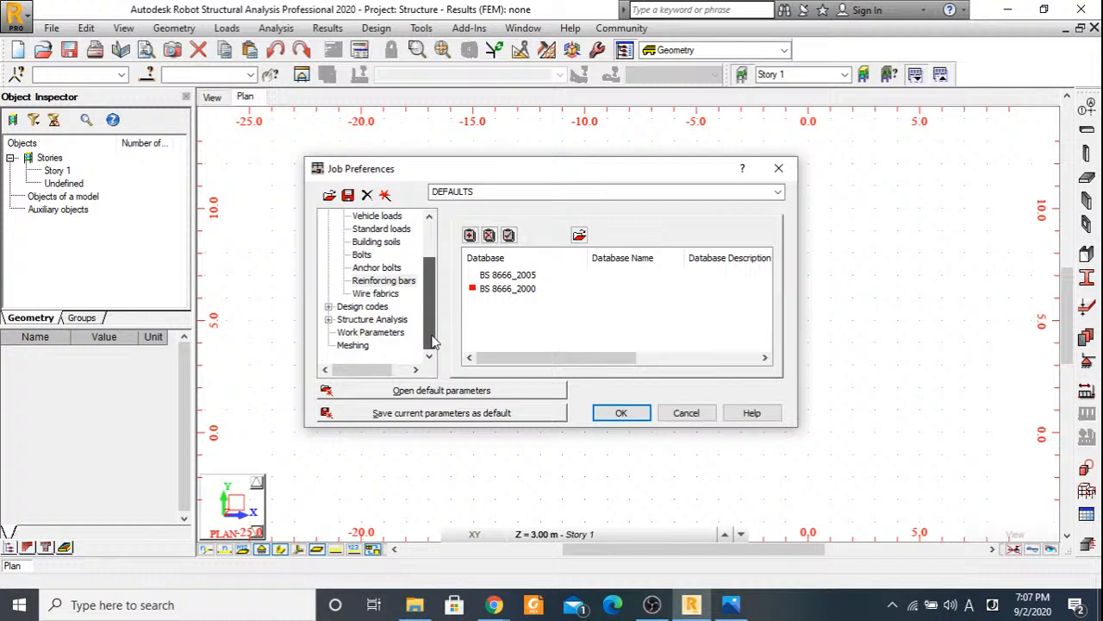
click(355, 307)
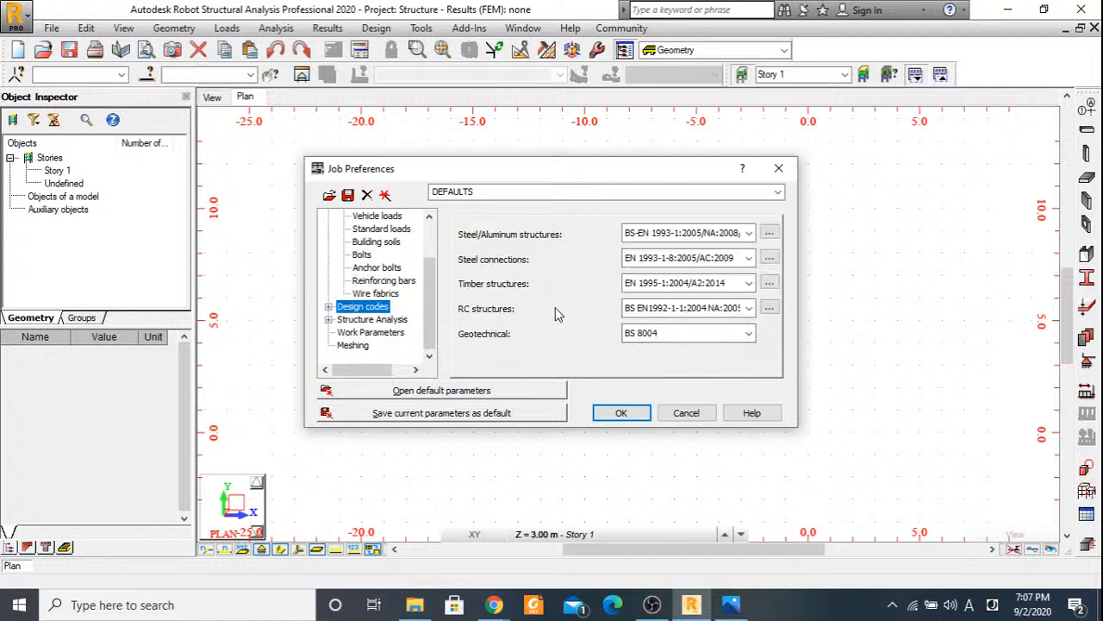
click(685, 310)
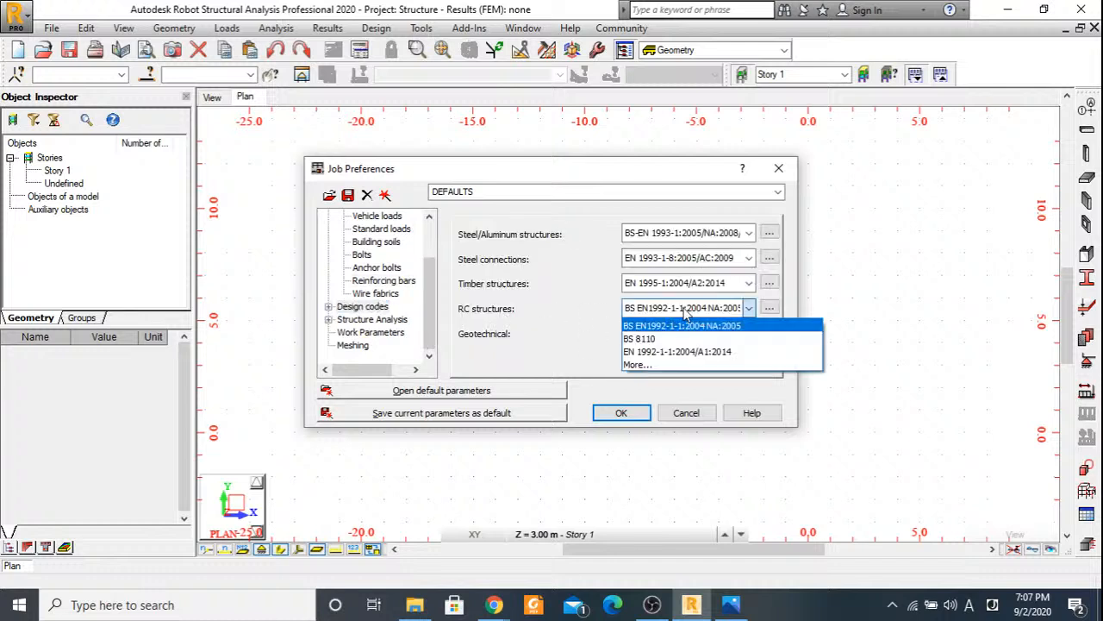
click(655, 339)
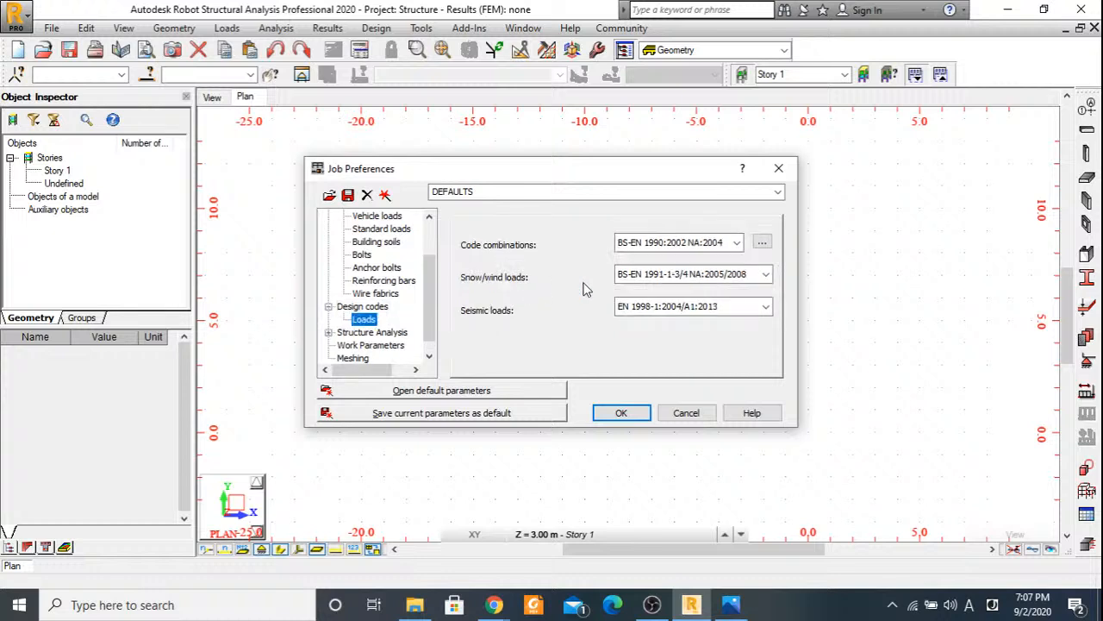
Set the load code combinations to BS8110 and accept the job preferences.
click(737, 242)
click(689, 286)
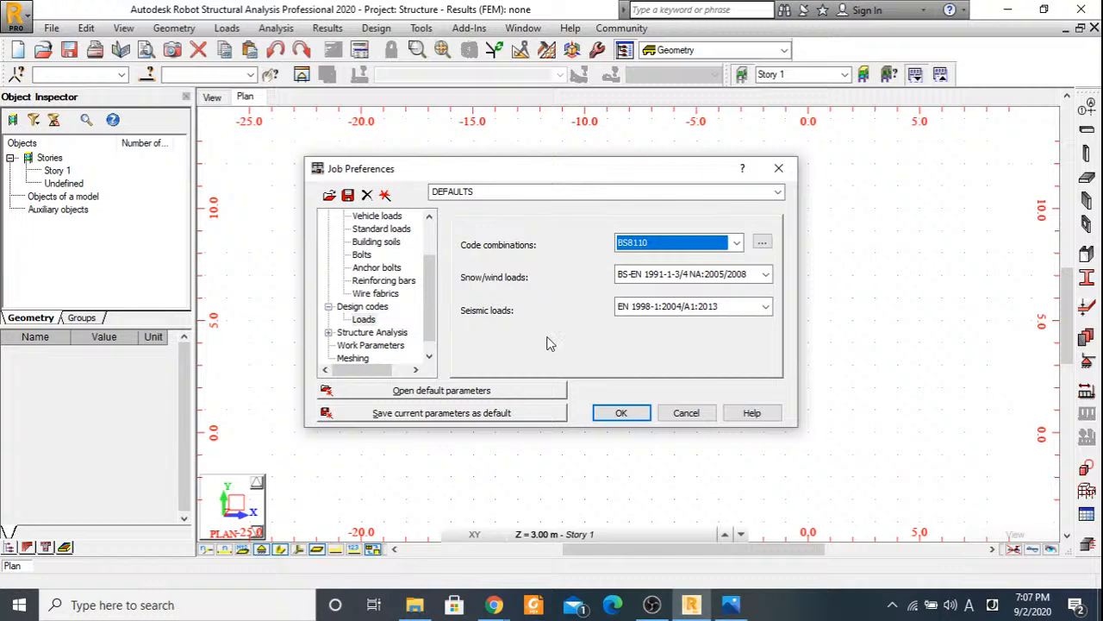
click(626, 414)
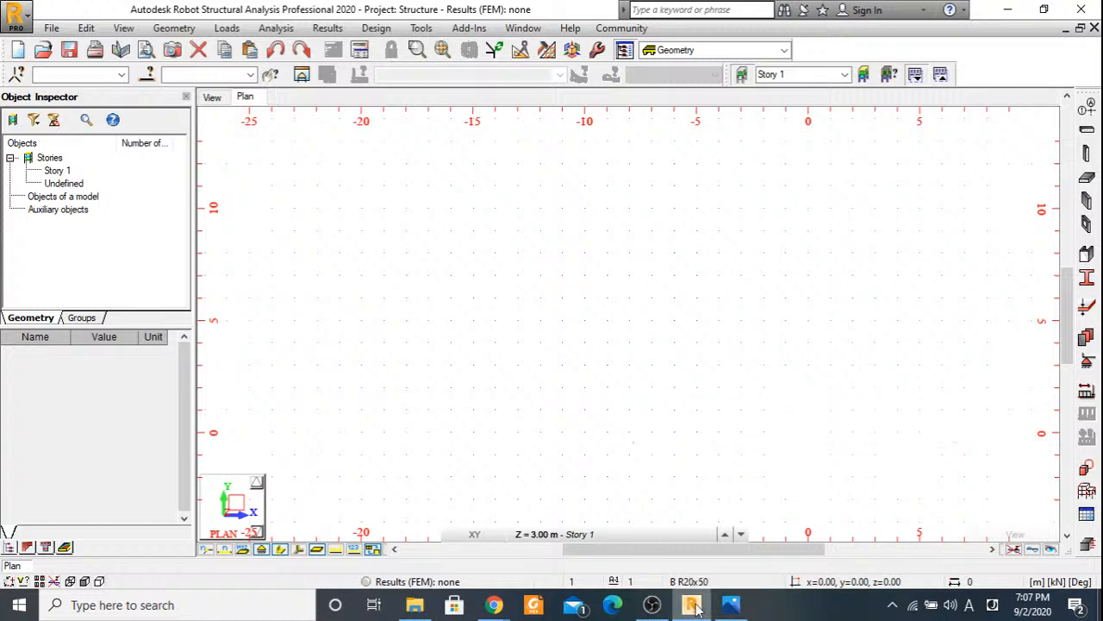
Open the structural axis definition and consult the design data and grid layout in the Beam Design.JPG image in Photos.
click(728, 605)
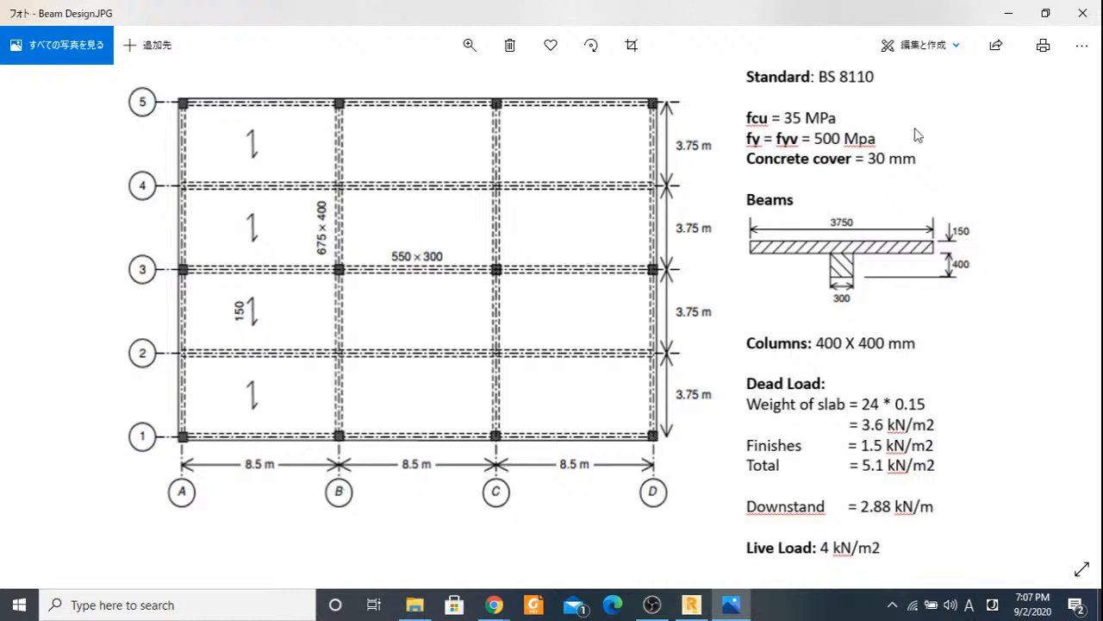
click(1076, 8)
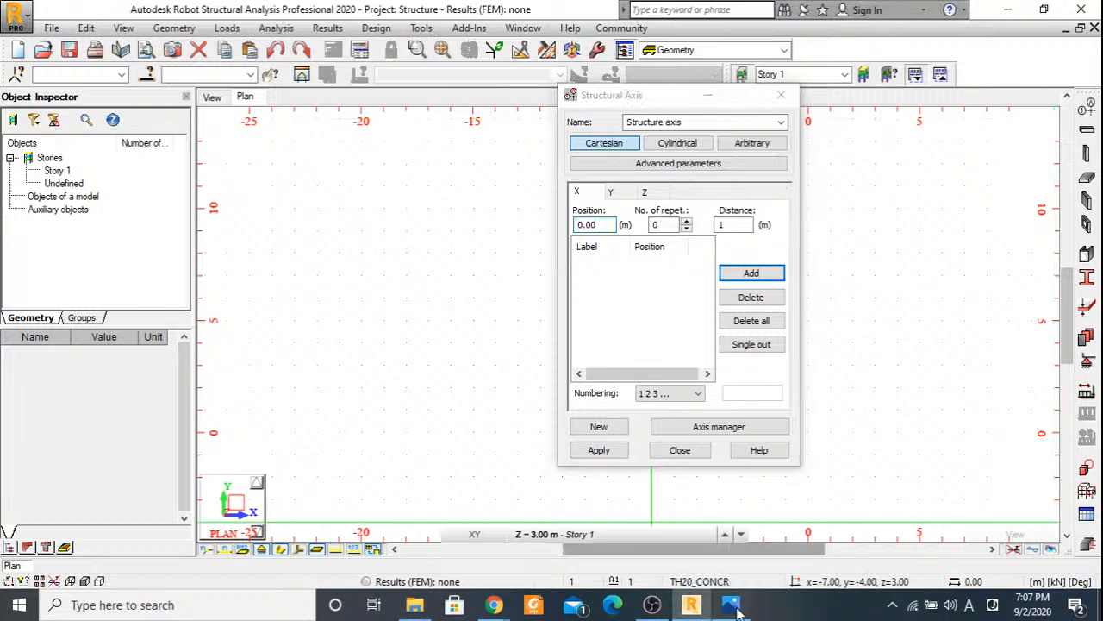
key(alt+Tab)
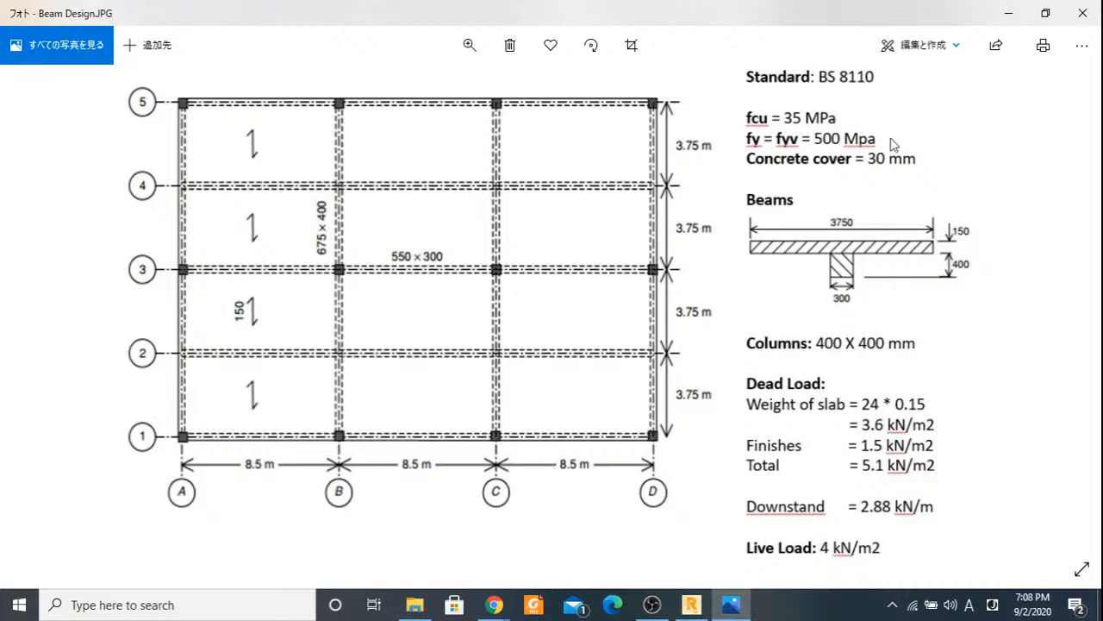
click(1006, 12)
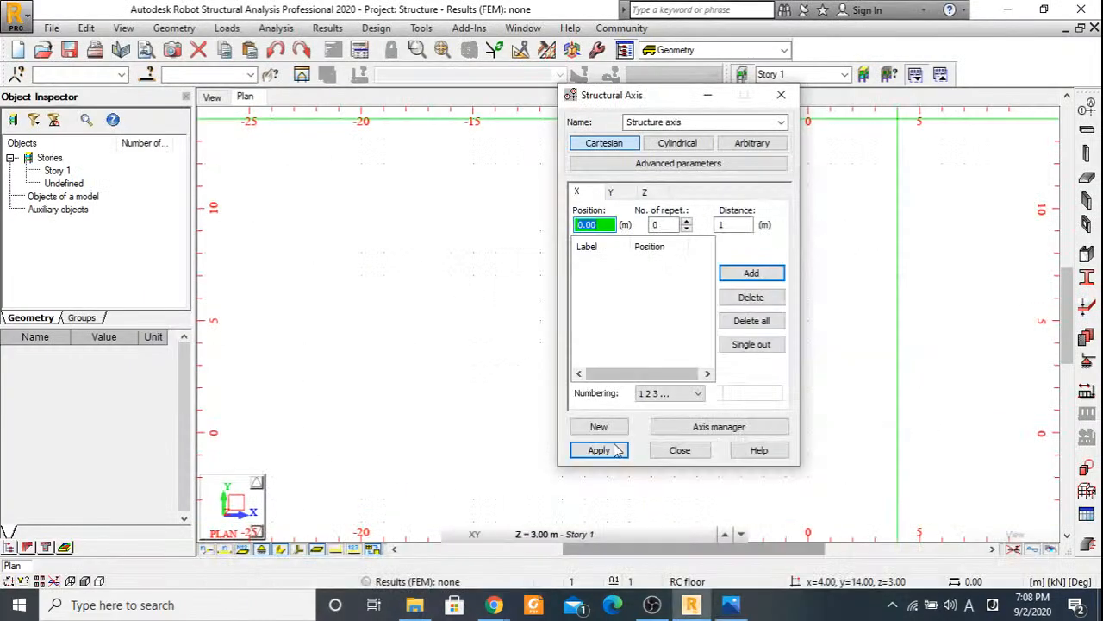
Add the X-direction grid axes from position 0 with 3 repetitions at 8.5 m spacing.
double_click(666, 225)
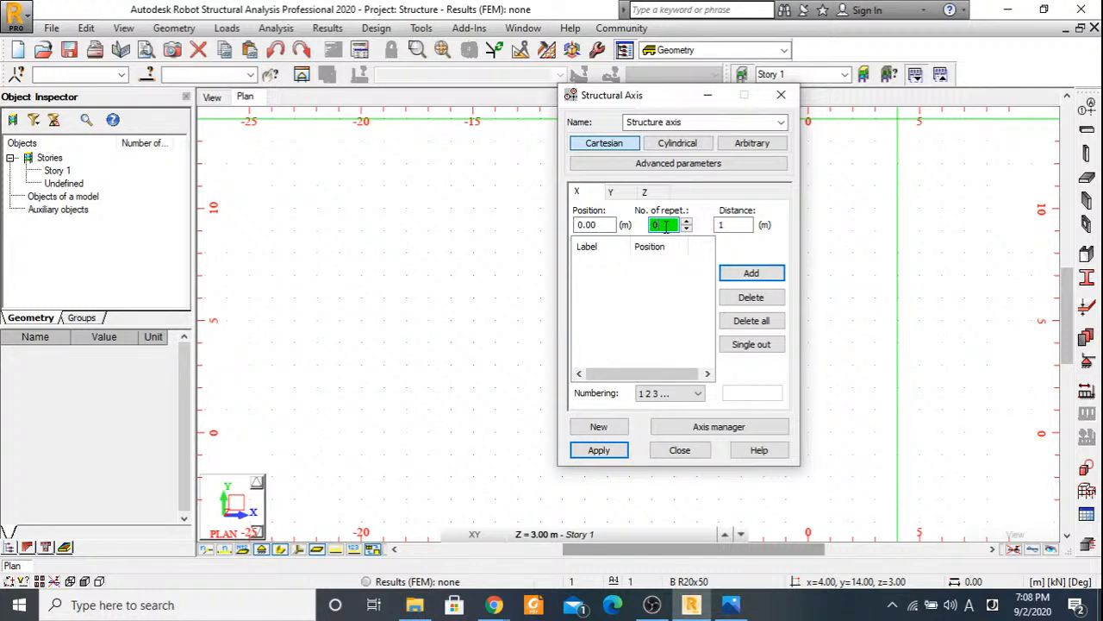
text(3)
key(Tab)
text(8.5)
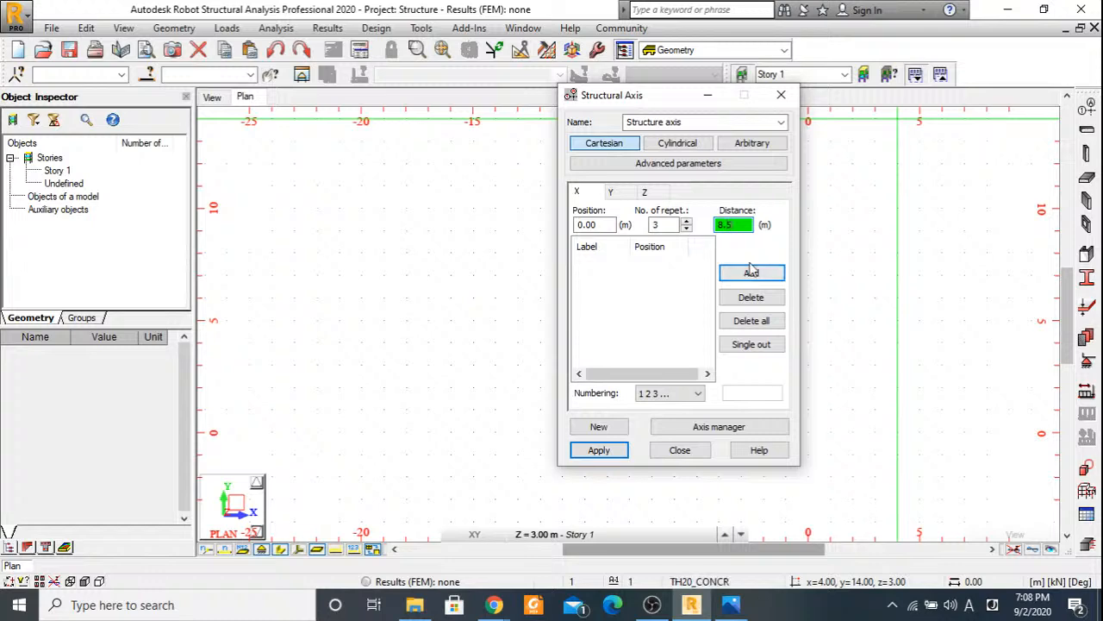
click(751, 273)
Define the Y-direction grid axes with 4 repetitions at 3.75 m, checking the layout in the Beam Design.JPG image in Photos.
click(611, 192)
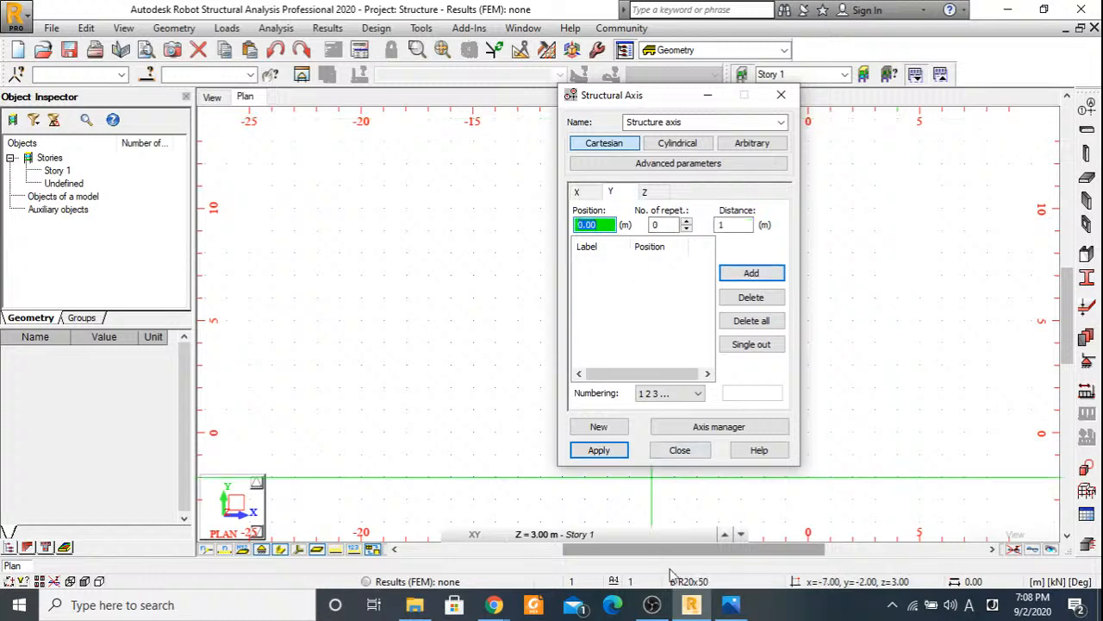
click(729, 606)
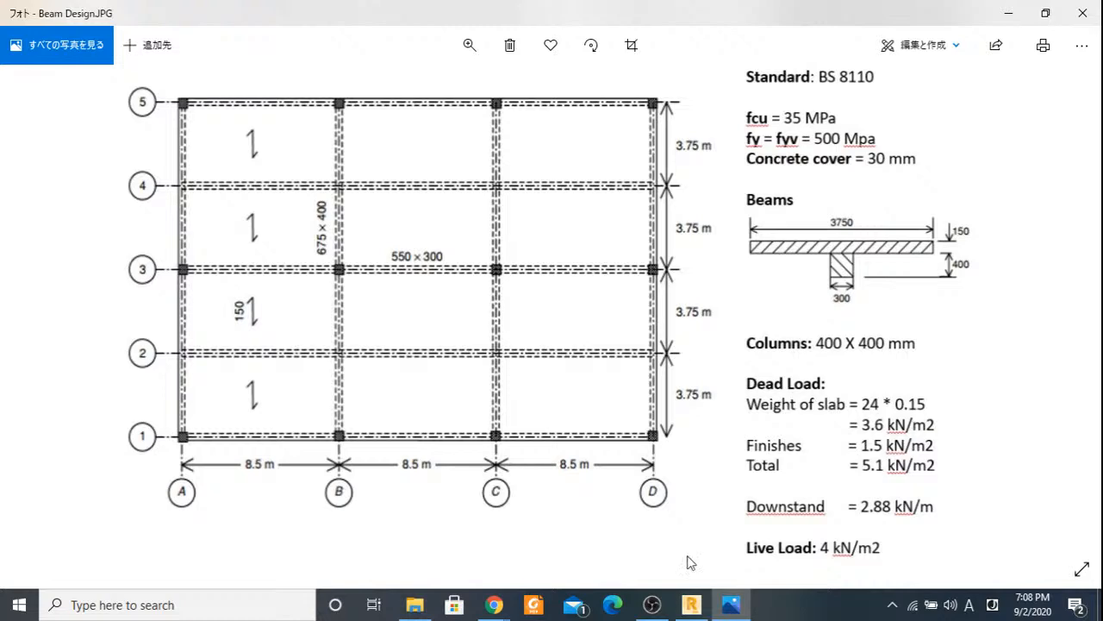
click(694, 602)
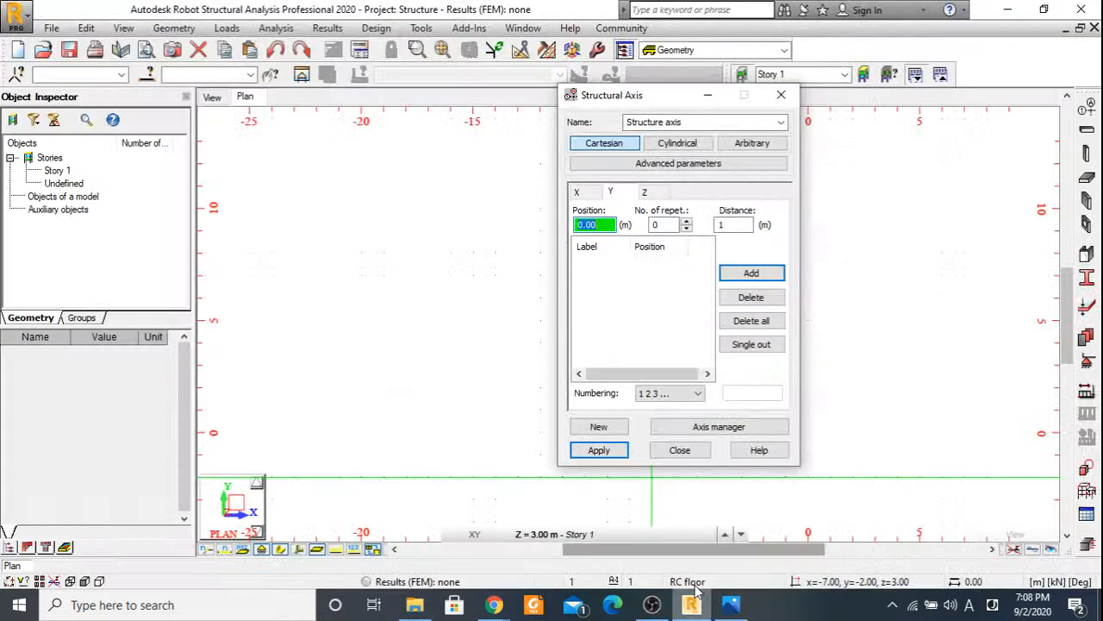
click(654, 225)
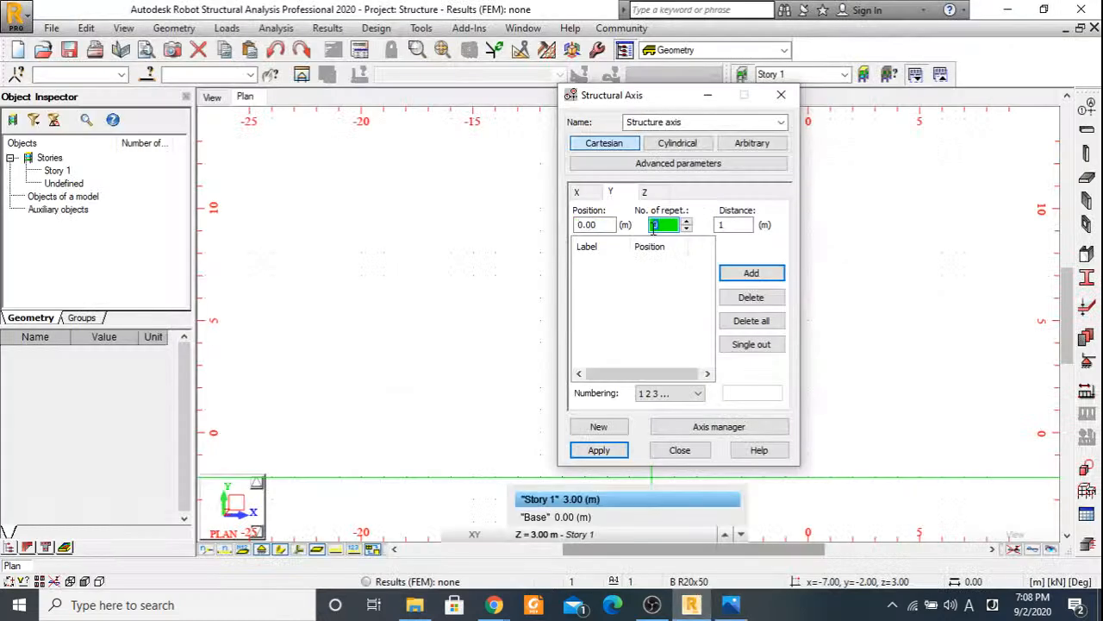
text(4)
key(Tab)
text(3.75)
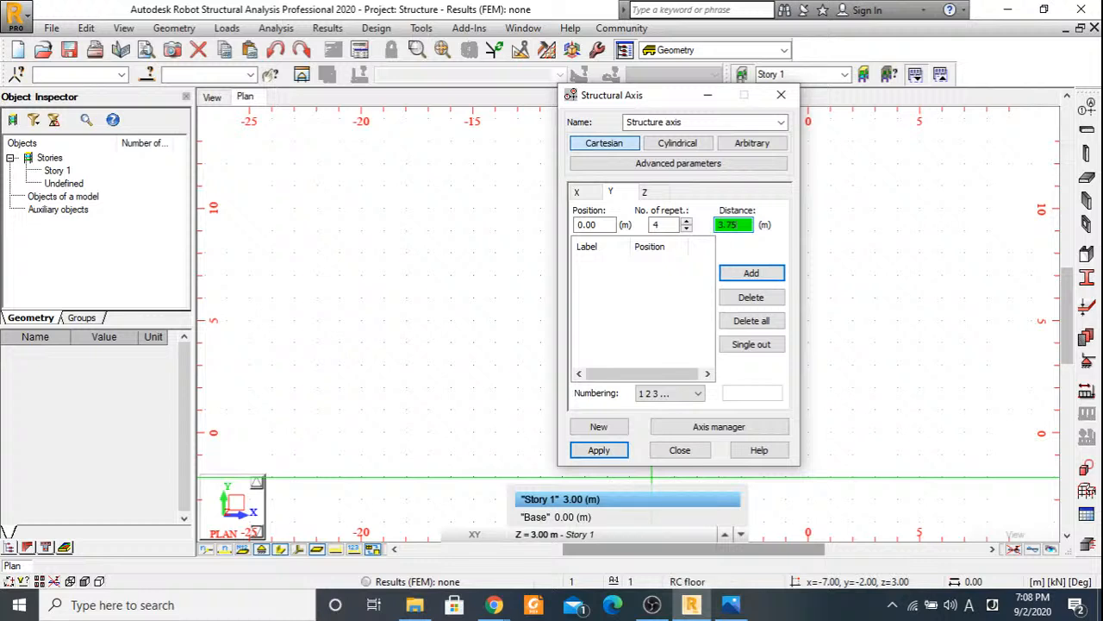
Review the Z-direction levels, apply the structural axis definition and close it.
click(646, 192)
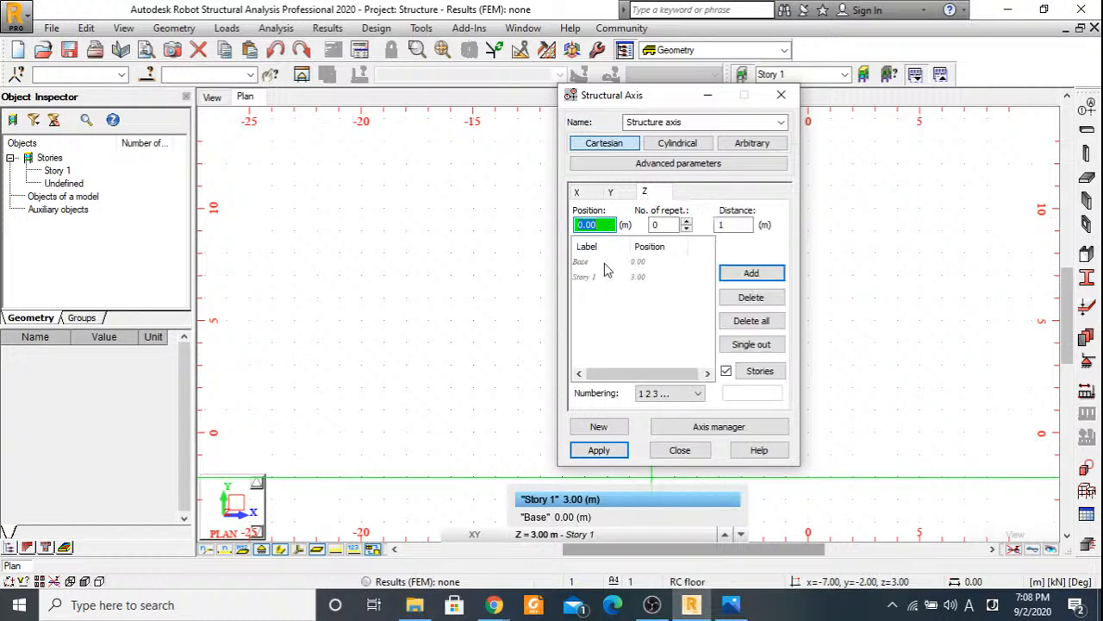
click(616, 453)
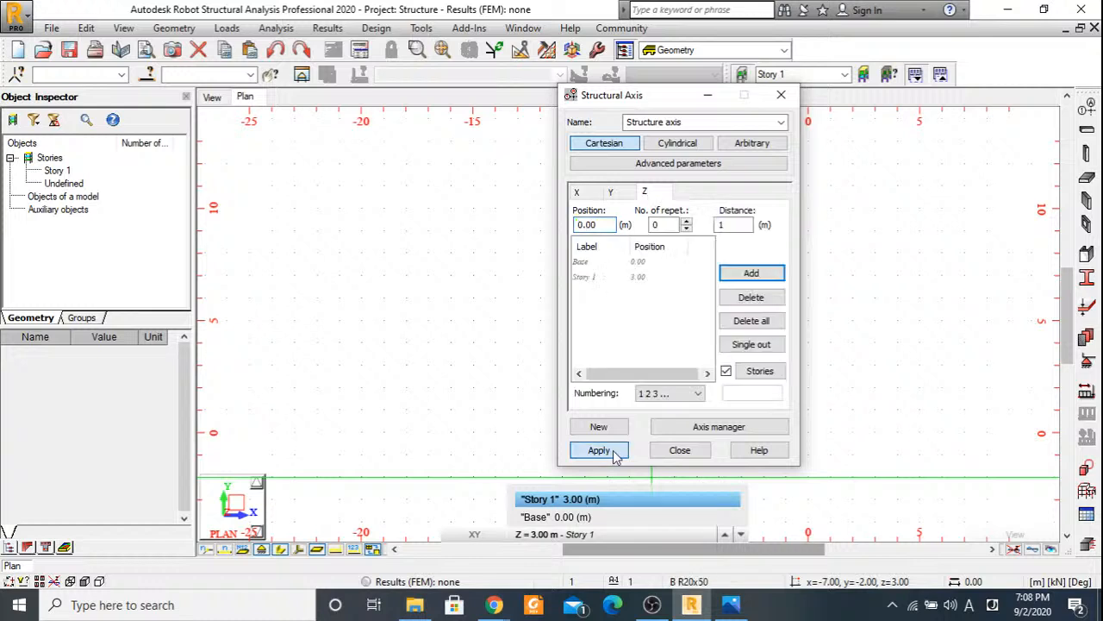
click(682, 452)
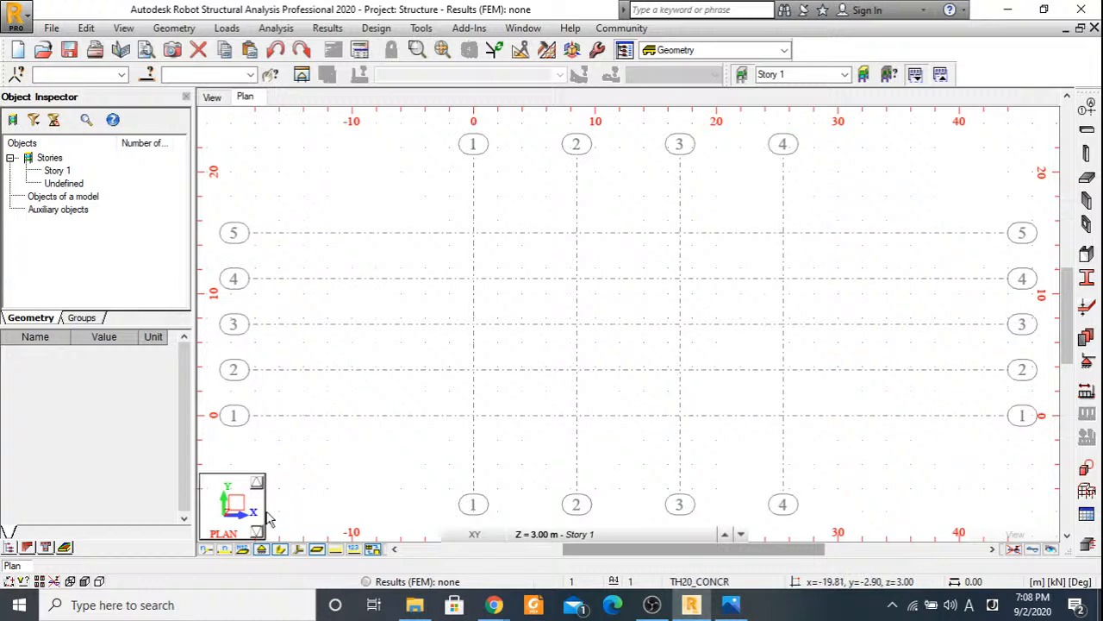
Check the grid labels in the Beam Design.JPG image in Photos, and apply A B C numbering to the X-direction axes.
click(569, 534)
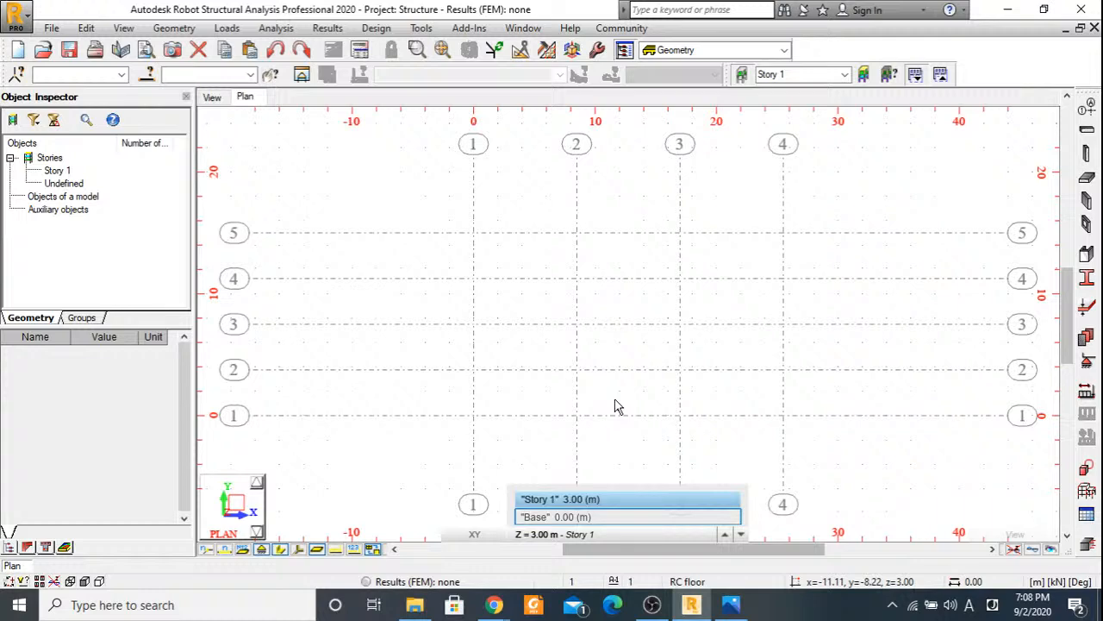
click(731, 606)
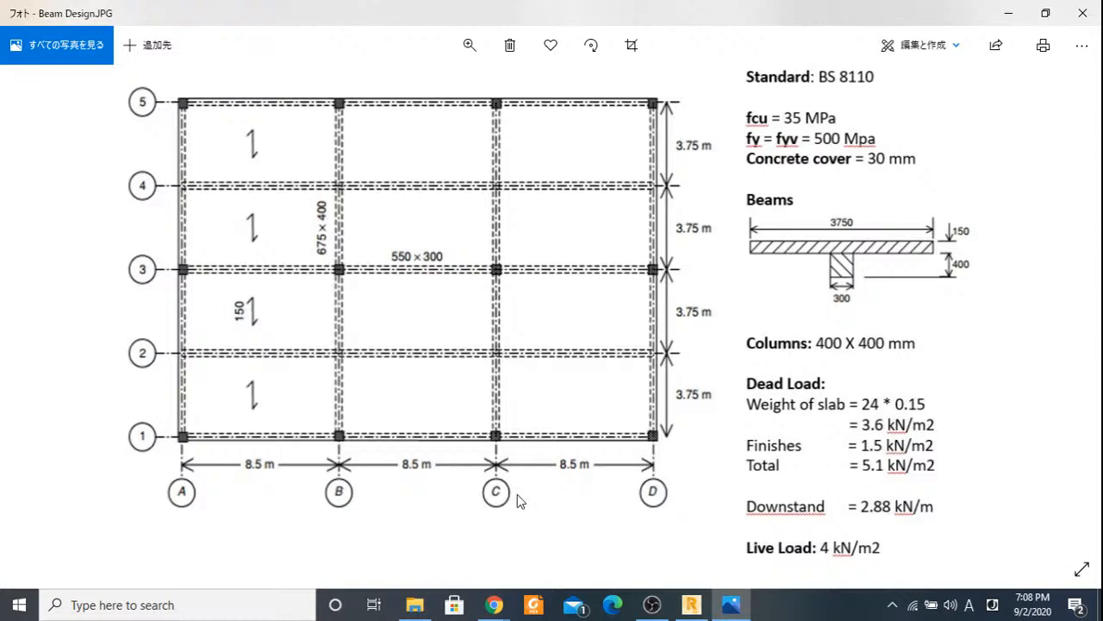
click(691, 605)
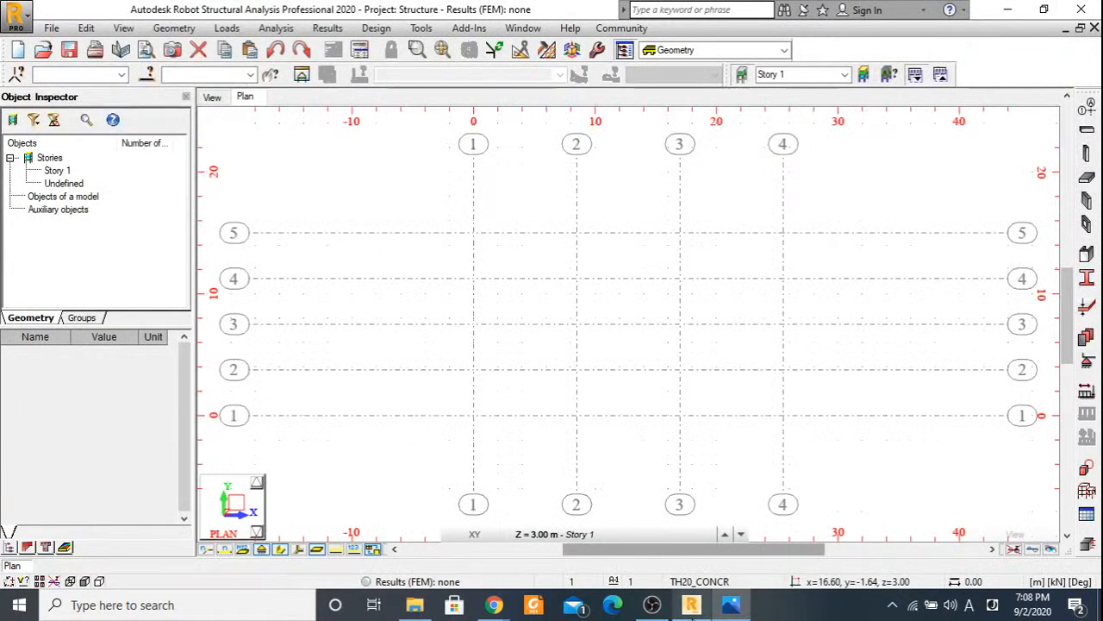
click(1088, 111)
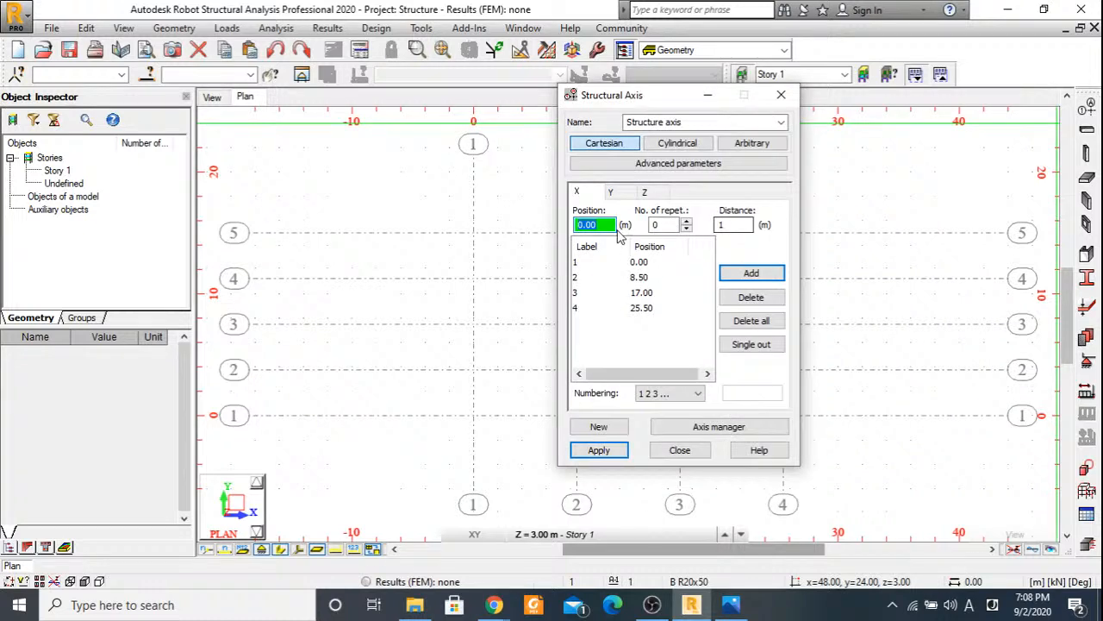
click(670, 393)
click(668, 422)
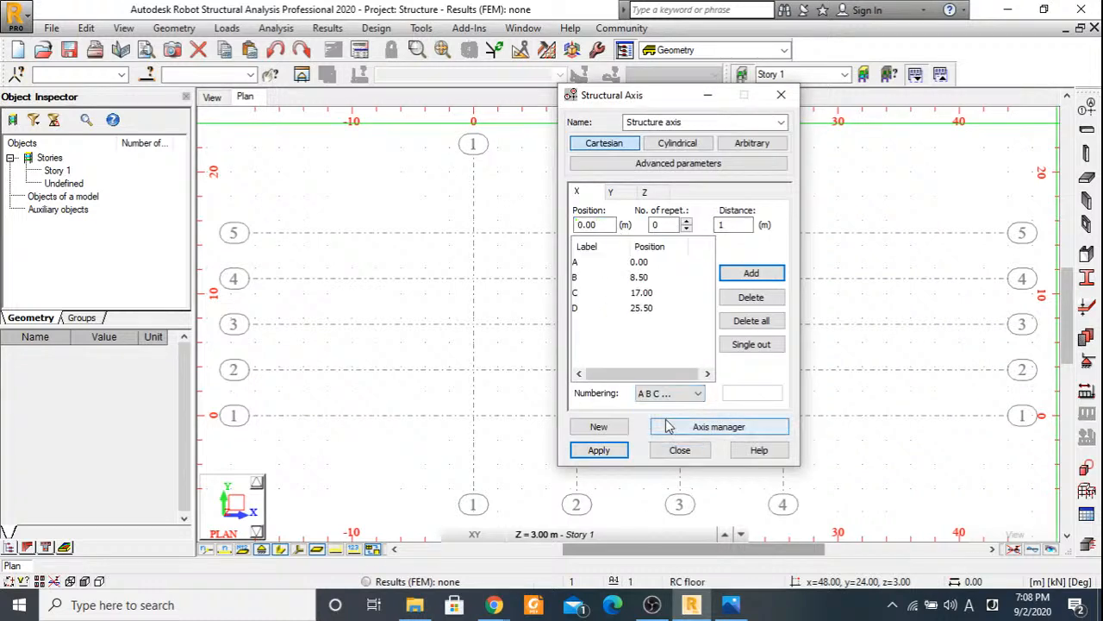
click(599, 450)
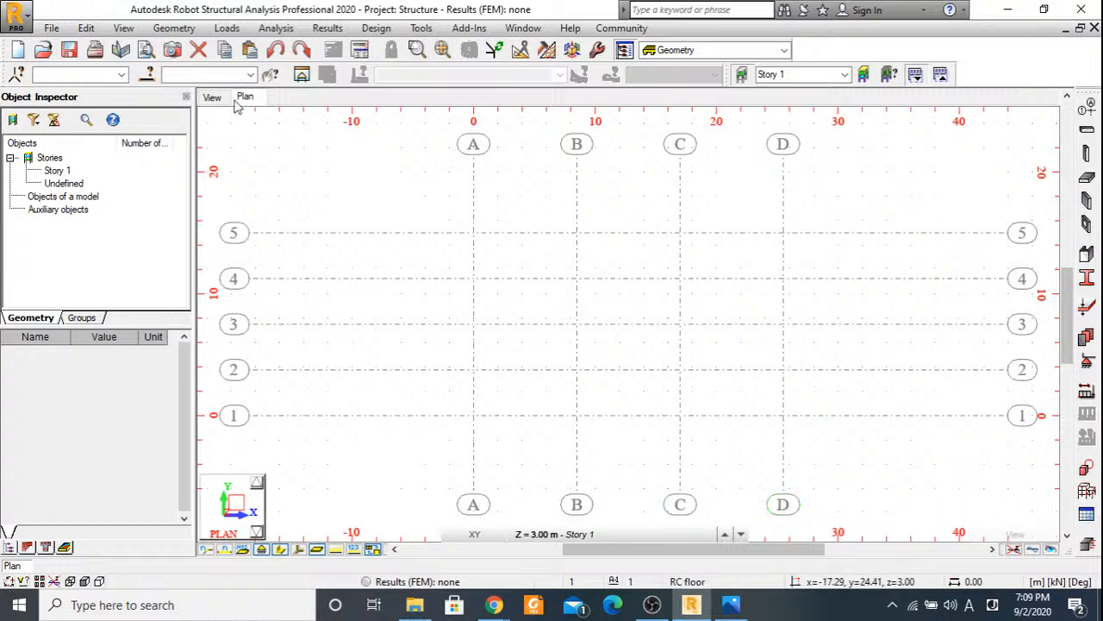
Inspect the grid in the 3D view and in plan at the Base level, and return to the Story 1 plan.
click(212, 98)
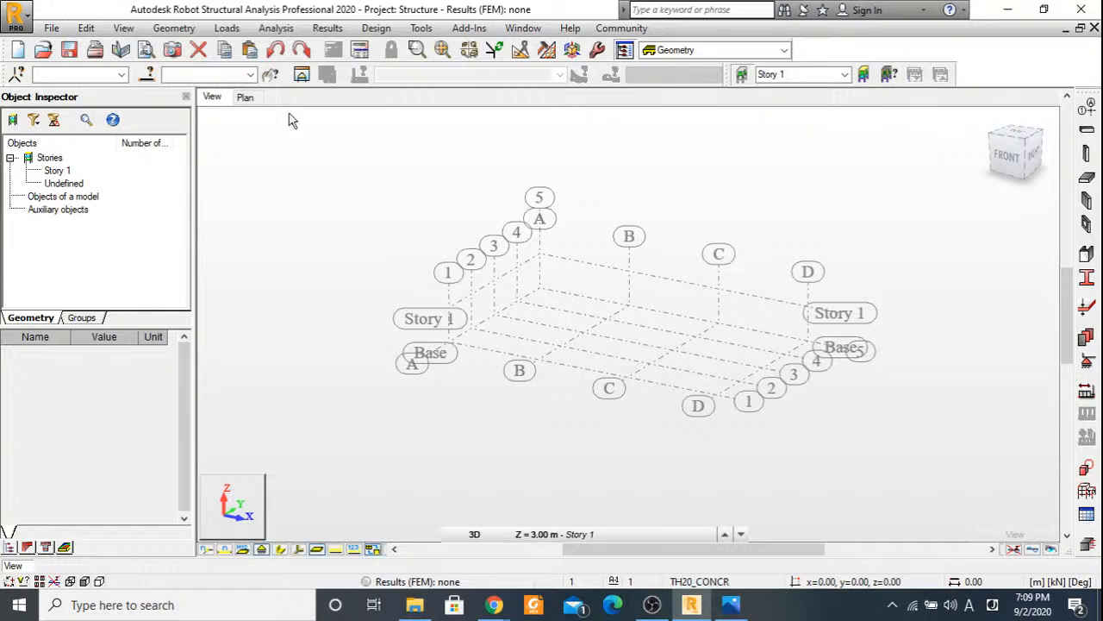
click(245, 96)
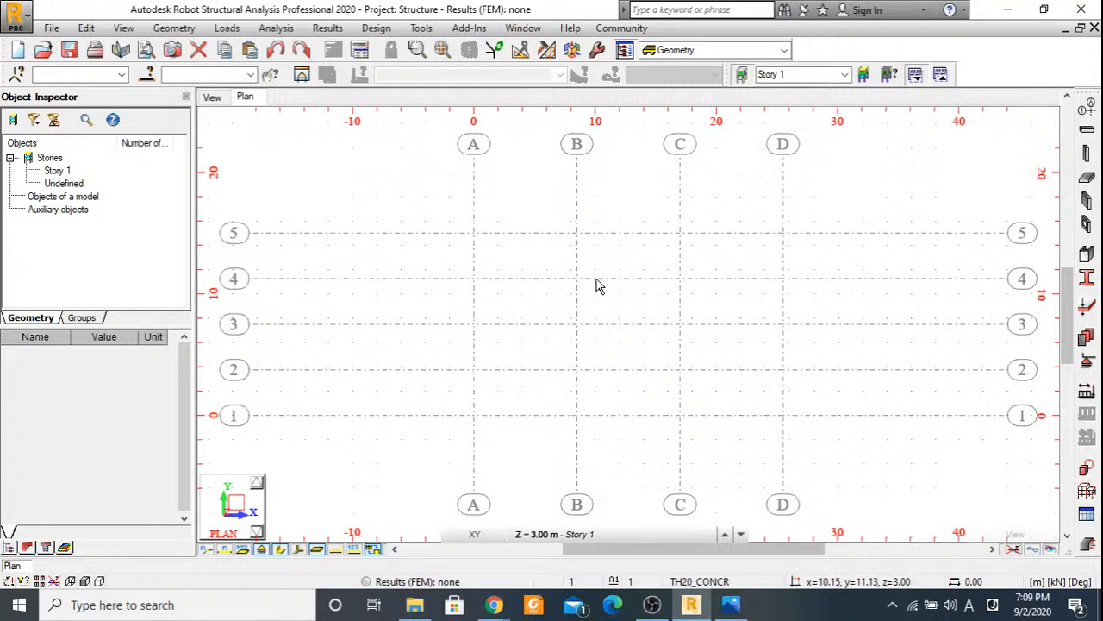
click(556, 533)
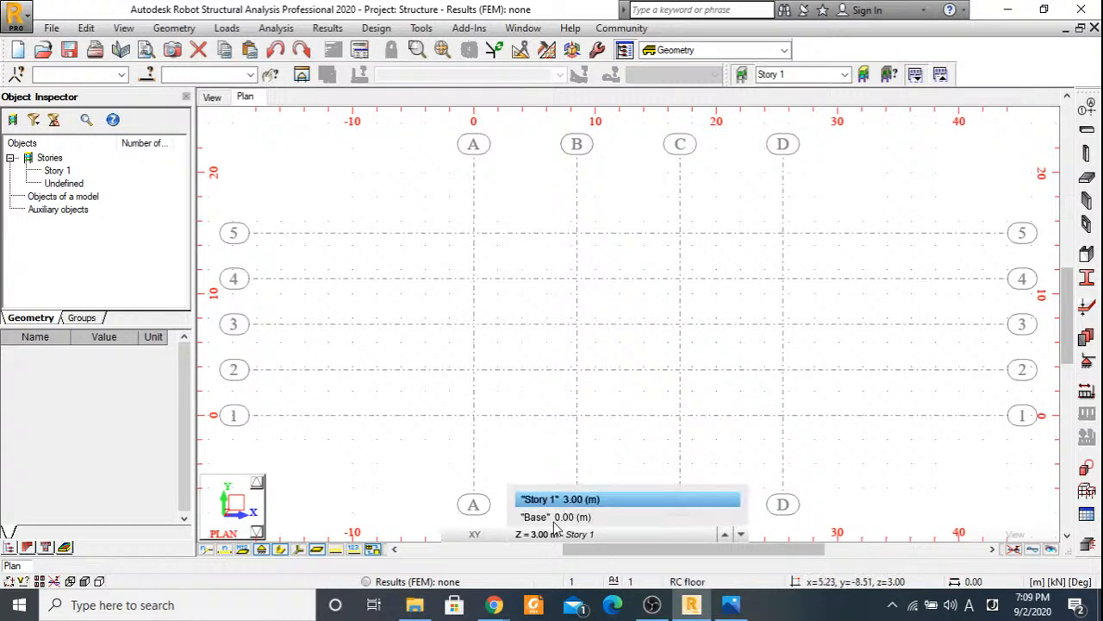
click(556, 517)
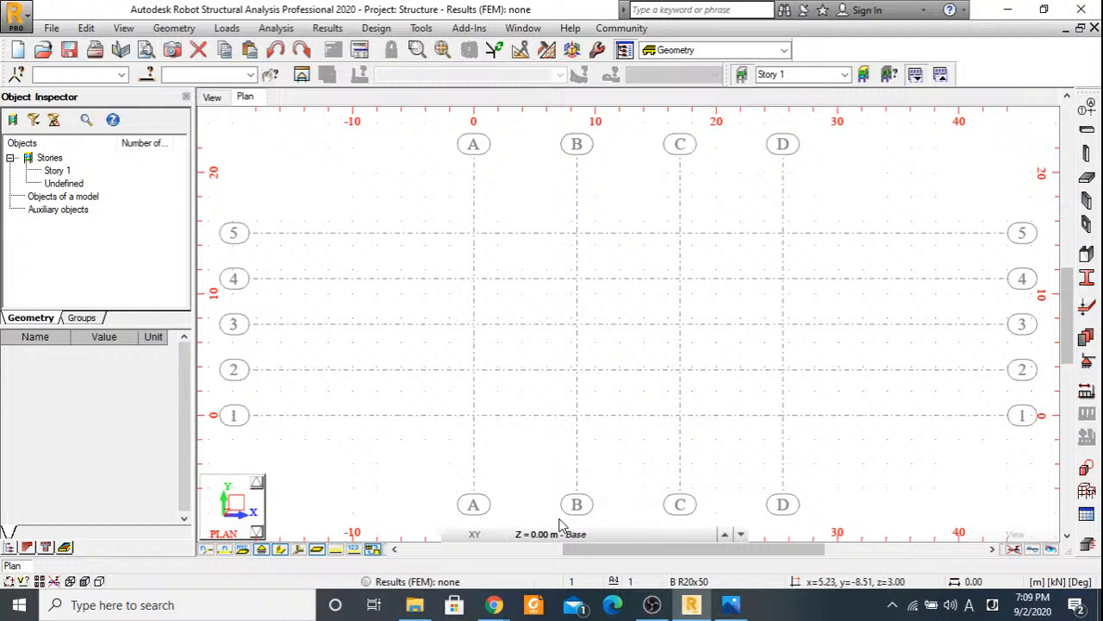
click(559, 528)
click(561, 502)
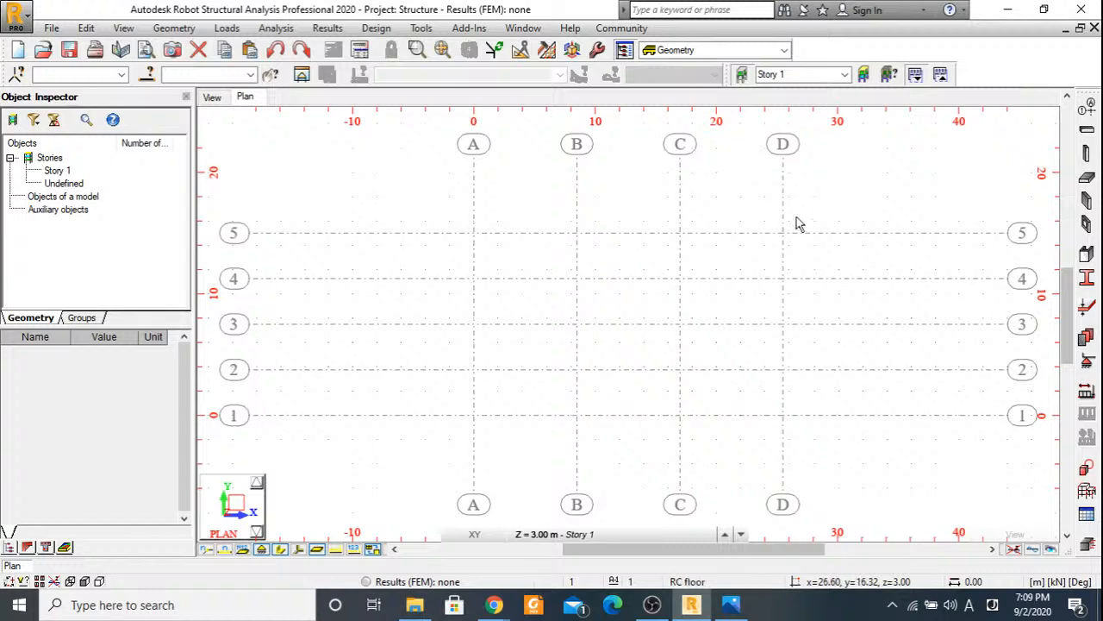
Check the beam size in the Beam Design.JPG image in Photos, and set a new RC beam section to b 300 mm and h 550 mm.
click(1086, 281)
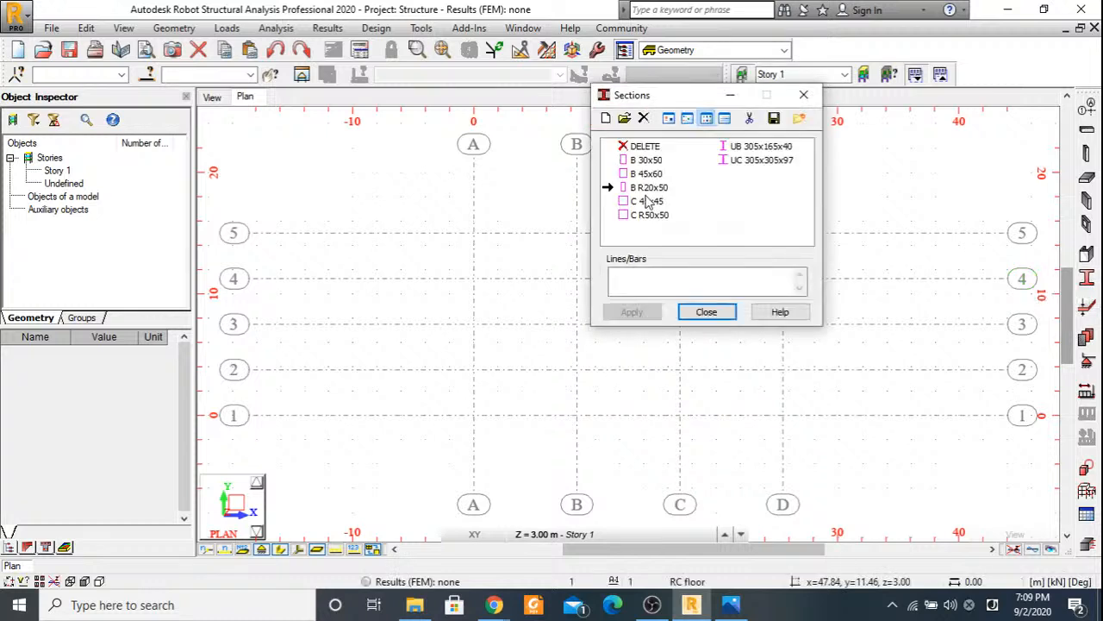
click(730, 604)
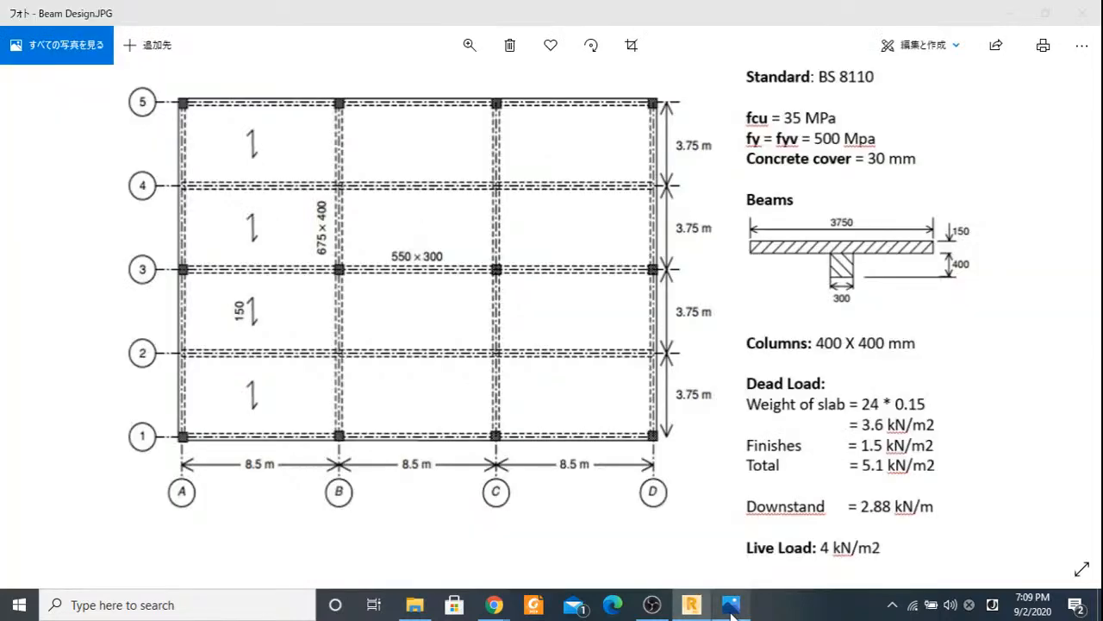
key(alt+Tab)
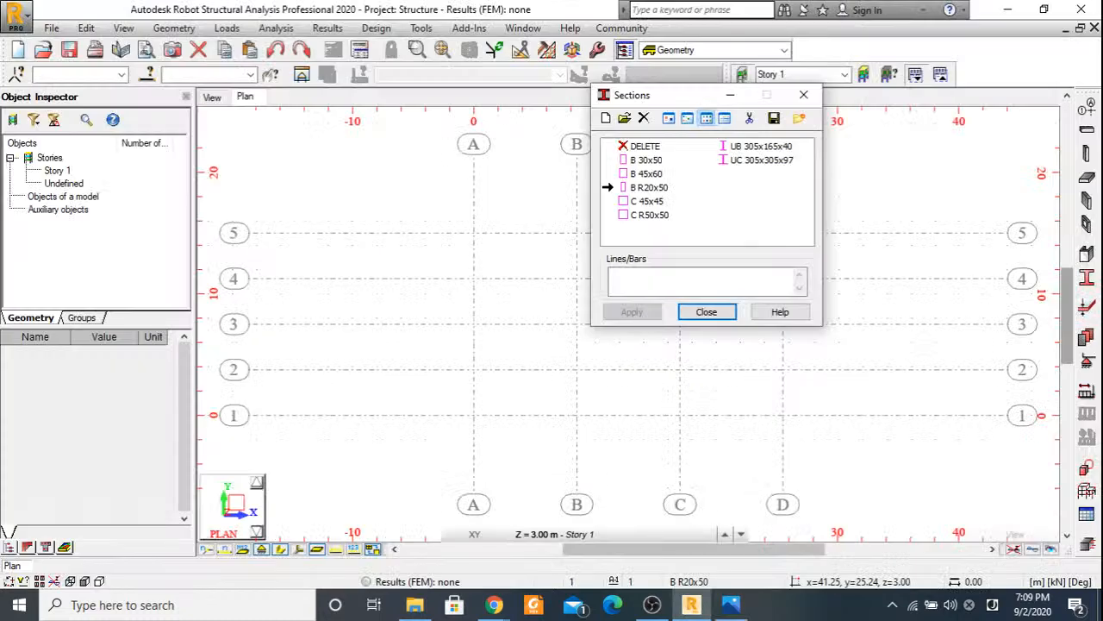
double_click(630, 229)
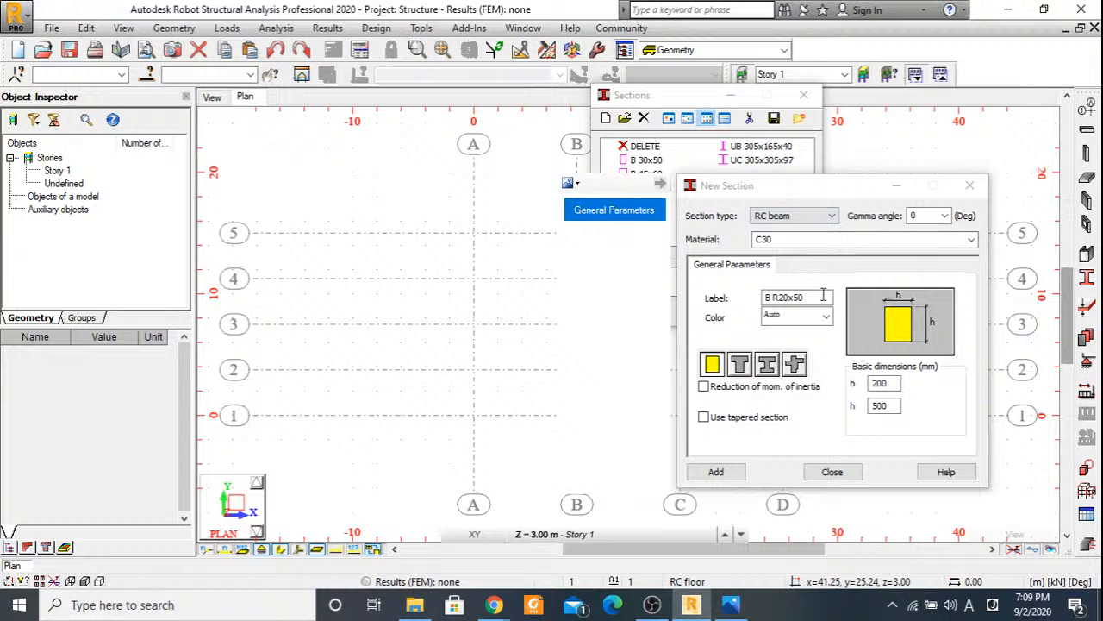
click(872, 385)
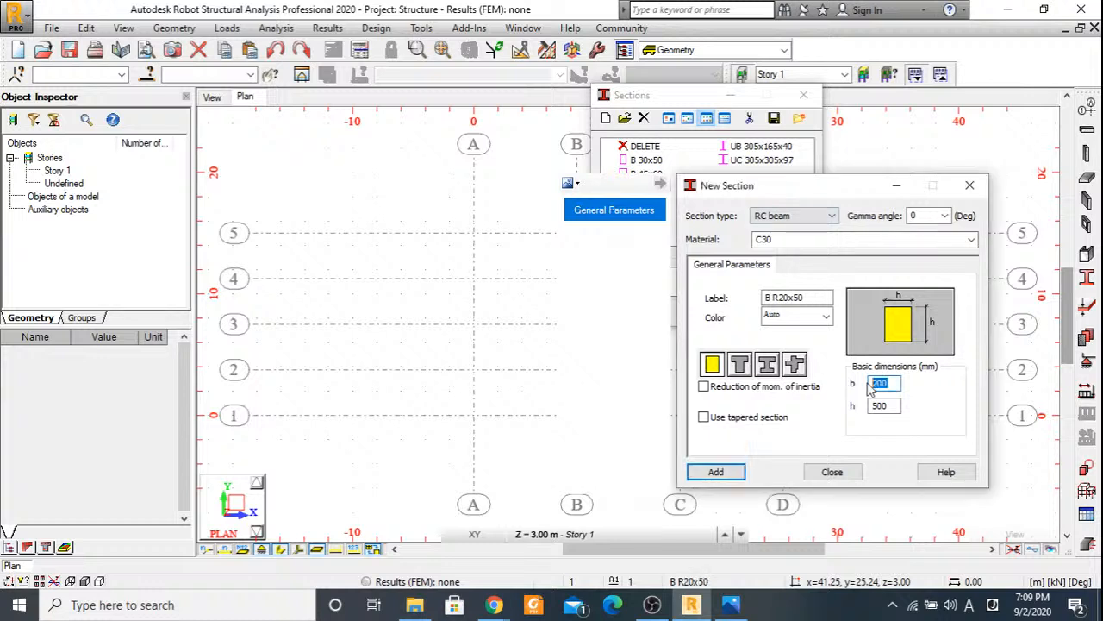
text(300)
key(Tab)
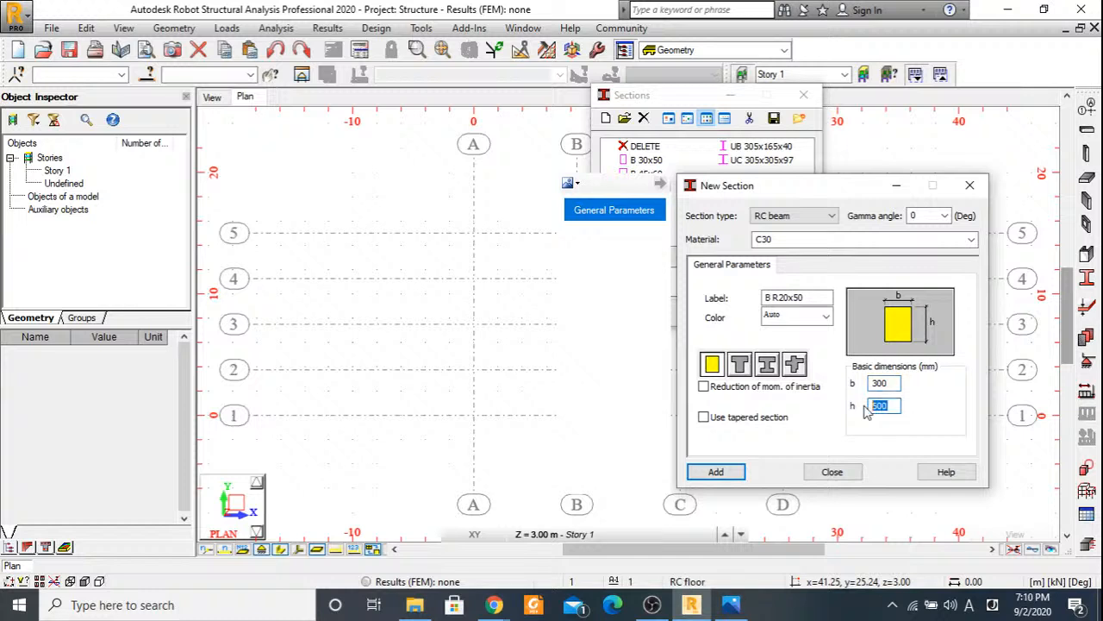
text(550)
Label the RC beam section Beams, assign it C35 material and add it to the section list.
click(802, 296)
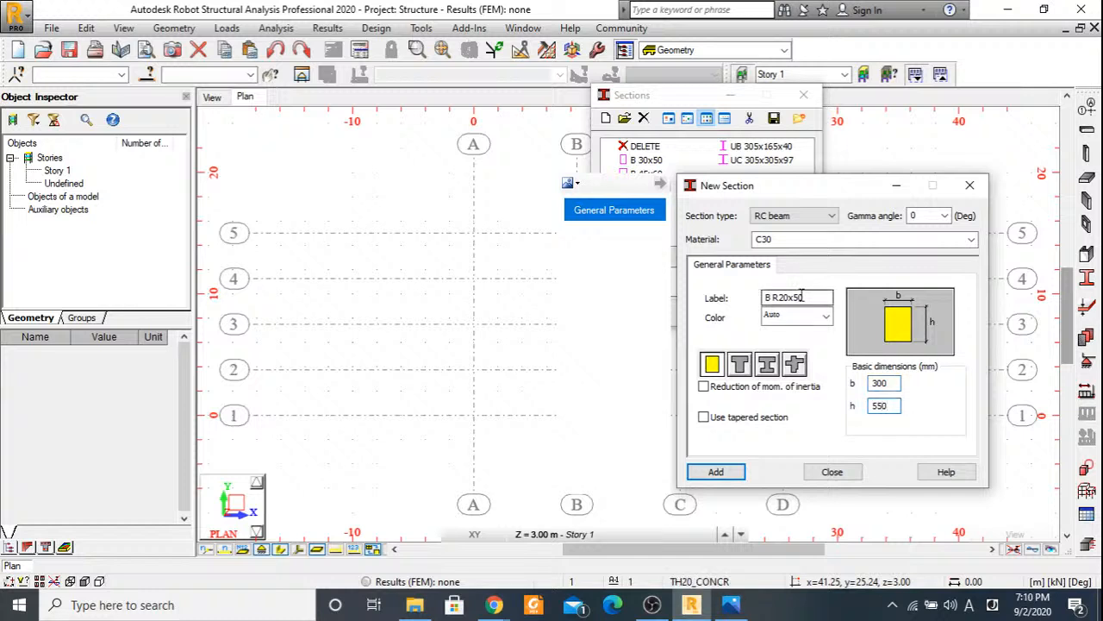
drag(802, 296, 772, 298)
text(e)
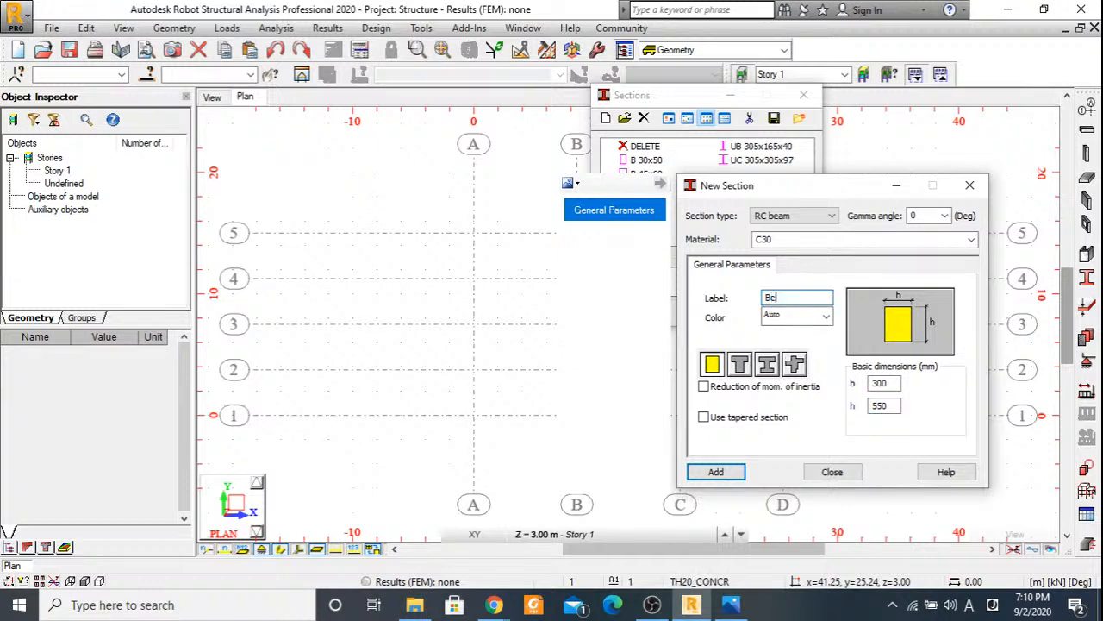
text(ams)
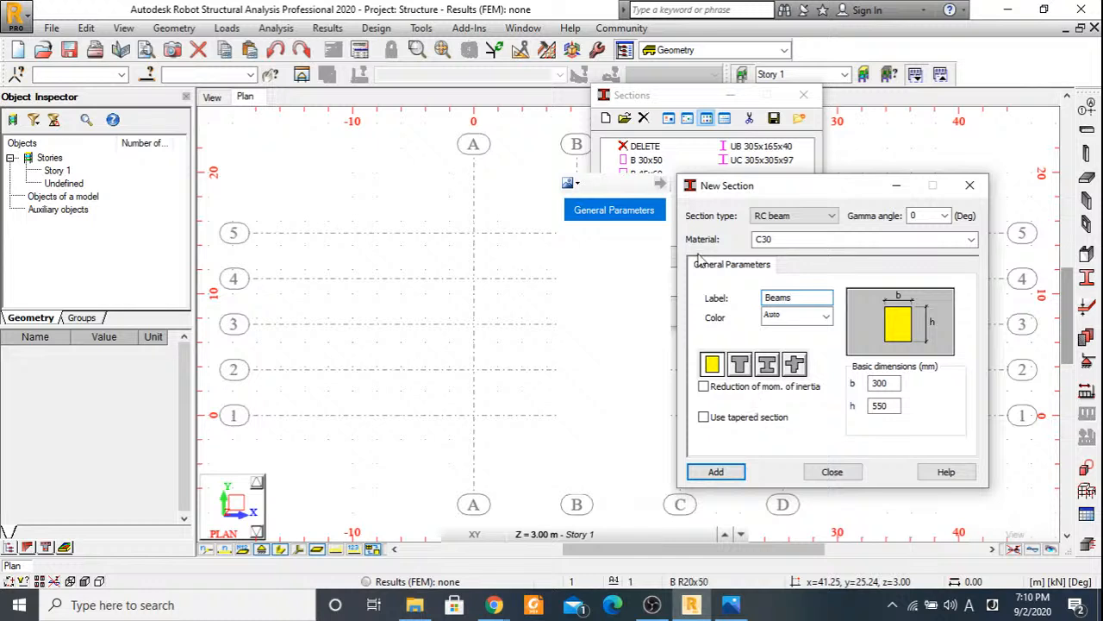
click(862, 240)
click(775, 317)
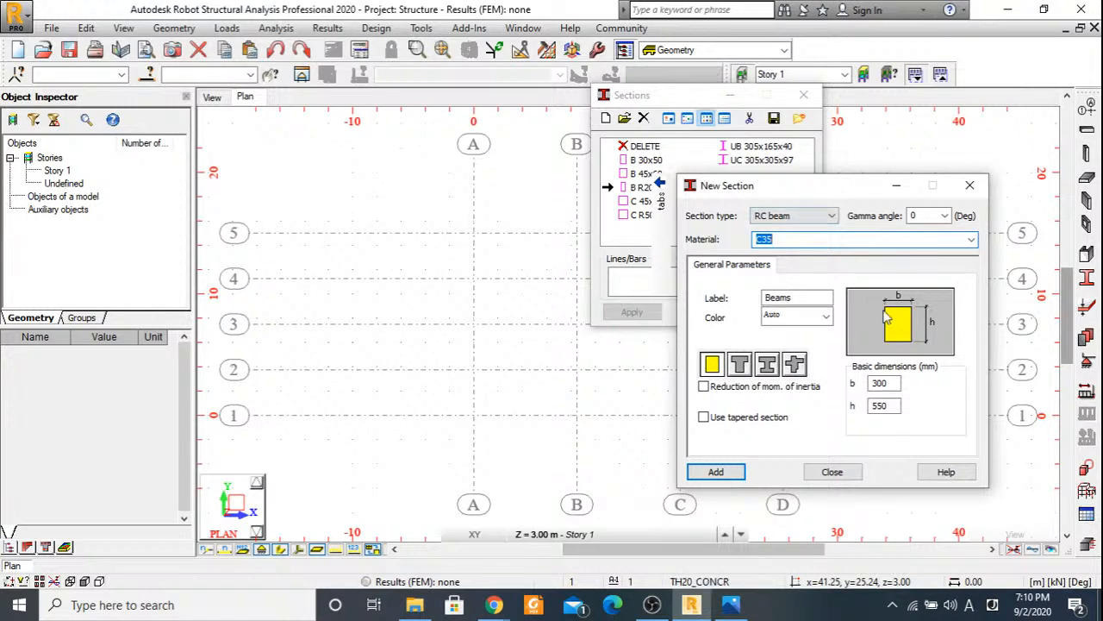
click(719, 472)
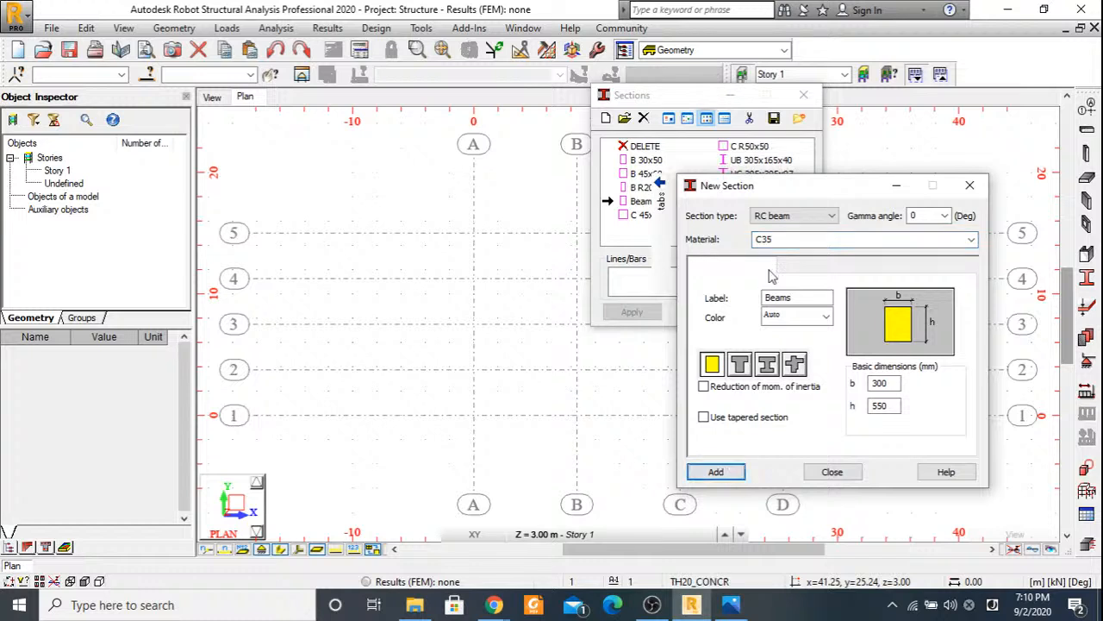
Switch the new section to the RC column type and assign it C35 material.
click(795, 216)
click(790, 253)
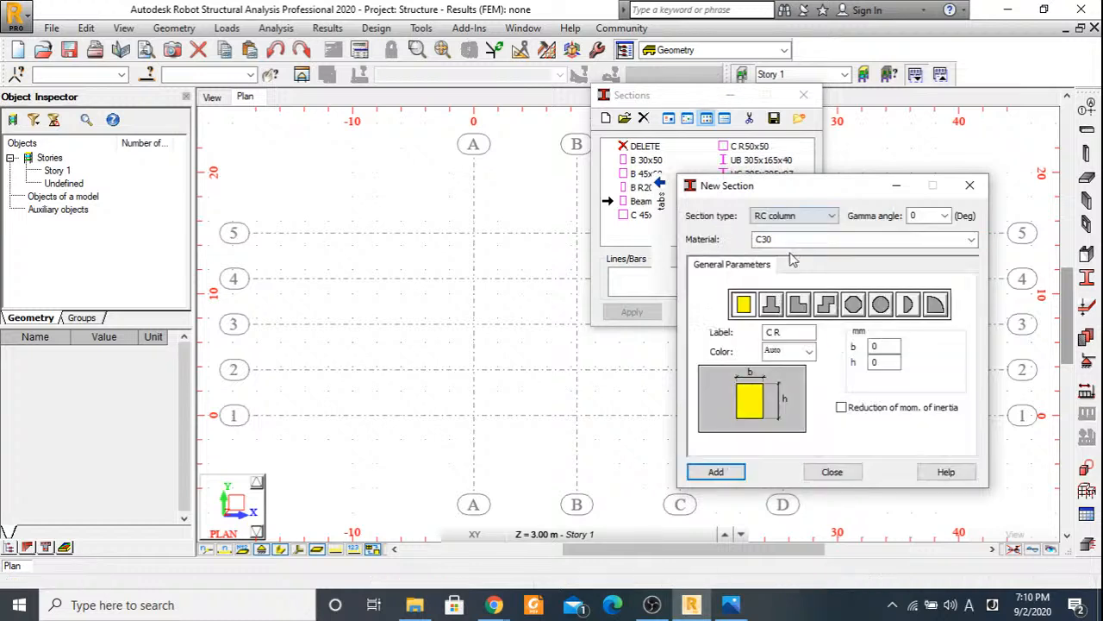
click(774, 240)
drag(774, 240, 765, 240)
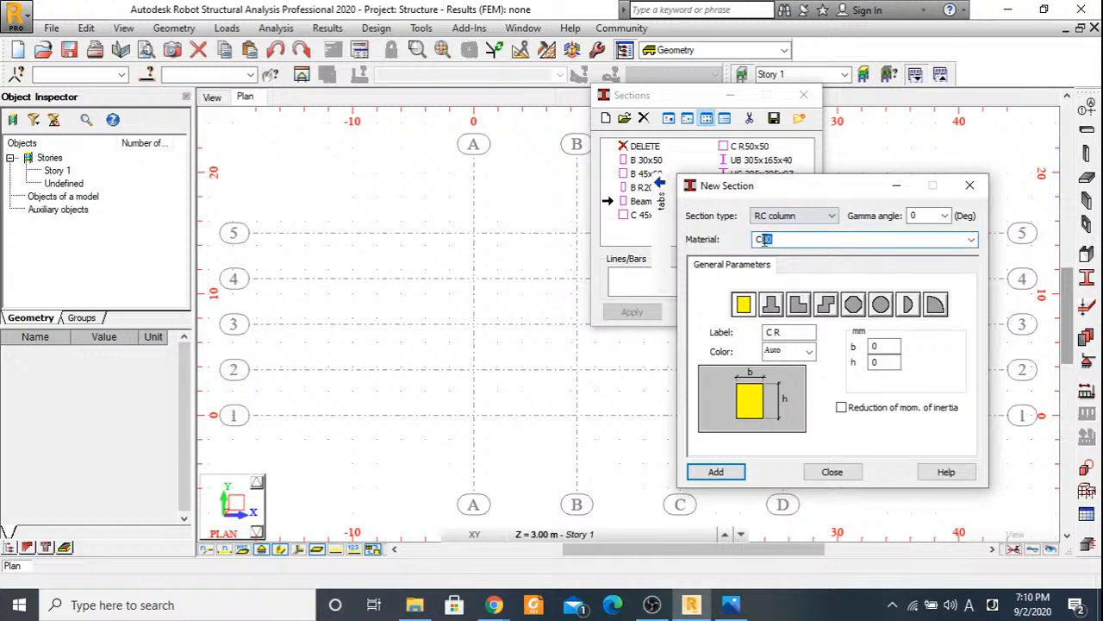
click(871, 237)
scroll(872, 237, down, 1)
Set the column section to b 400 mm and h 400 mm, label it columns and add it to the section list.
double_click(881, 347)
text(4)
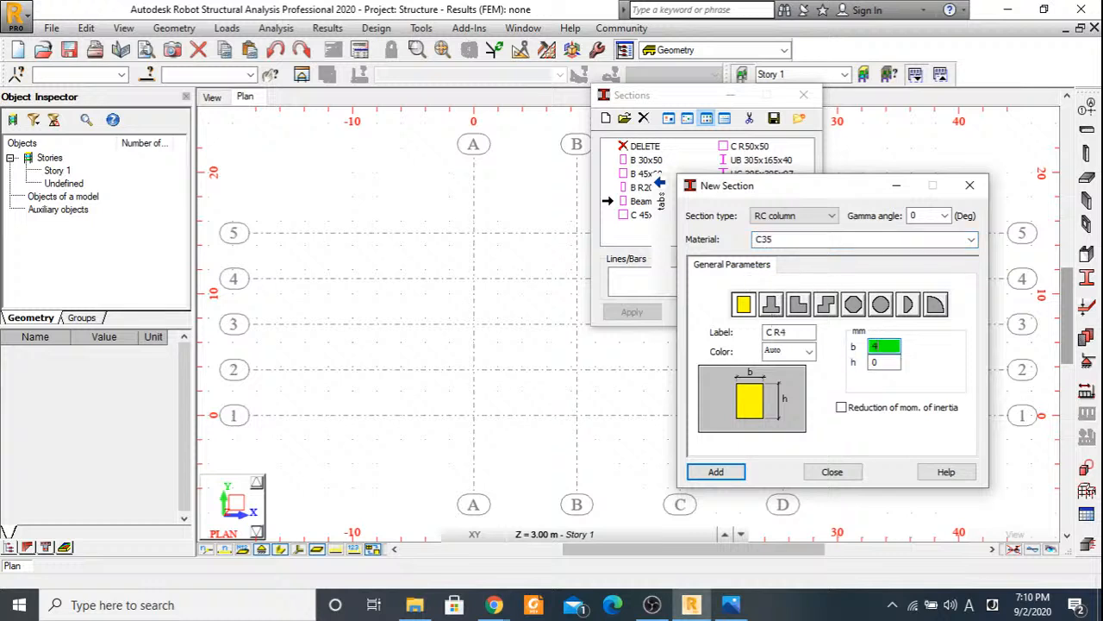
text(00)
key(Tab)
text(400)
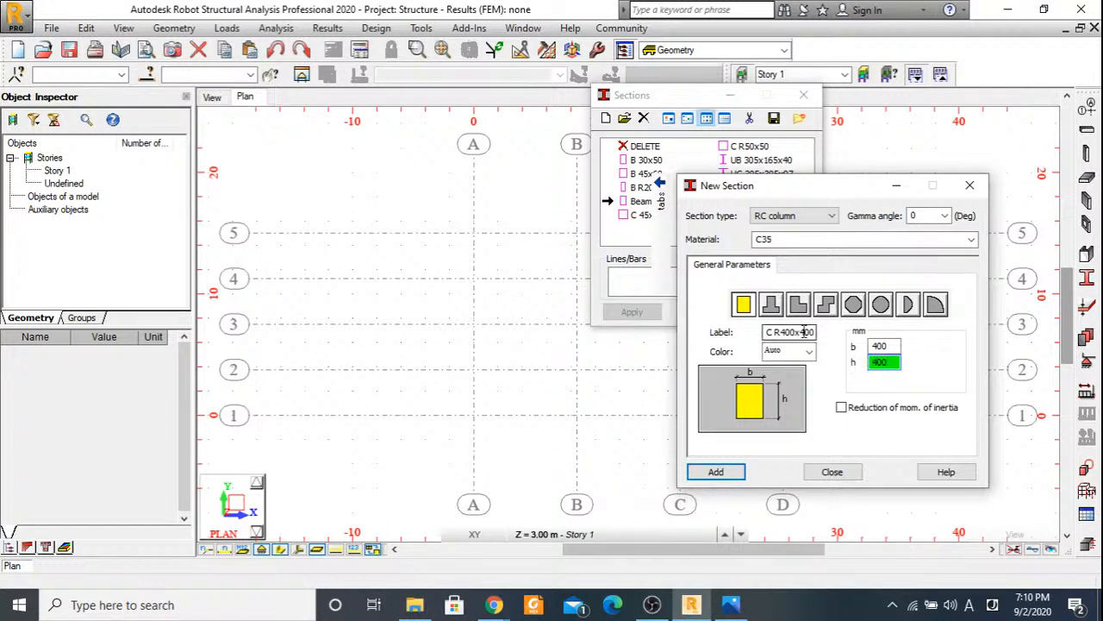
drag(803, 332, 768, 332)
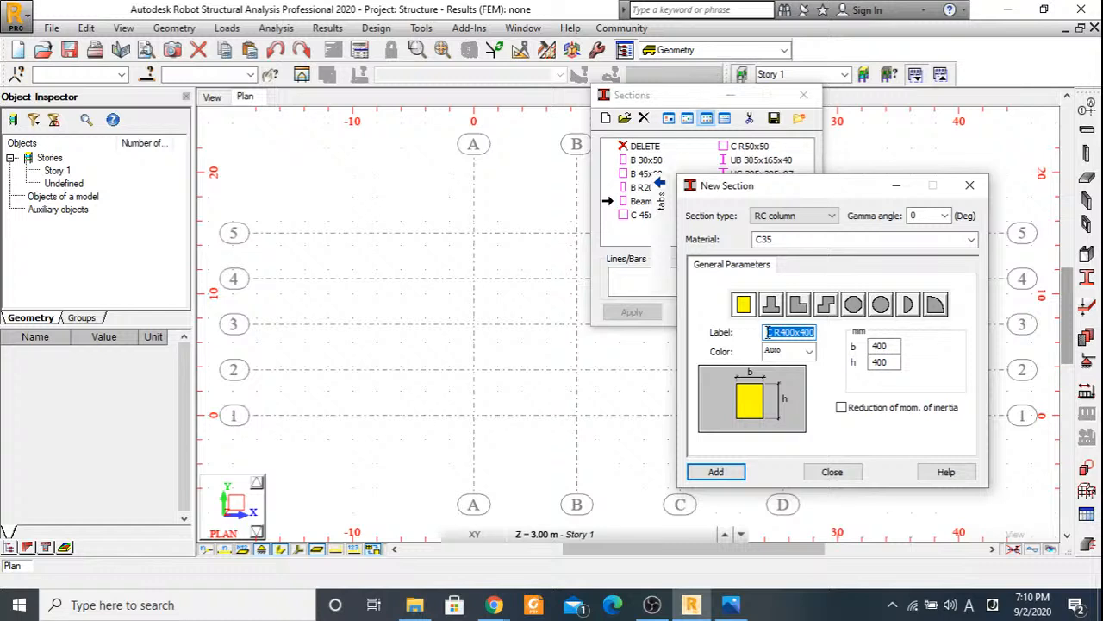
text(columns)
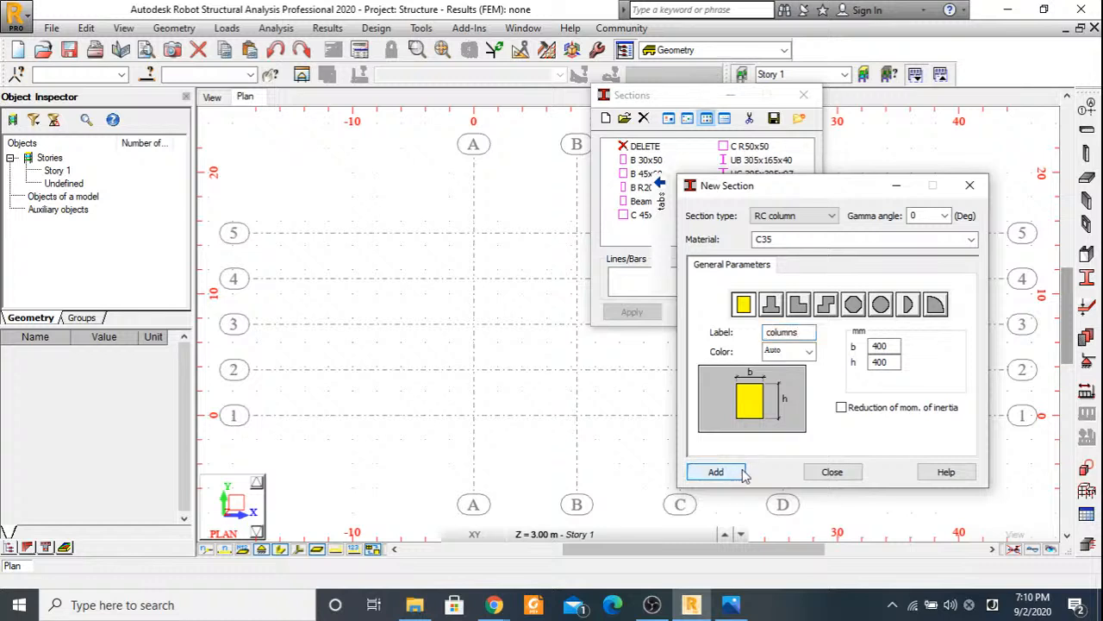
click(842, 472)
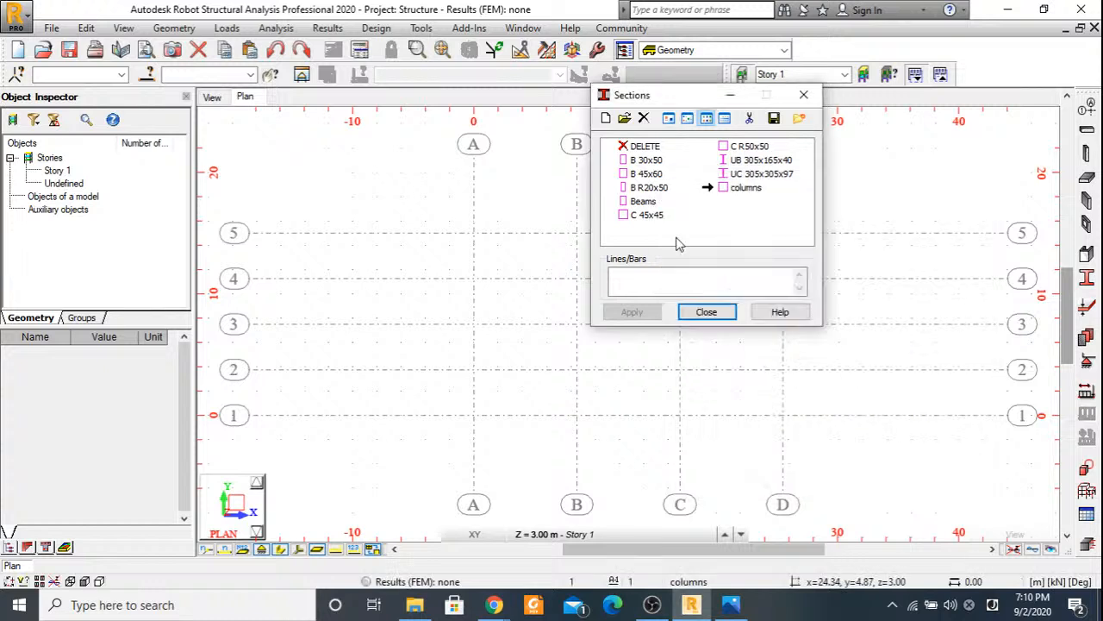
Check the Beams and columns entries in the section list and close the list.
click(642, 201)
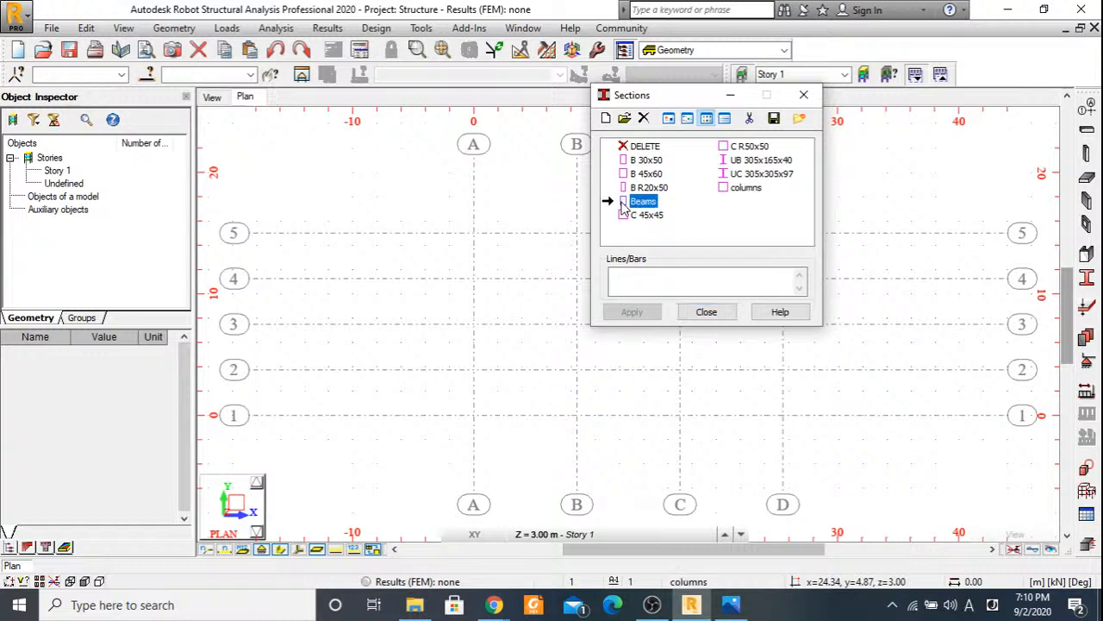
click(733, 188)
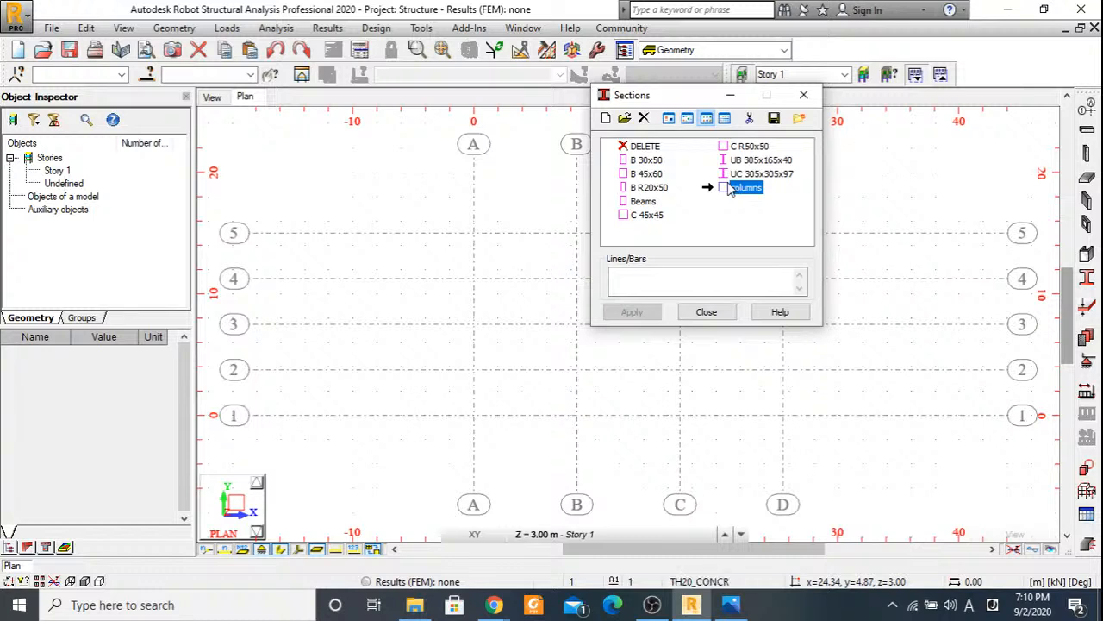
click(721, 314)
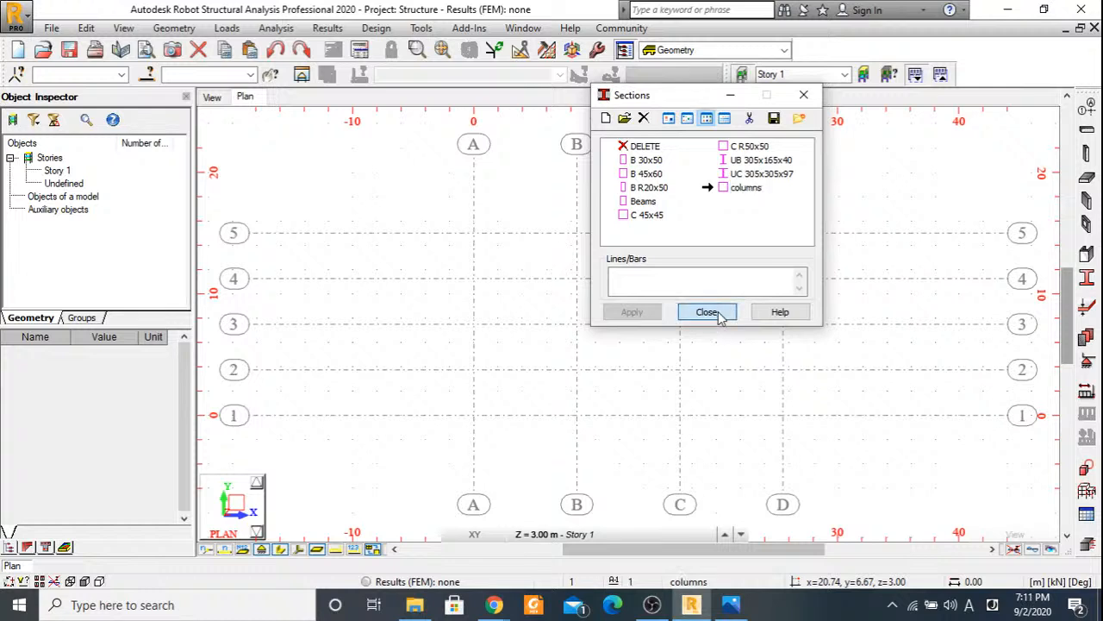
click(720, 314)
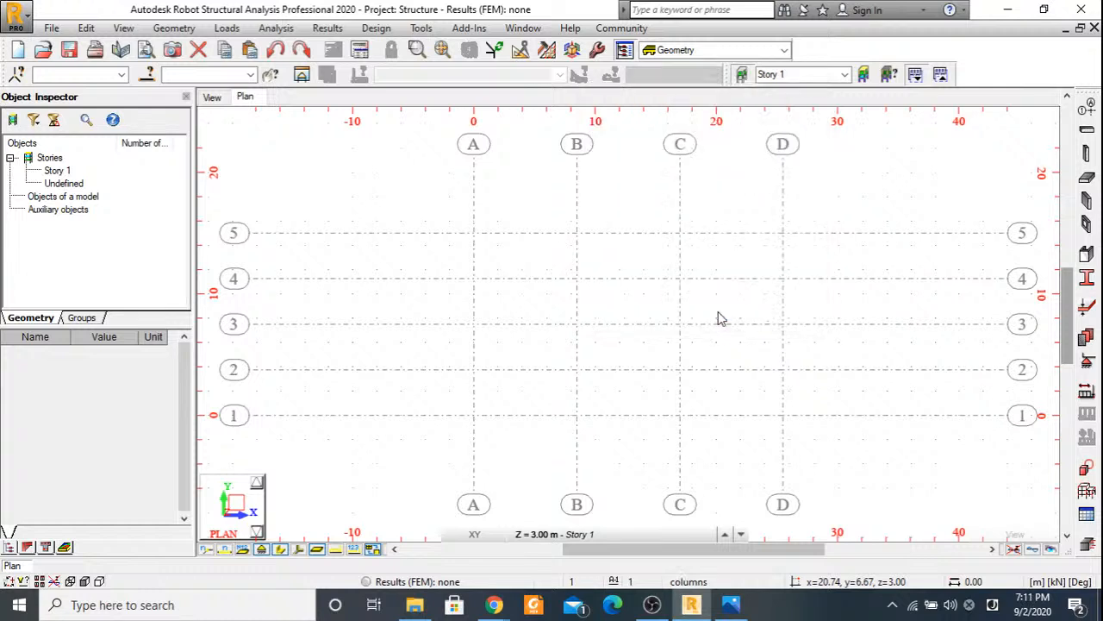
Draw a horizontal beam on Story 1 along axis 1 from axis A to axis D.
click(1084, 136)
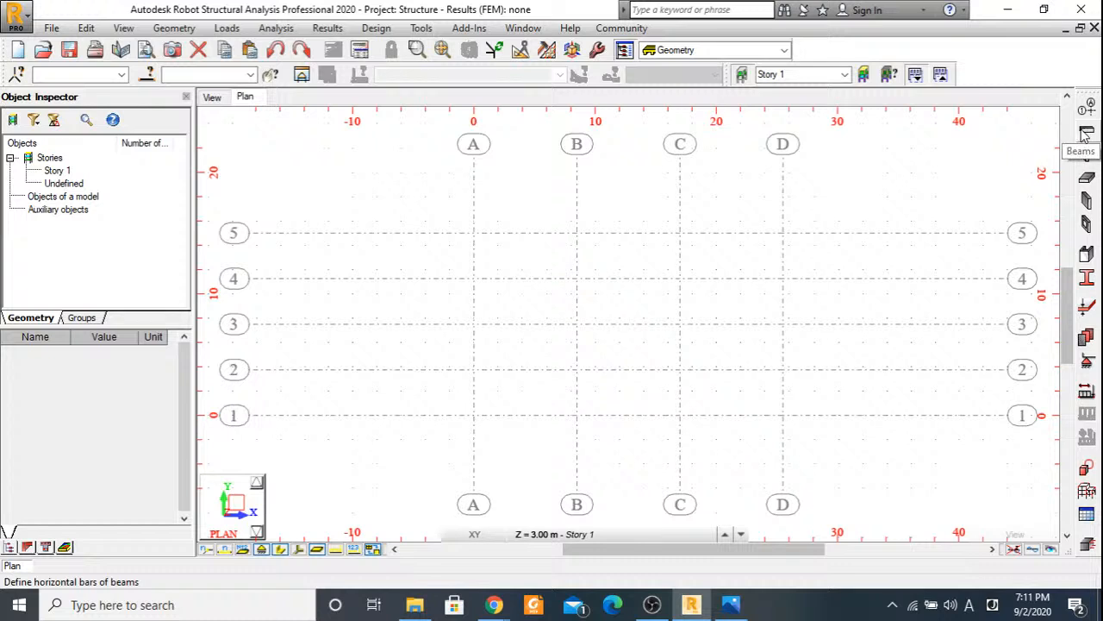
click(1084, 136)
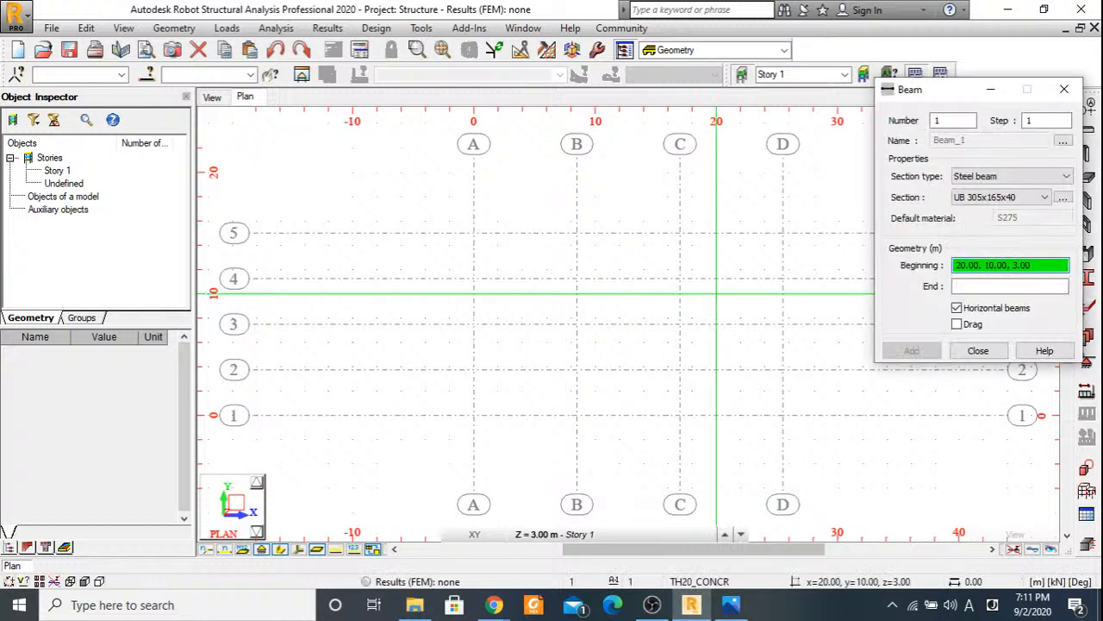
click(473, 416)
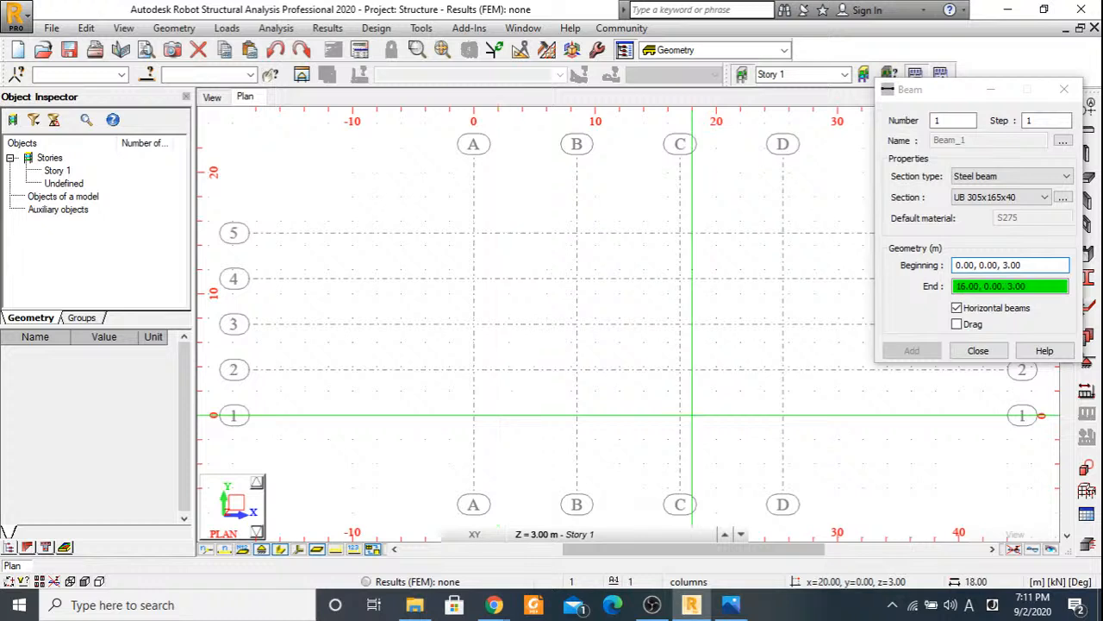
click(783, 416)
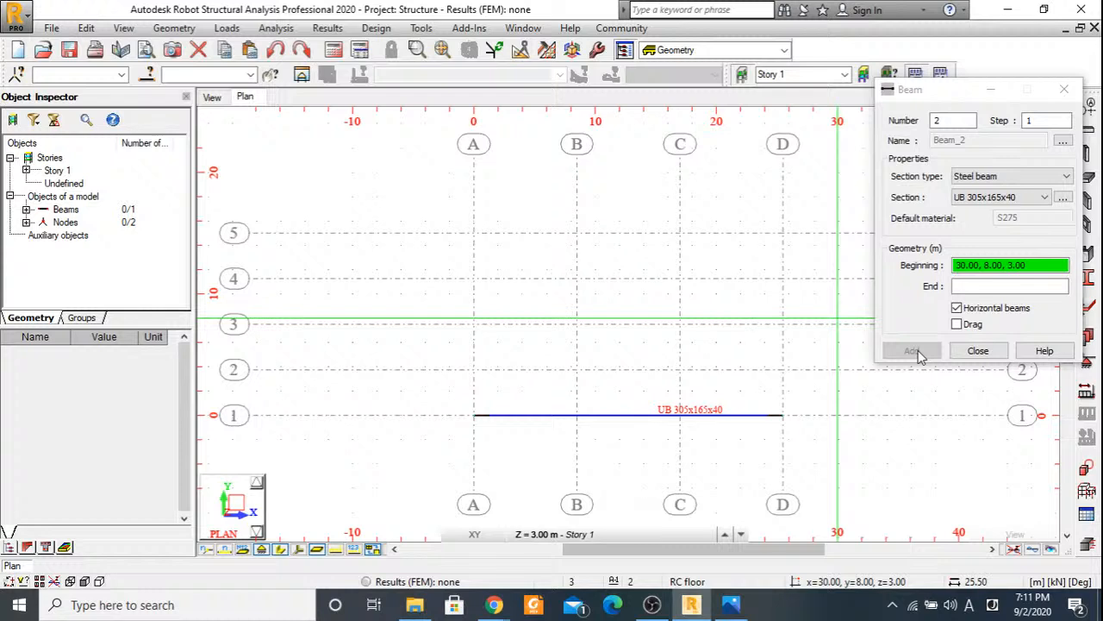
key(Escape)
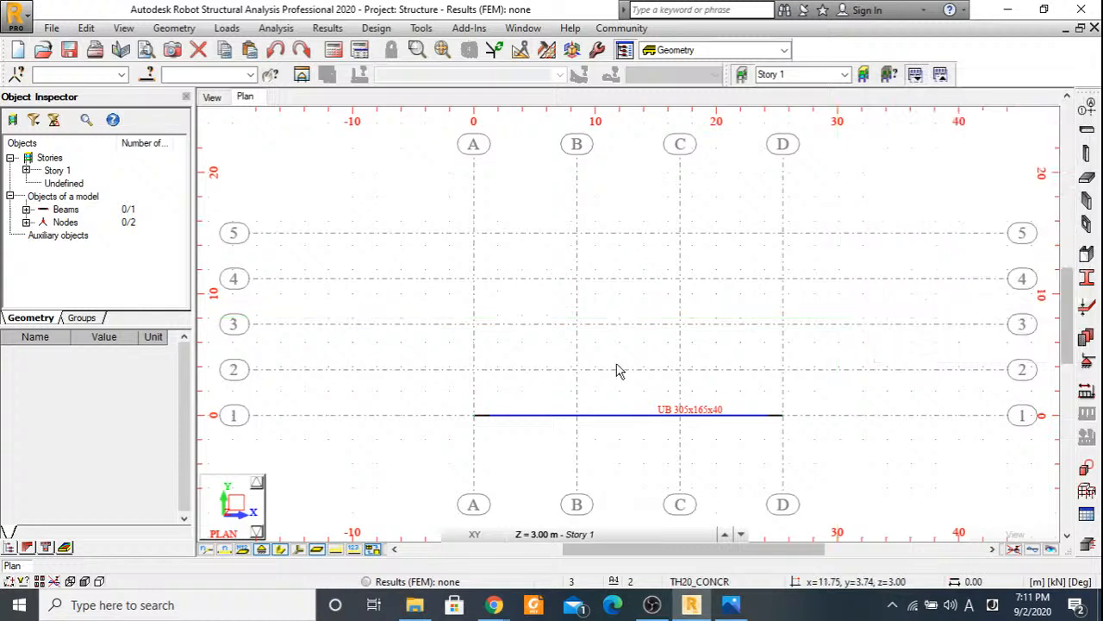
Copy the axis 1 beam with translation vector 0.00, 3.75, 0.00 m and 4 repetitions onto axes 2 to 5.
click(585, 417)
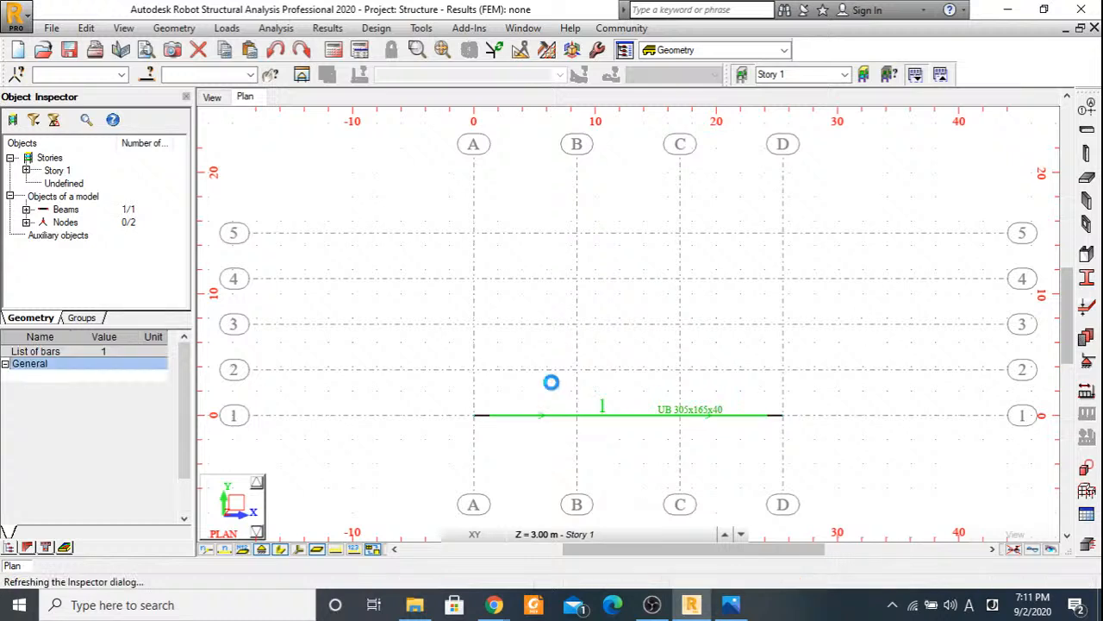
click(86, 28)
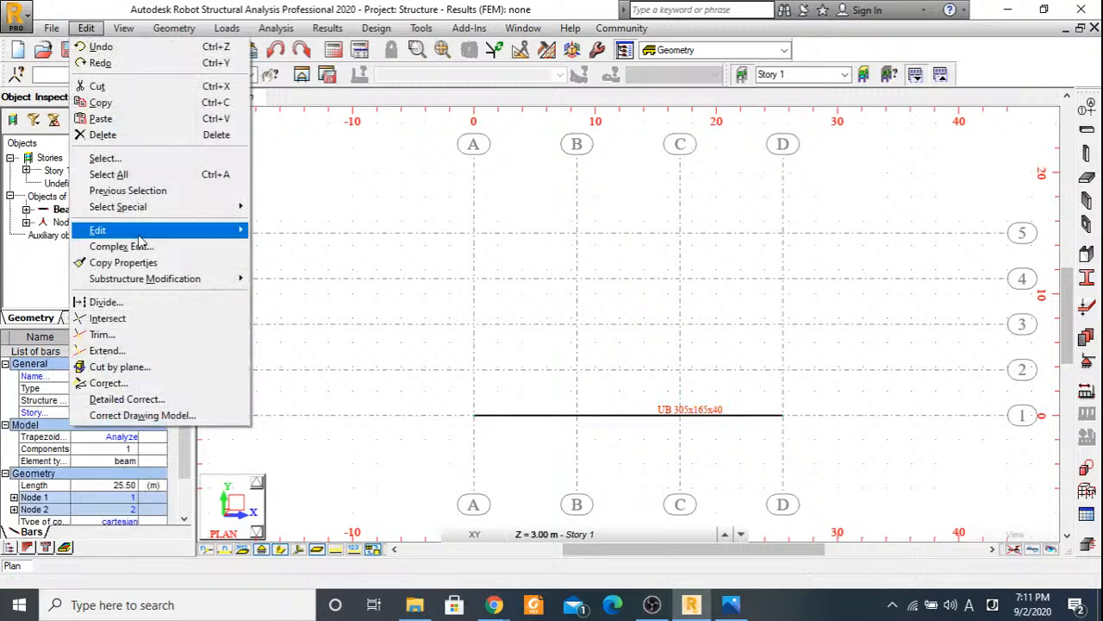
click(285, 231)
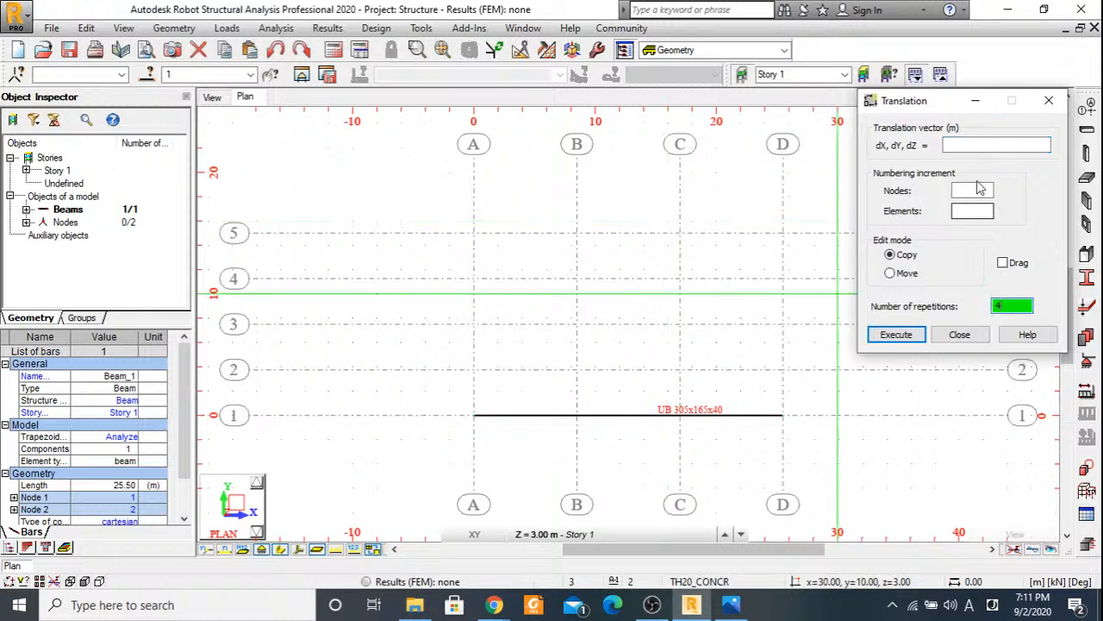
click(963, 148)
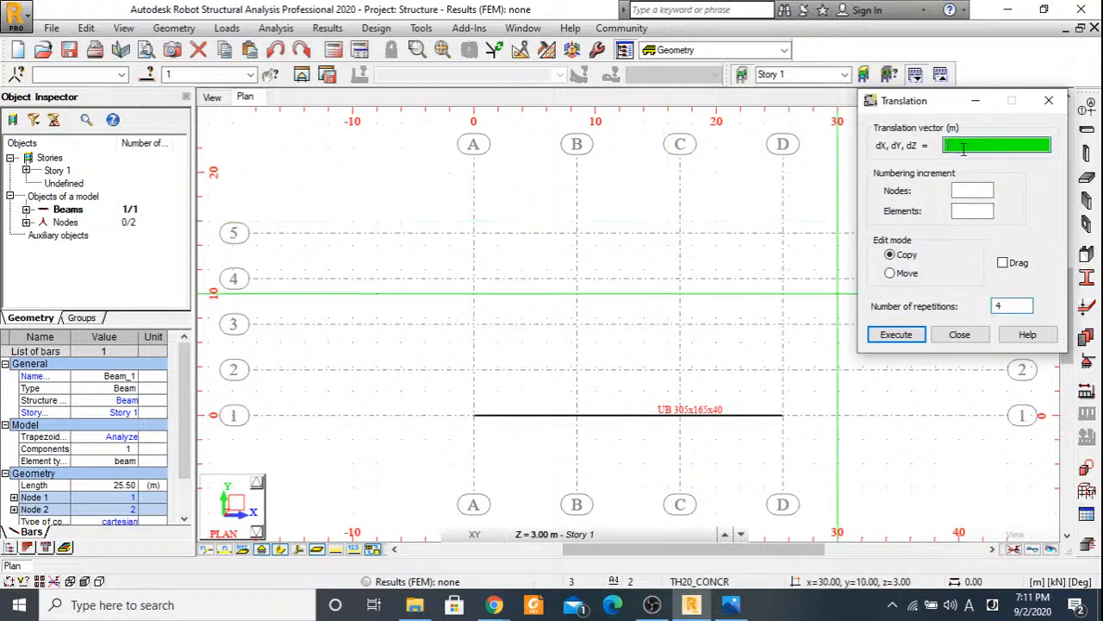
click(783, 414)
click(783, 372)
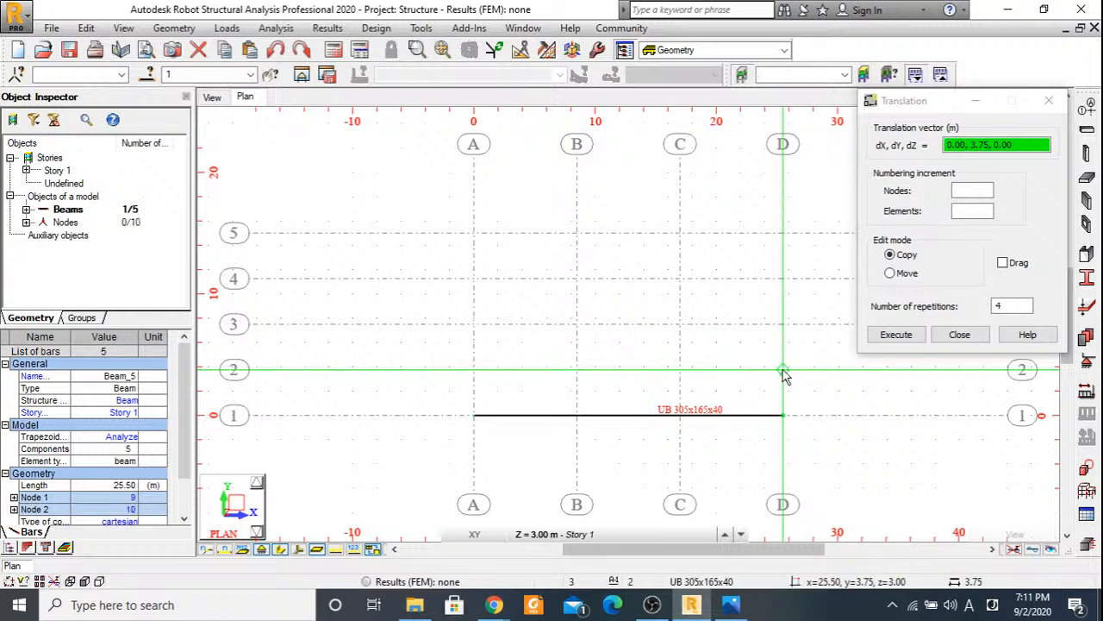
key(Return)
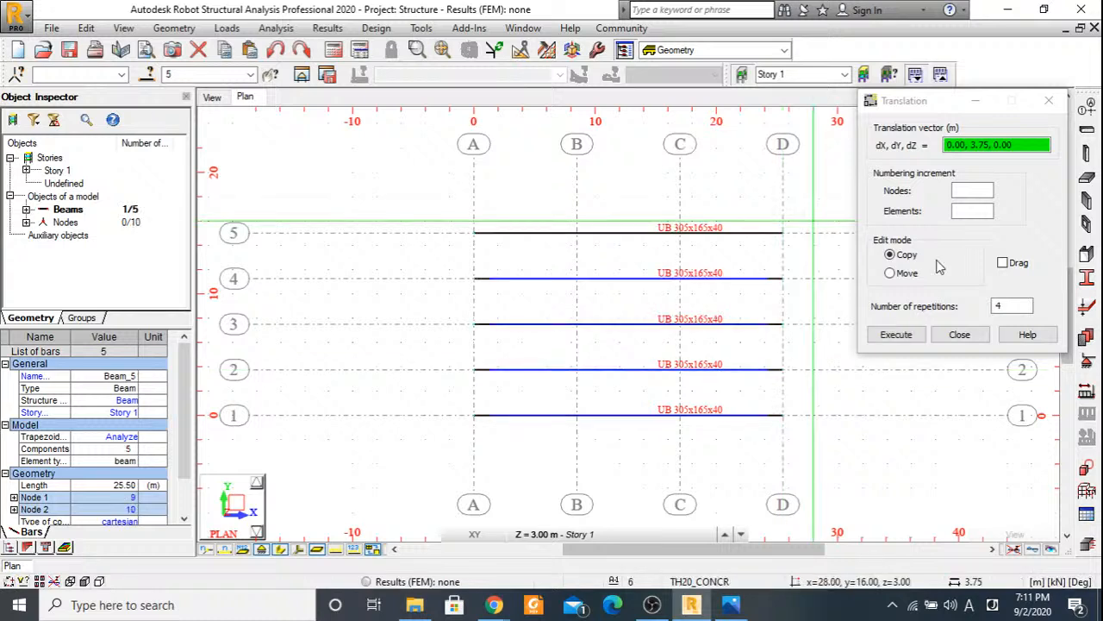
key(Escape)
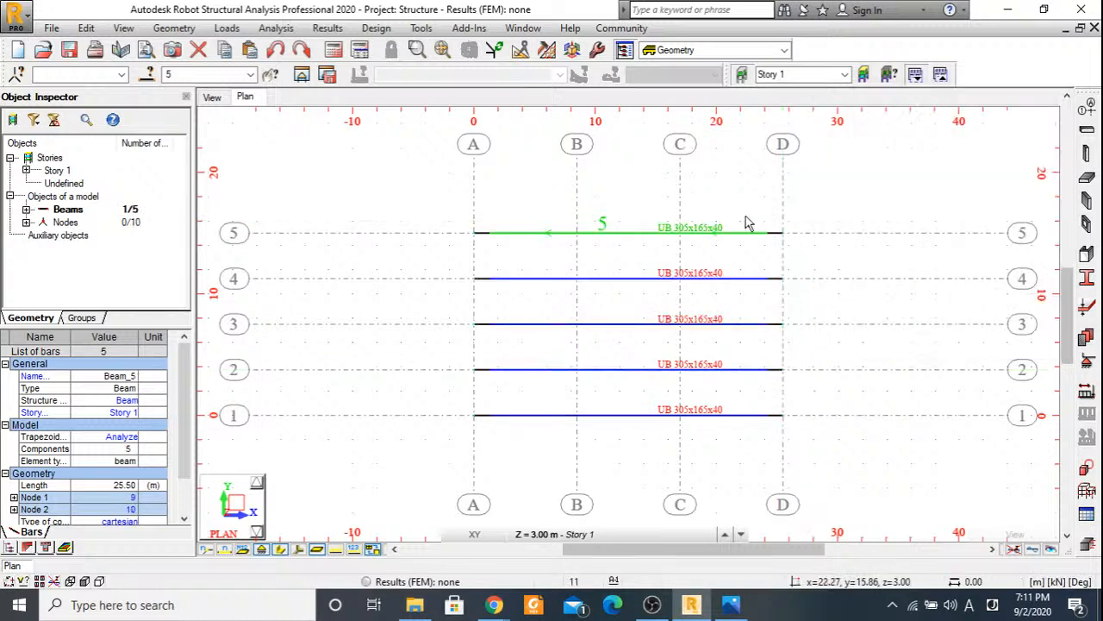
key(Escape)
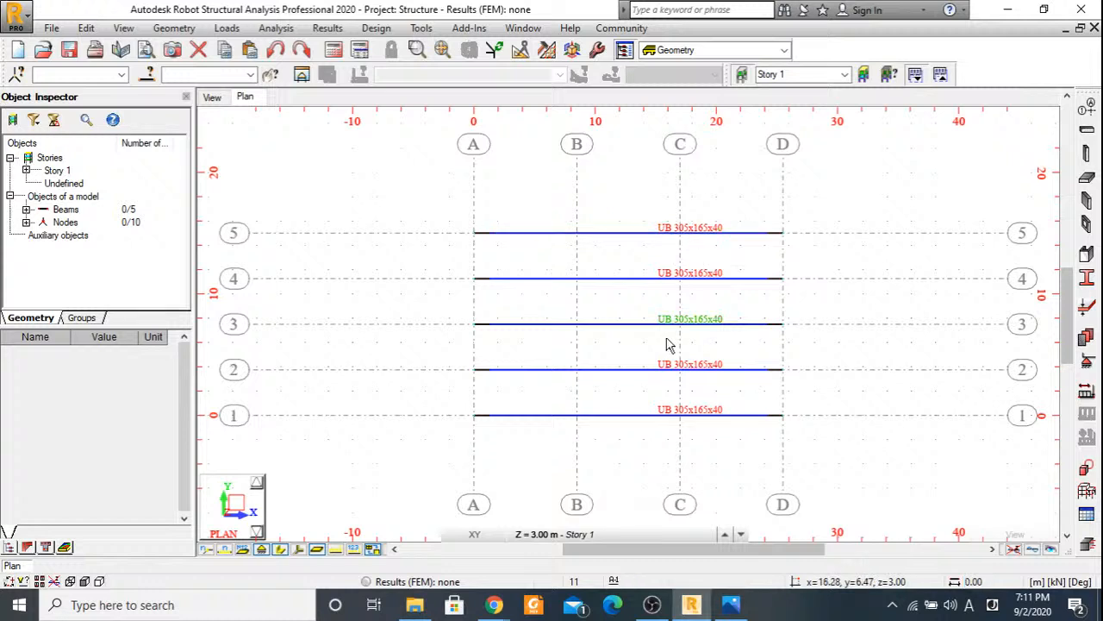
click(731, 234)
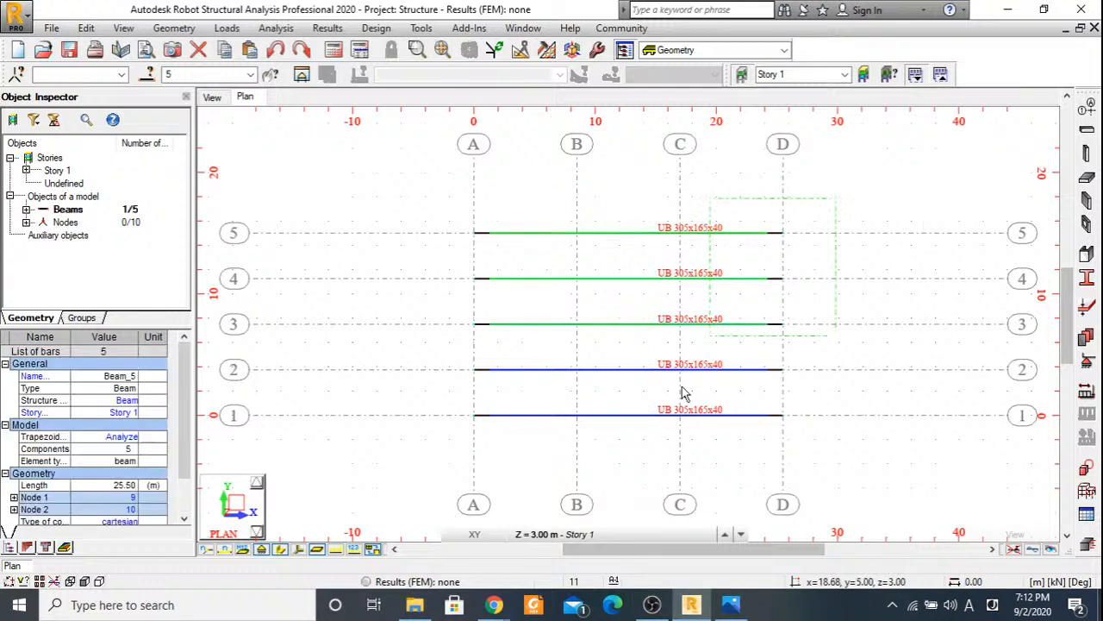
drag(681, 392, 685, 427)
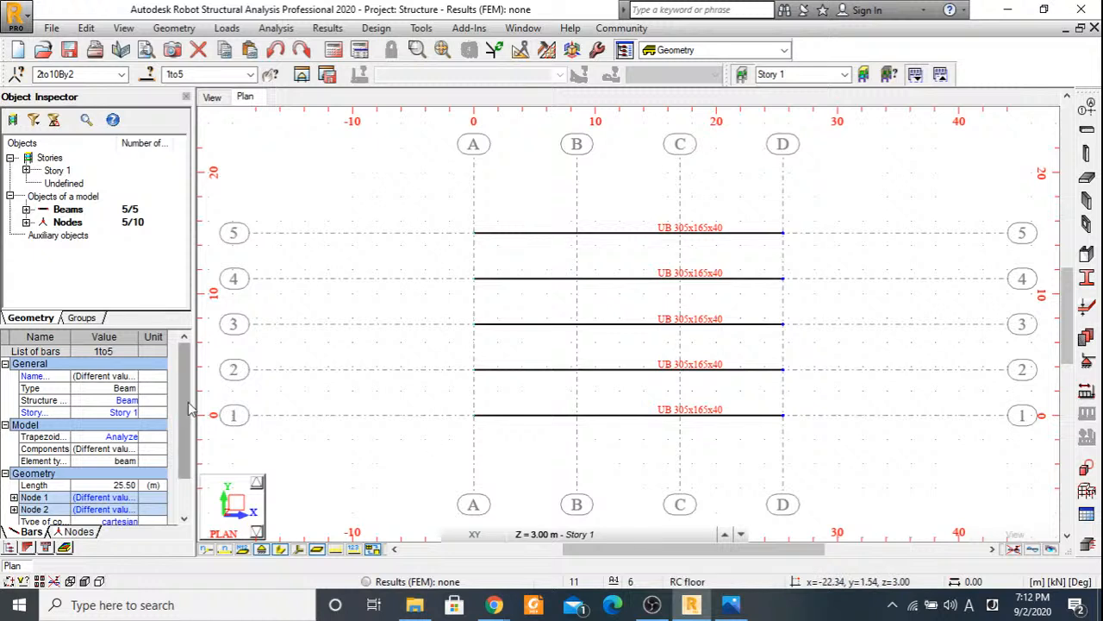
mouse_move(190, 409)
mouse_down()
mouse_move(190, 422)
mouse_move(184, 411)
mouse_up()
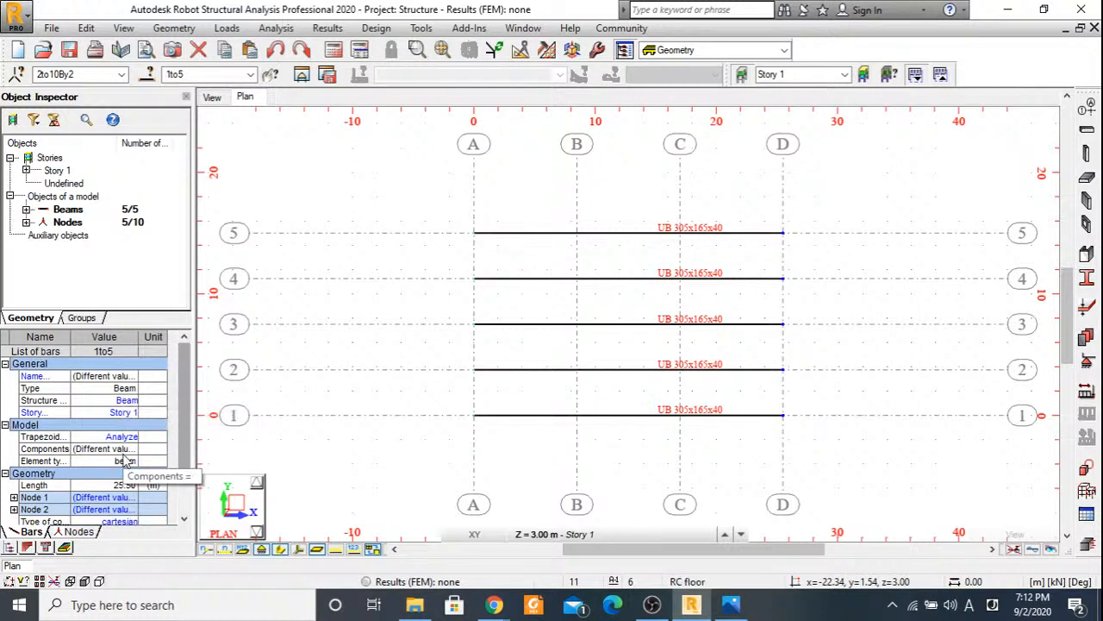
click(407, 377)
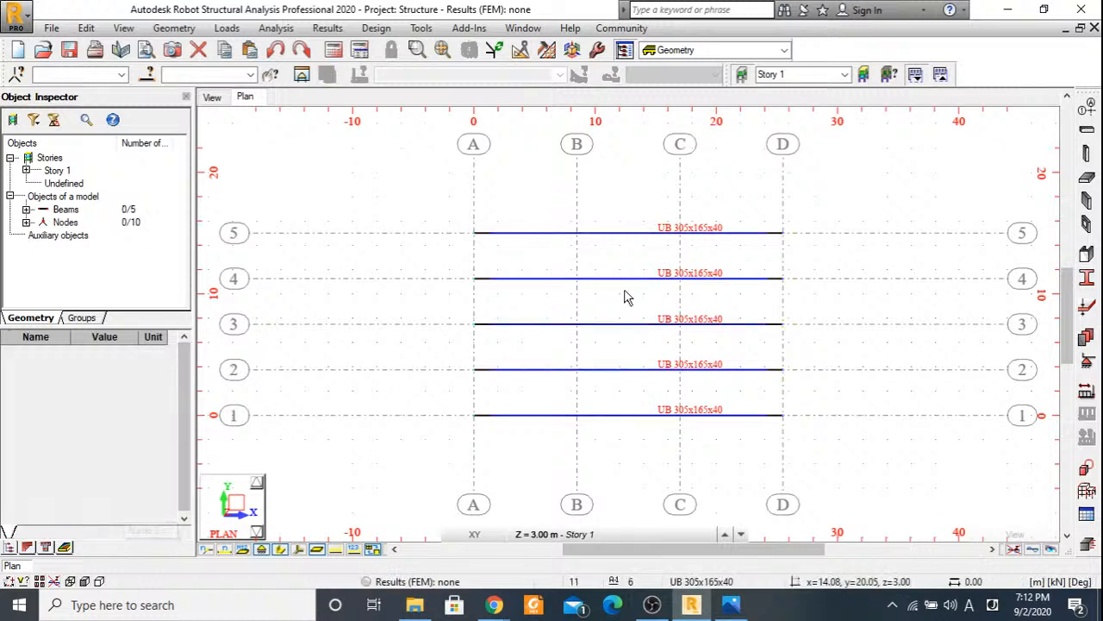
Assign the Beams section with C35 material to all beams on Story 1.
key(ctrl+a)
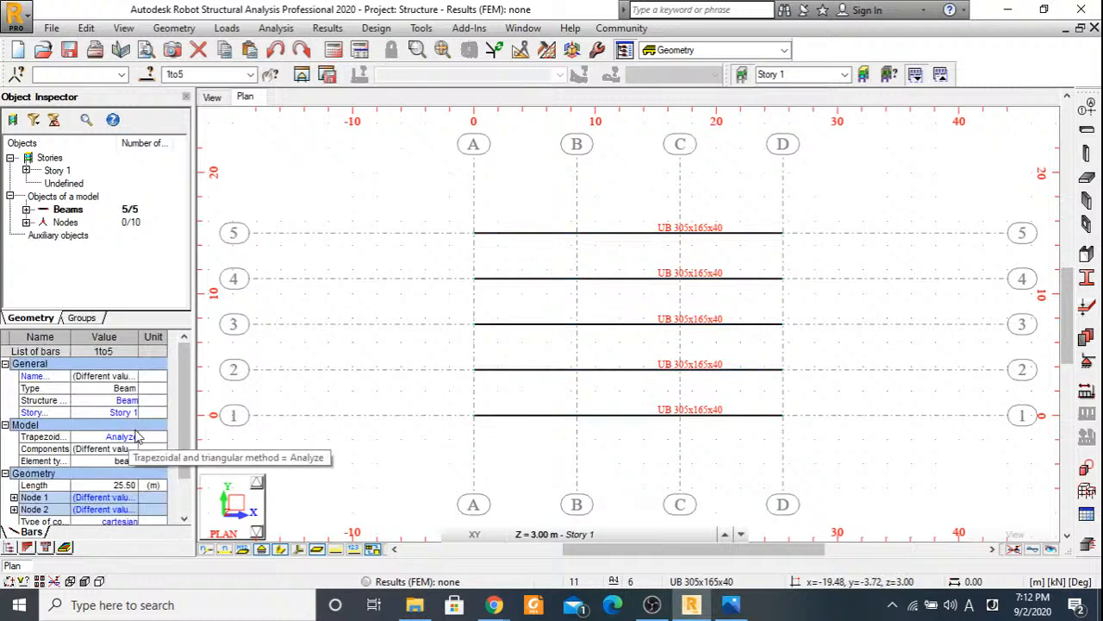
scroll(150, 455, down, 3)
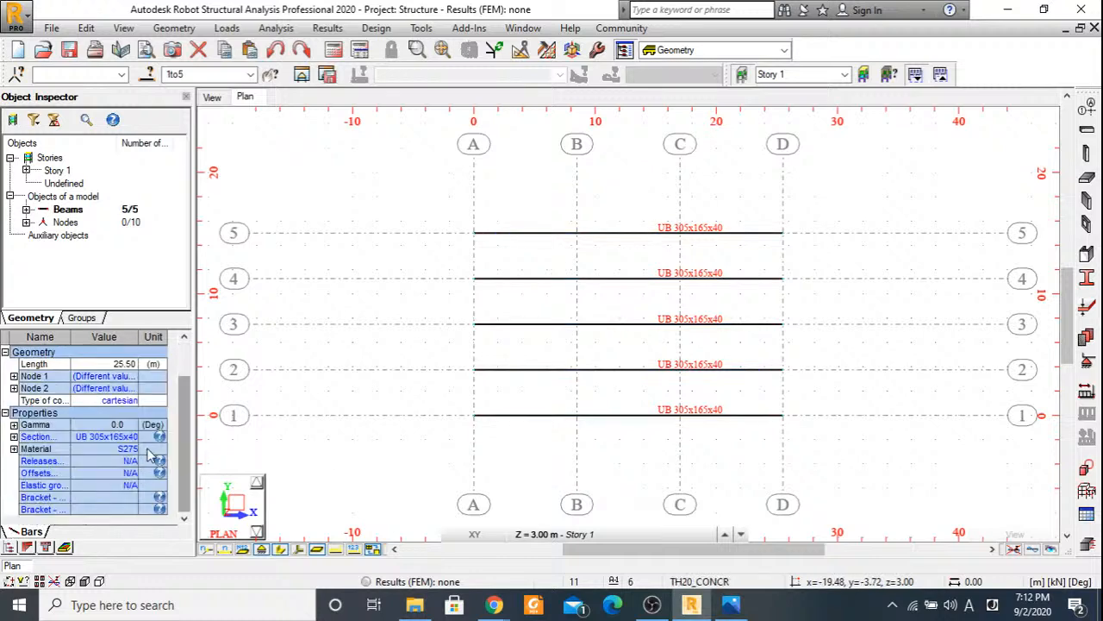
click(128, 448)
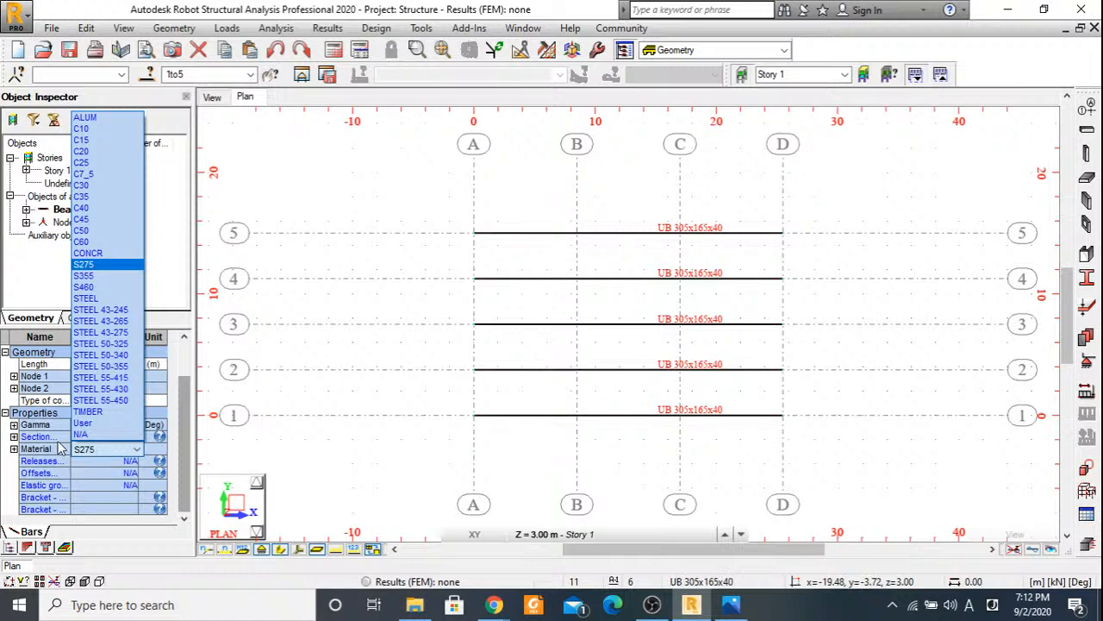
click(129, 446)
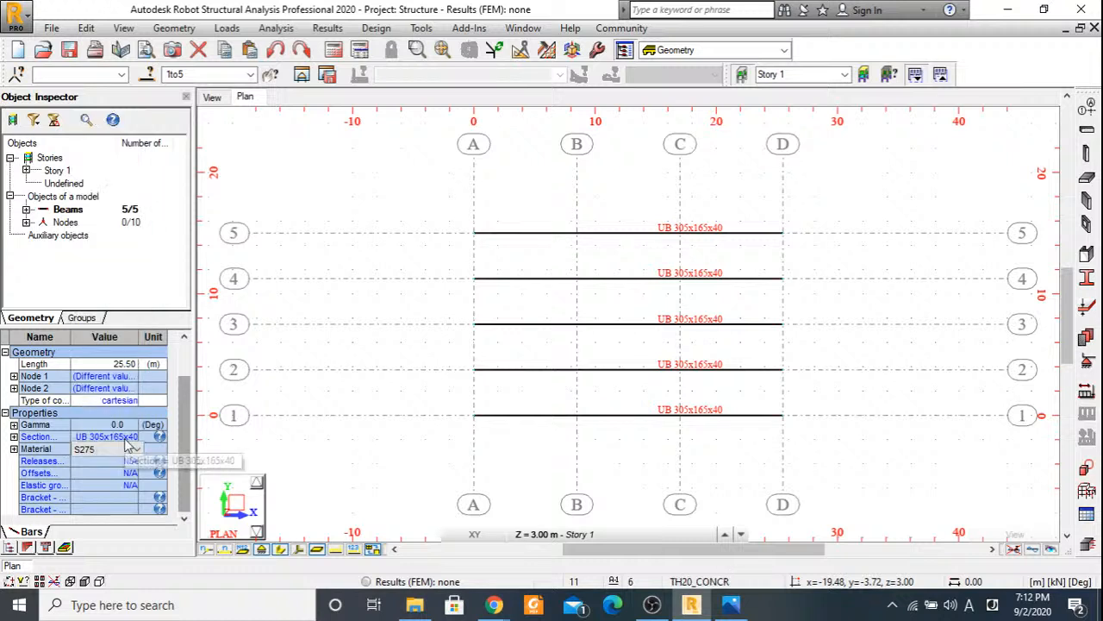
click(129, 447)
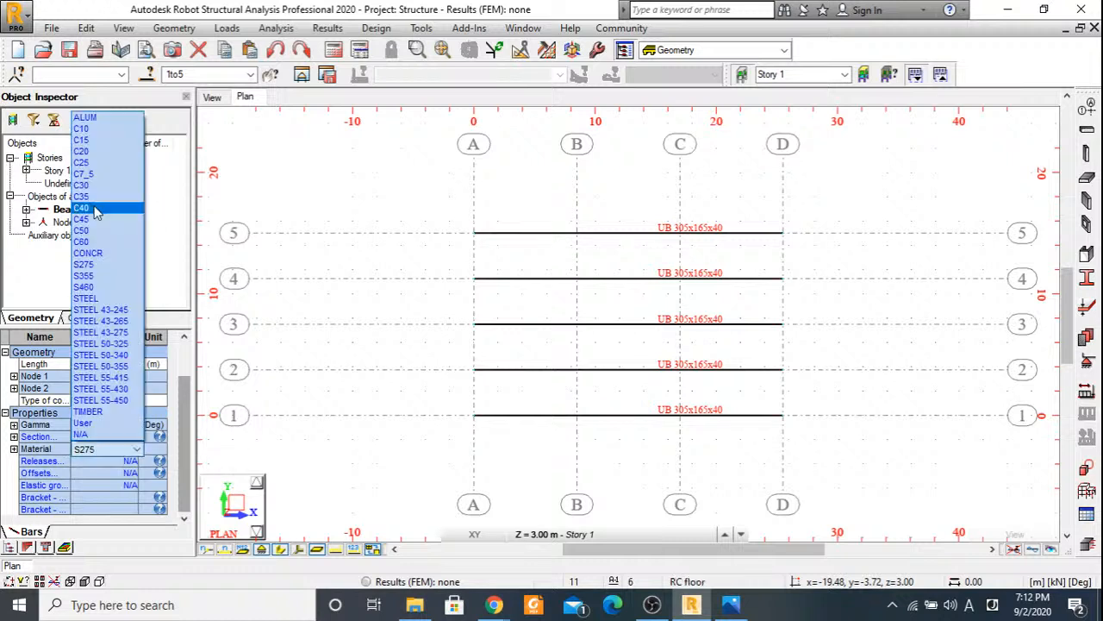
click(95, 210)
click(128, 437)
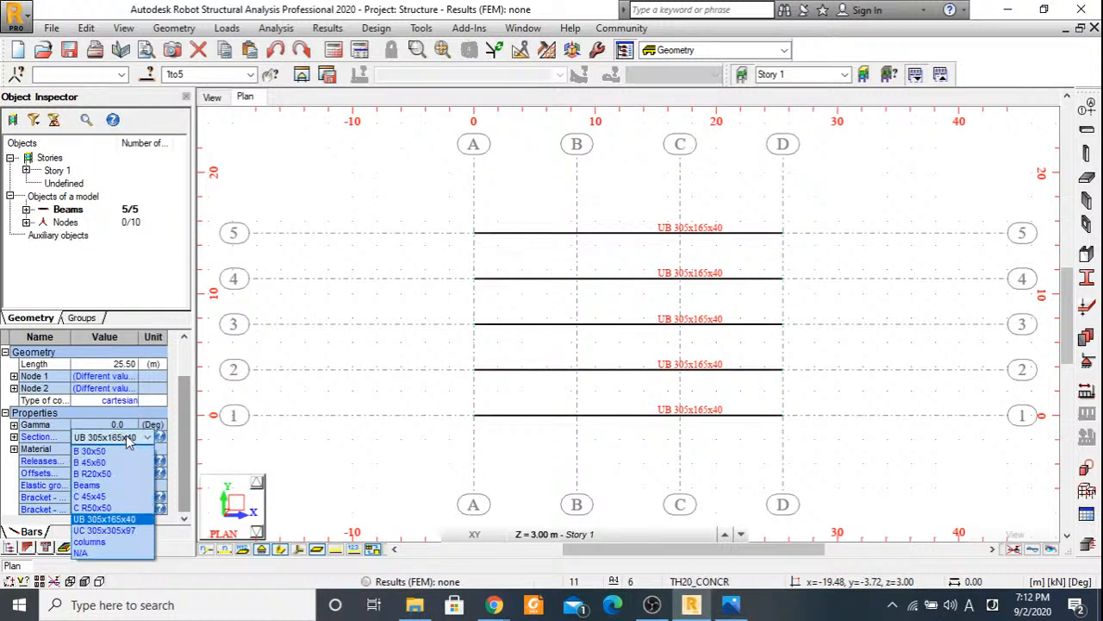
click(103, 485)
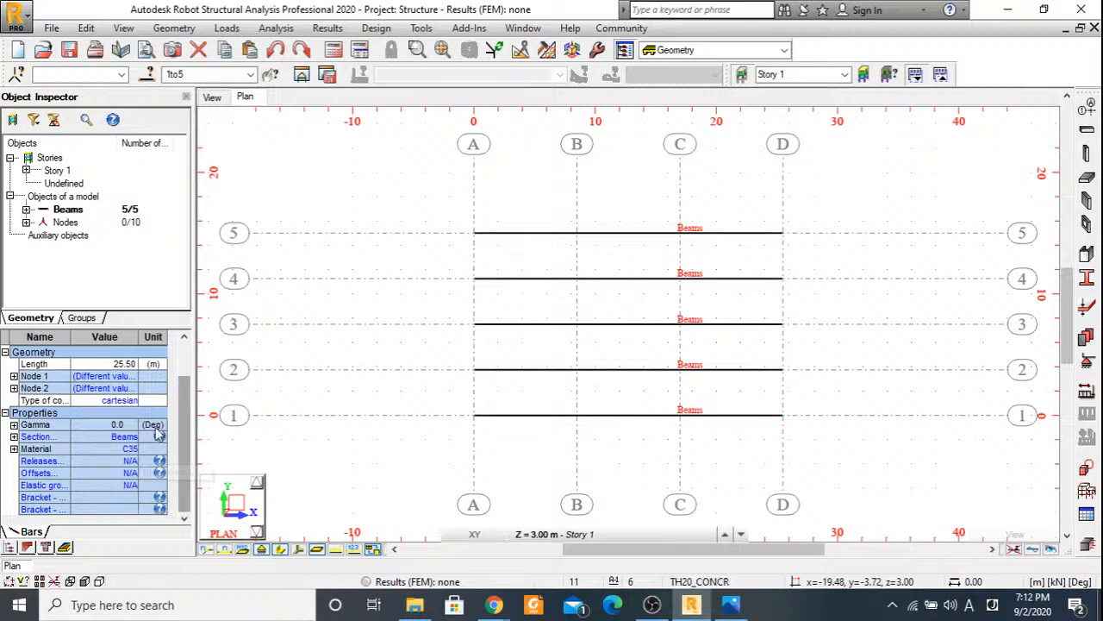
Draw a horizontal RC beam with the Beams section along axis A from axis 5 to axis 1.
scroll(156, 433, up, 3)
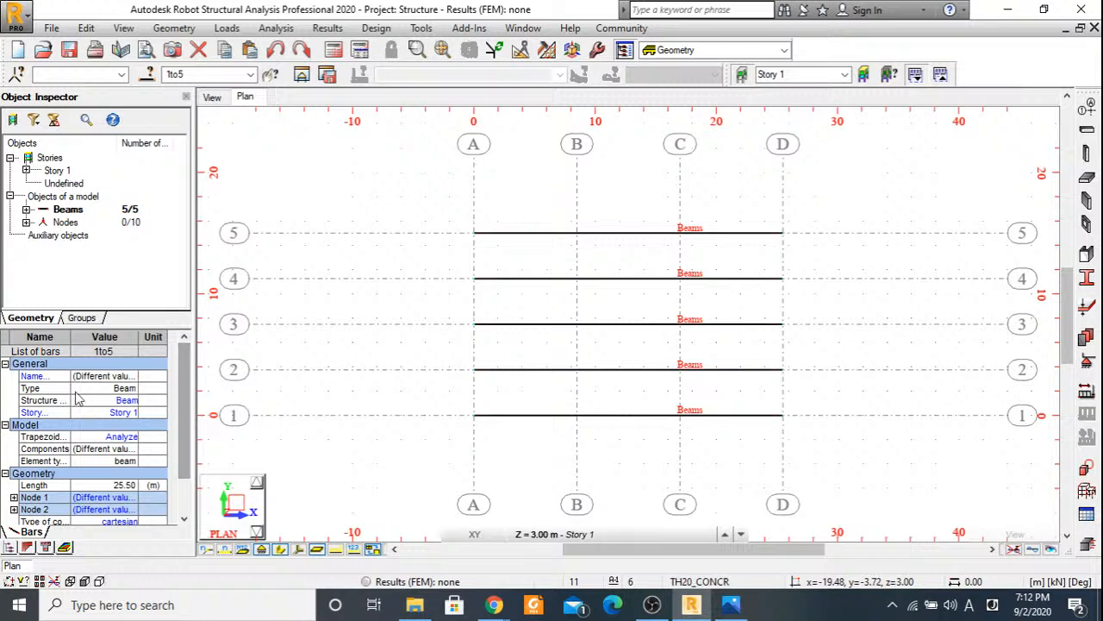
click(315, 369)
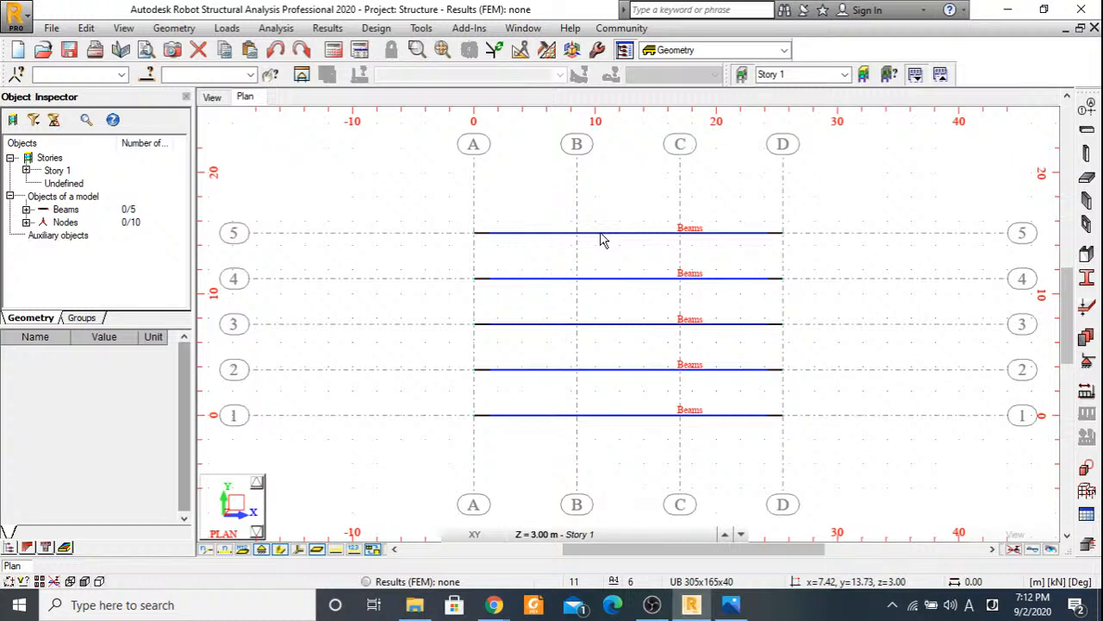
click(1086, 130)
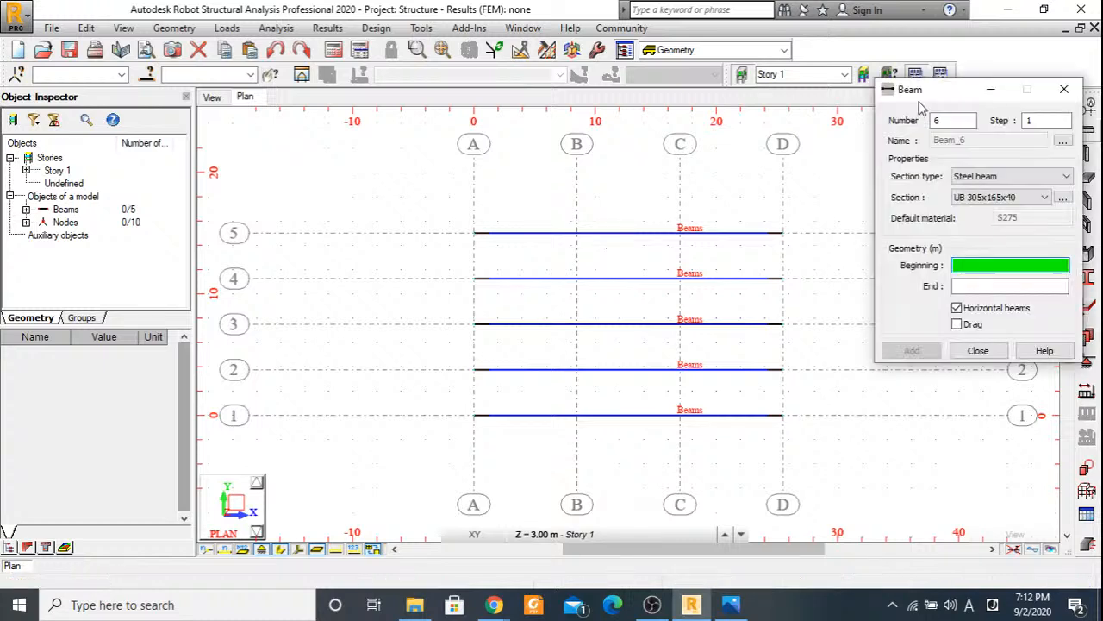
click(474, 233)
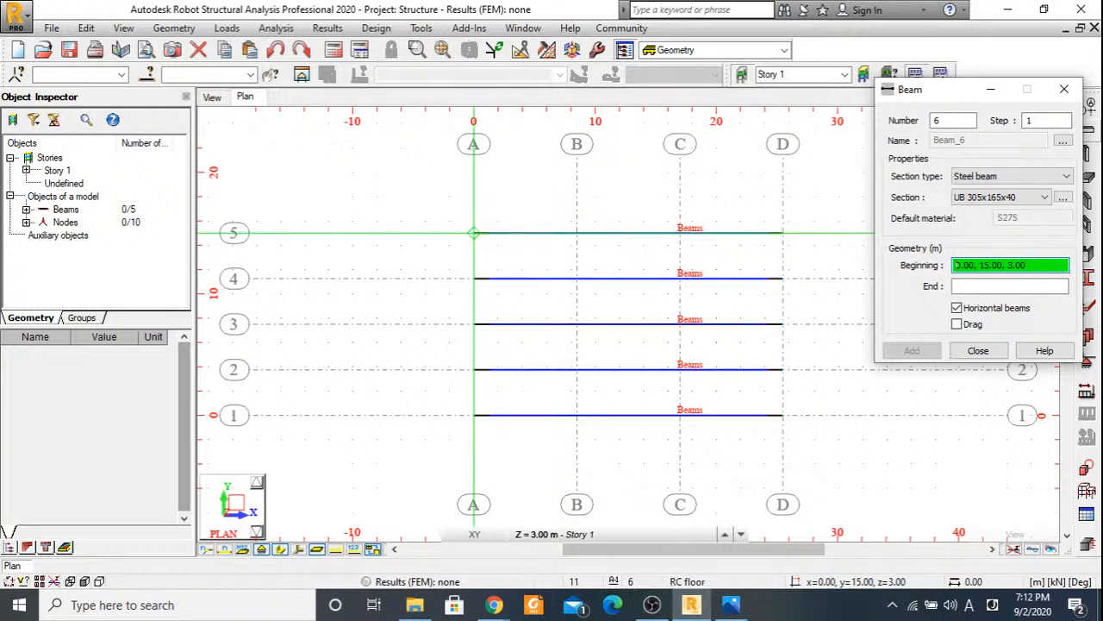
click(1005, 176)
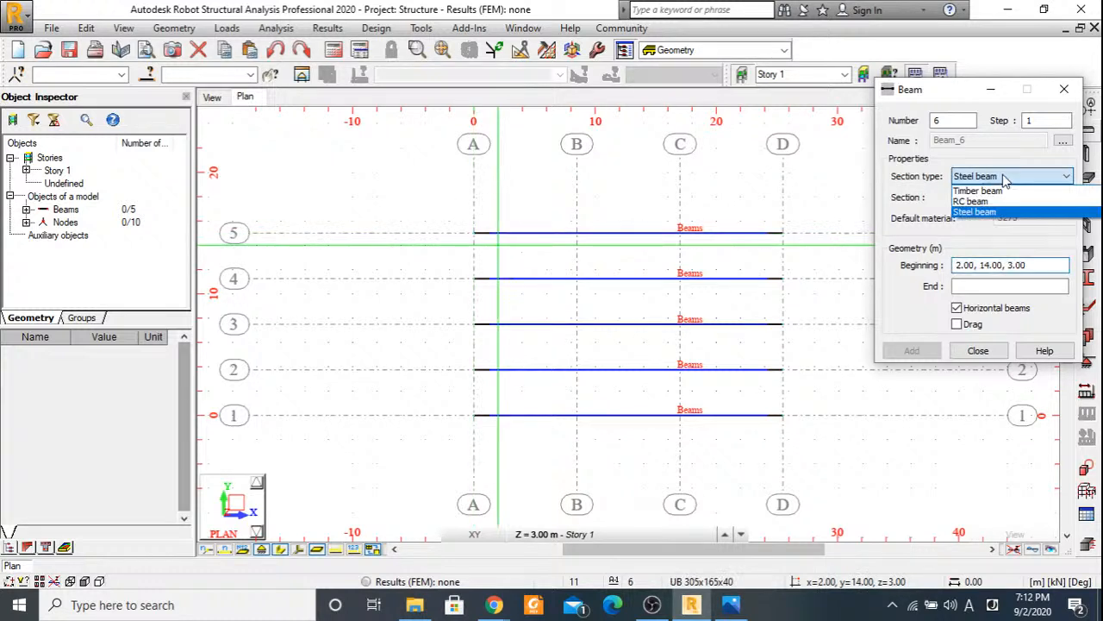
click(983, 201)
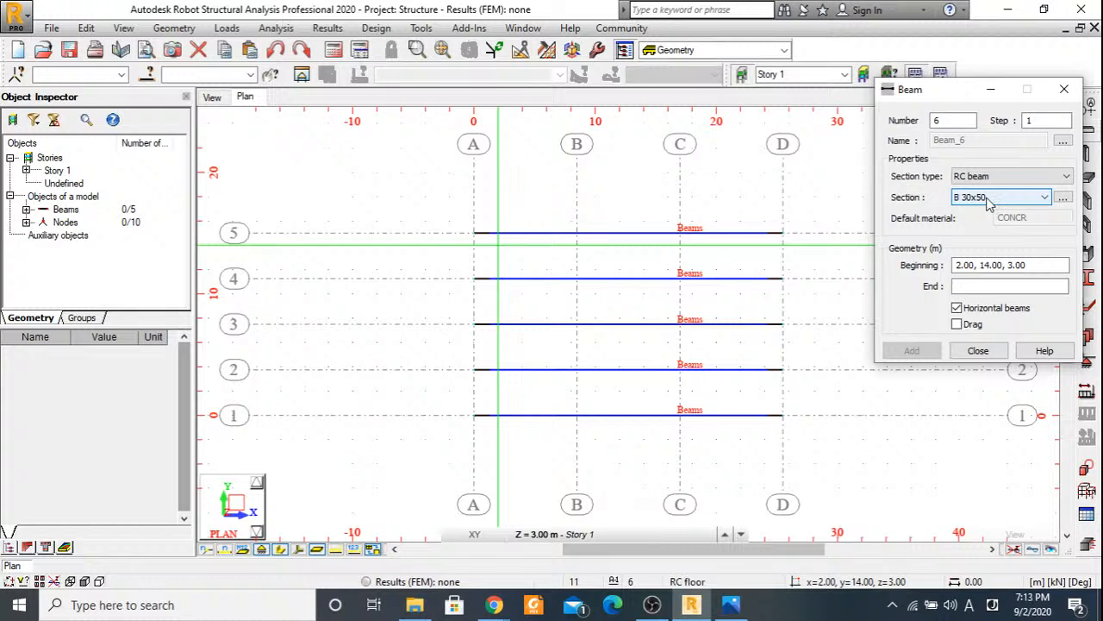
click(993, 199)
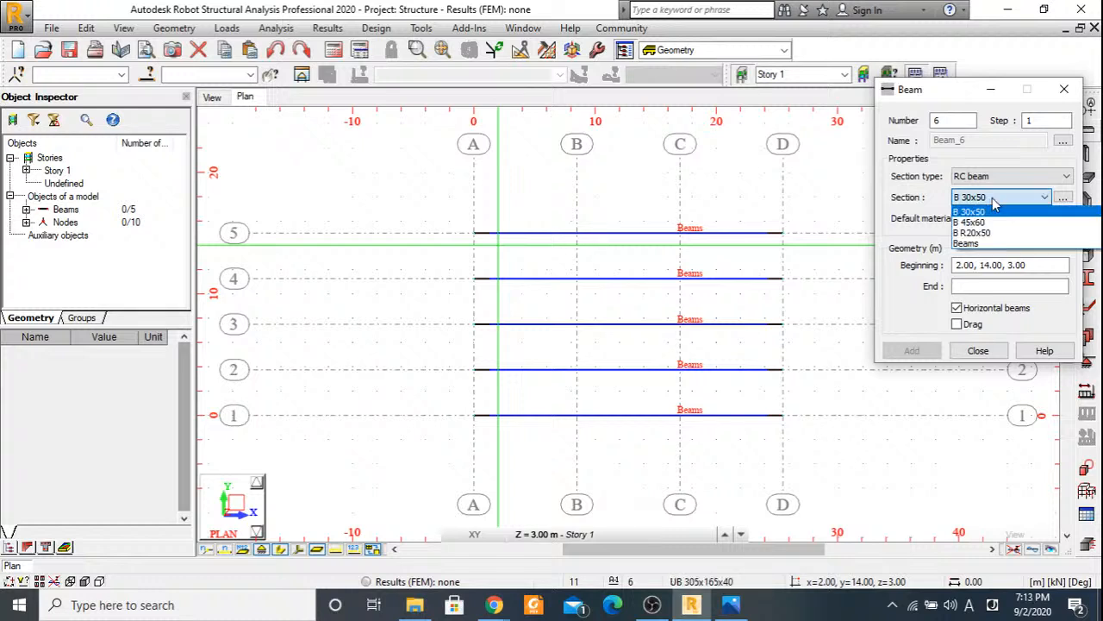
click(977, 243)
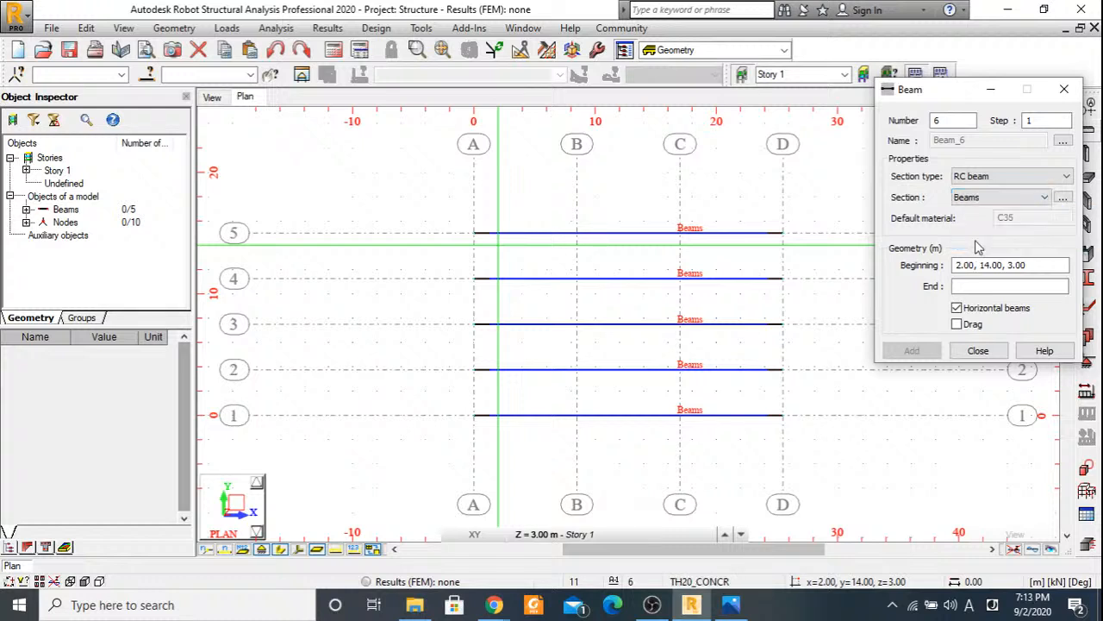
click(473, 233)
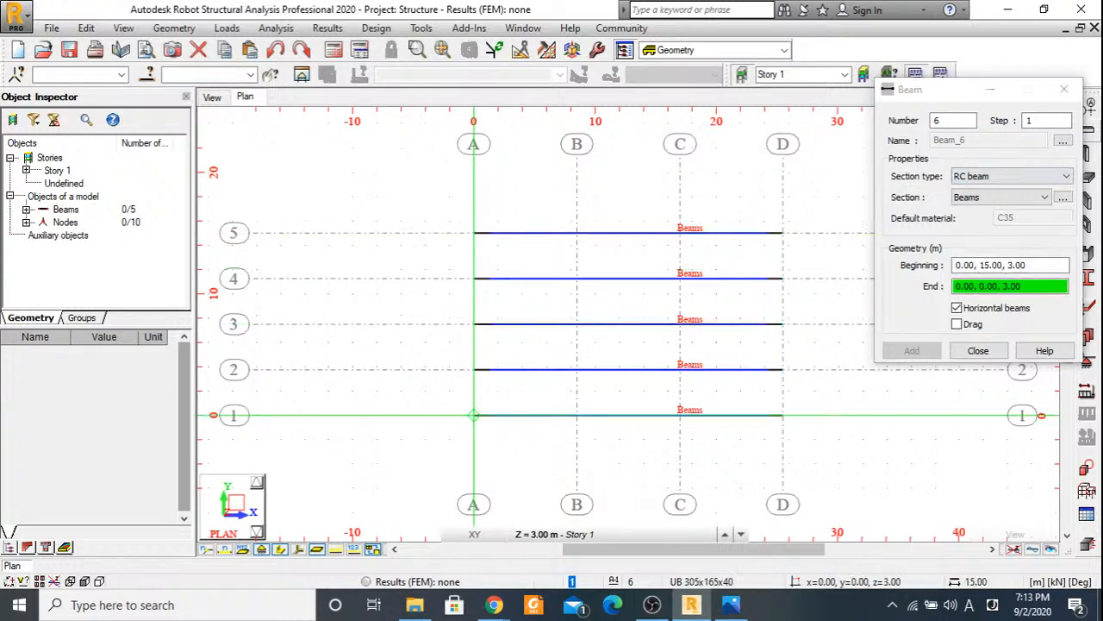
click(473, 416)
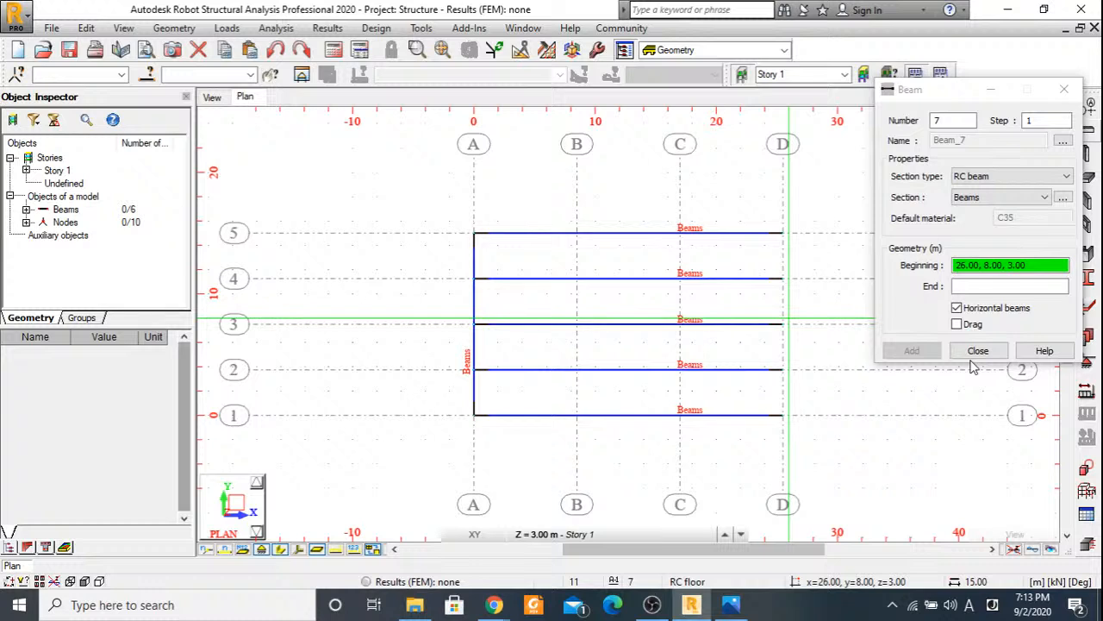
click(978, 351)
Copy the axis A beam with translation vector 8.50, 0.00, 0.00 m and 3 repetitions onto axes B to D.
click(474, 316)
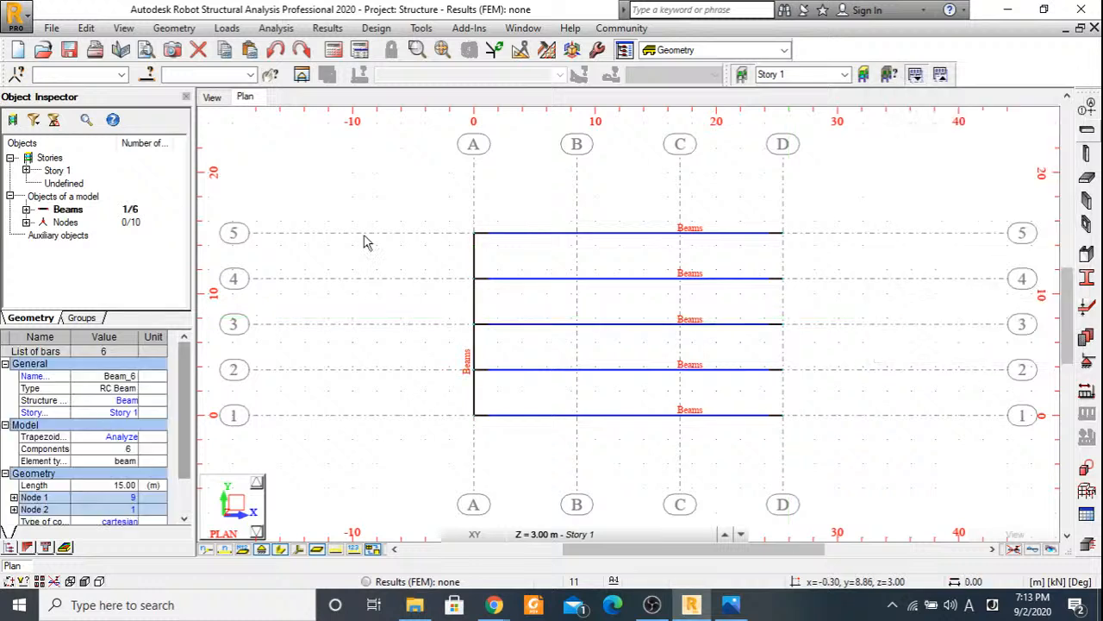
click(87, 28)
mouse_move(172, 231)
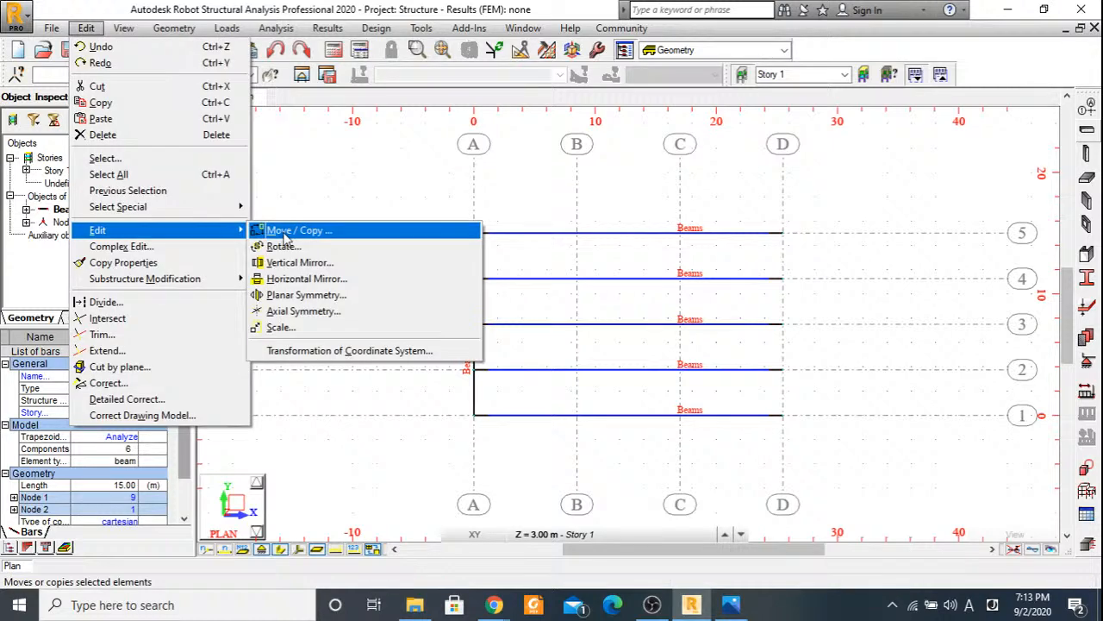
click(289, 231)
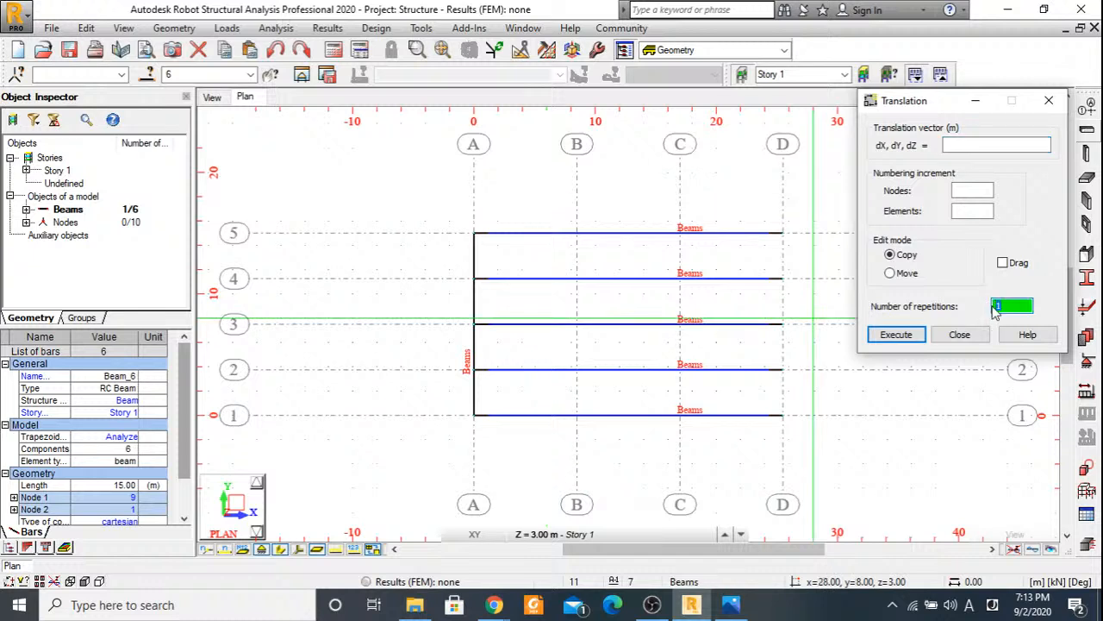
text(3)
click(974, 145)
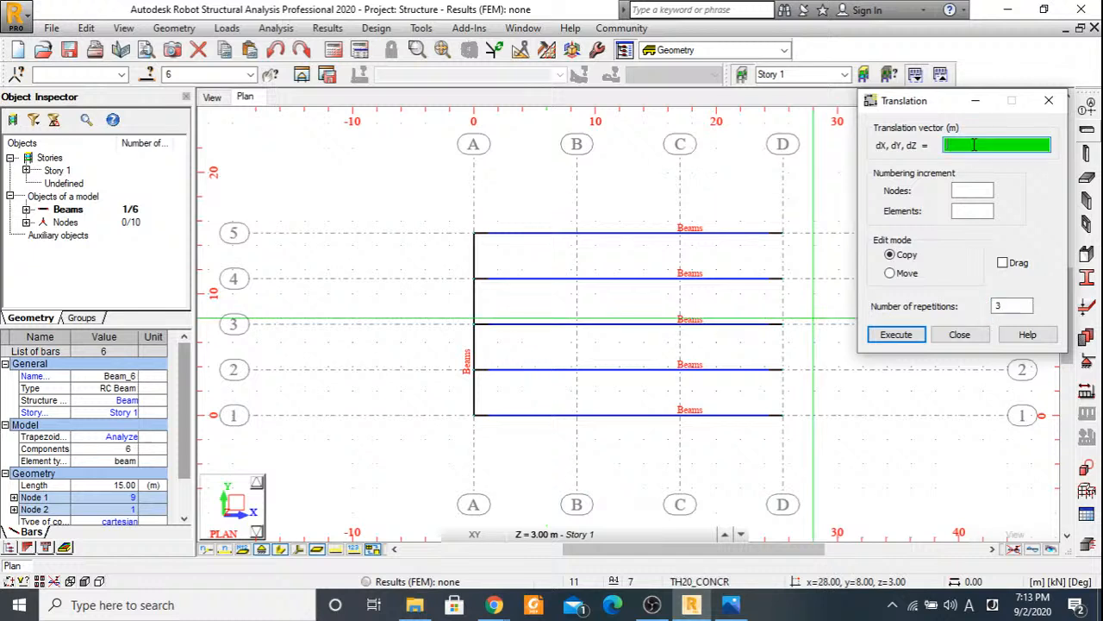
click(473, 415)
click(576, 414)
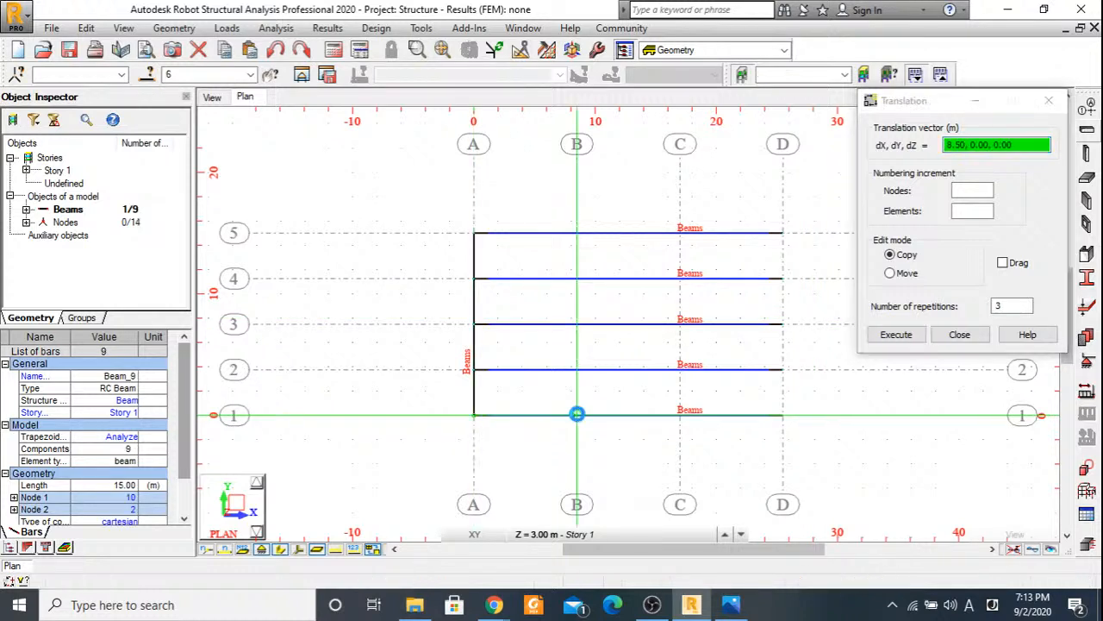
click(959, 334)
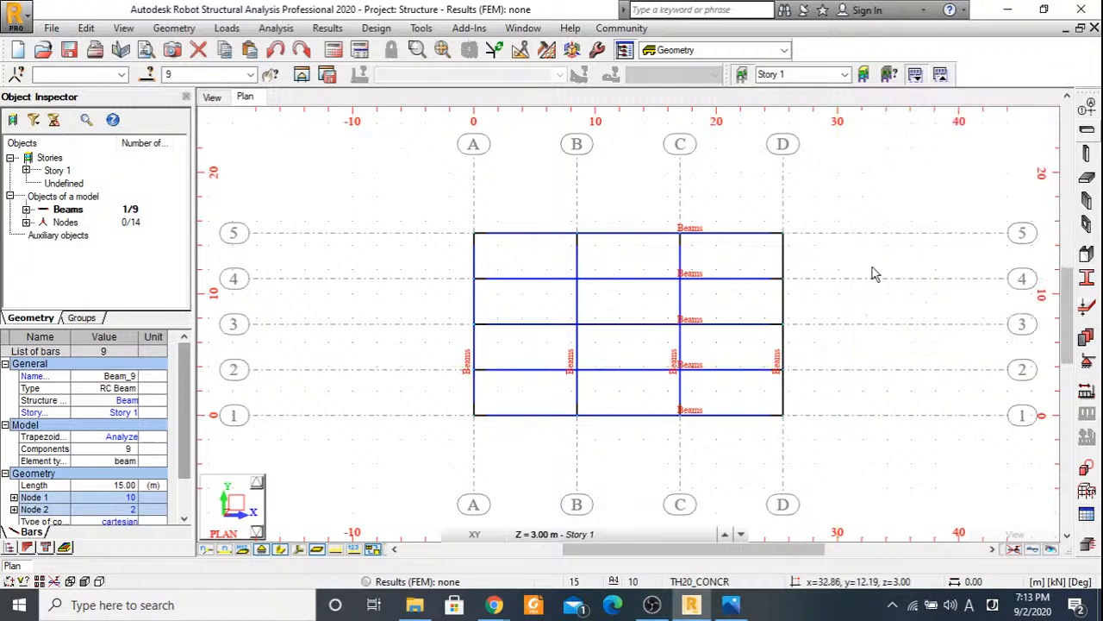
Check the section and material properties of the axis 5 beam and clear the selection.
click(612, 247)
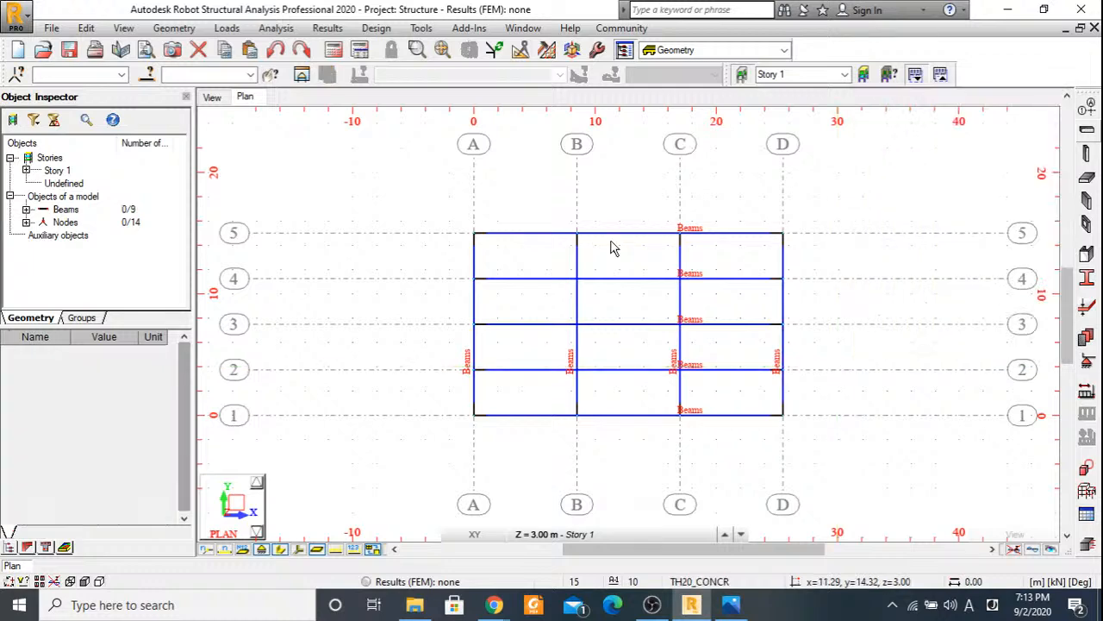
click(611, 236)
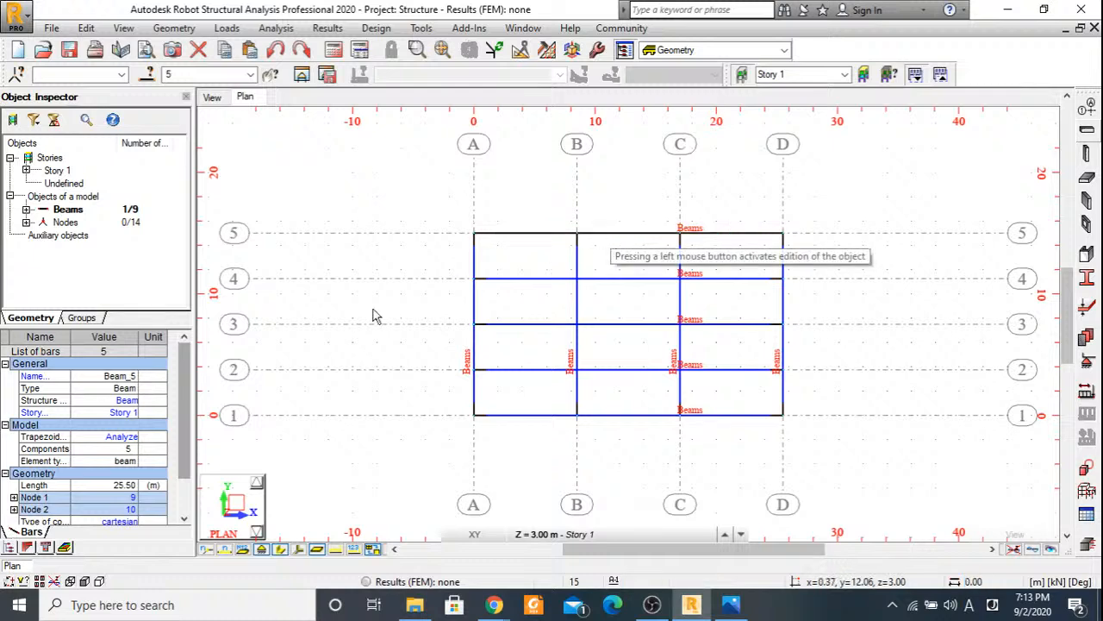
drag(185, 401, 187, 431)
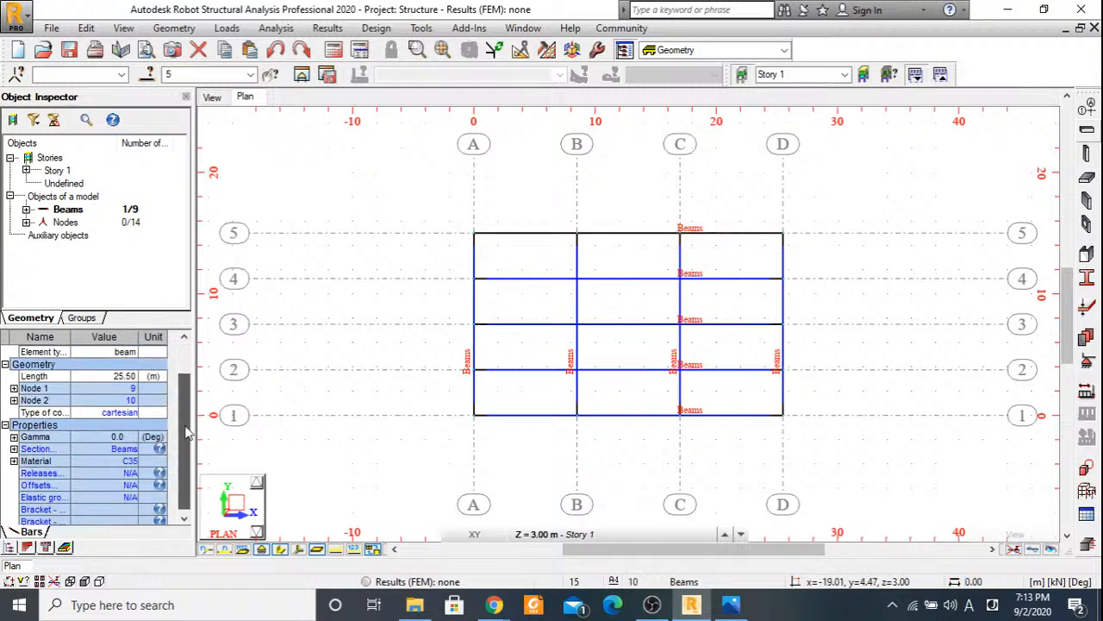
click(401, 362)
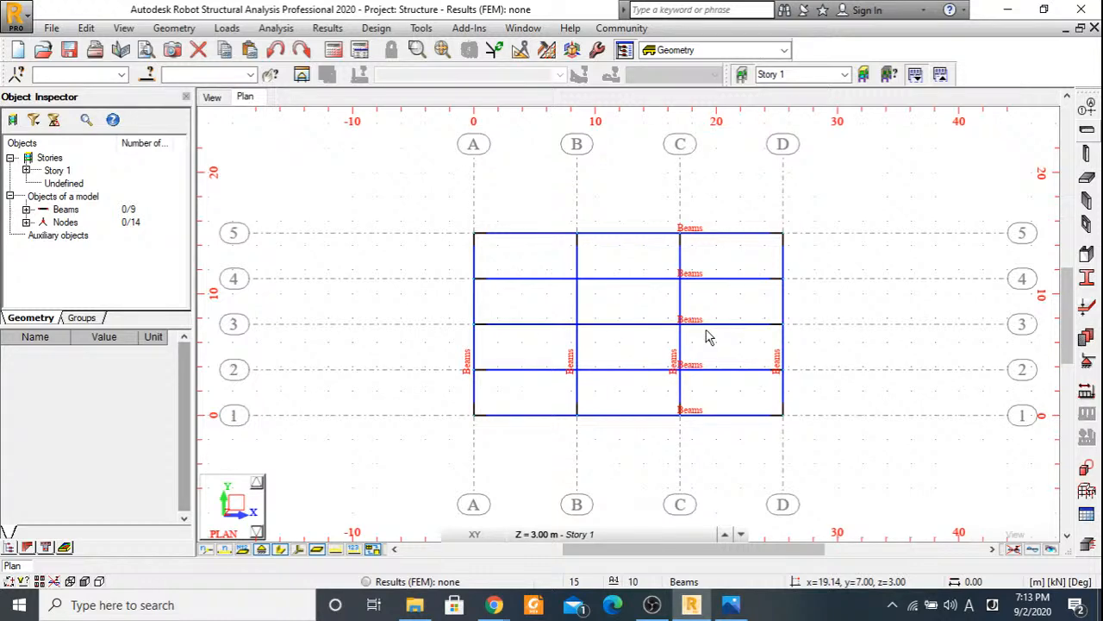
Check the column layout in Beam Design.JPG and place 3.00 m RC columns with the columns section on axis 5 at axes A to D.
key(alt+Tab)
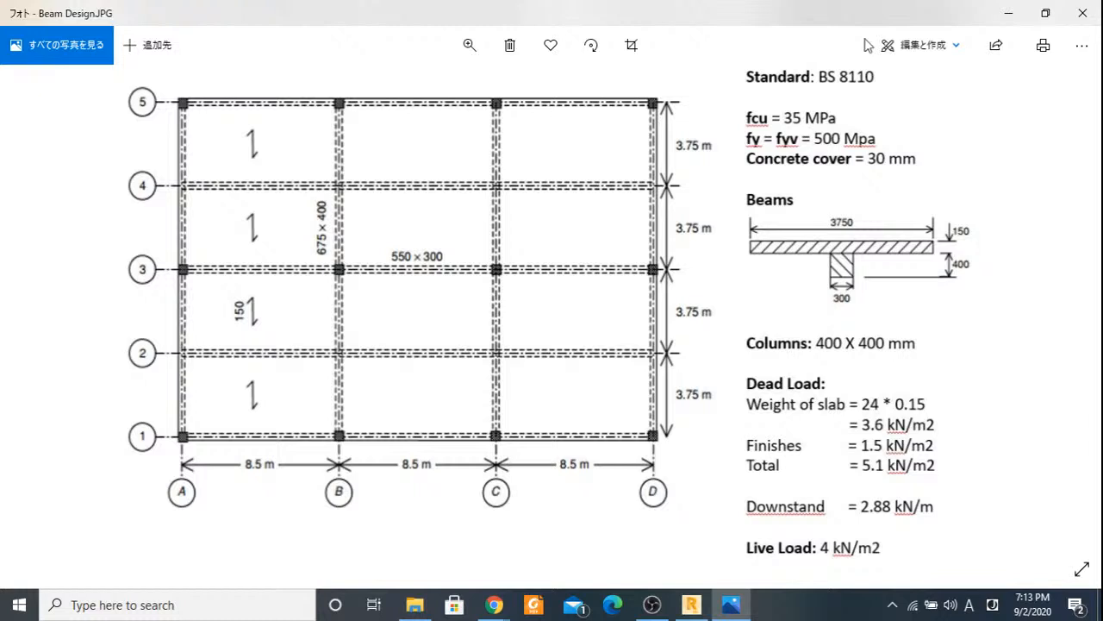
click(995, 14)
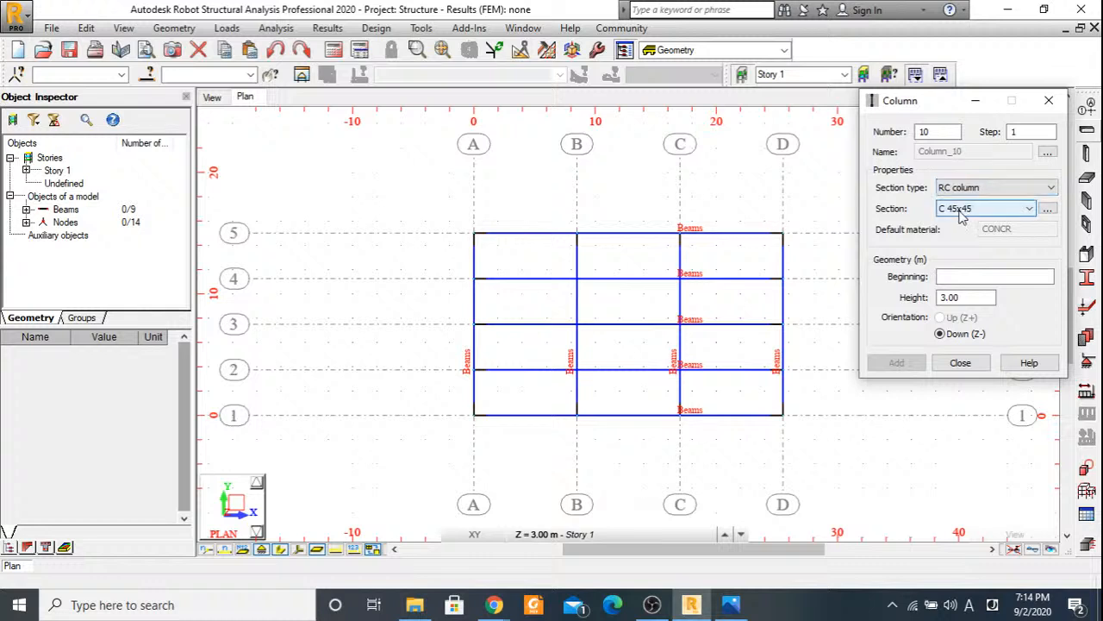
scroll(966, 216, down, 1)
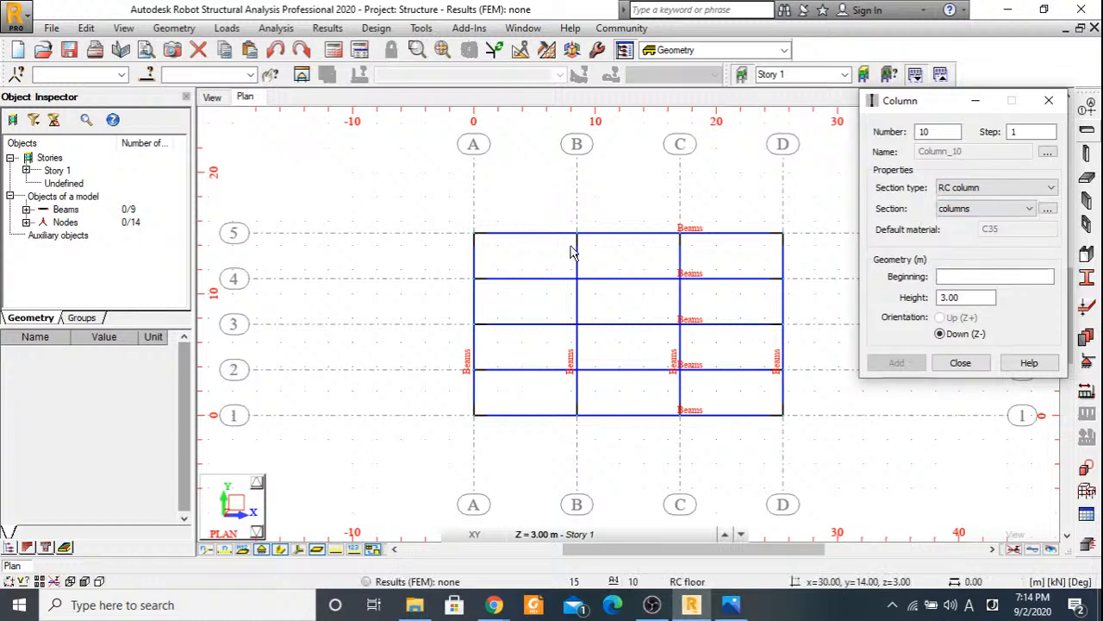
click(475, 235)
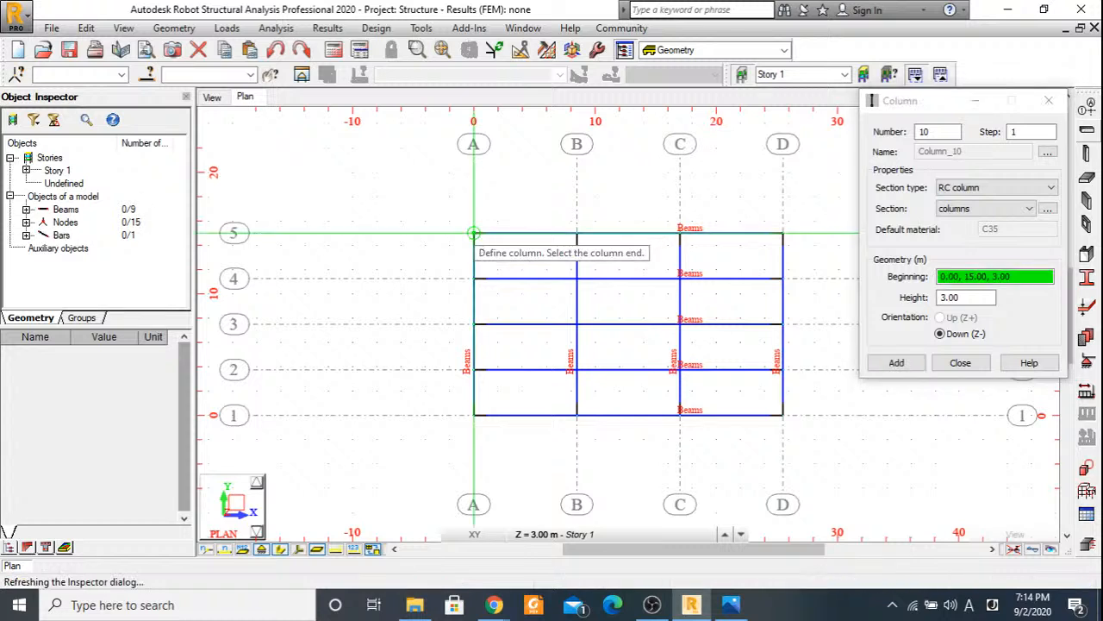
click(576, 233)
click(680, 233)
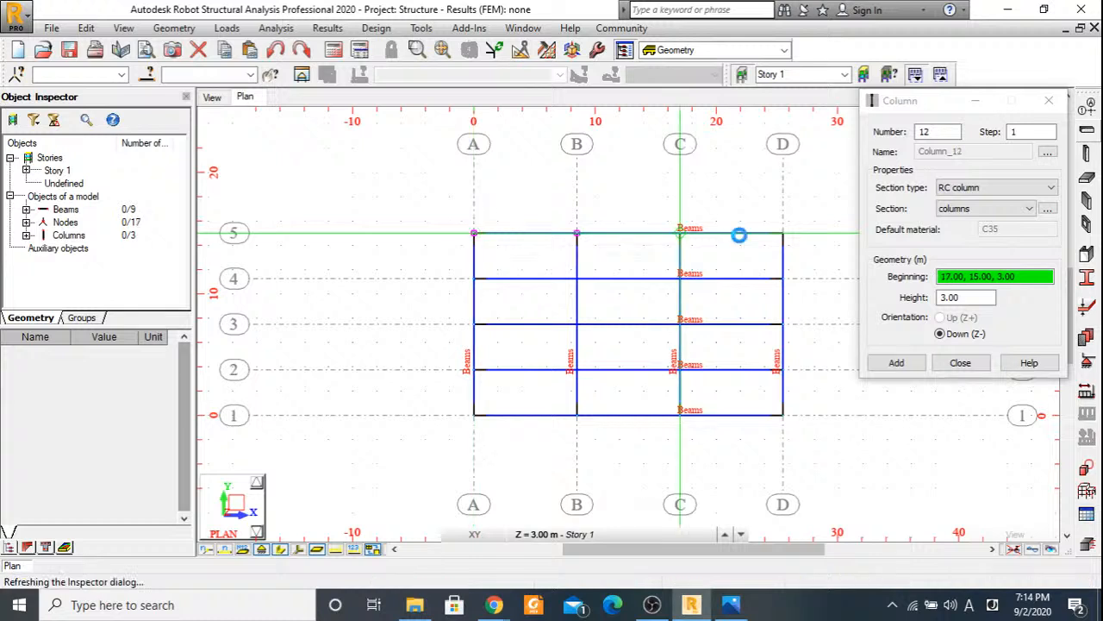
click(782, 232)
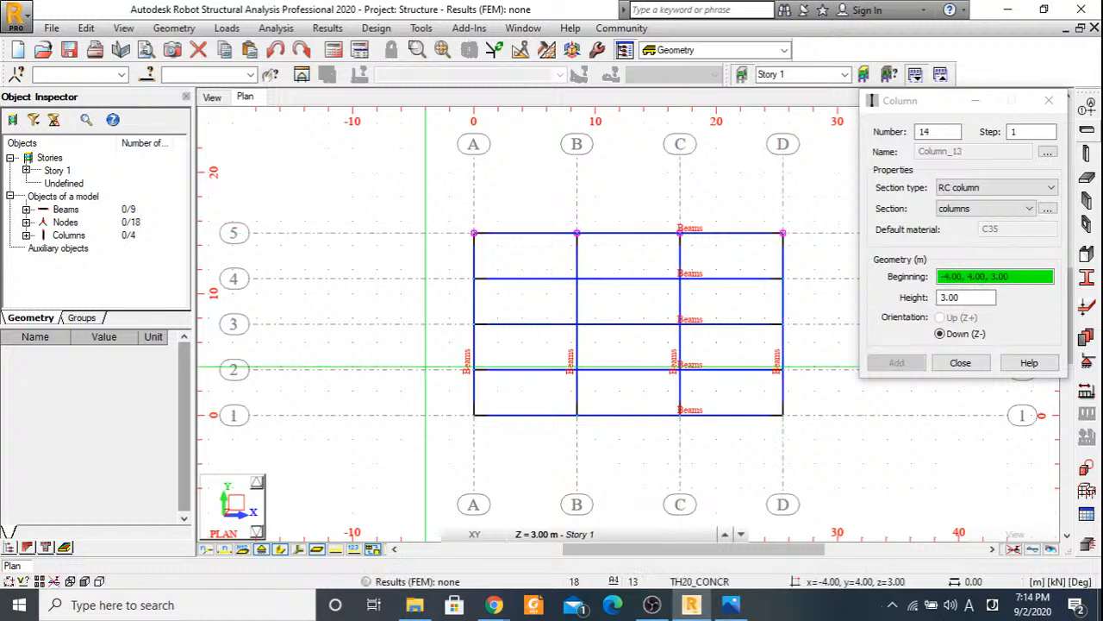
Place downward RC columns with the columns section on axis 3 at axes A, B, C and D.
click(473, 324)
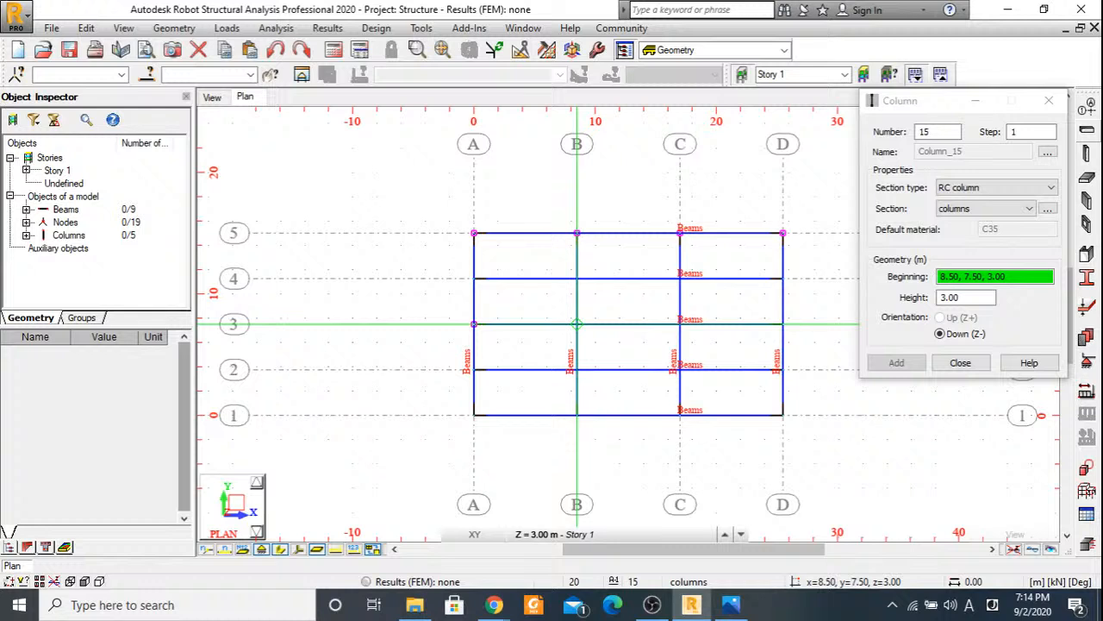
click(577, 324)
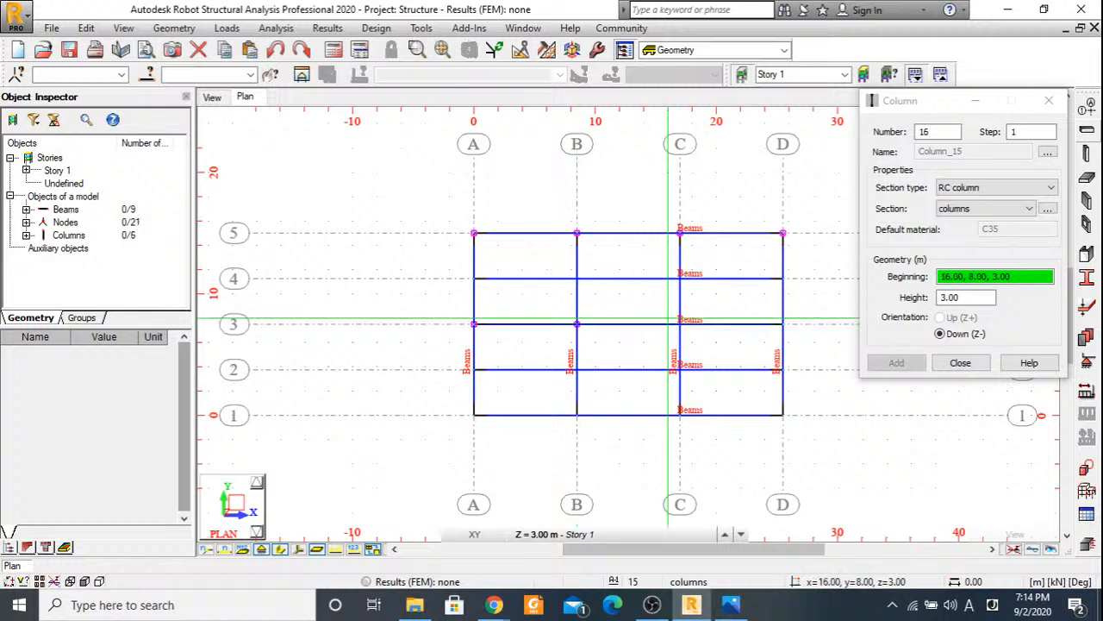
click(680, 323)
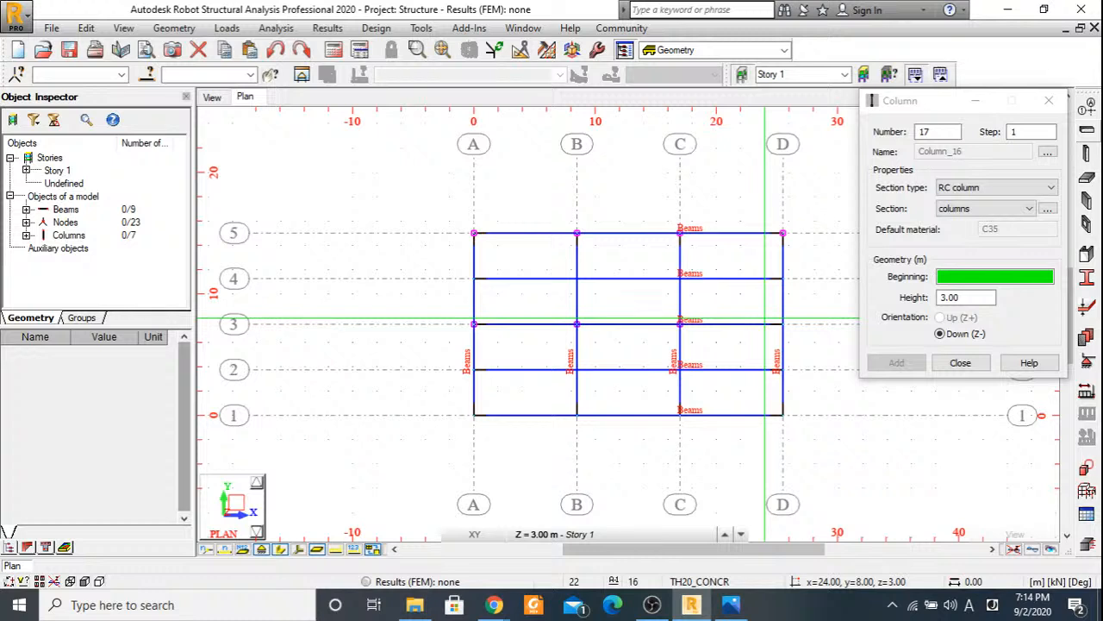
click(782, 324)
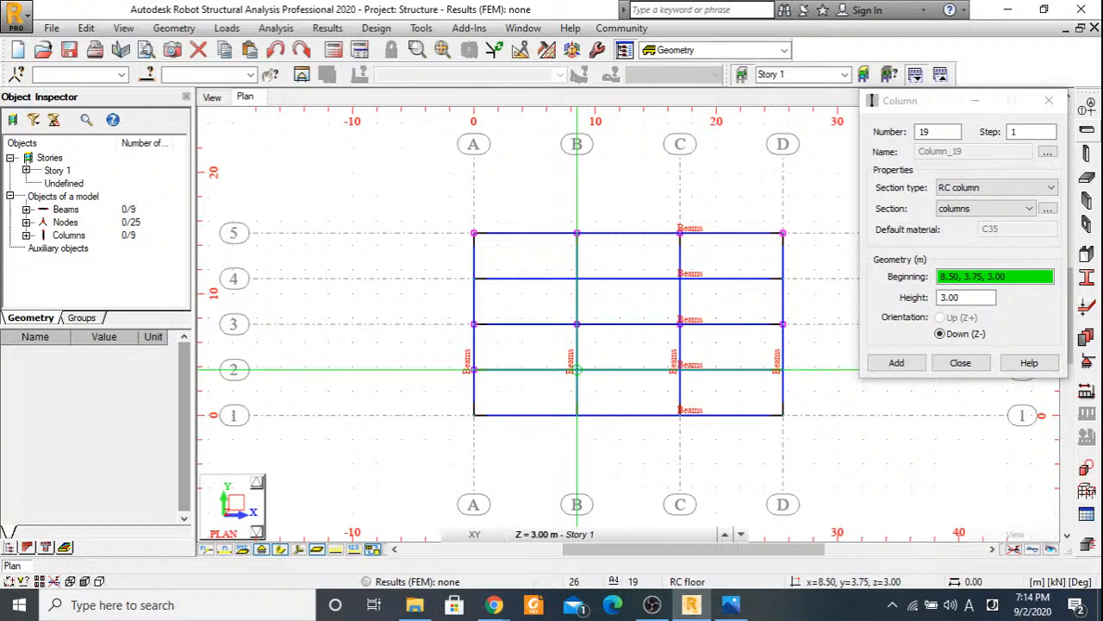
click(577, 369)
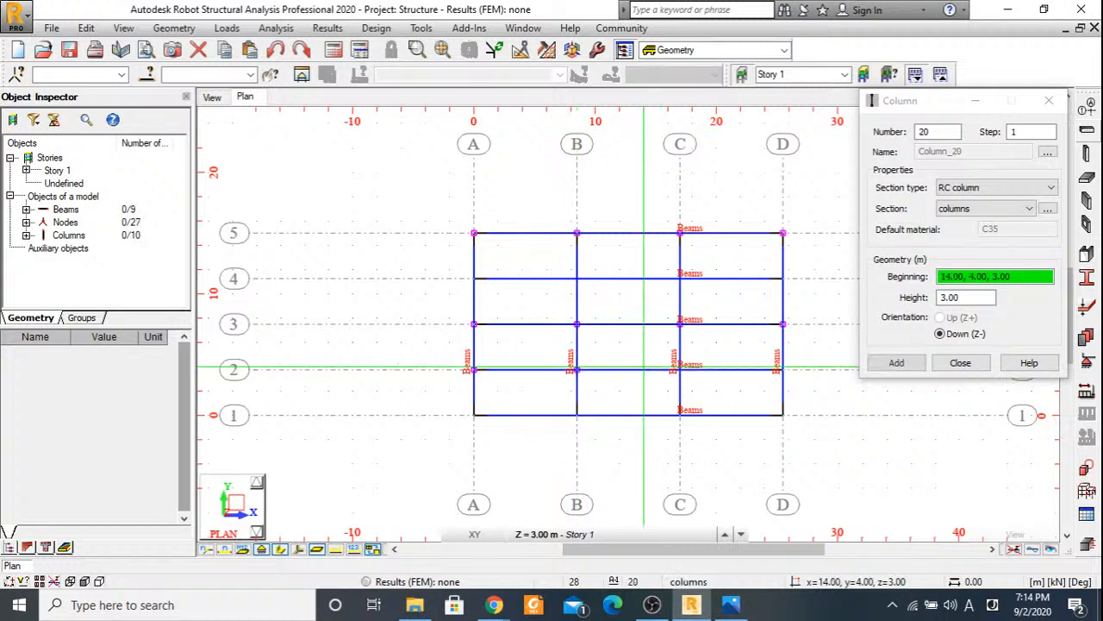
key(ctrl+z)
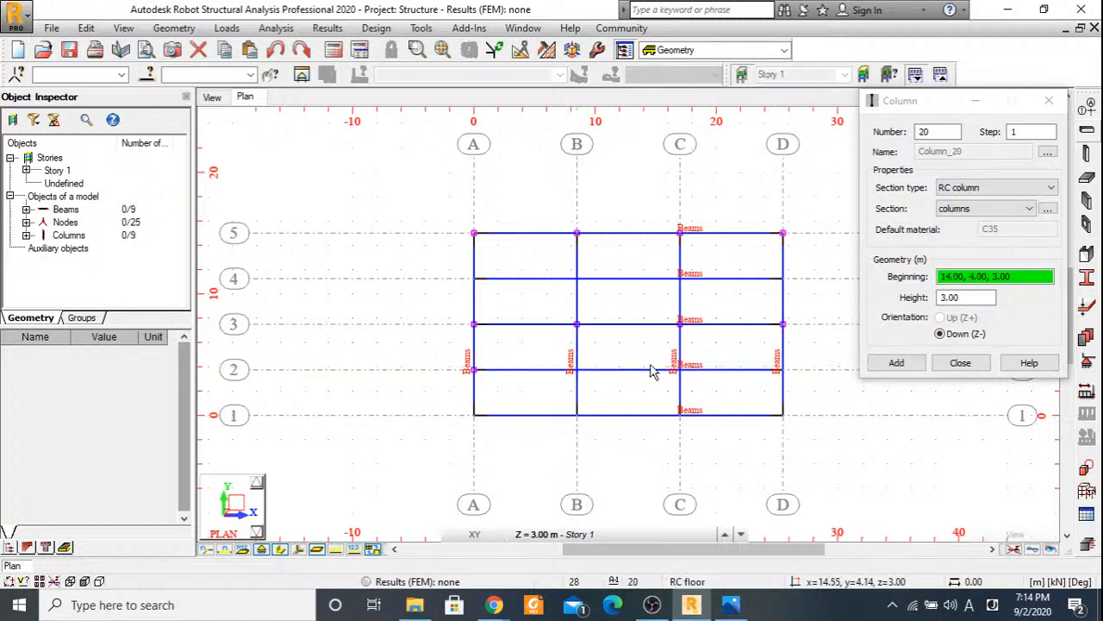
key(ctrl+z)
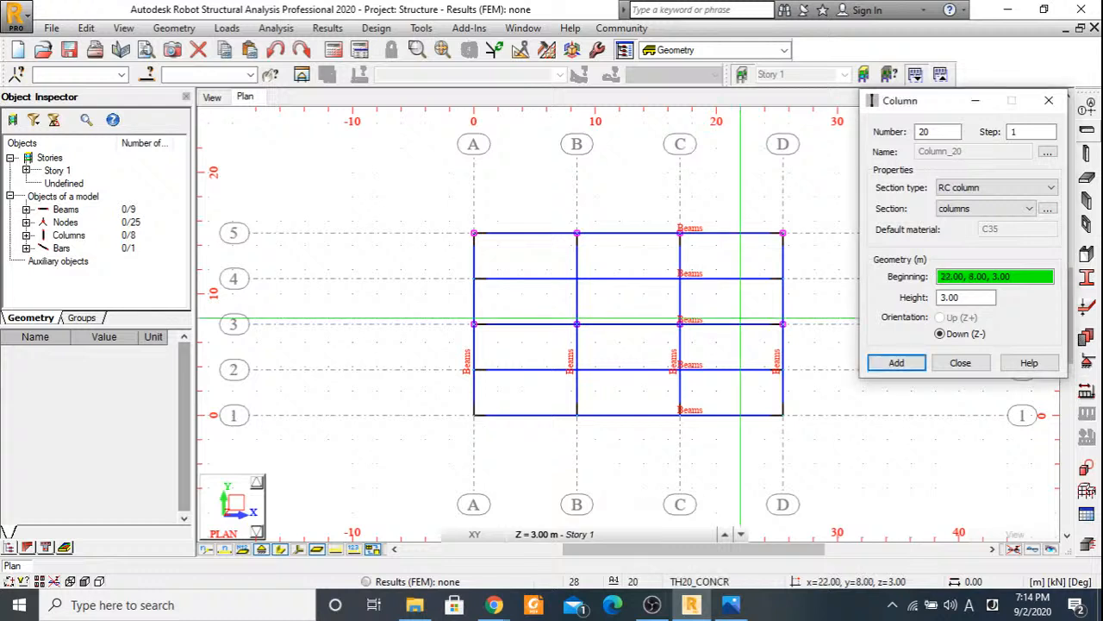
Place downward 3.00 m RC columns with the columns section on axis 1 at axes A, B, C and D.
click(473, 414)
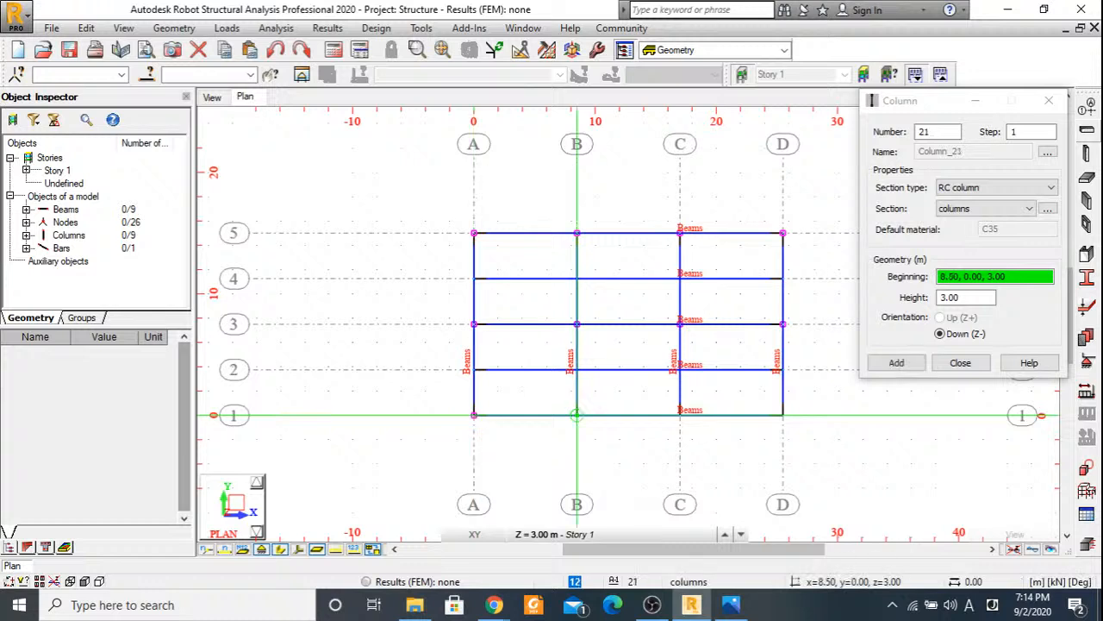
click(576, 415)
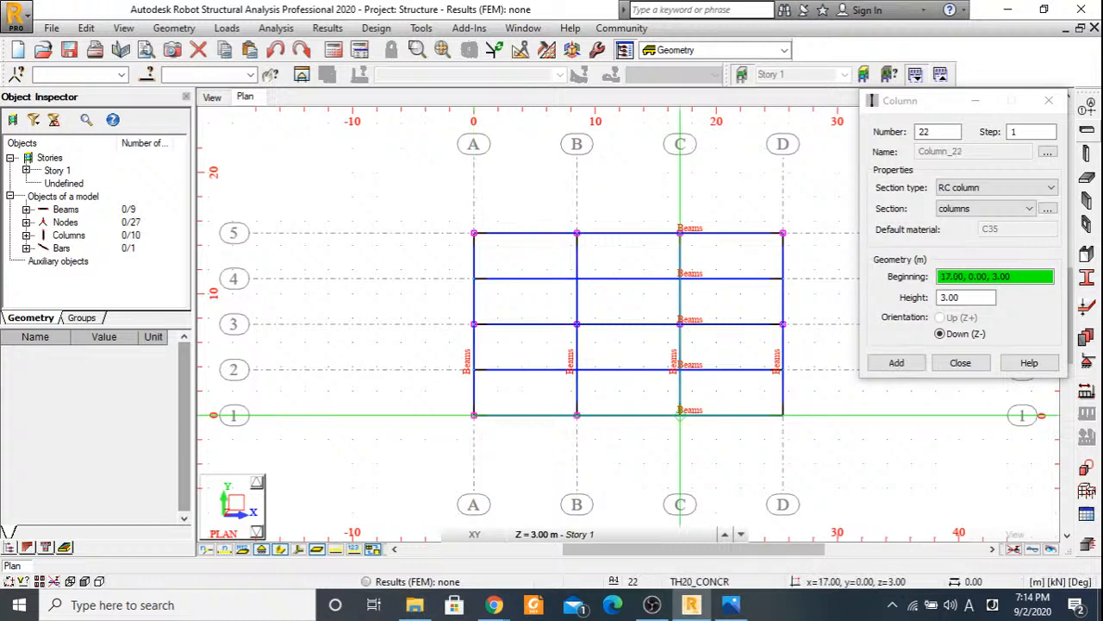
click(680, 415)
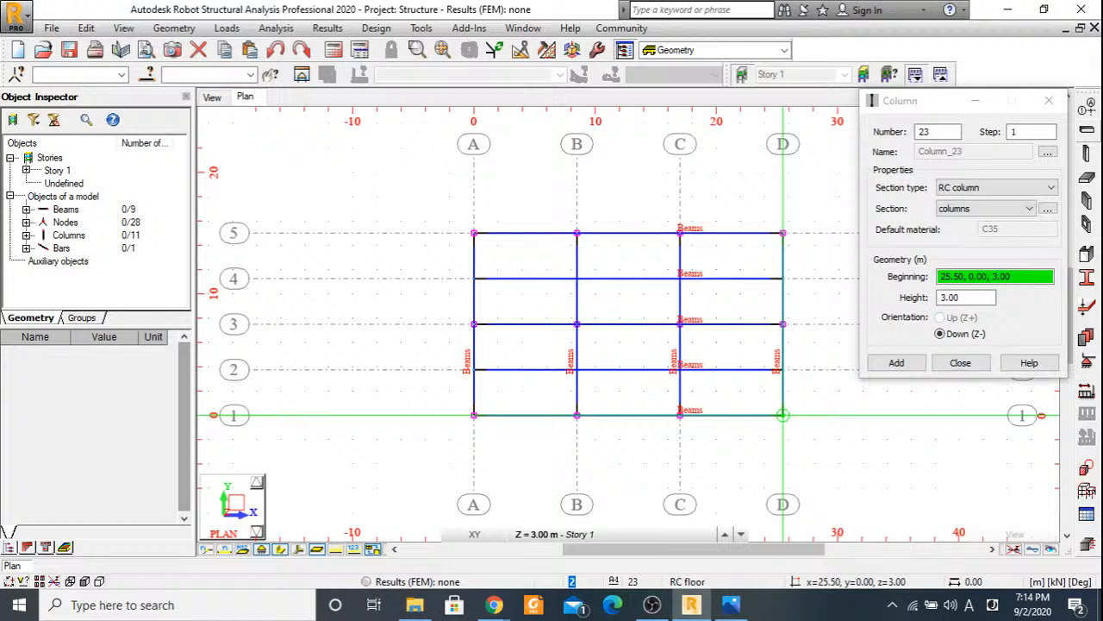
click(781, 415)
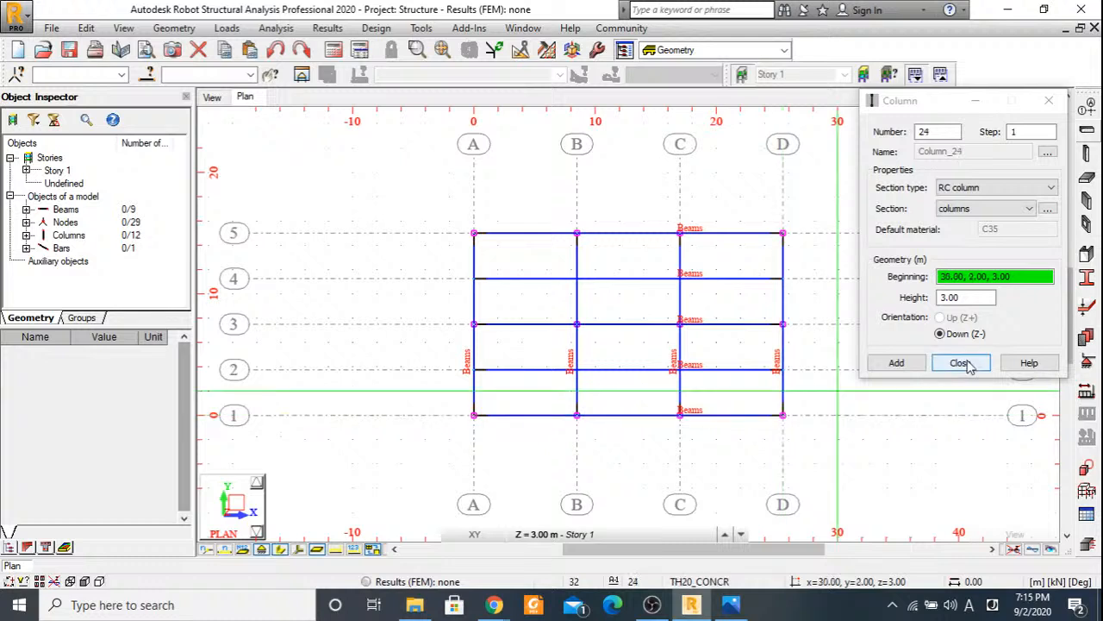
click(961, 363)
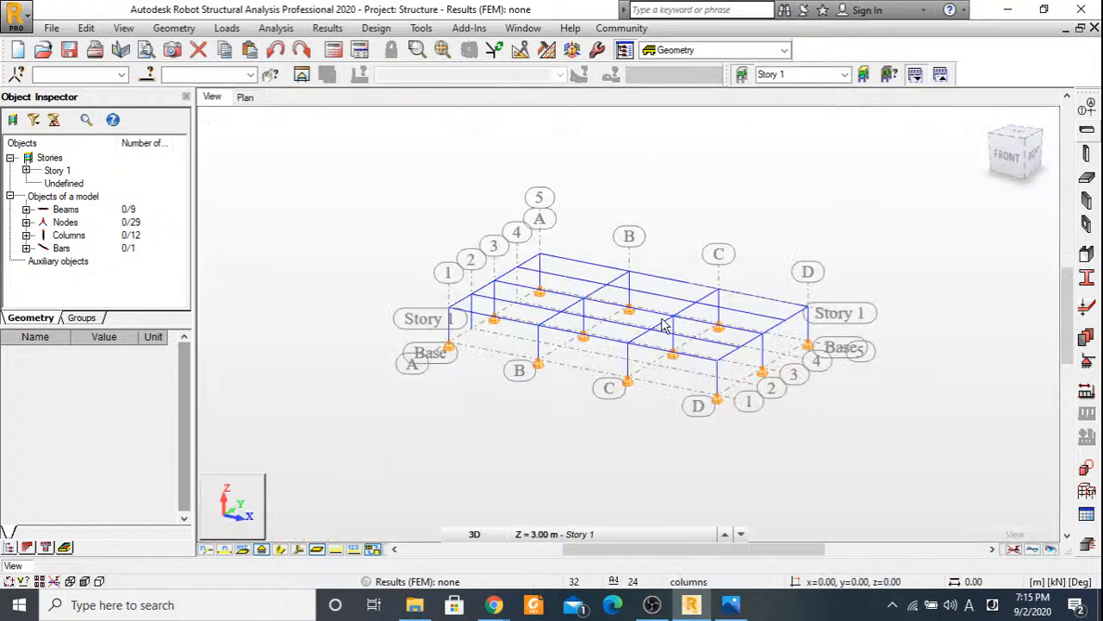
Display the section shapes in the 3D view and inspect the beam and column frame from several directions.
scroll(664, 325, up, 2)
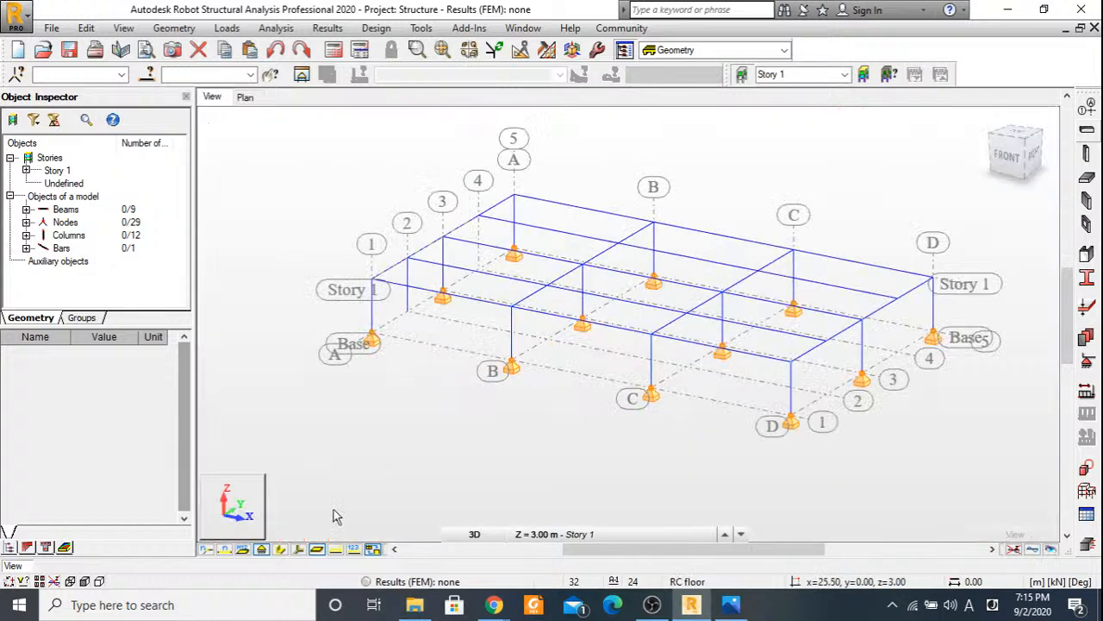
click(280, 550)
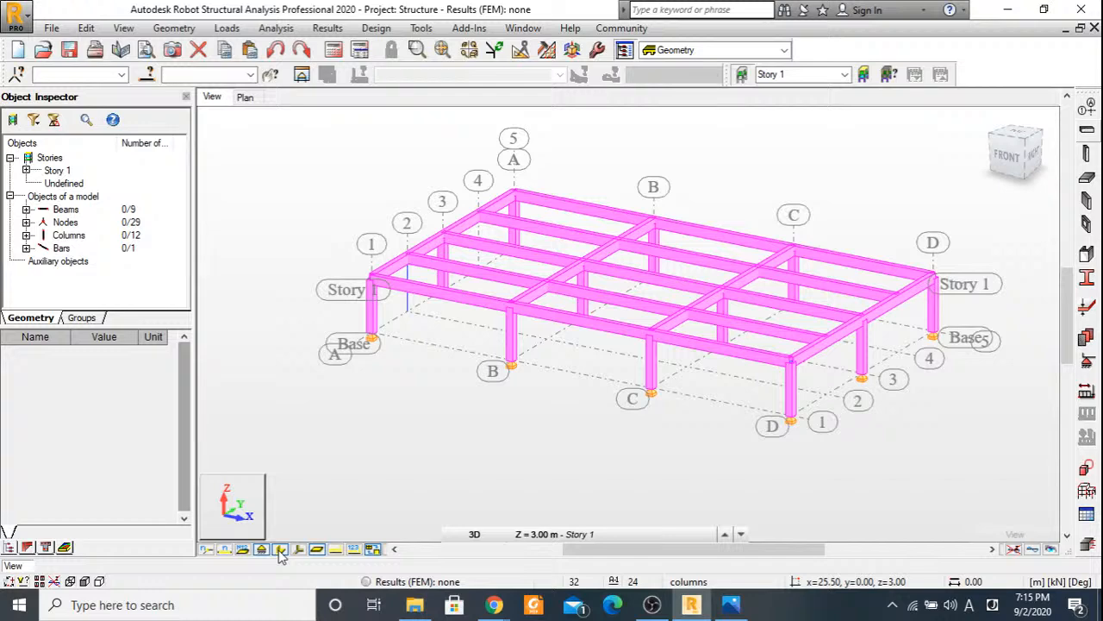
click(1041, 168)
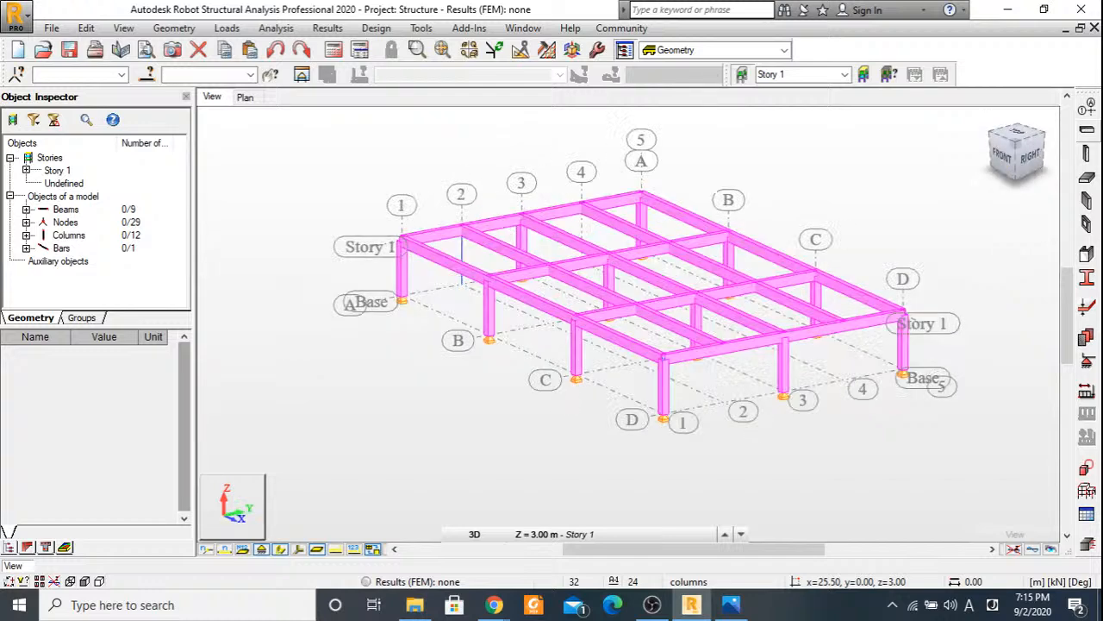
click(1003, 138)
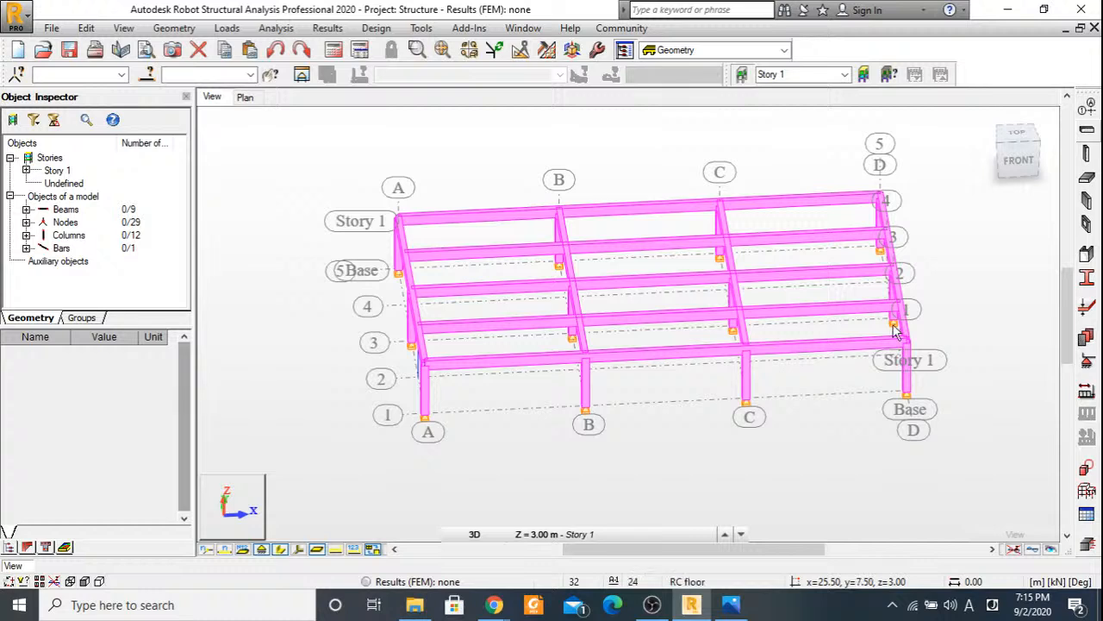
click(1018, 159)
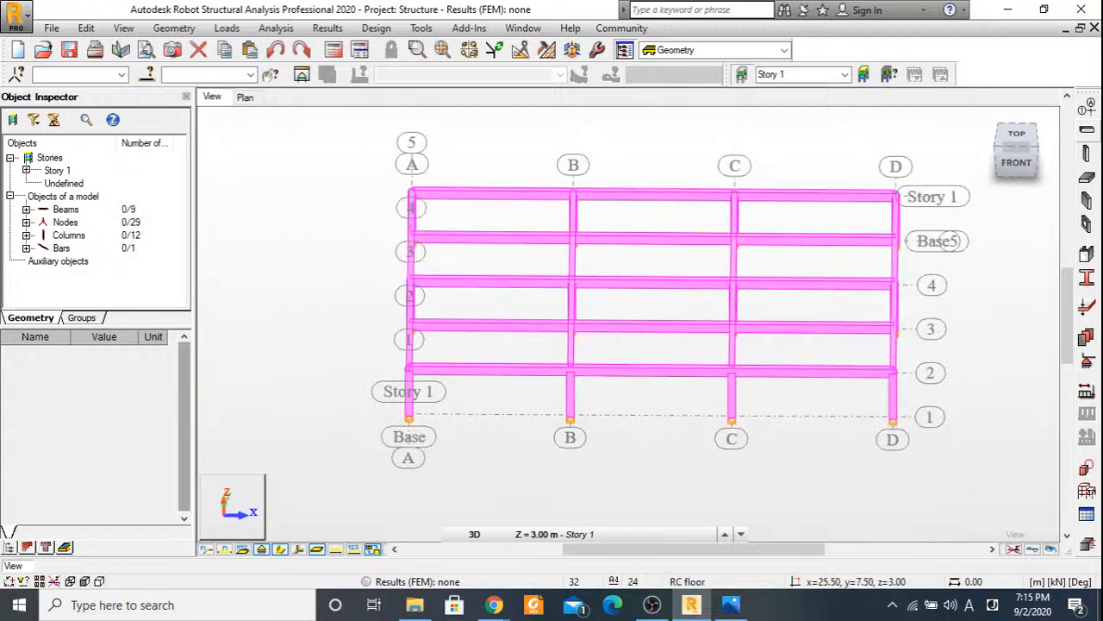
drag(1017, 169, 991, 169)
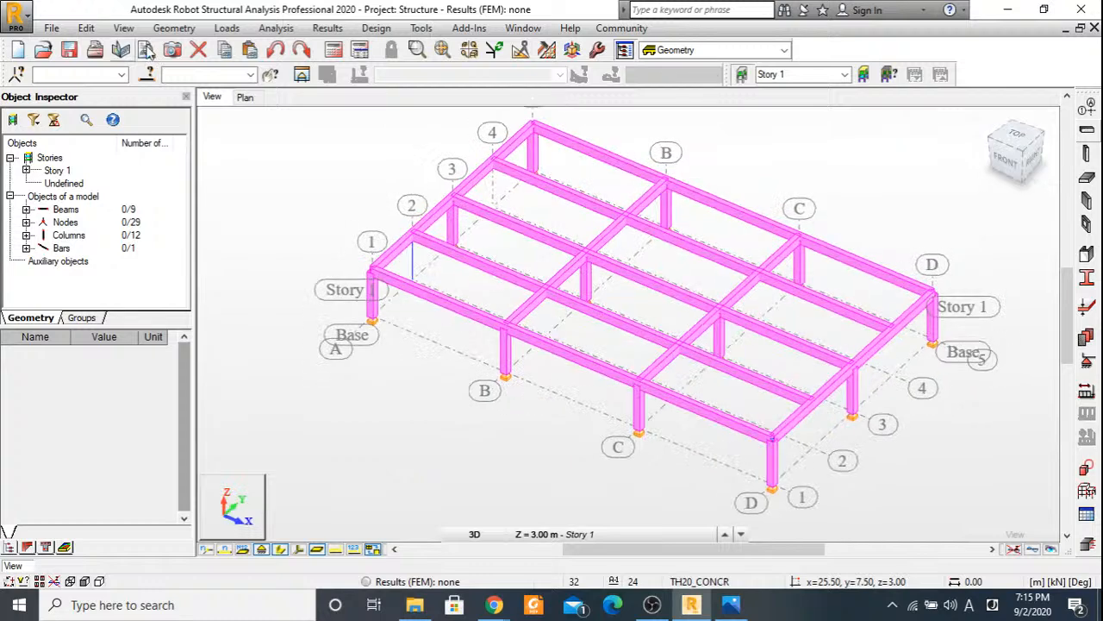
Try a rectangular cladding with two-way load distribution over the Story 1 floor, using corners A5, A1 and D1.
click(175, 27)
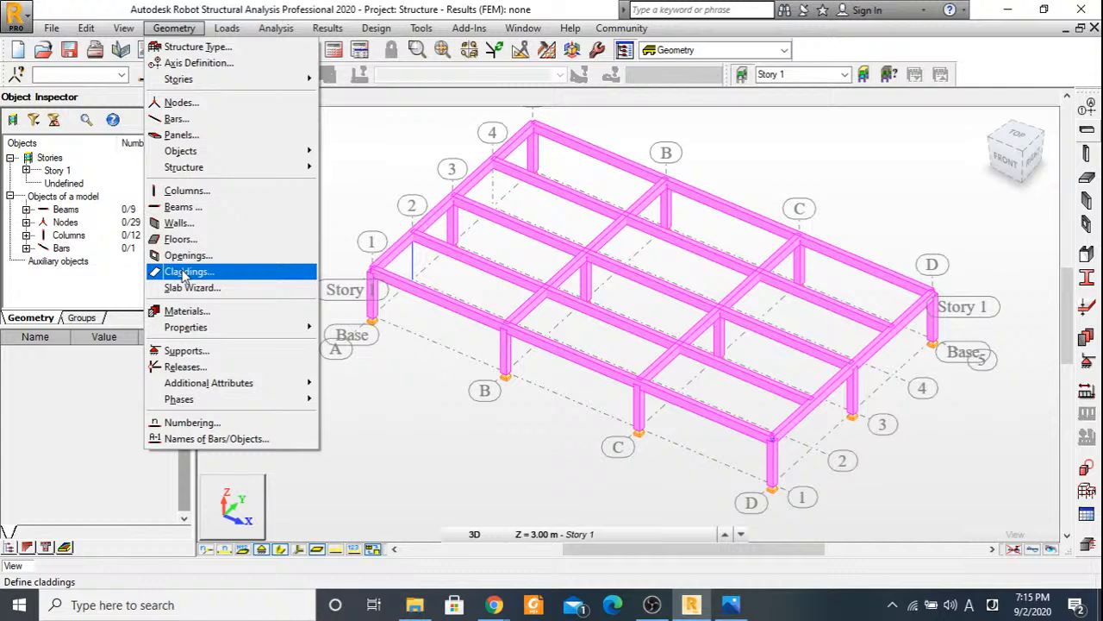
click(182, 272)
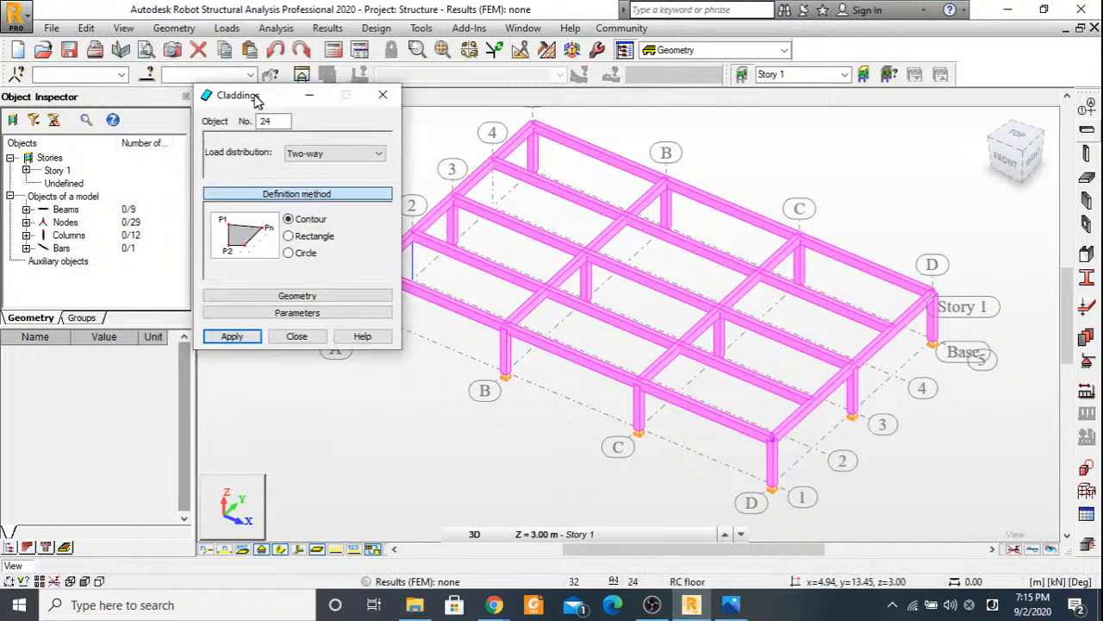
click(288, 237)
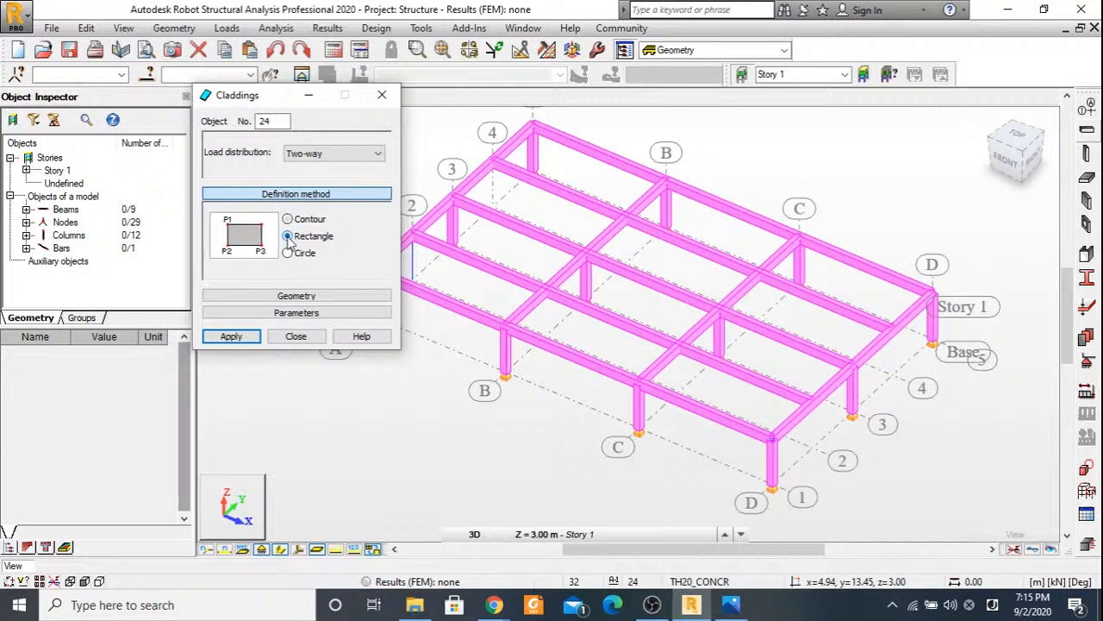
click(287, 218)
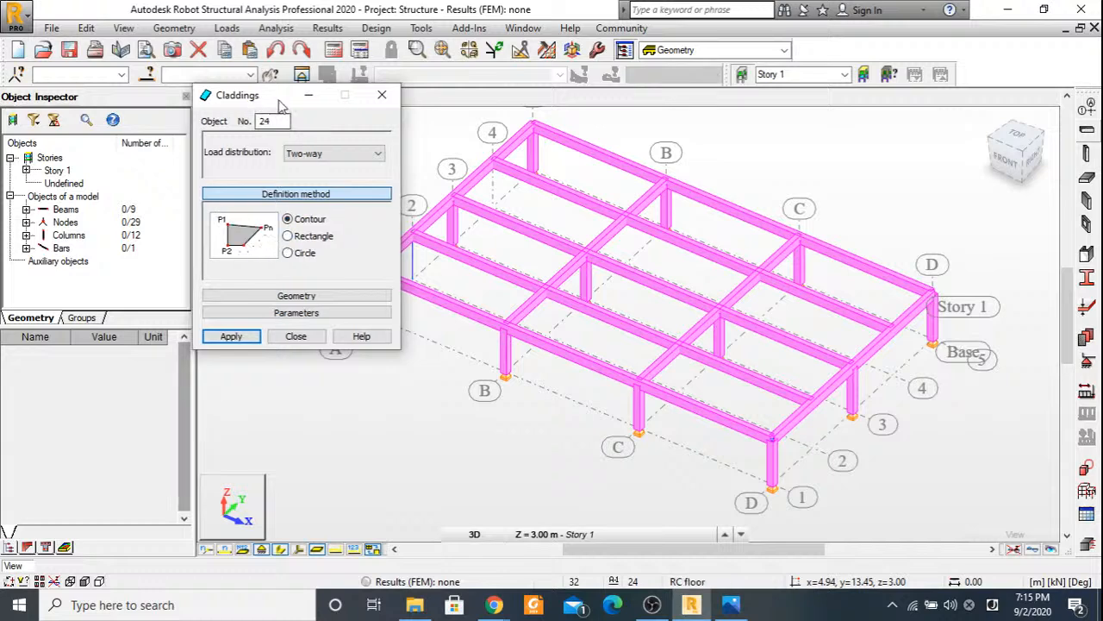
drag(278, 103, 894, 83)
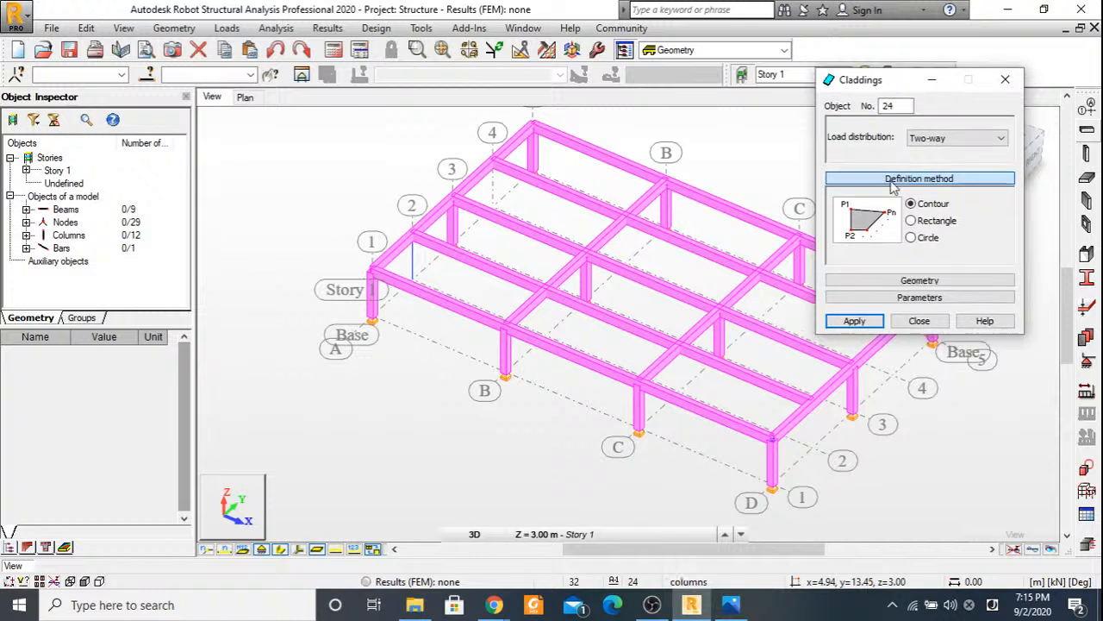
click(913, 221)
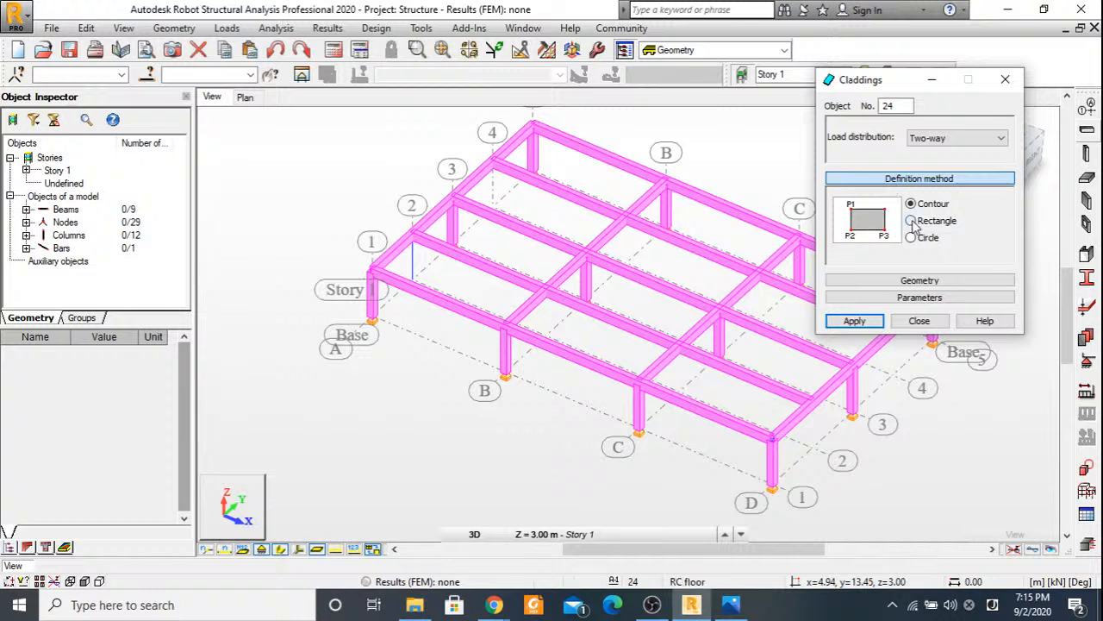
click(913, 221)
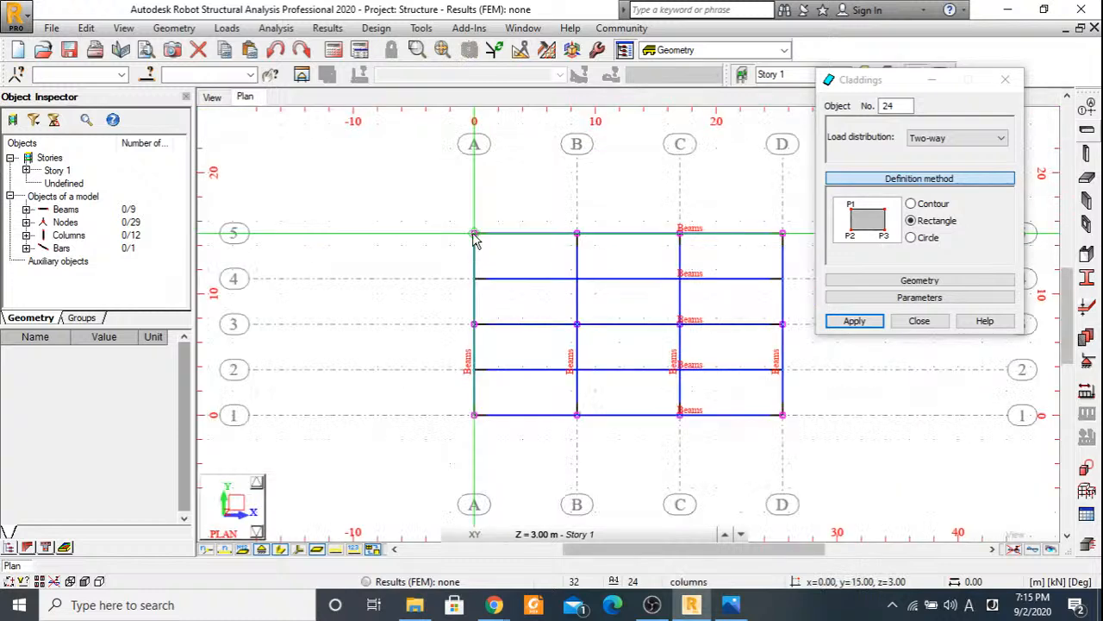
click(474, 234)
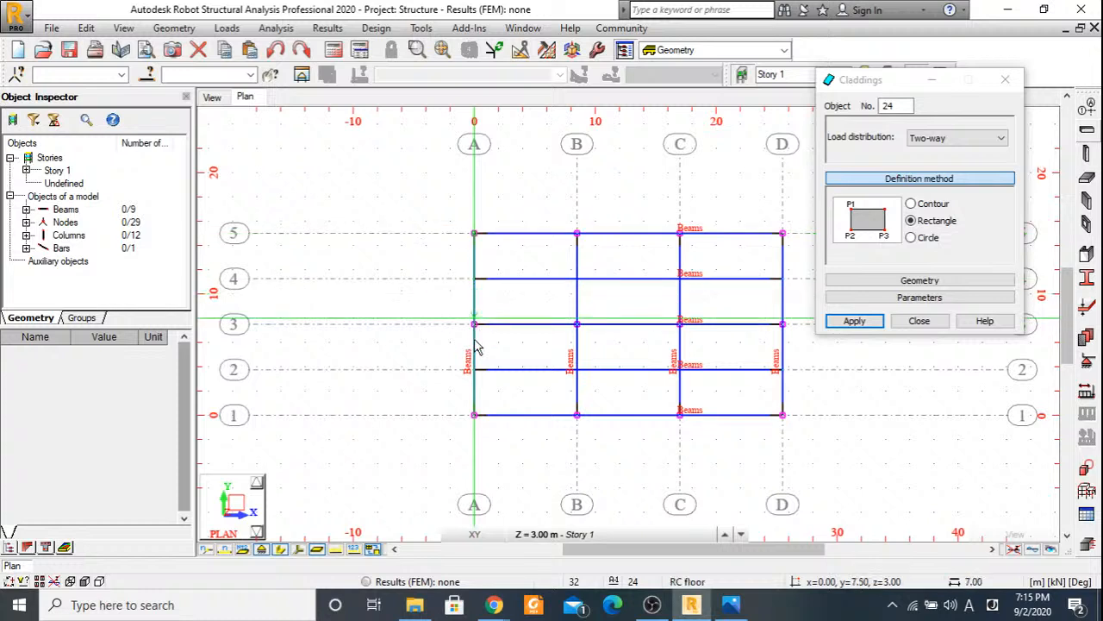
click(474, 414)
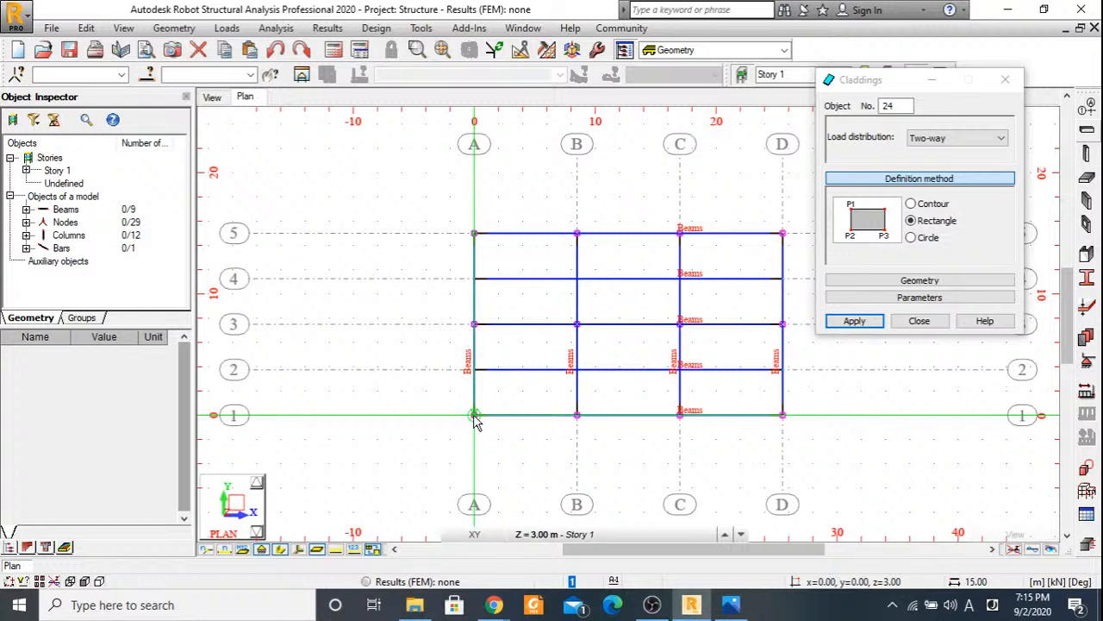
click(781, 416)
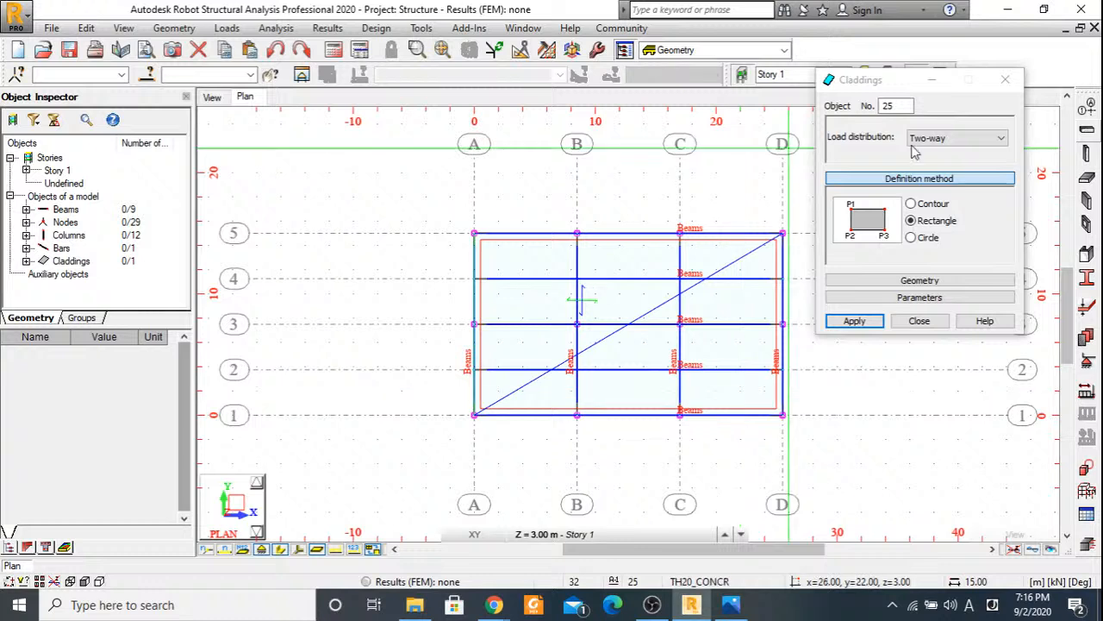
Check the slab span direction in Beam Design.JPG and remove the two-way cladding from the Story 1 floor.
click(958, 138)
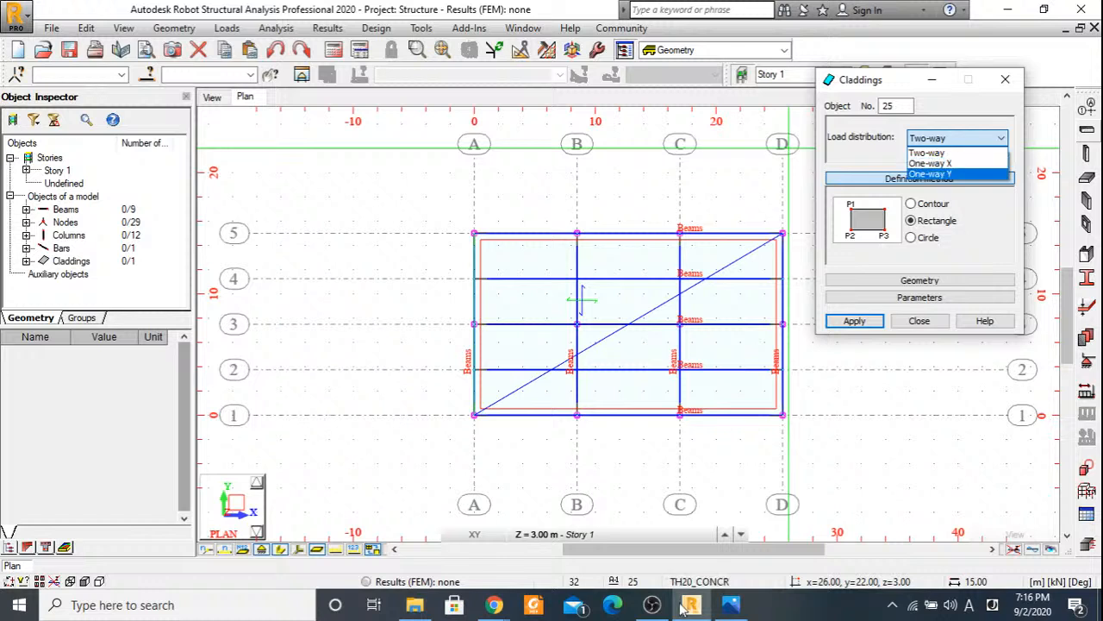
click(729, 609)
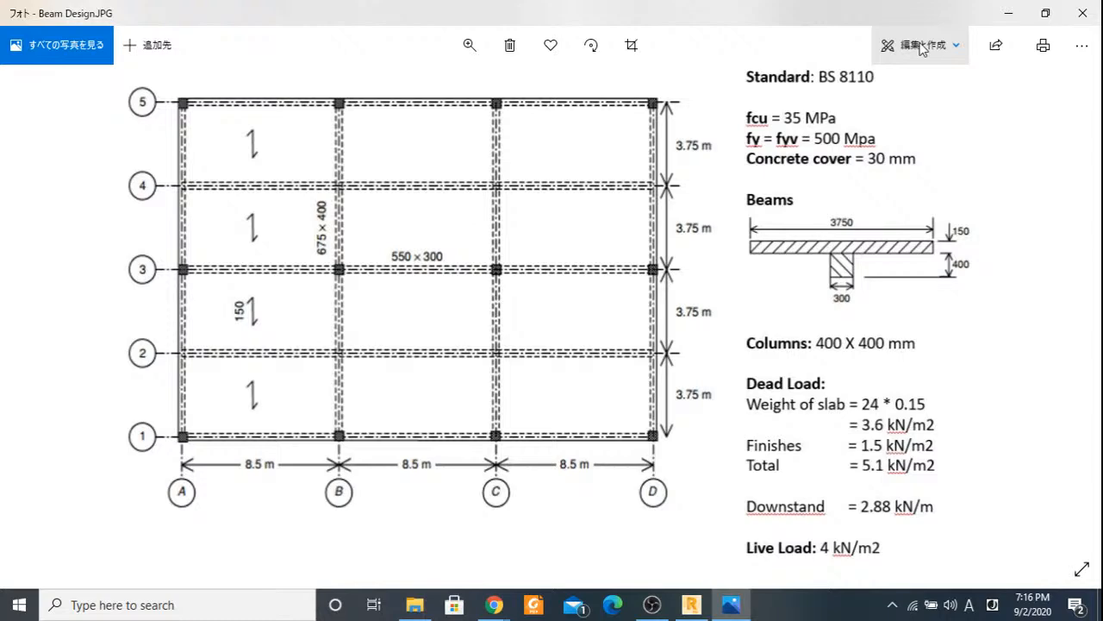
click(1010, 13)
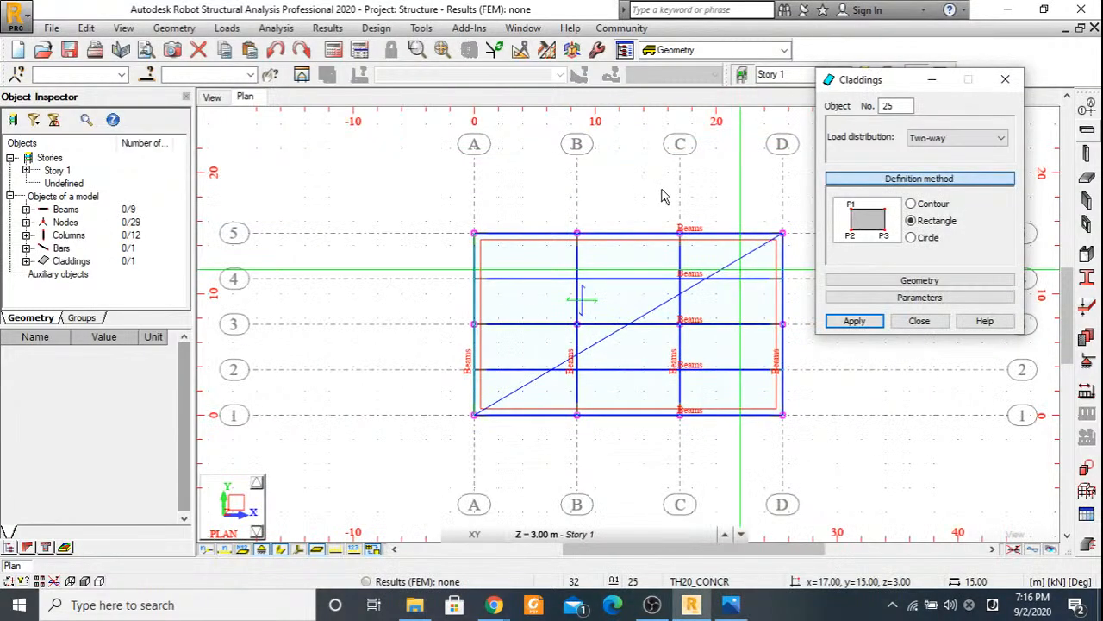
key(Escape)
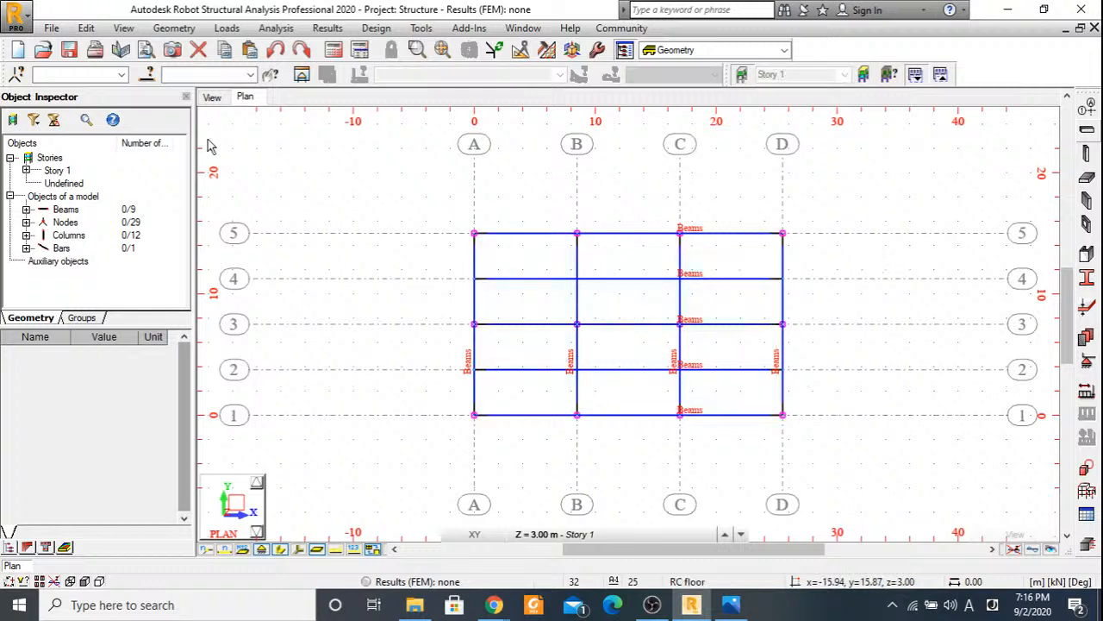
Create a rectangular cladding with One-way X load distribution over the Story 1 floor, using corners A5, A1 and D1.
click(174, 28)
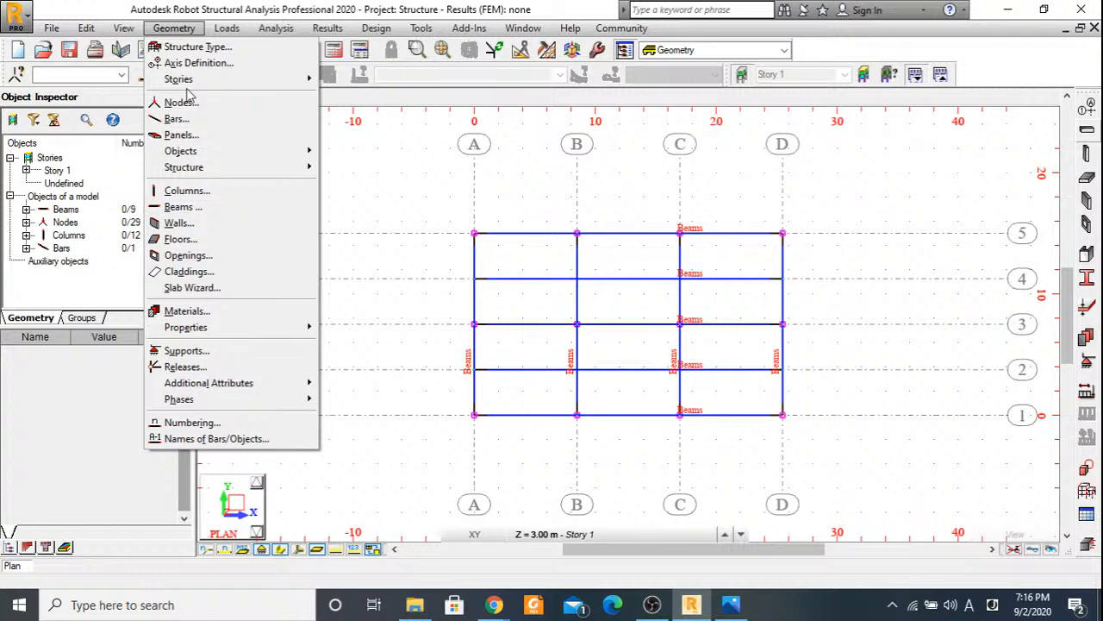
click(193, 272)
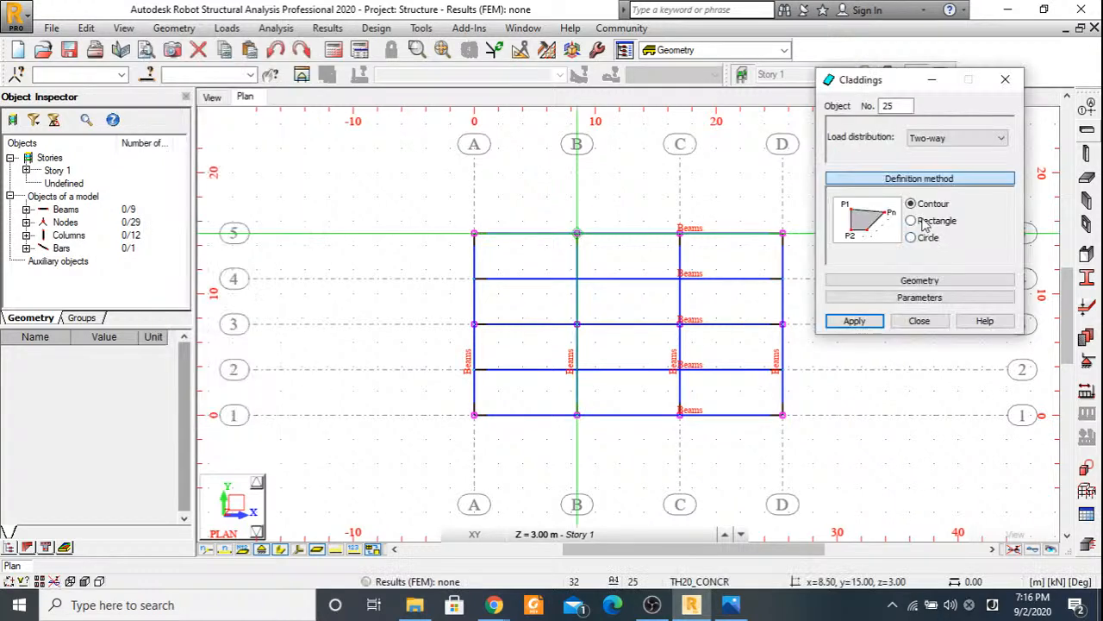
click(912, 221)
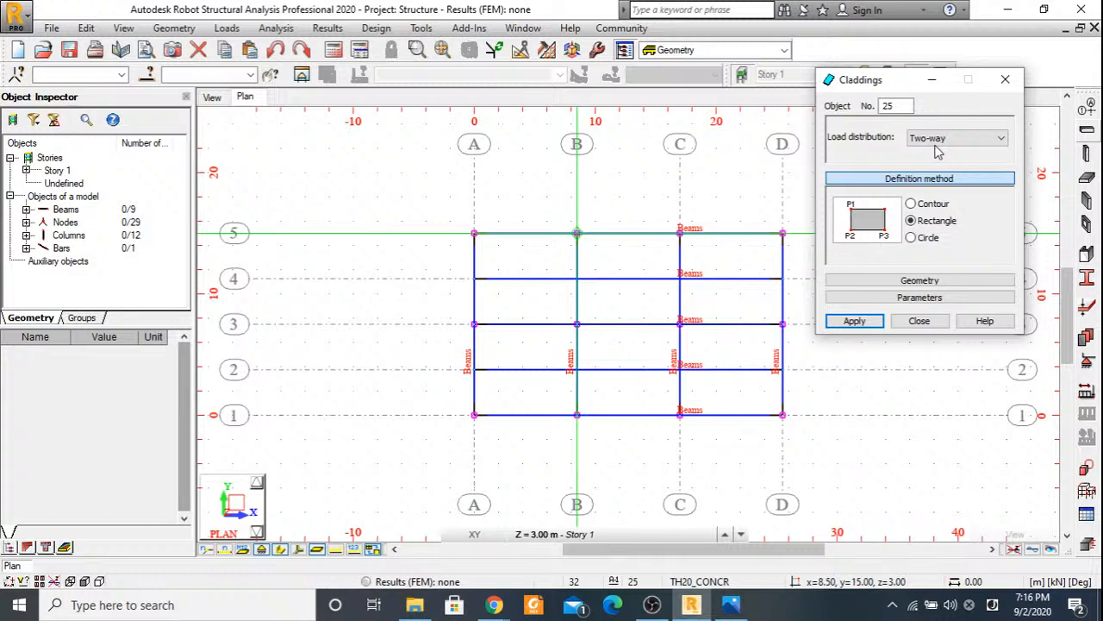
click(938, 142)
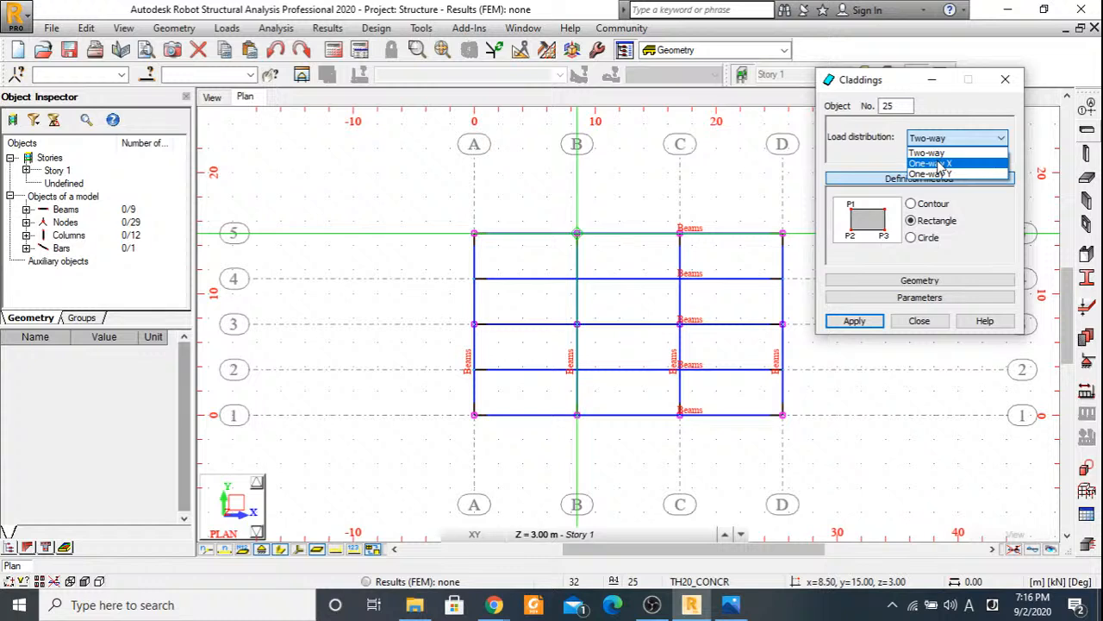
click(940, 174)
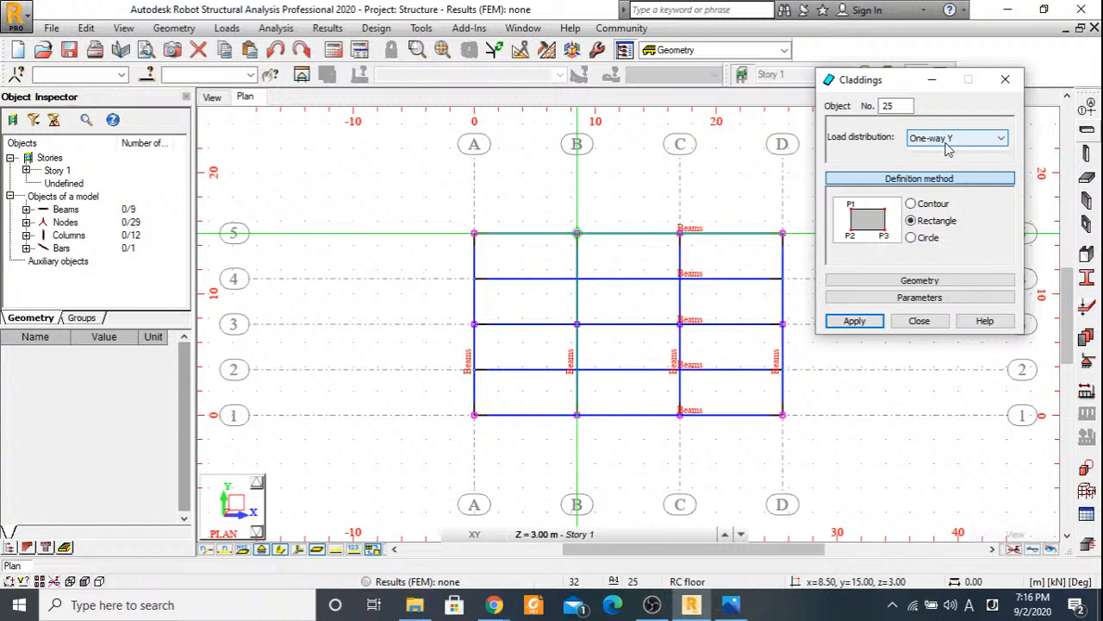
scroll(948, 145, up, 1)
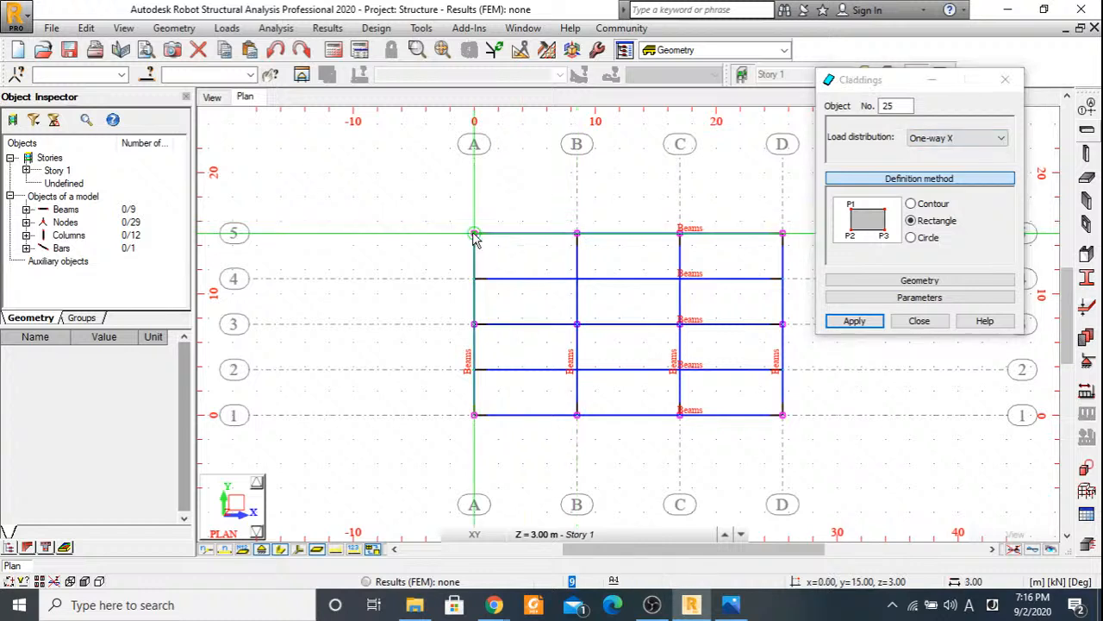
click(474, 234)
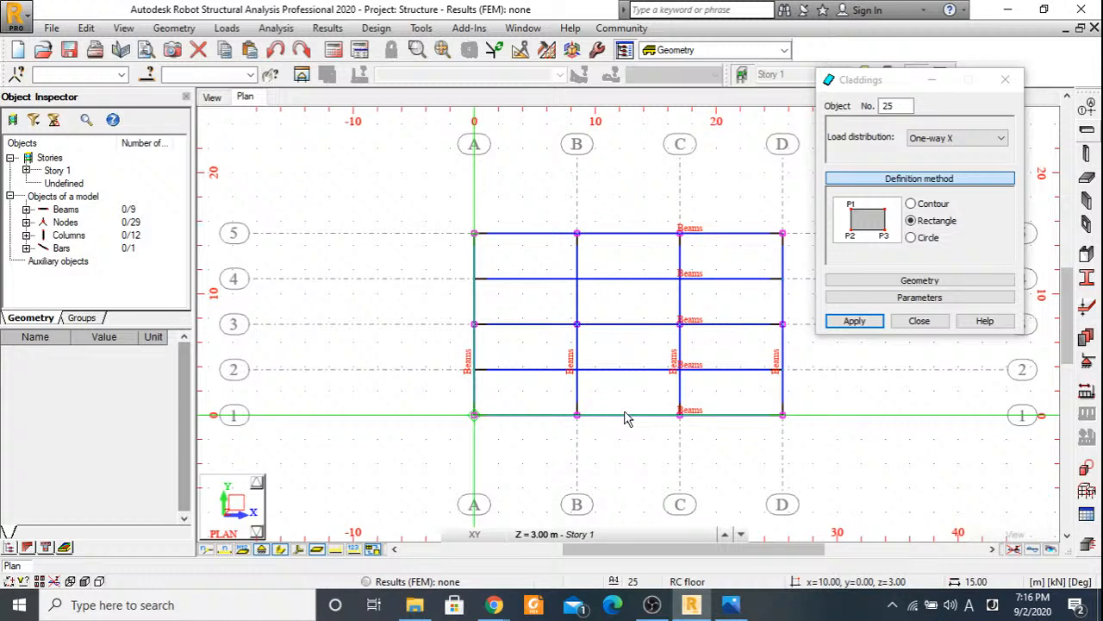
click(782, 415)
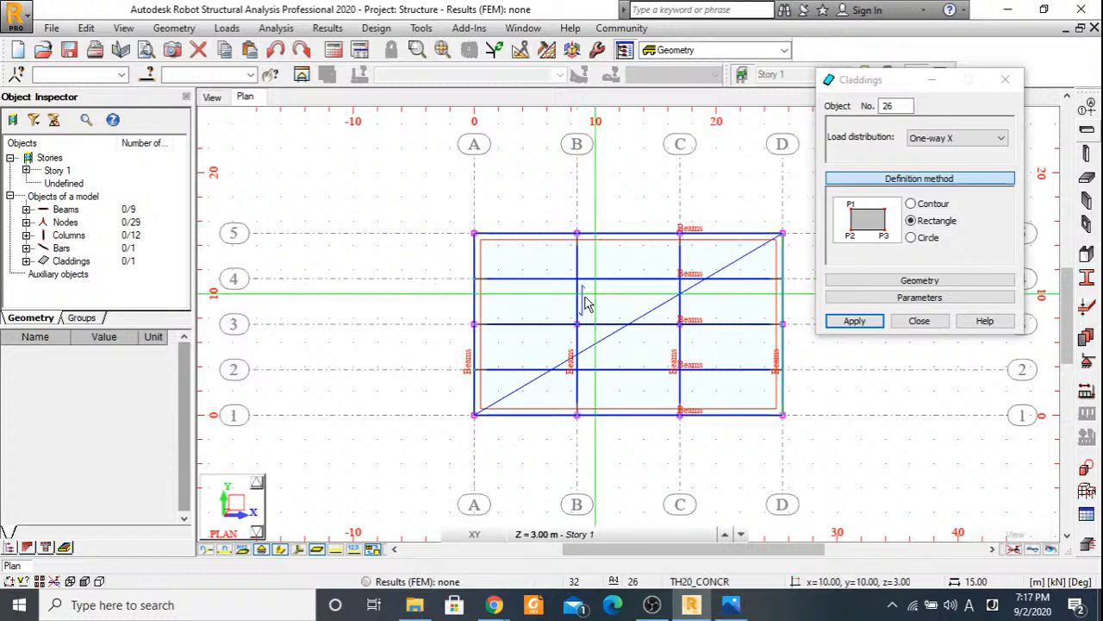
click(920, 321)
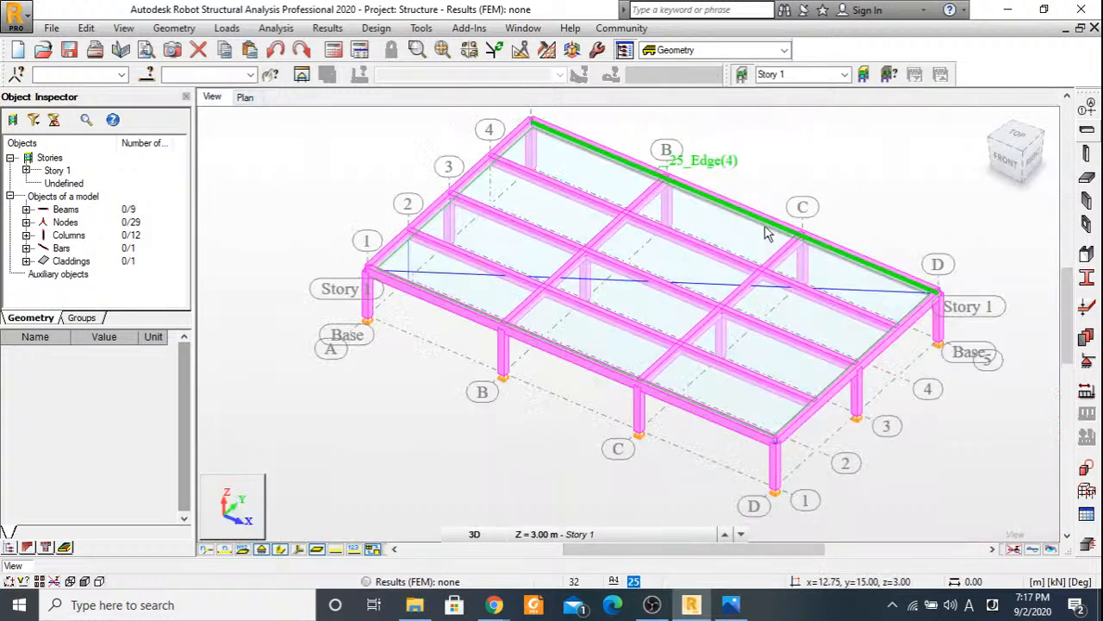
scroll(700, 263, down, 2)
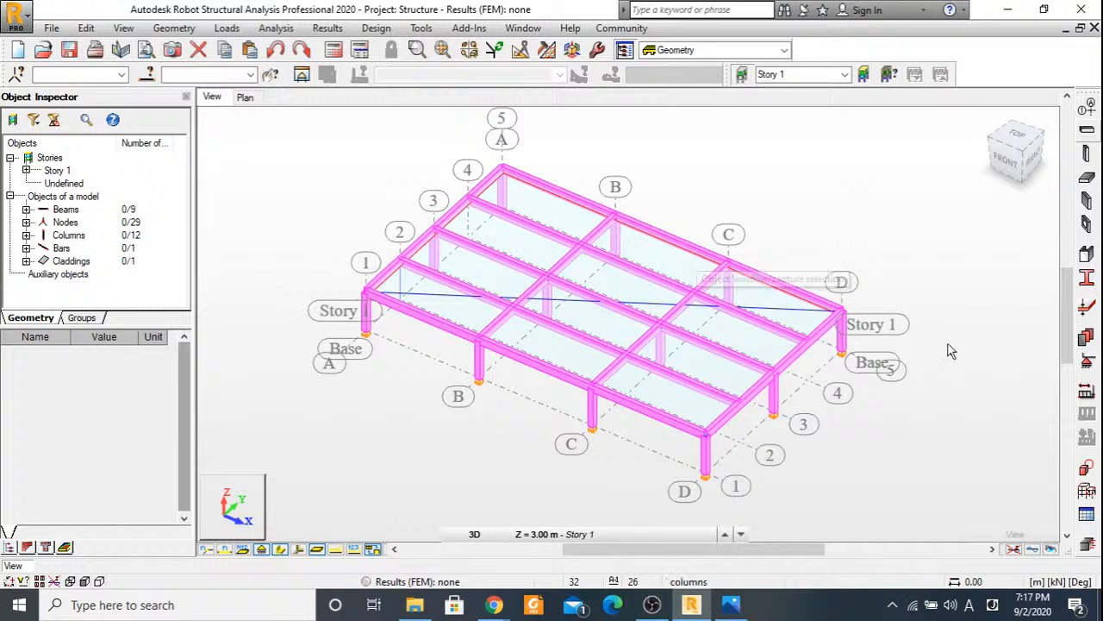
Define a dead load case DL1 and a live load case LL1.
click(1087, 393)
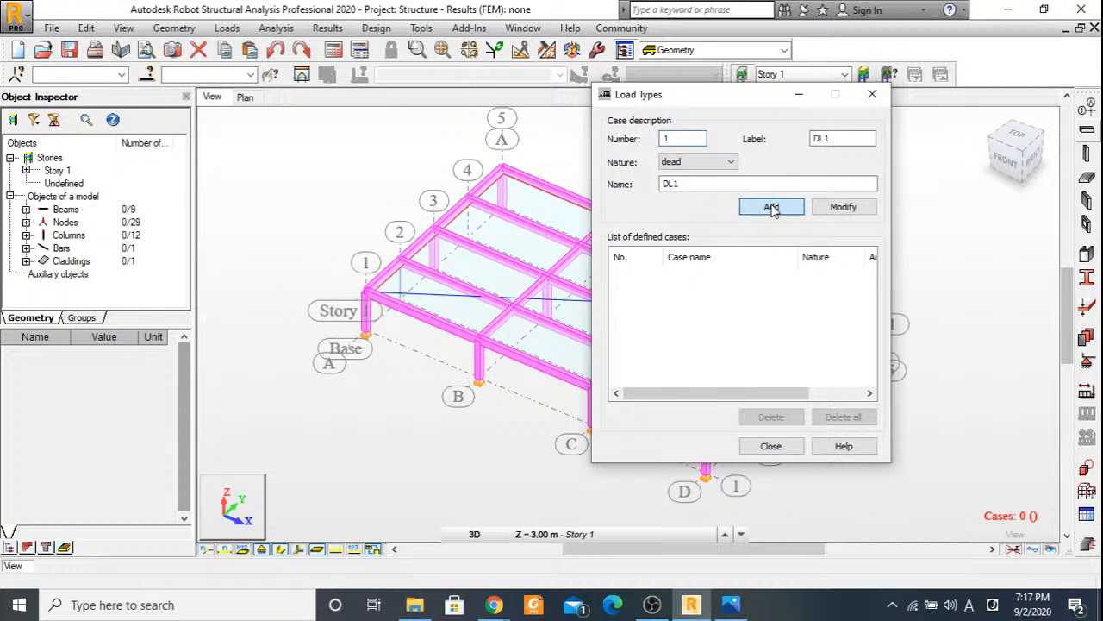
click(771, 209)
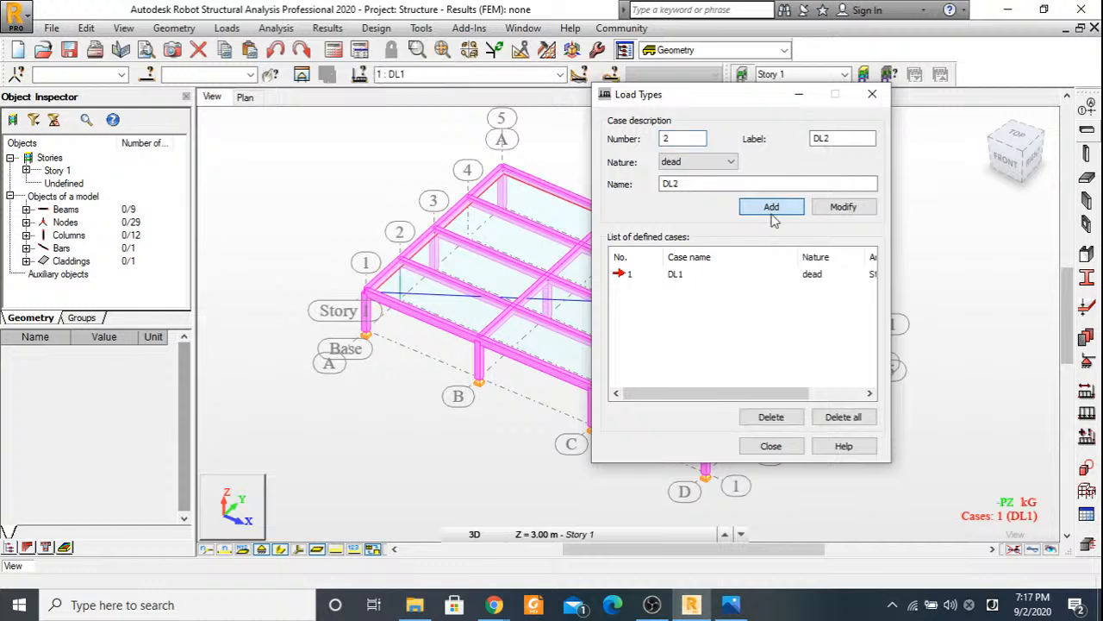
click(724, 172)
click(698, 182)
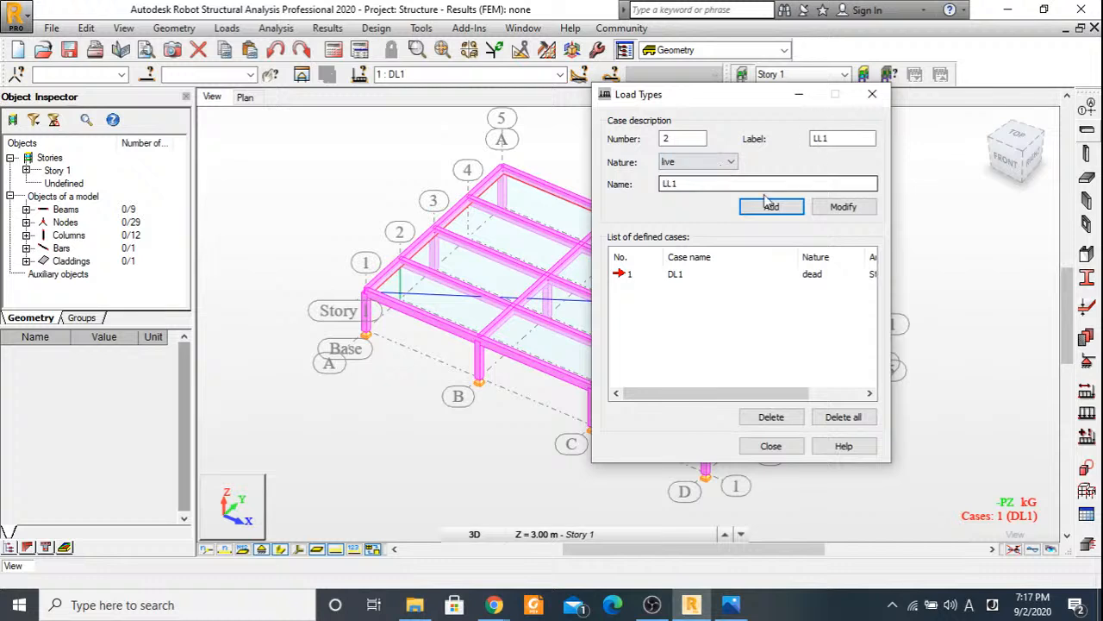
click(769, 204)
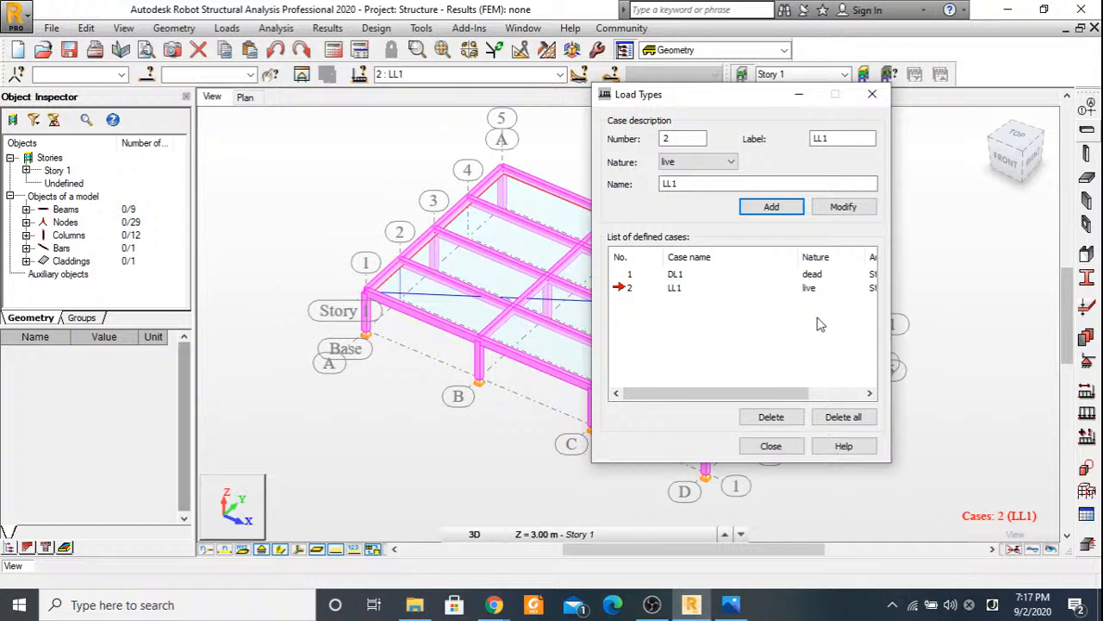
click(771, 447)
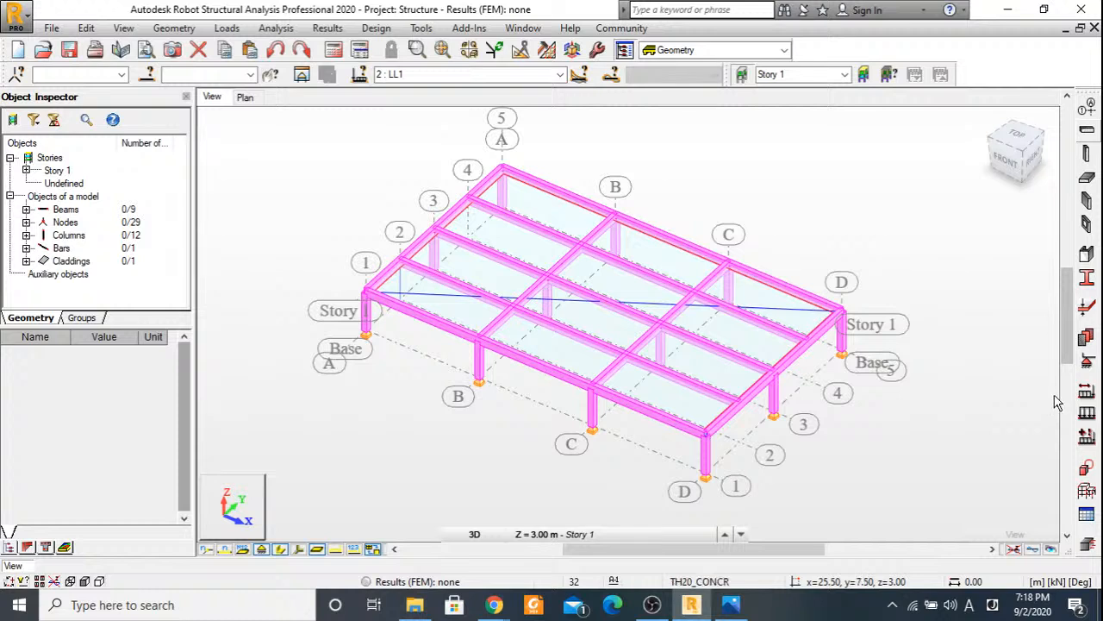
Make DL1 the active case for a surface load and check the total slab dead load in Beam Design.JPG.
click(465, 74)
click(401, 86)
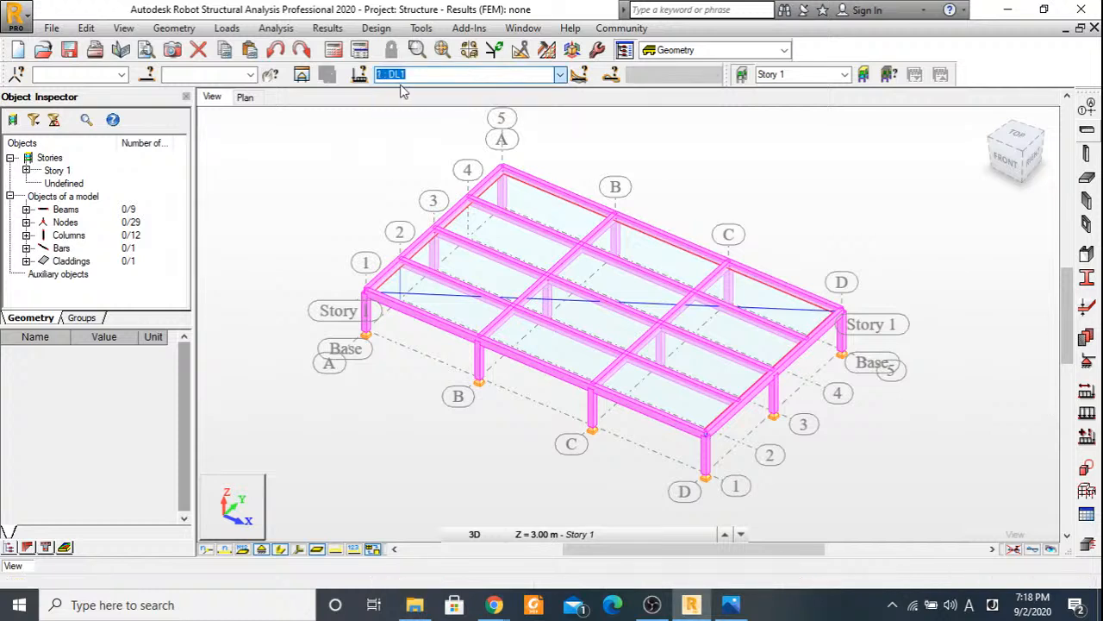
click(1087, 411)
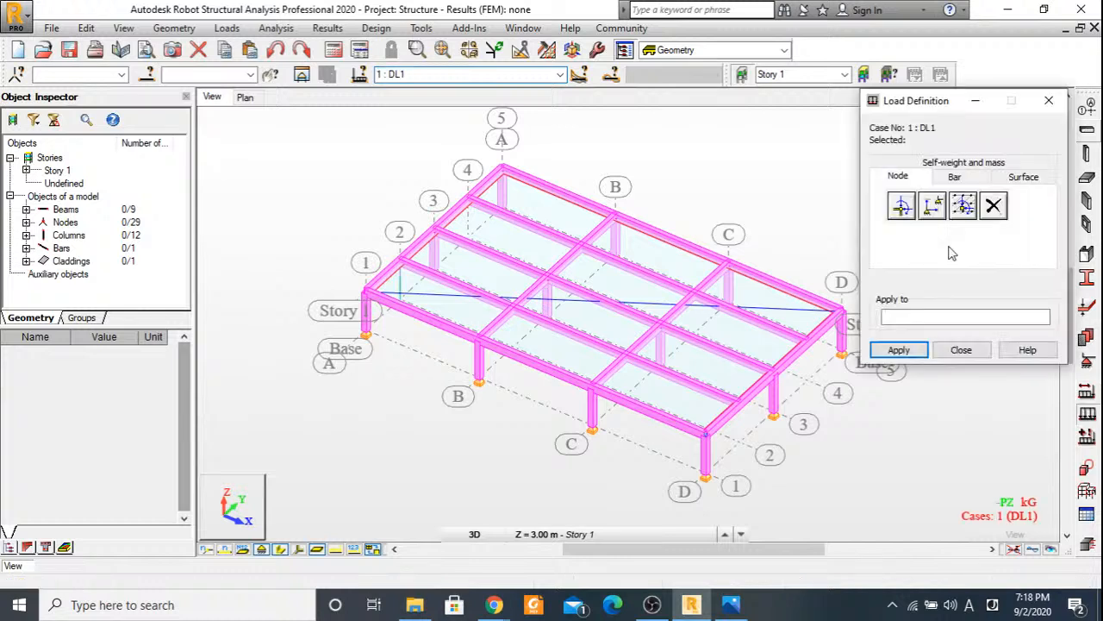
click(1023, 176)
click(731, 606)
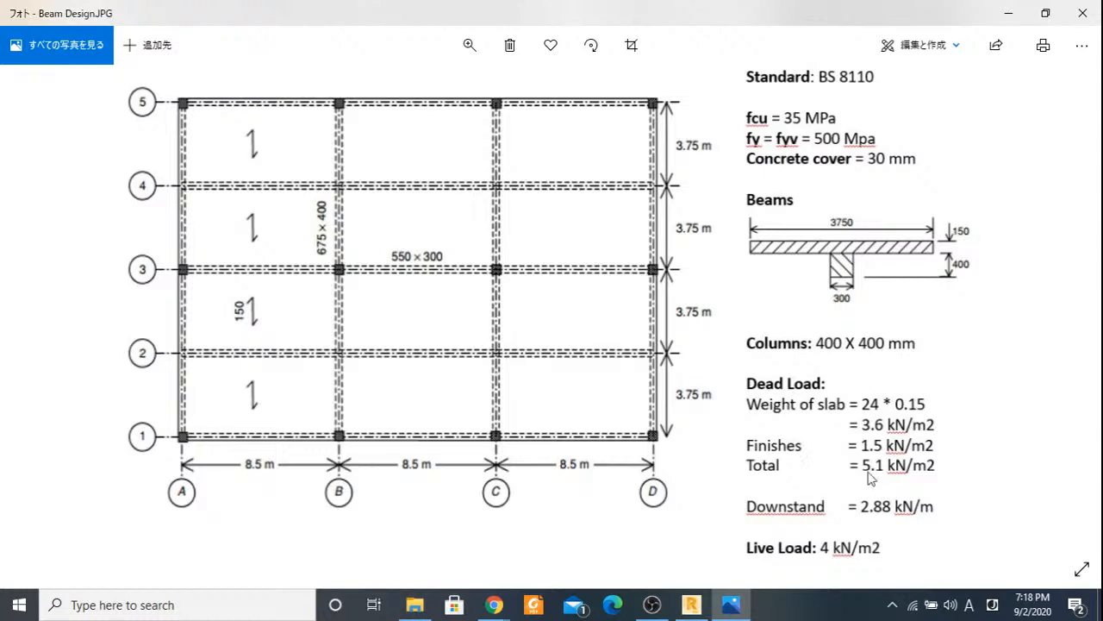
click(1005, 14)
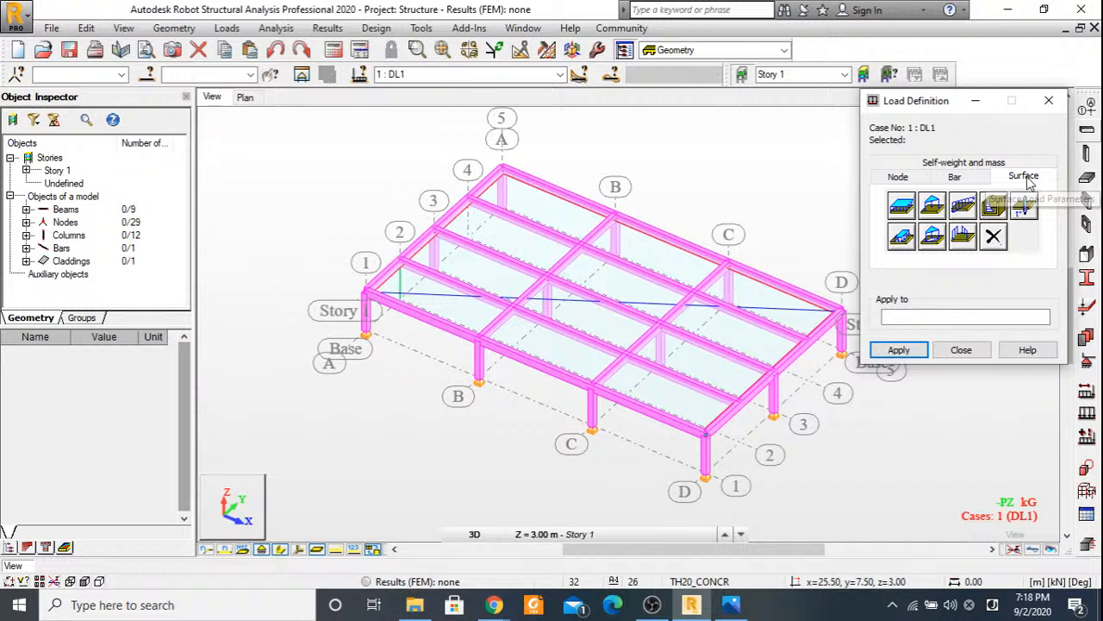
Apply a uniform planar load of -5.1 kPa in global Z to the Story 1 cladding for case DL1.
click(906, 207)
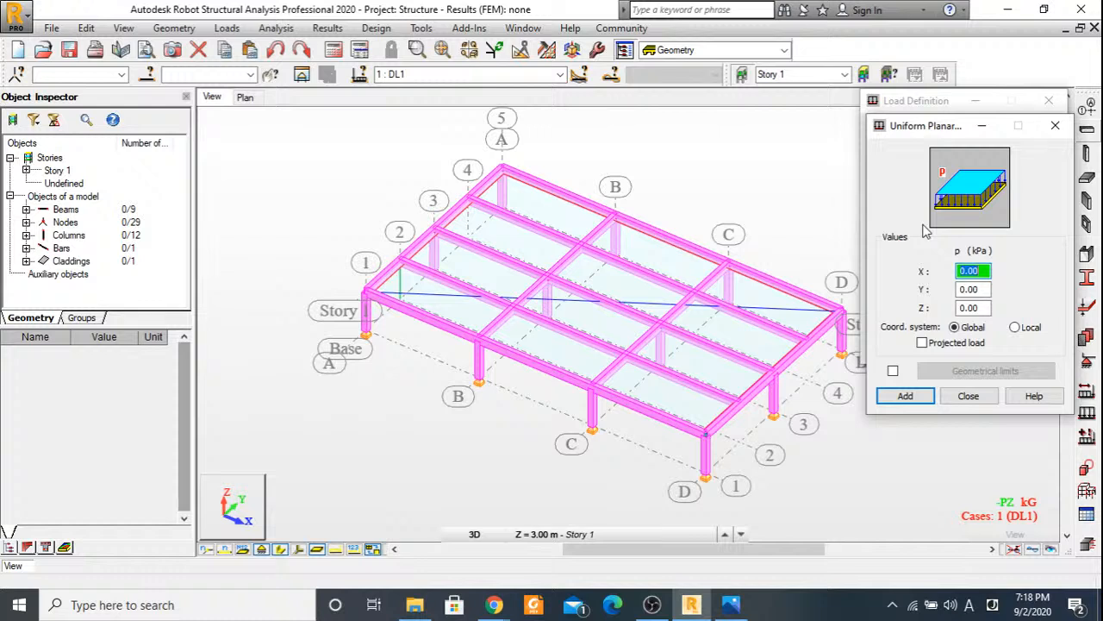
click(963, 308)
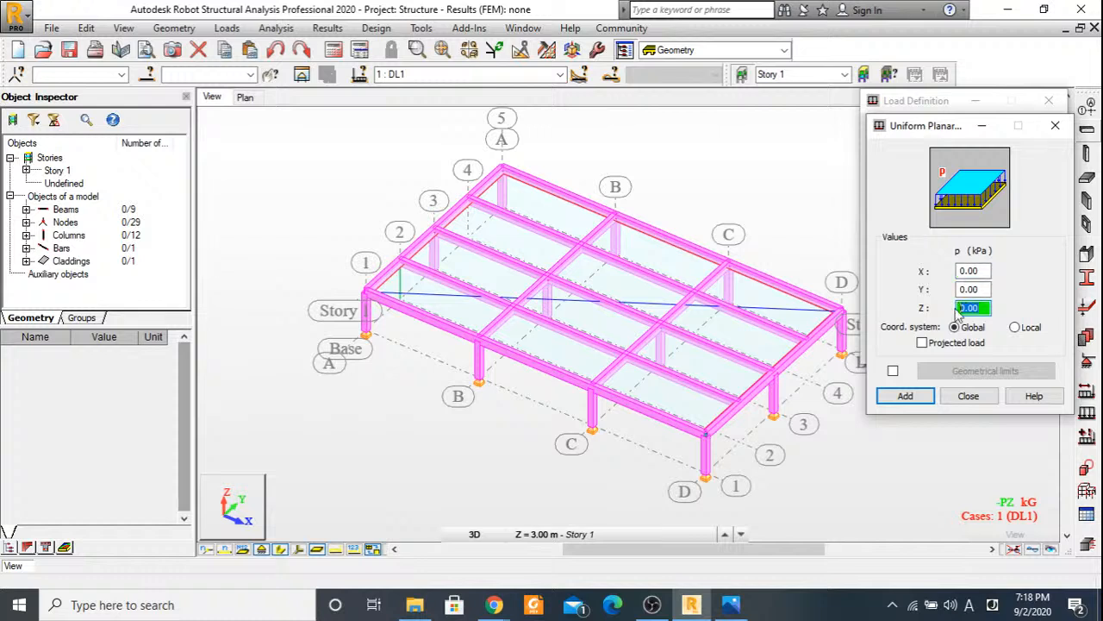
text(-5.1)
click(905, 396)
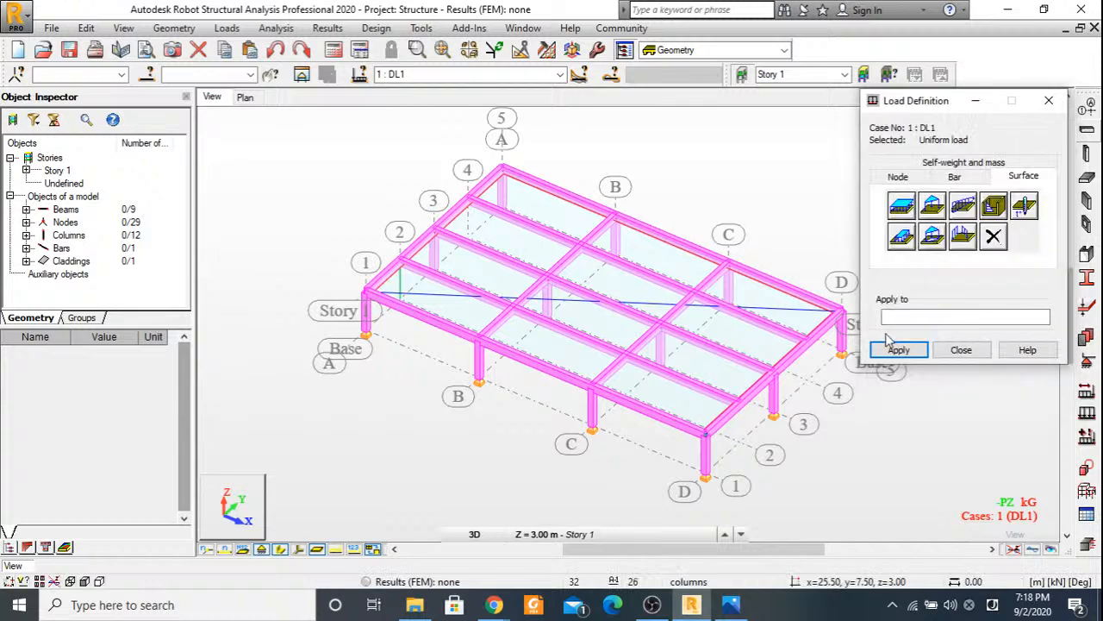
click(773, 281)
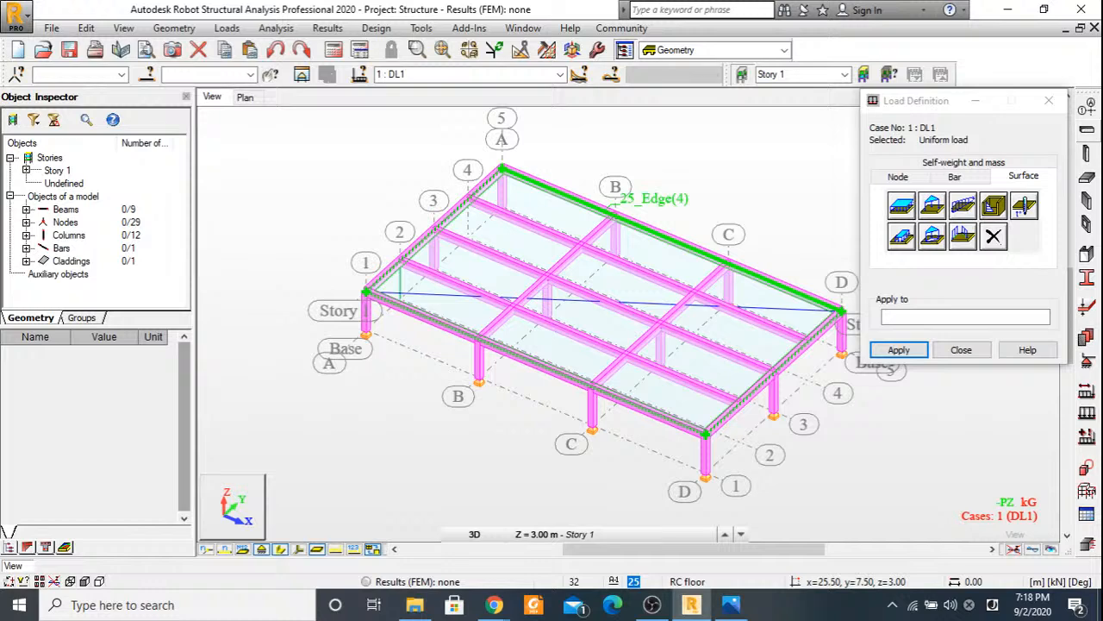
click(612, 197)
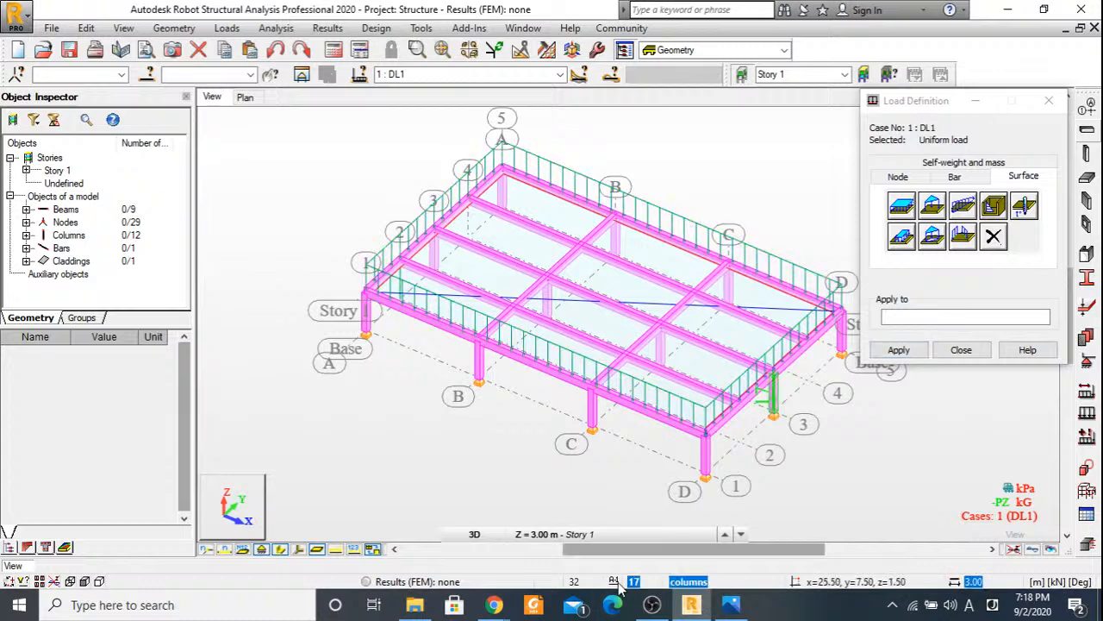
mouse_move(652, 604)
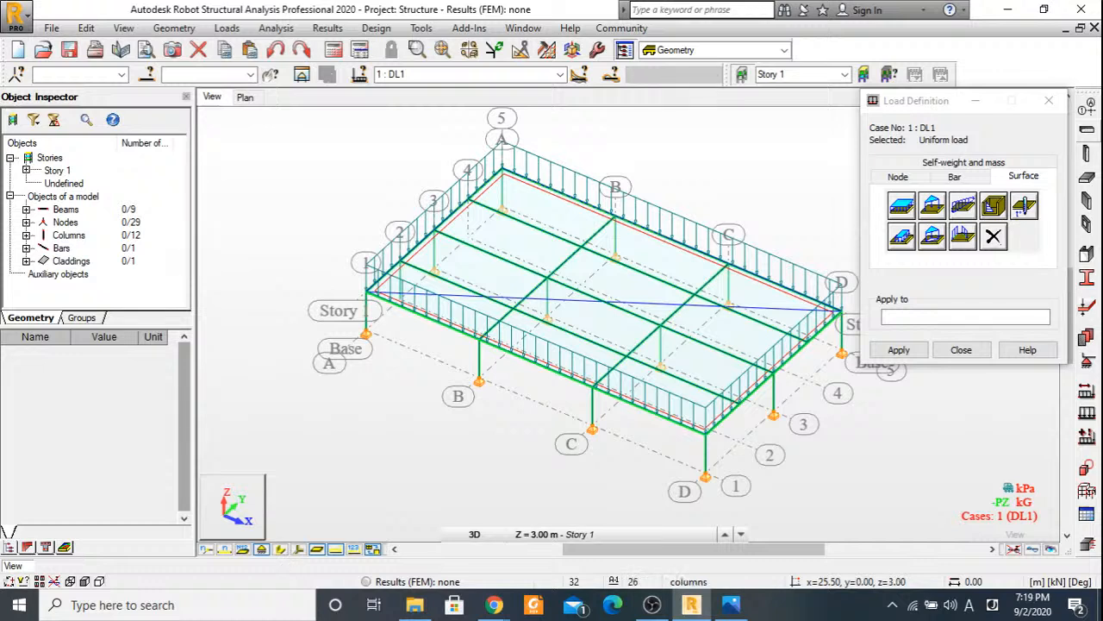
key(Escape)
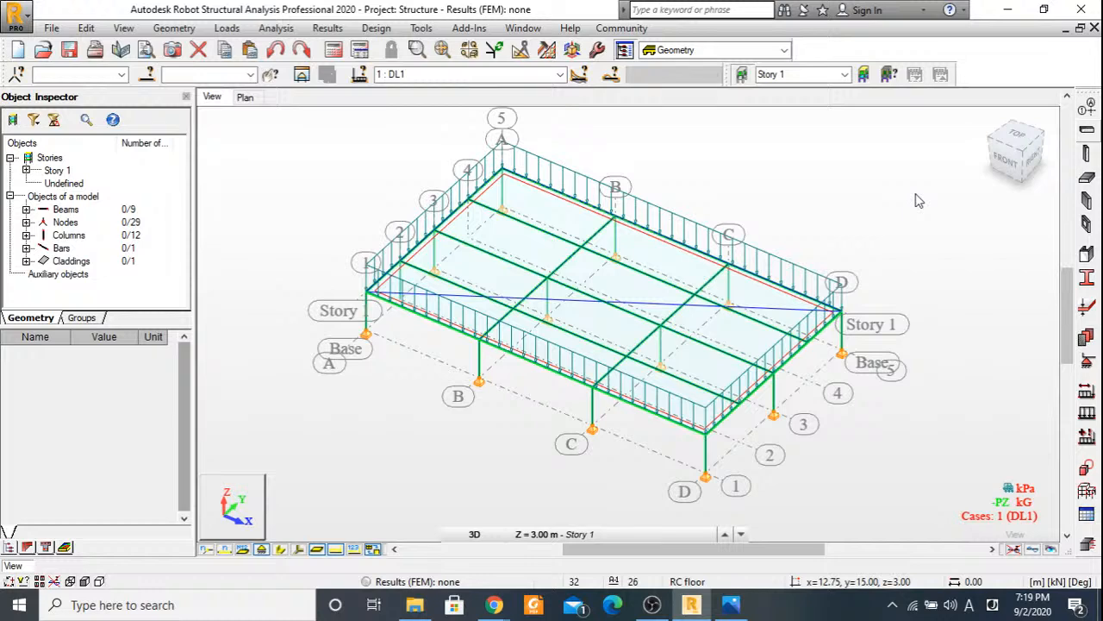
Switch the model to the front view and hide the load symbols.
click(336, 552)
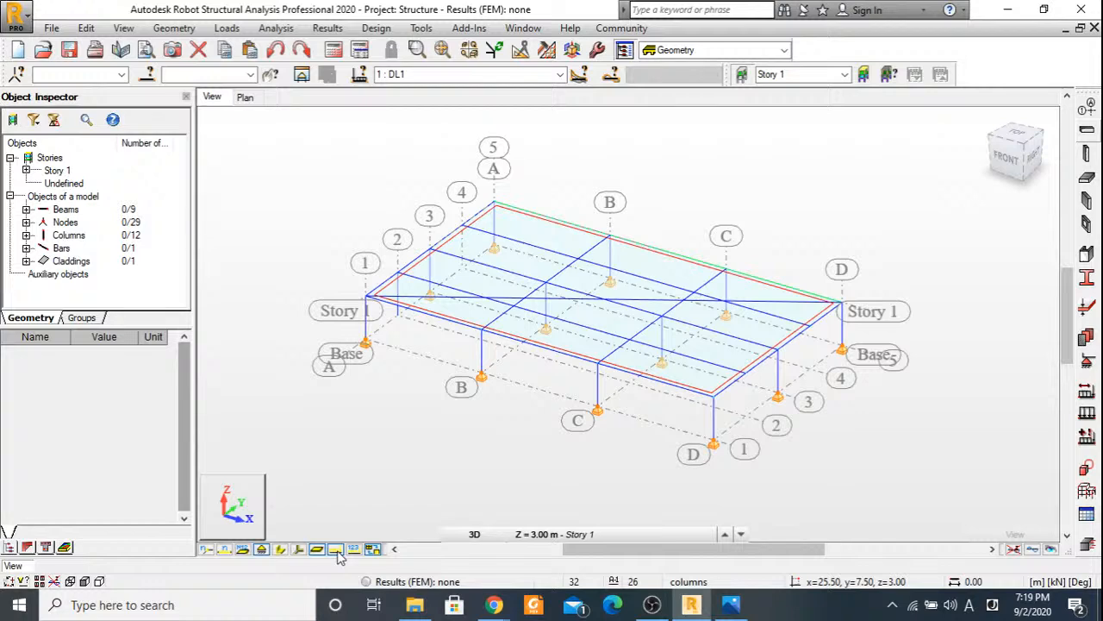
click(336, 550)
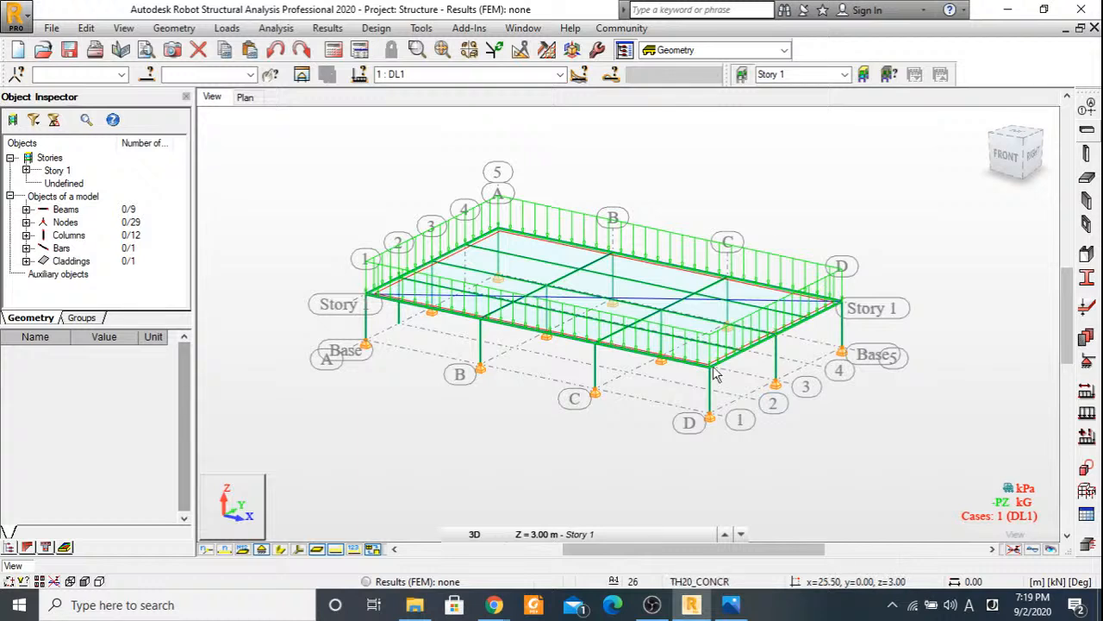
click(1005, 155)
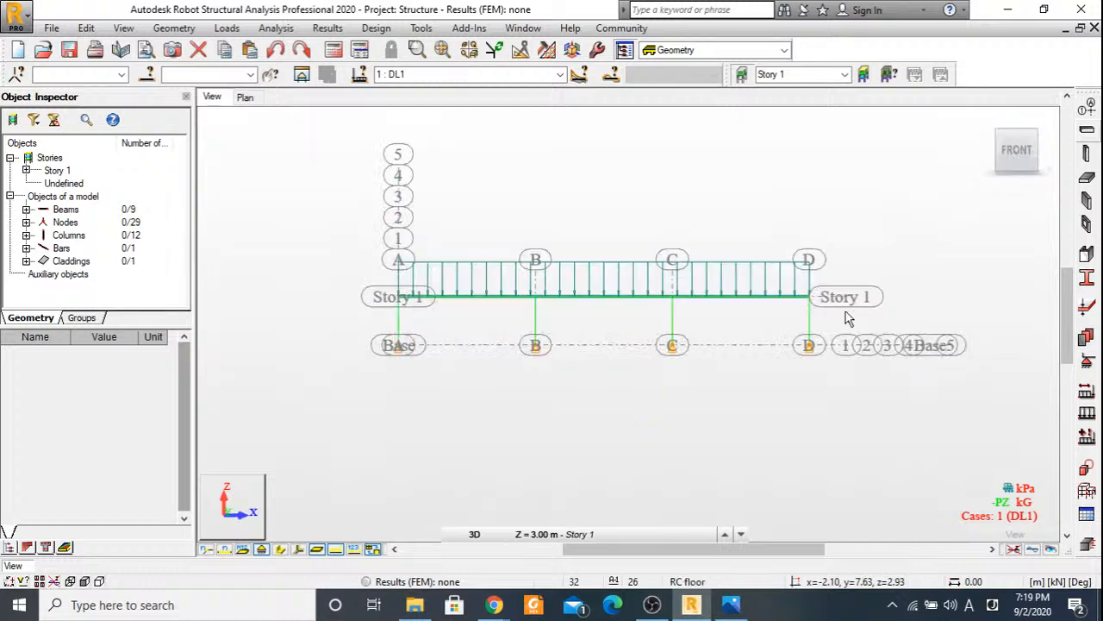
drag(846, 317, 374, 329)
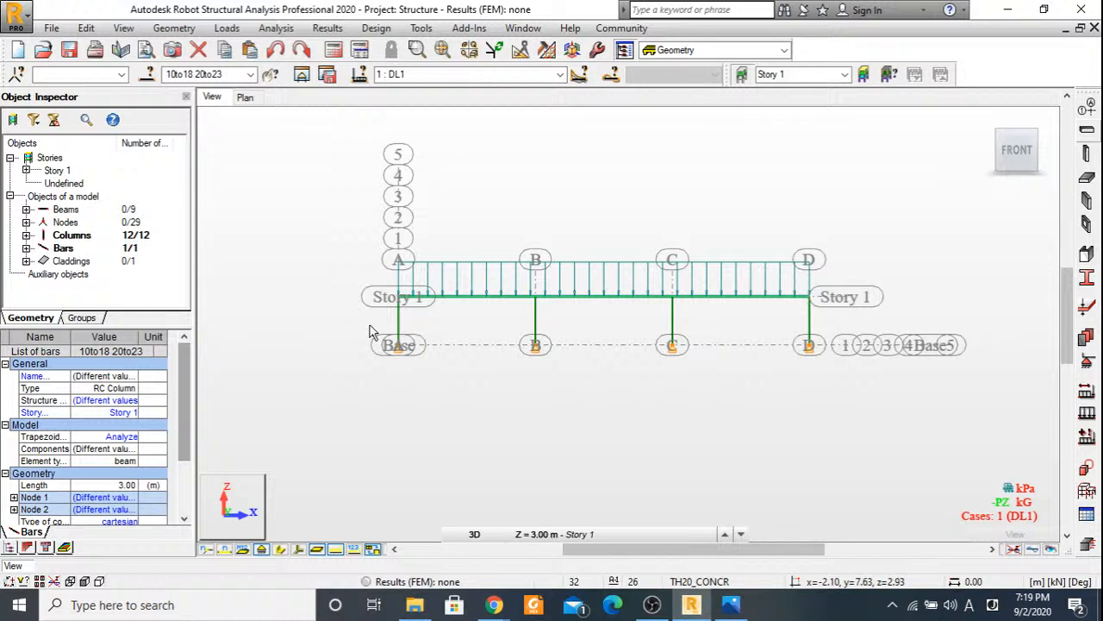
click(479, 412)
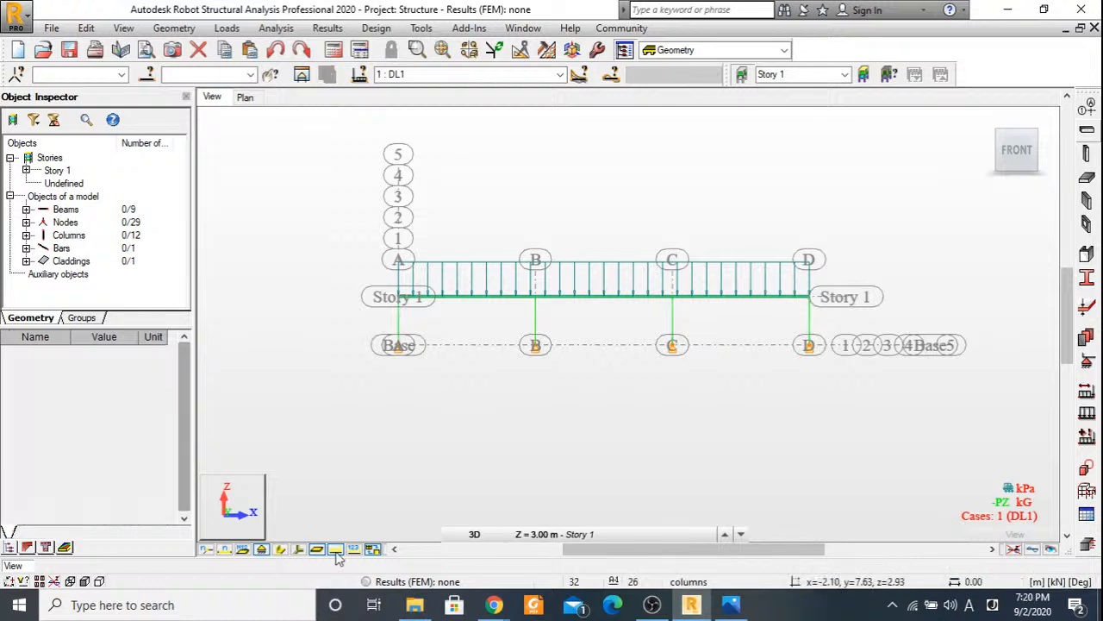
click(337, 551)
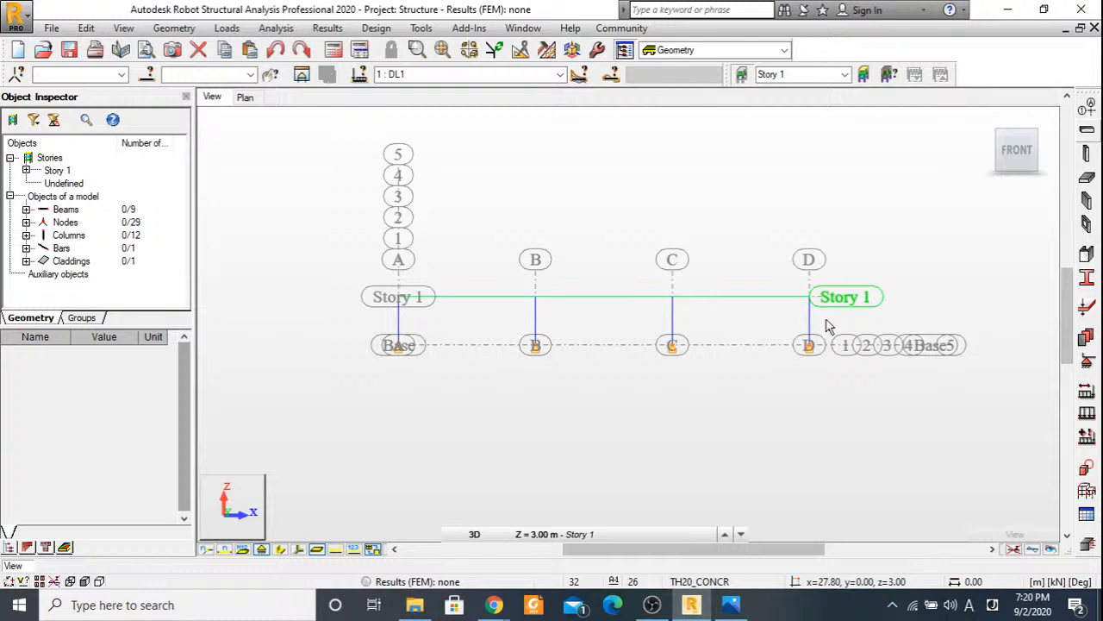
Select all the columns in the front view and copy their bar list, 10to18 20to23, from the Sections dialog.
drag(829, 326, 386, 328)
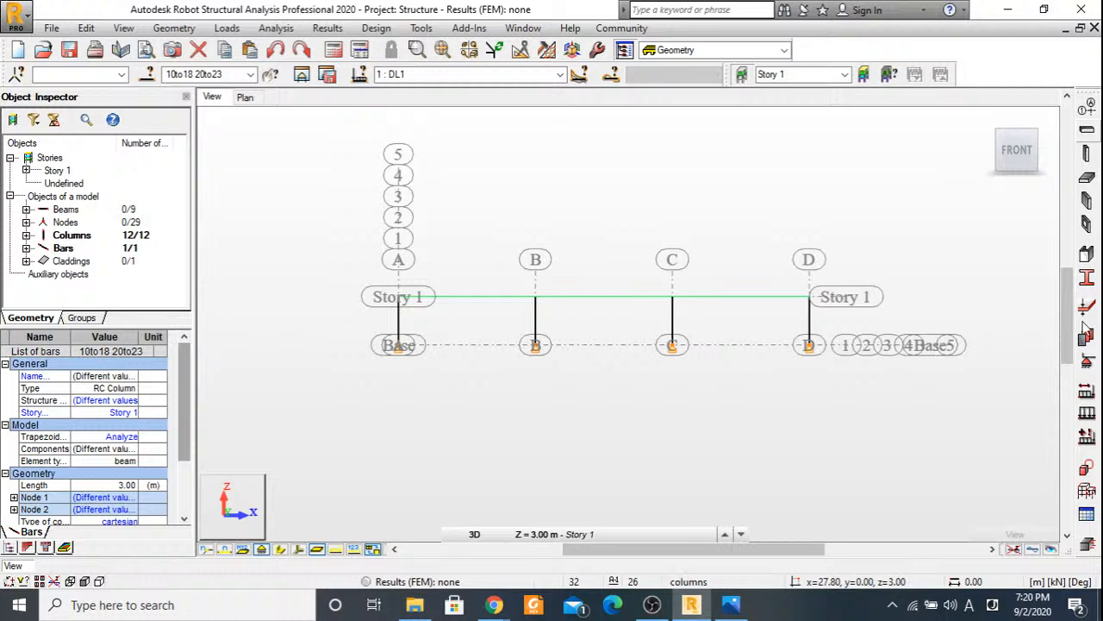
click(1086, 280)
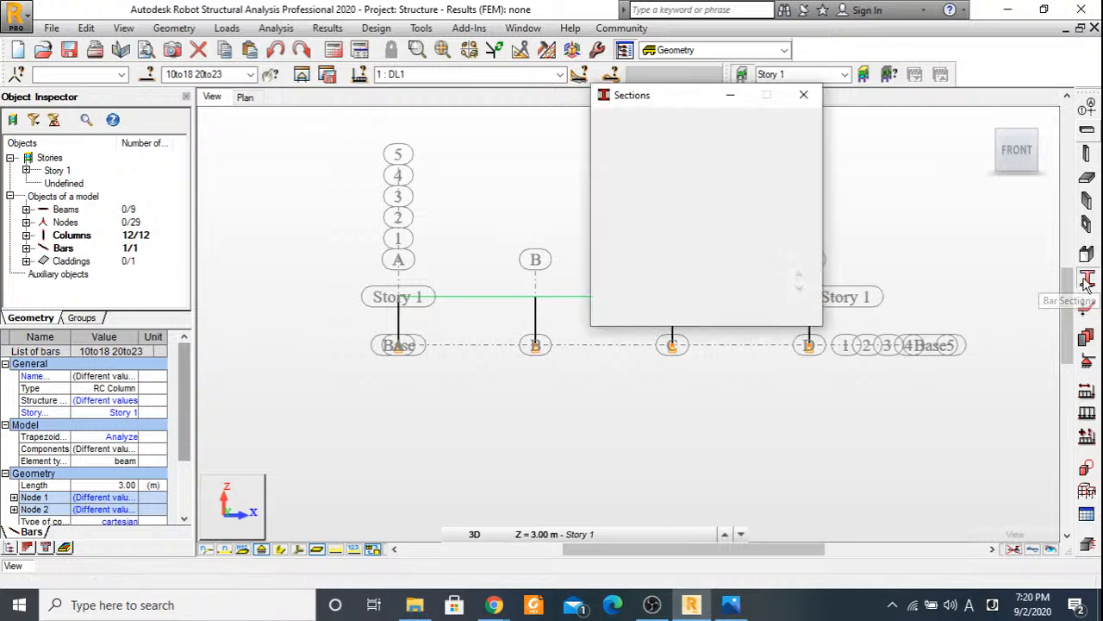
drag(673, 275, 615, 275)
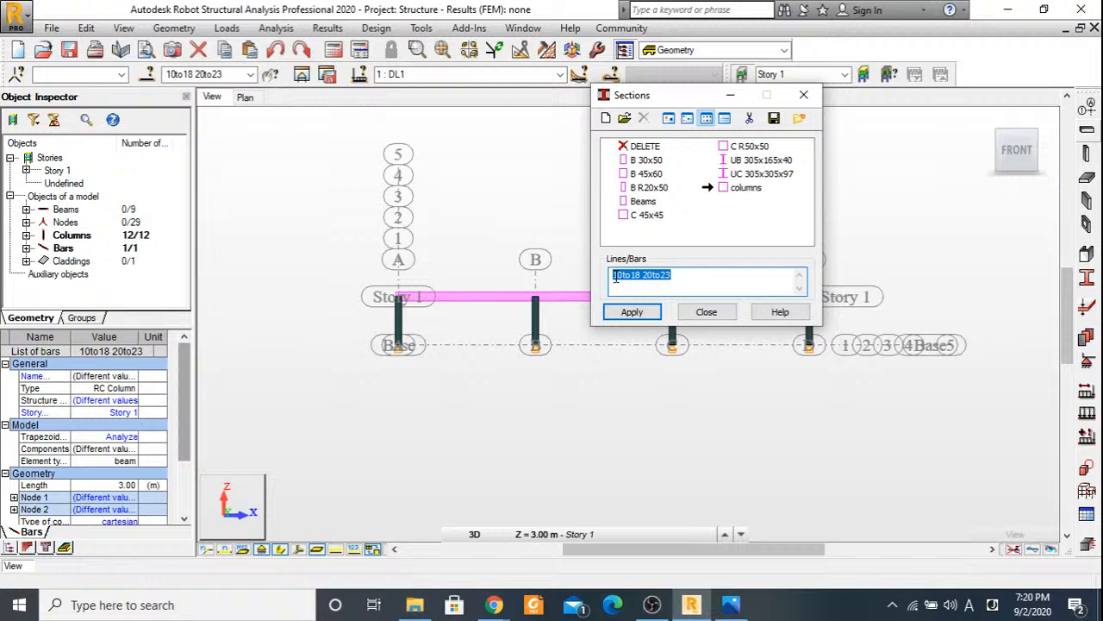
click(631, 311)
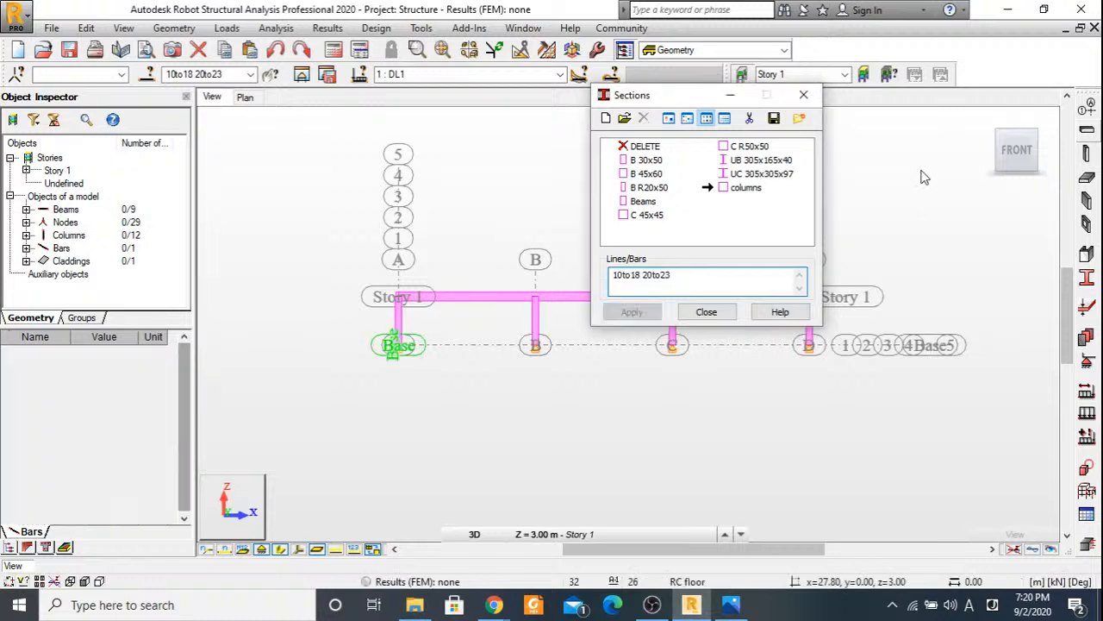
click(706, 311)
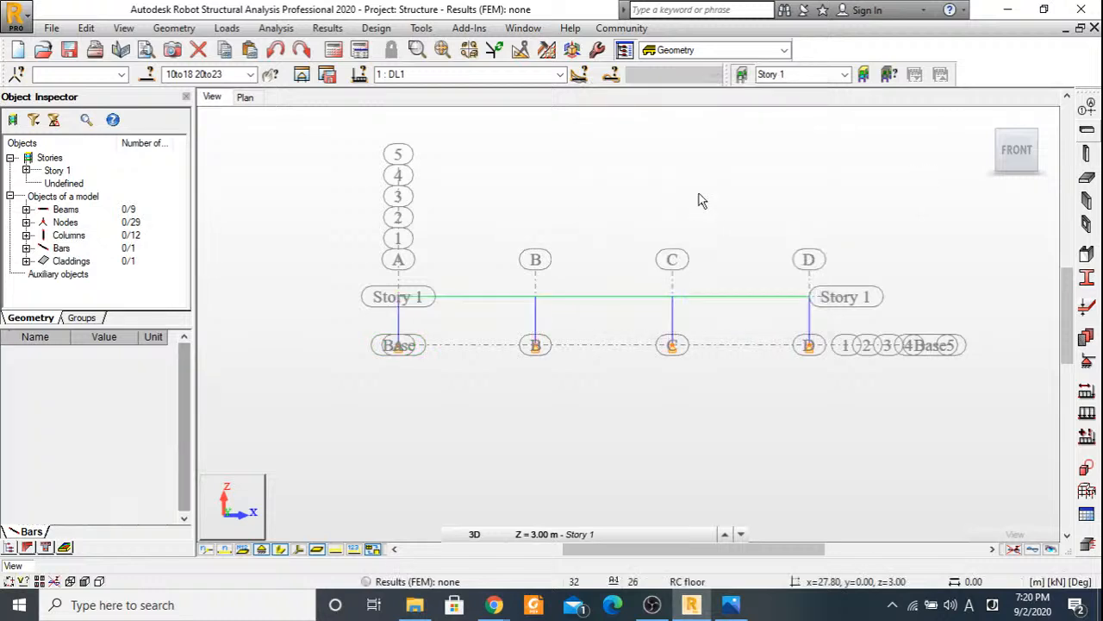
Open the load table for editing and change the DL1 self-weight scope to Part of structure.
click(244, 29)
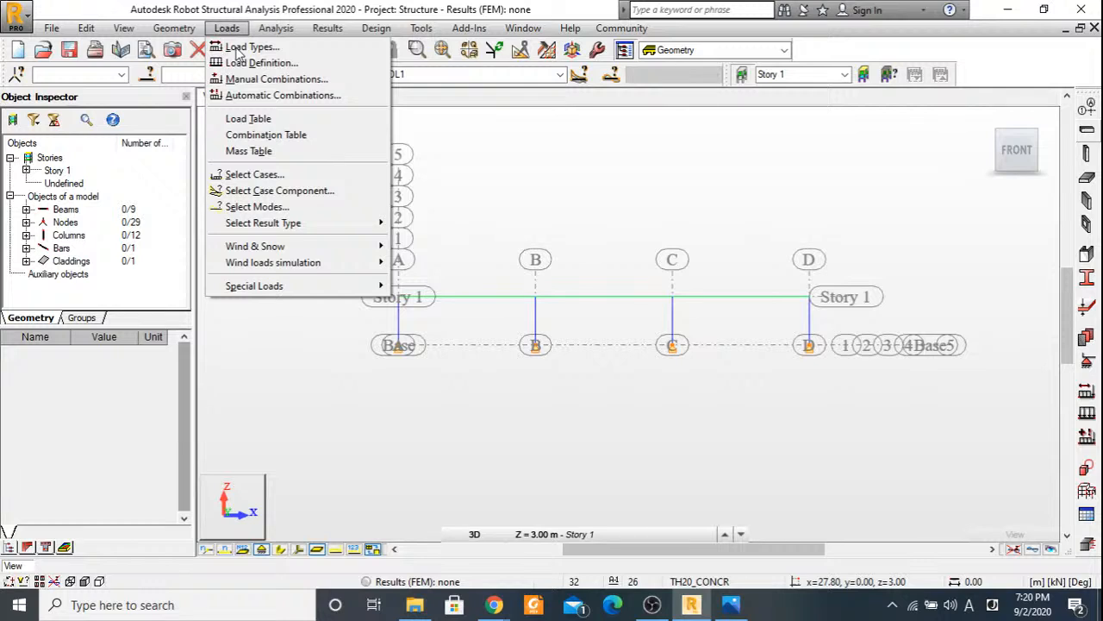
click(240, 48)
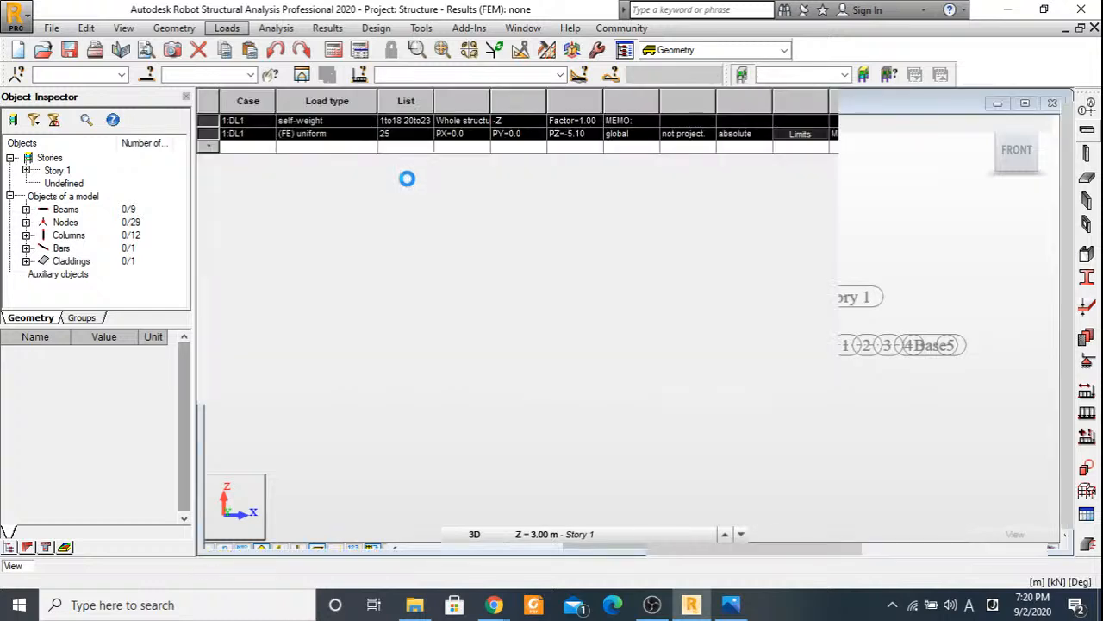
click(322, 124)
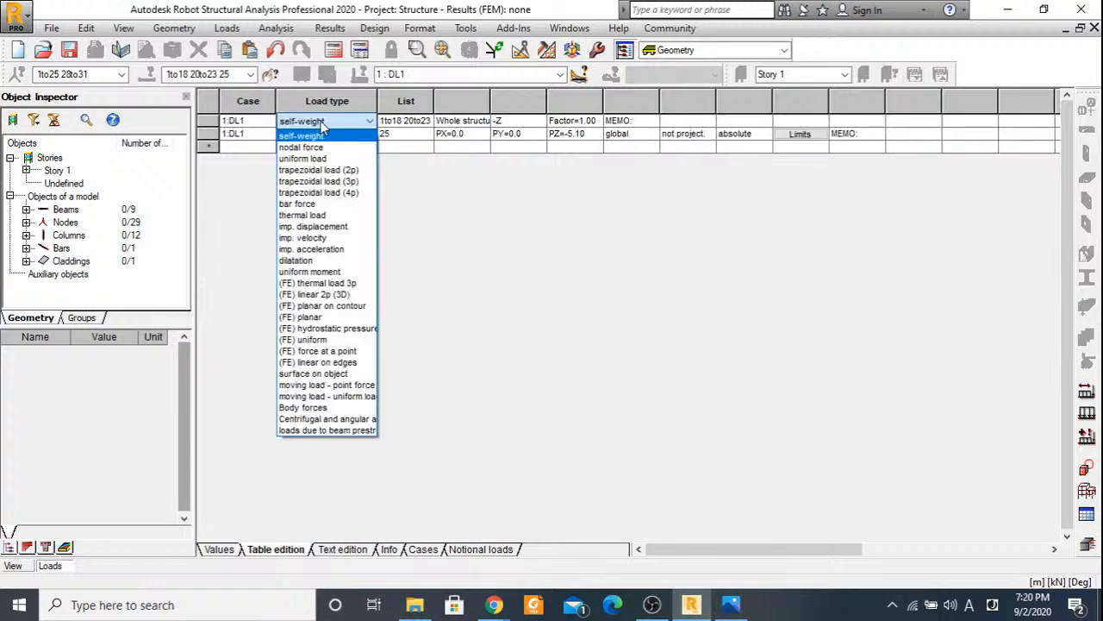
click(322, 123)
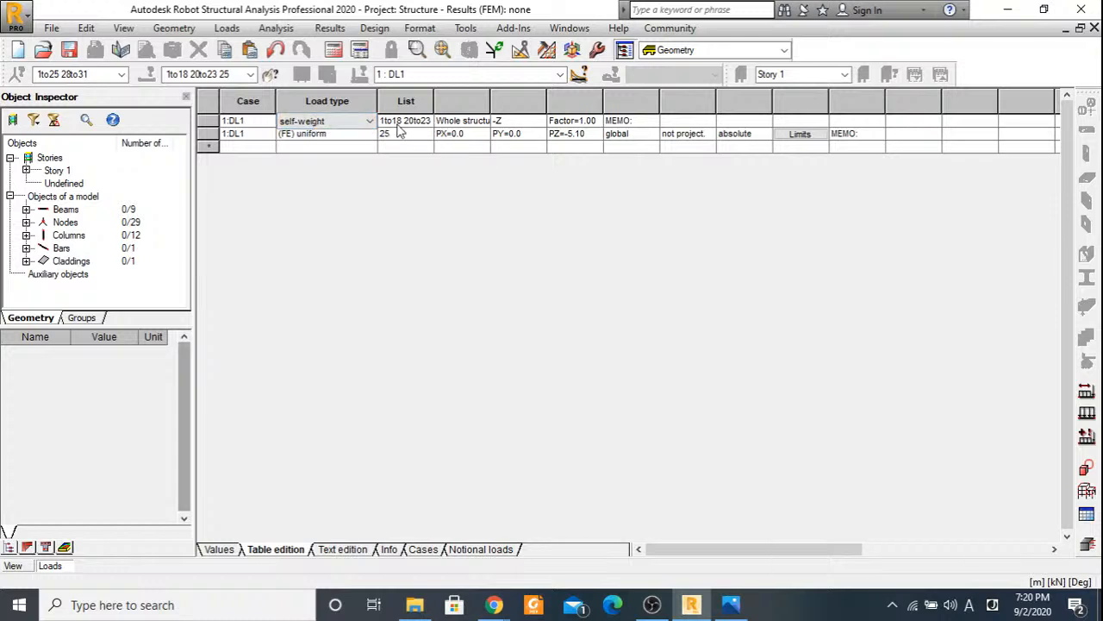
click(461, 125)
click(457, 146)
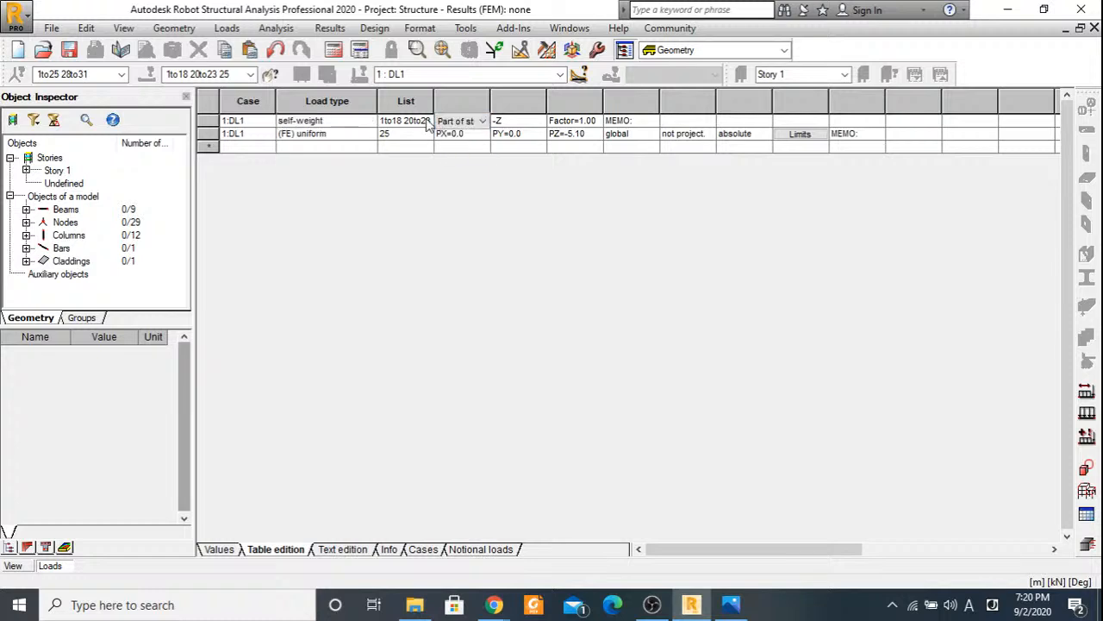
Replace the DL1 self-weight object list with the column bars 10to18 20to23.
click(425, 120)
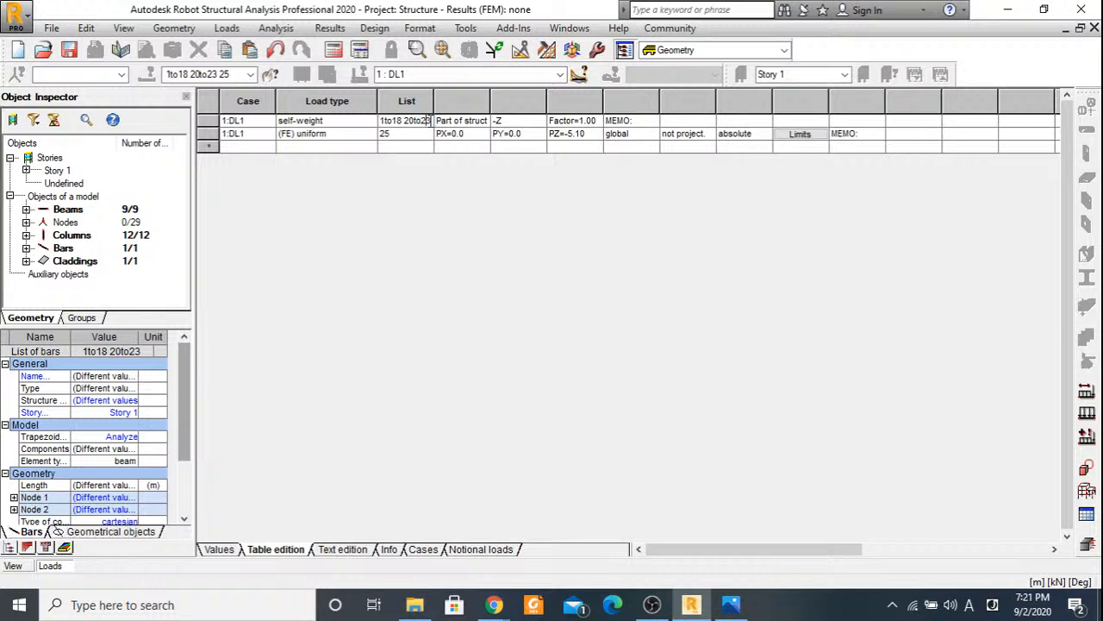
drag(429, 121, 384, 132)
key(End)
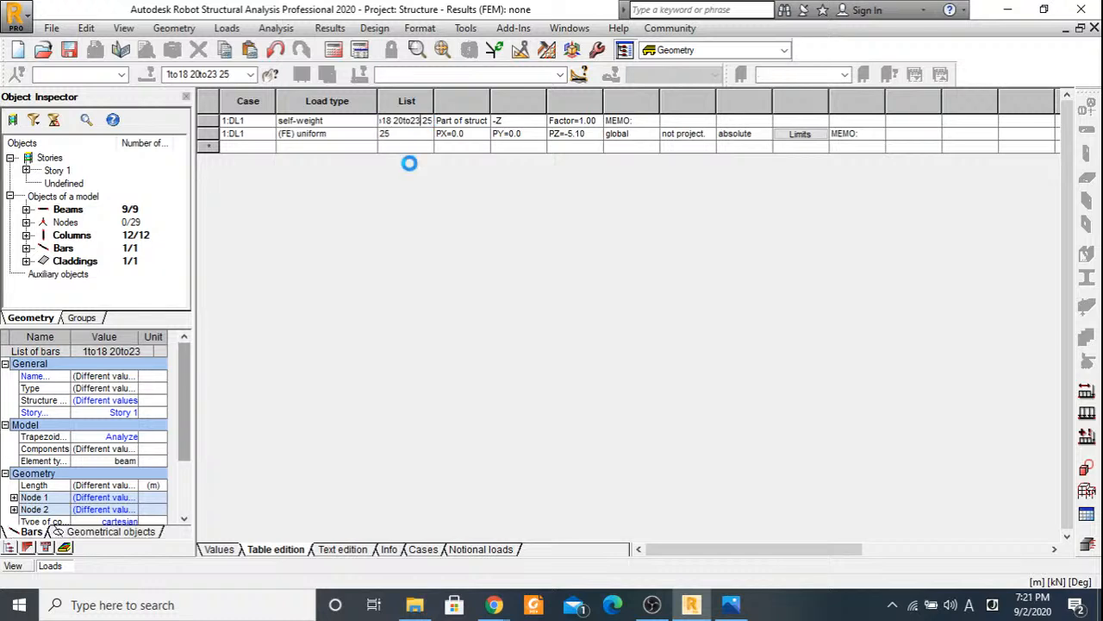
text(25)
key(Tab)
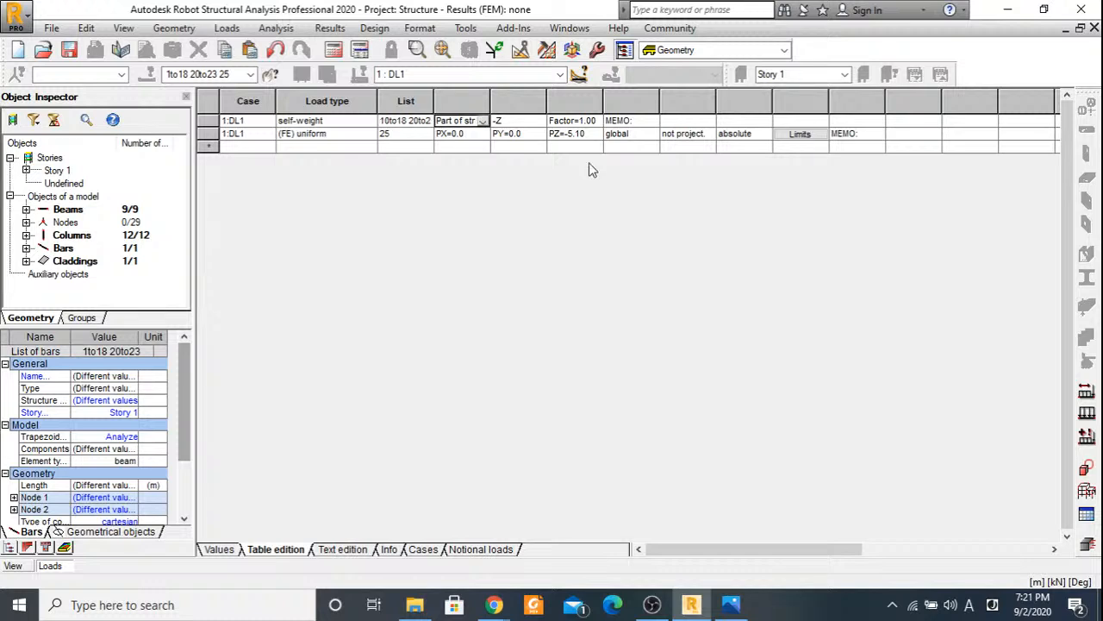
Close the load table and display the load symbols and section shapes in a 3D view of the structure.
click(1094, 27)
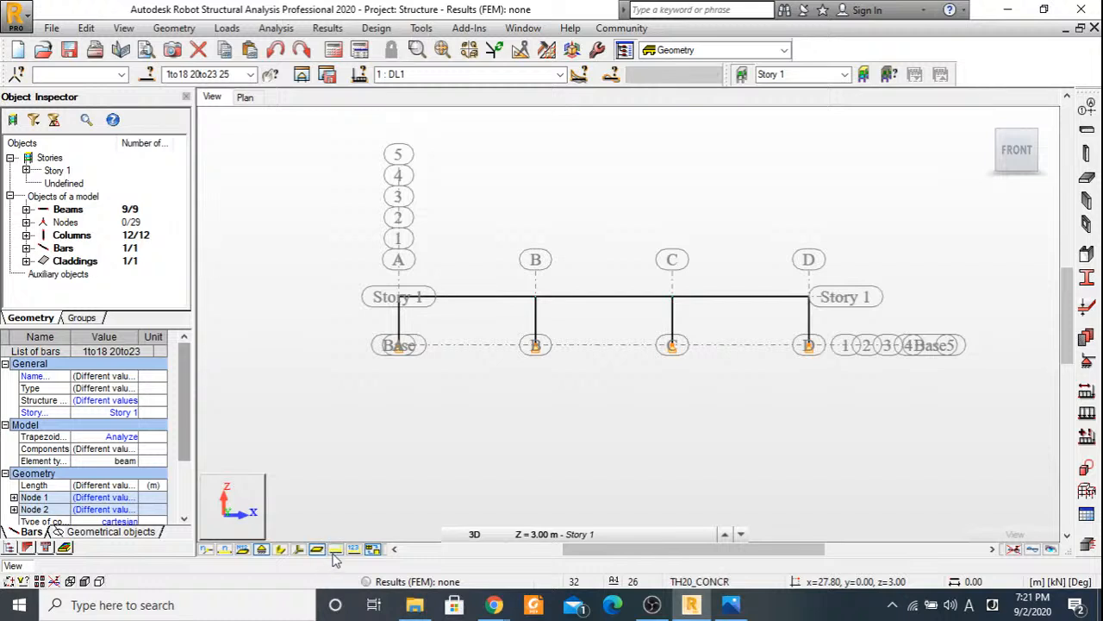
click(335, 550)
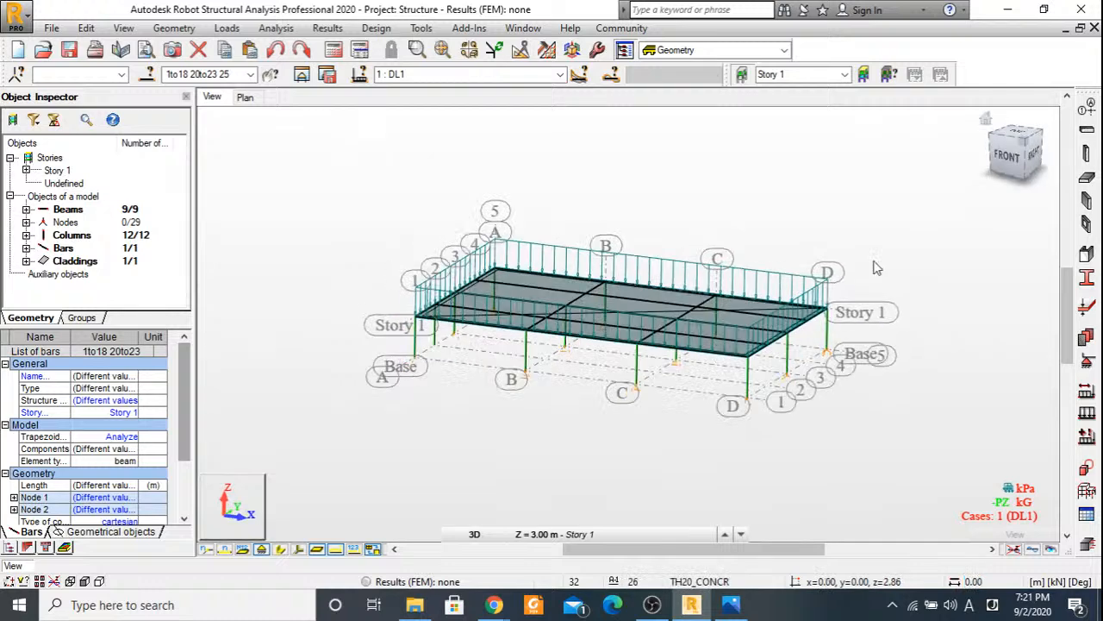
shift+middle_drag(874, 268, 853, 284)
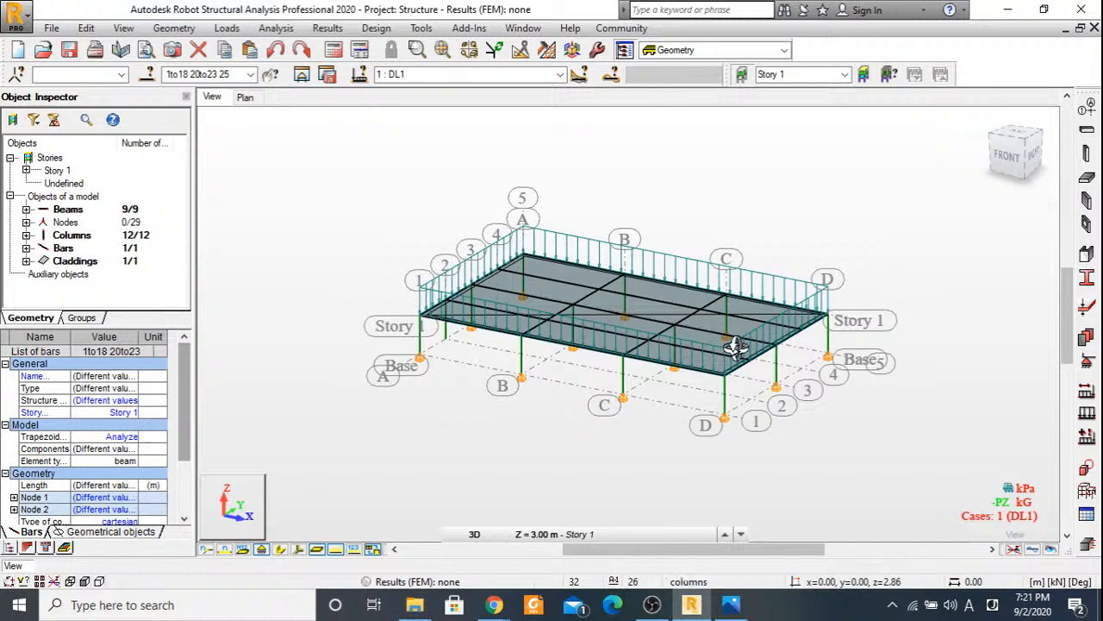
click(281, 552)
scroll(696, 332, up, 3)
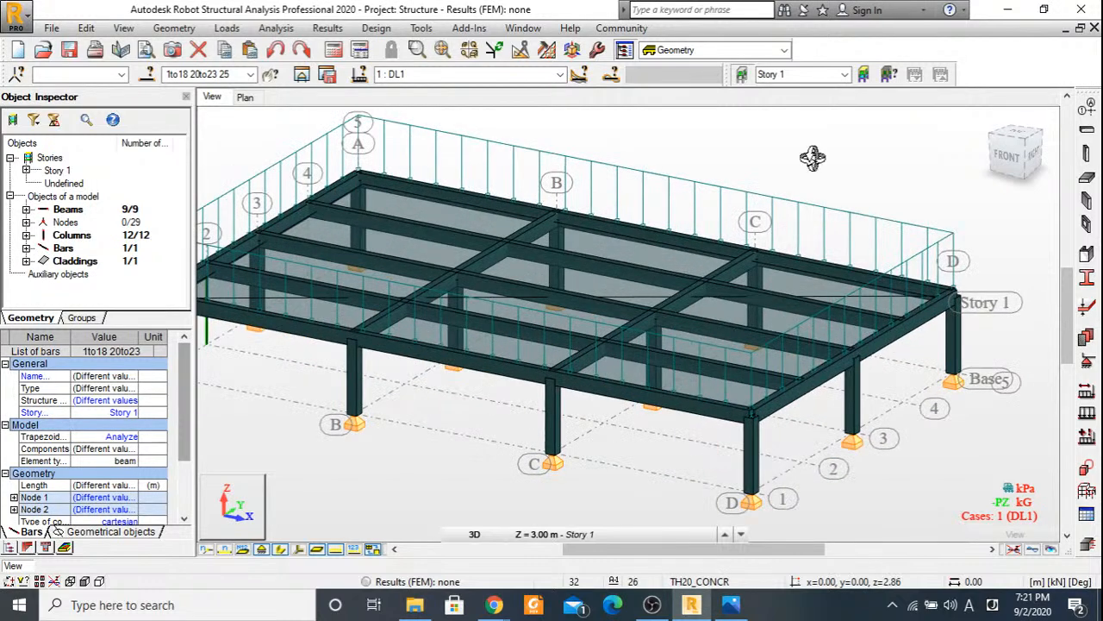
Clear the current selection and select all the beams, 1to9, as objects similar to the beam on gridline 3.
right_click(727, 159)
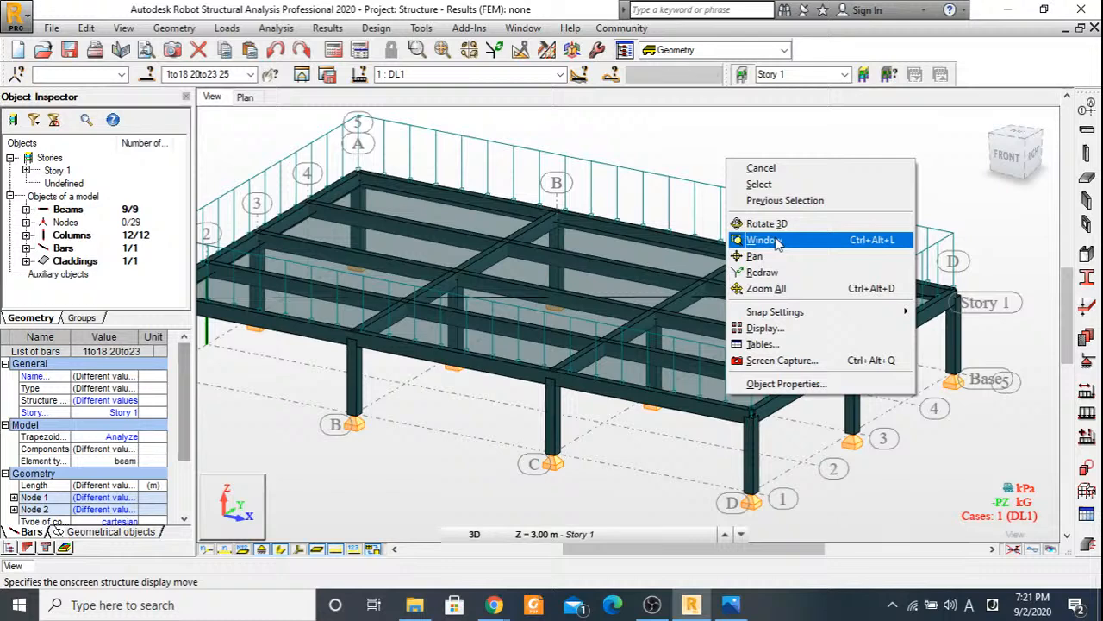
click(820, 165)
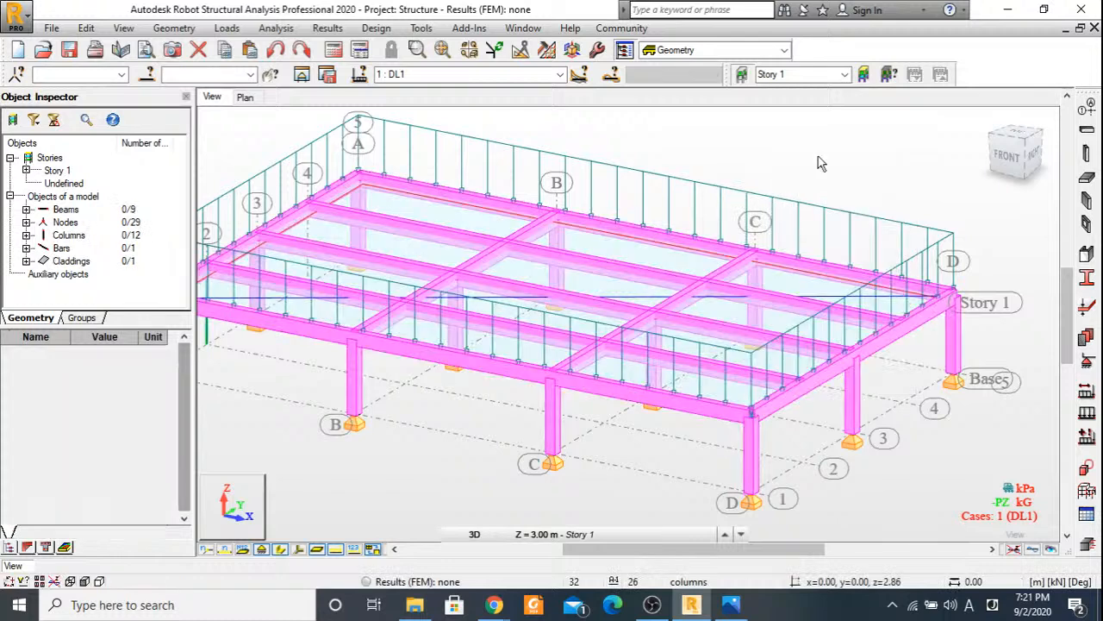
right_click(698, 331)
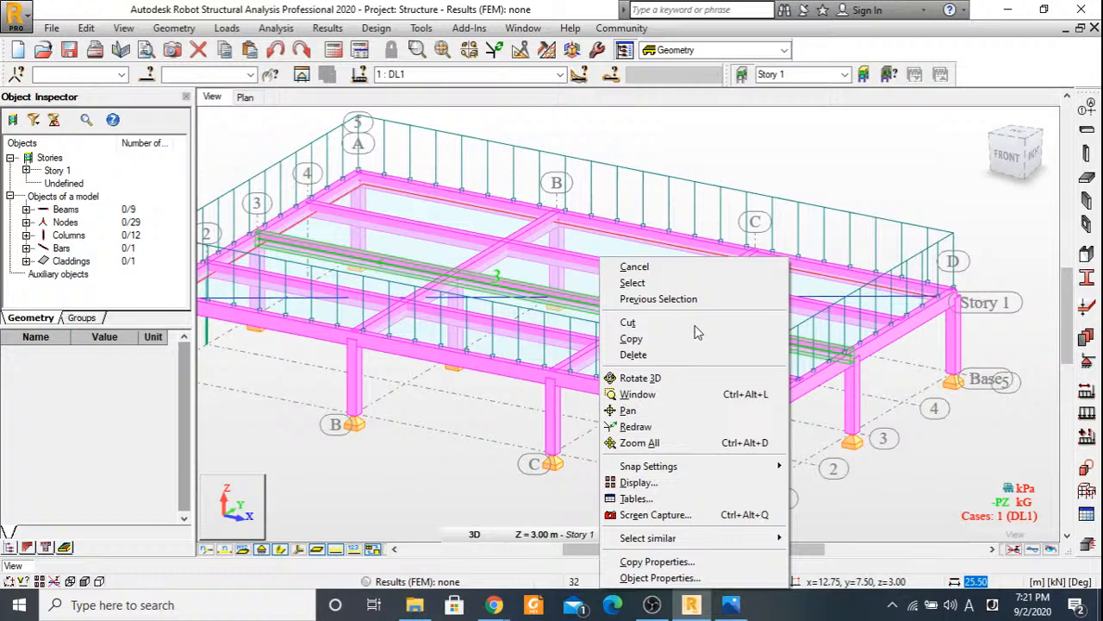
mouse_move(681, 537)
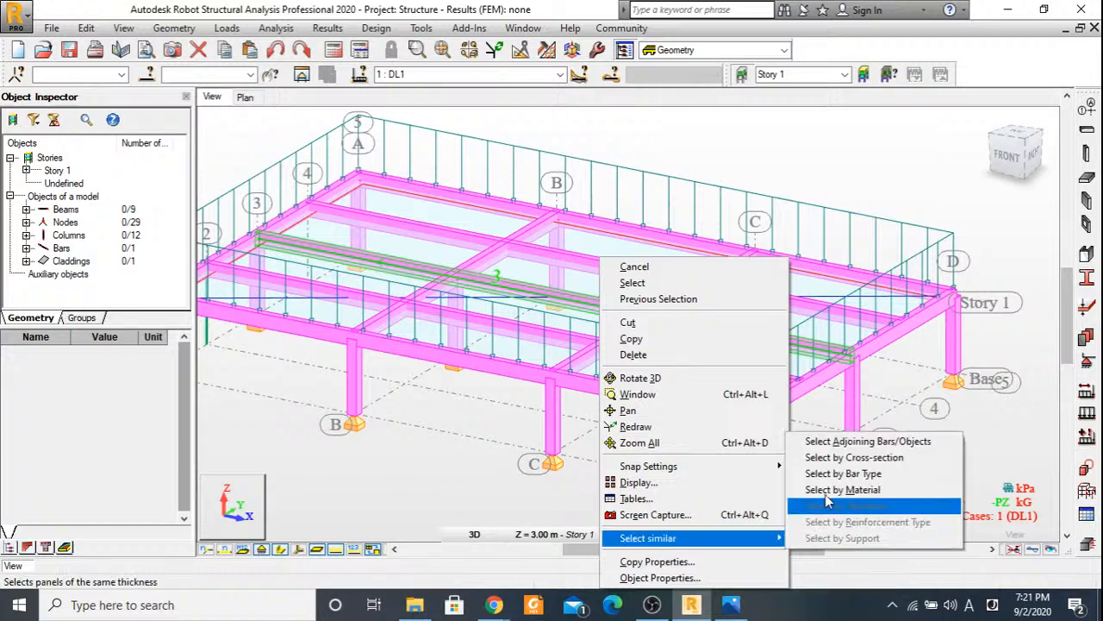
click(828, 503)
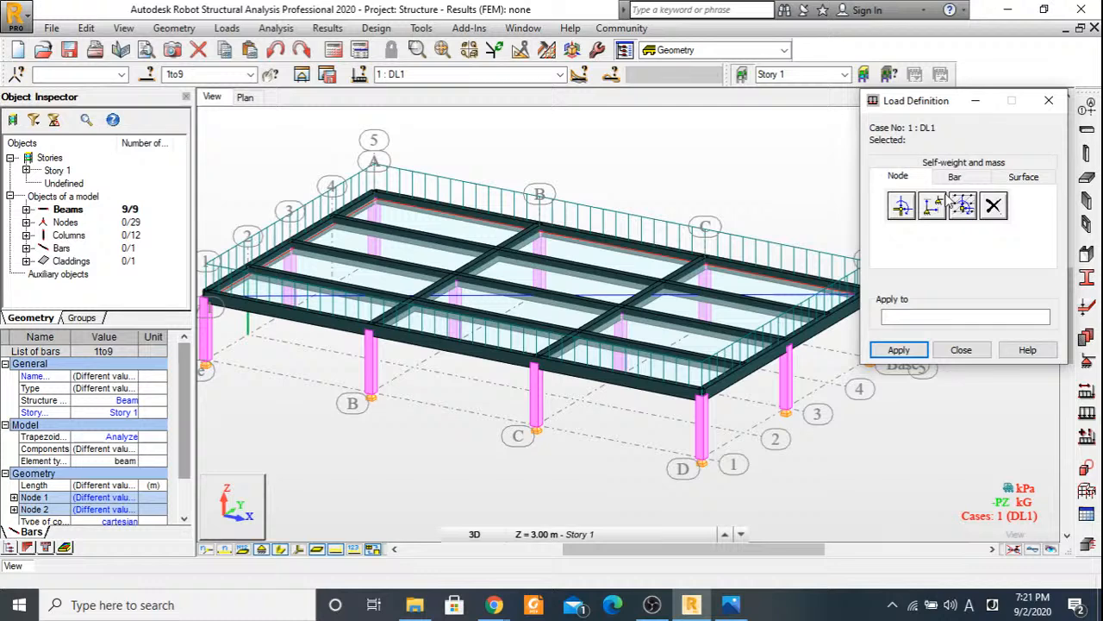
Apply a uniform bar load of -2.88 kN/m in Z to beams 1to9 under DL1, checking the downstand load in the Beam Design image.
click(954, 176)
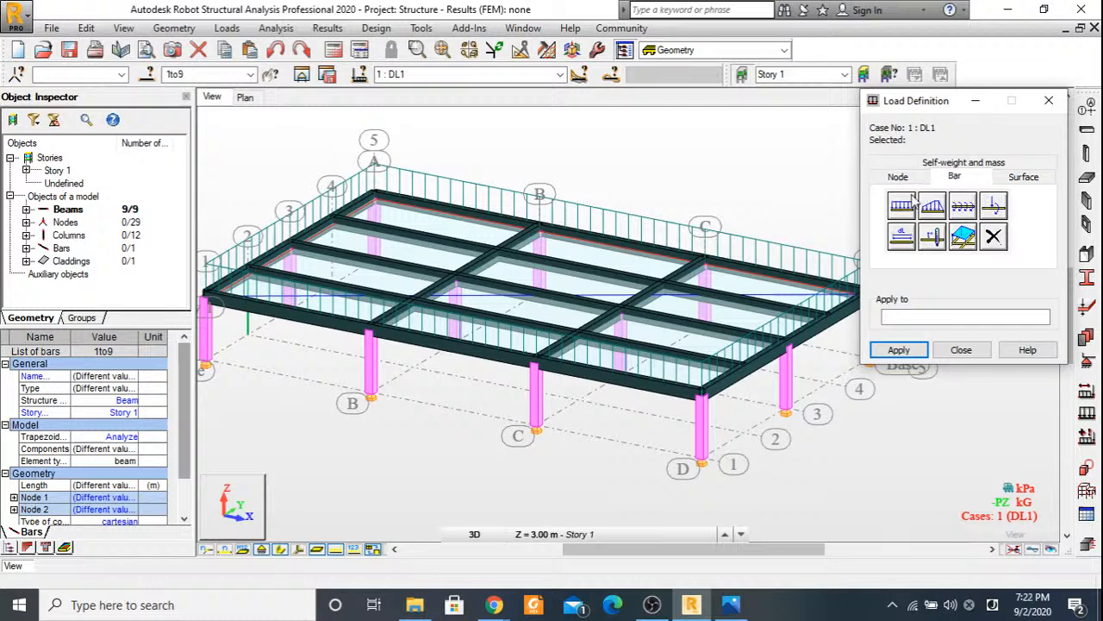
click(912, 200)
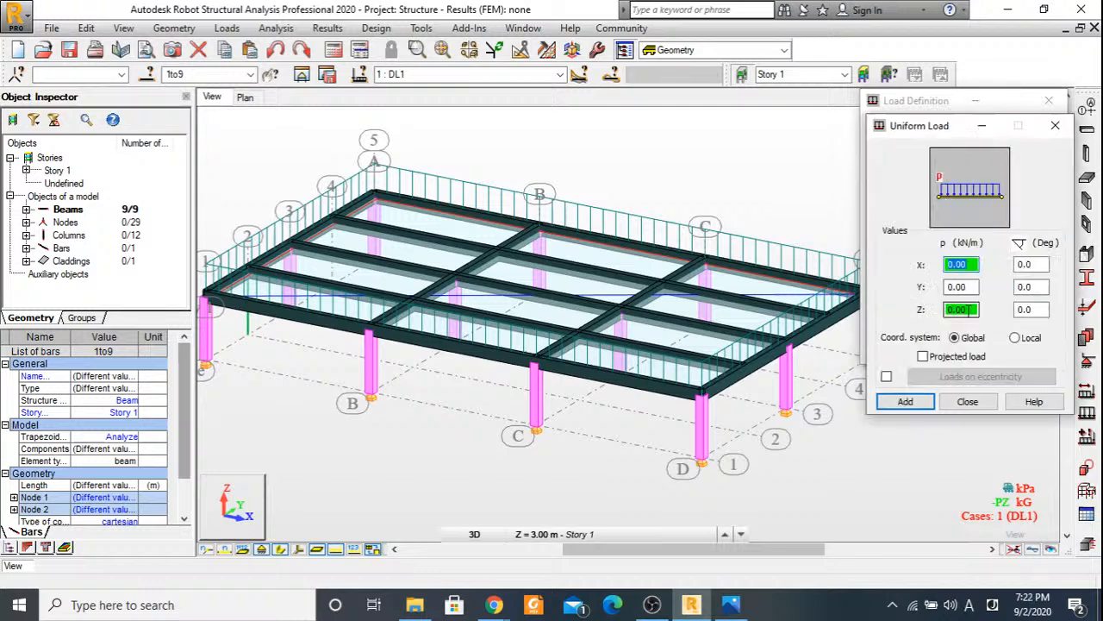
click(731, 604)
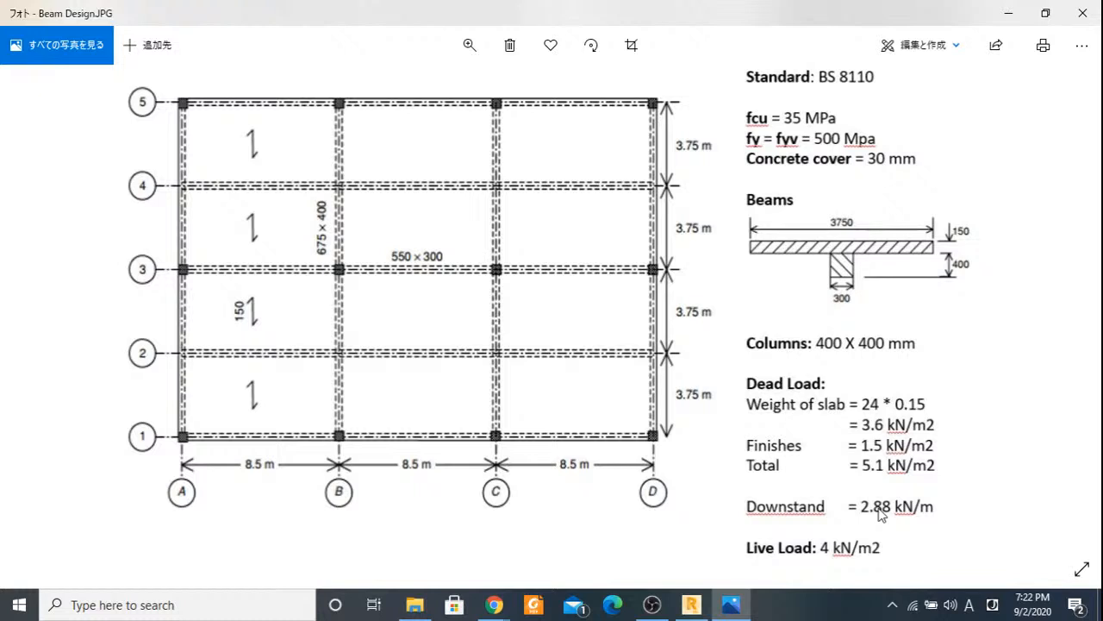
click(1008, 15)
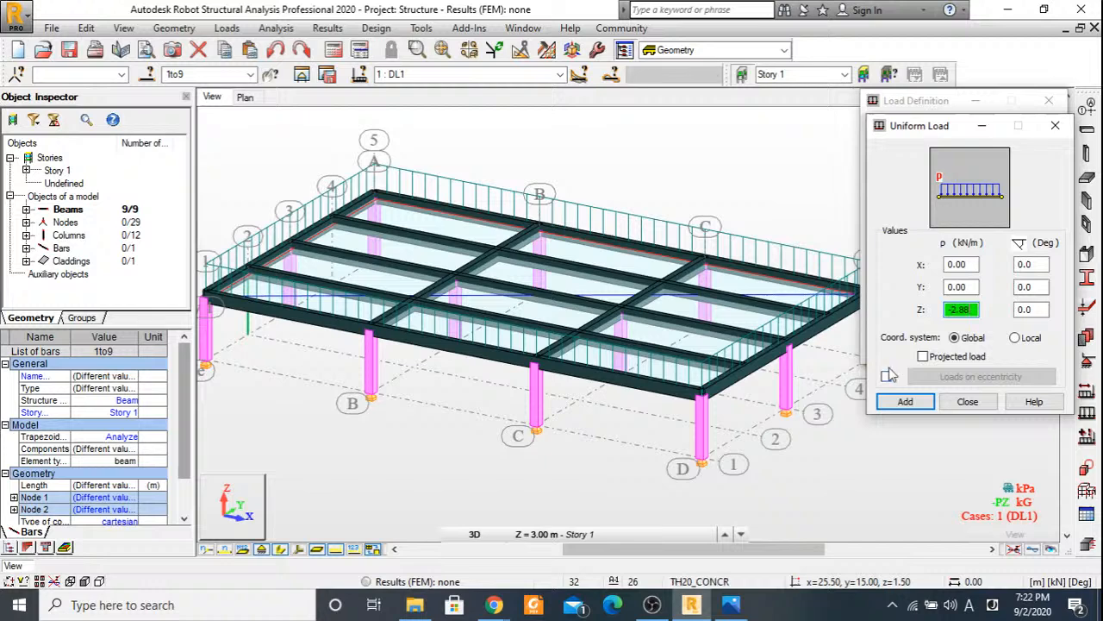
click(905, 401)
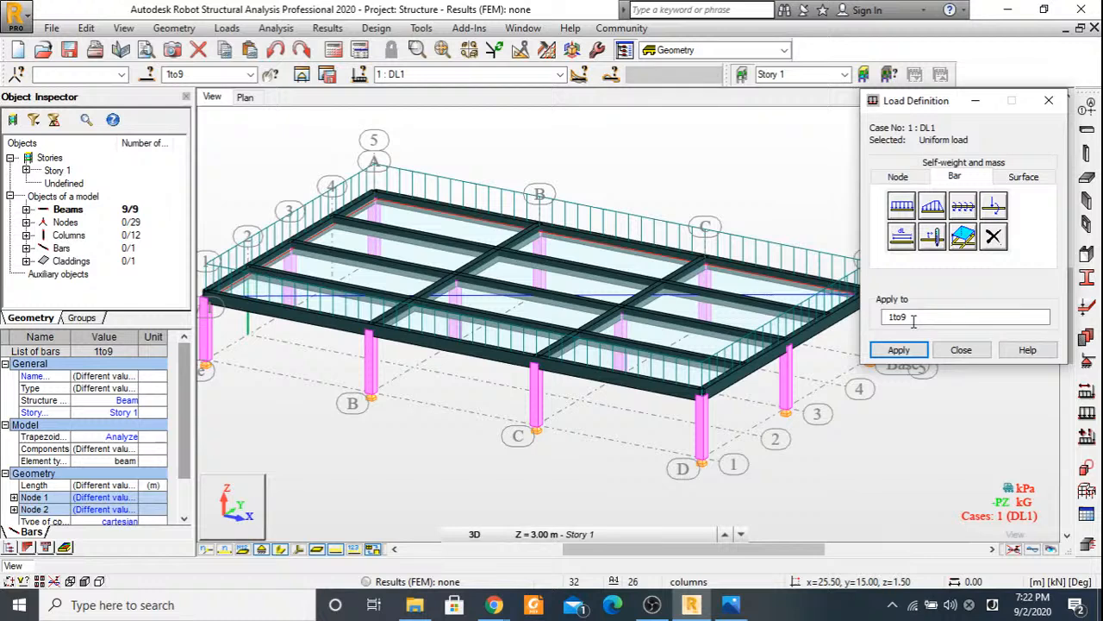
click(899, 349)
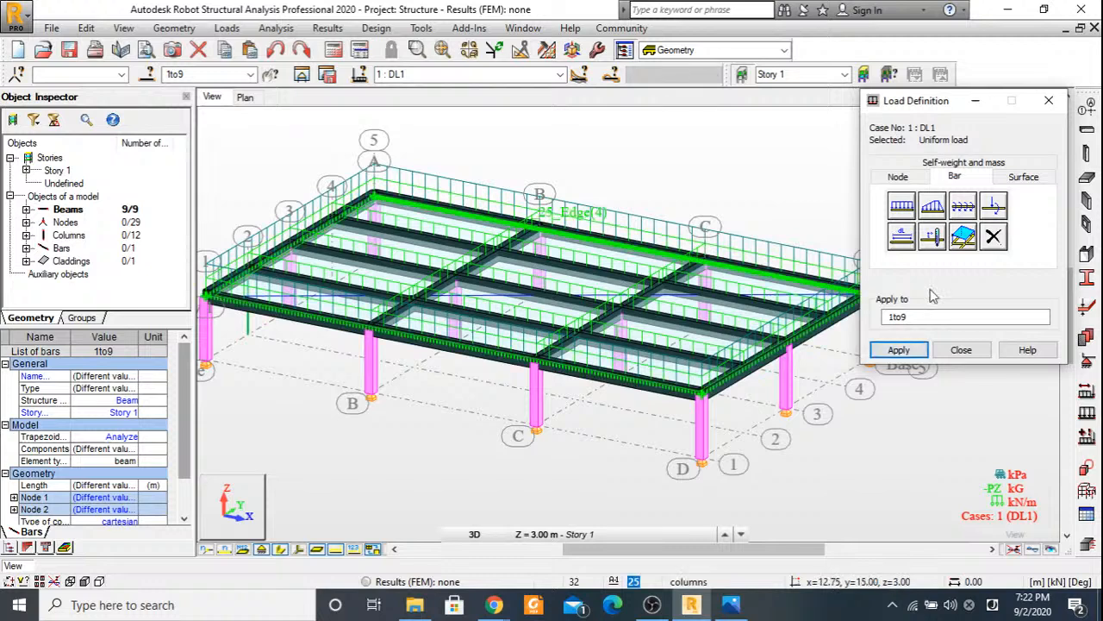
click(961, 350)
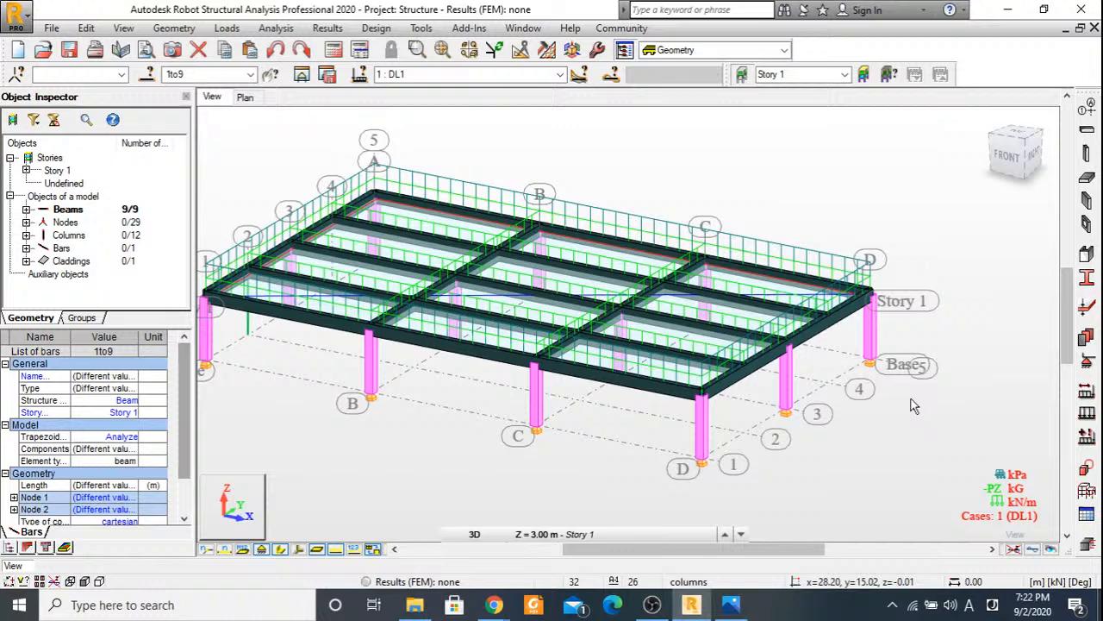
key(Escape)
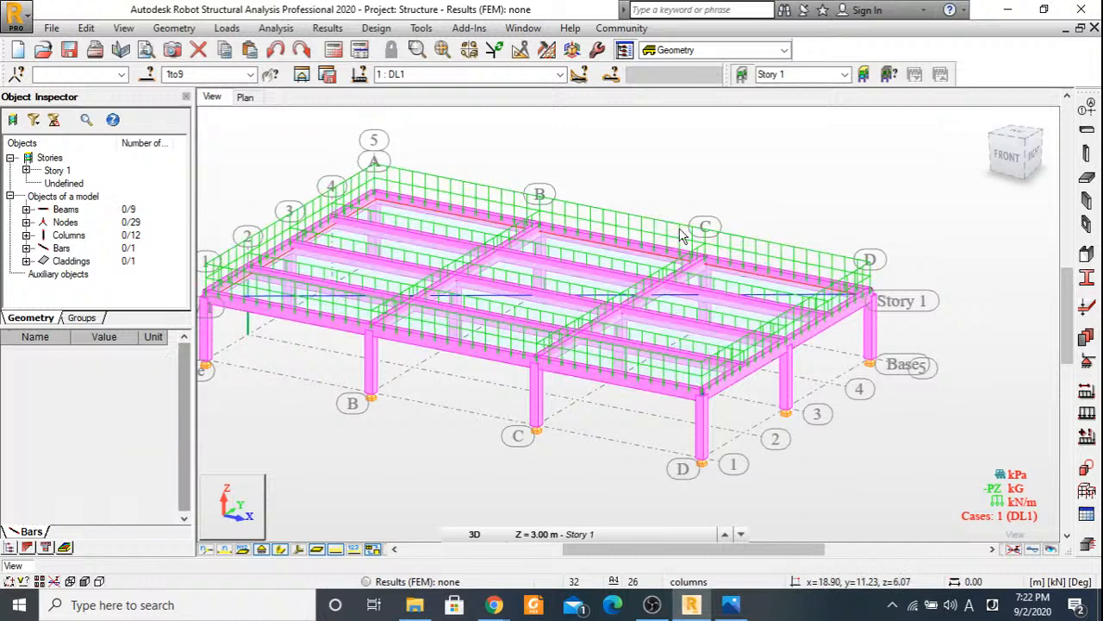
Make LL1 the active load case and define a uniform planar load of -4 kPa in Z, checking the live load in the Beam Design image.
click(496, 74)
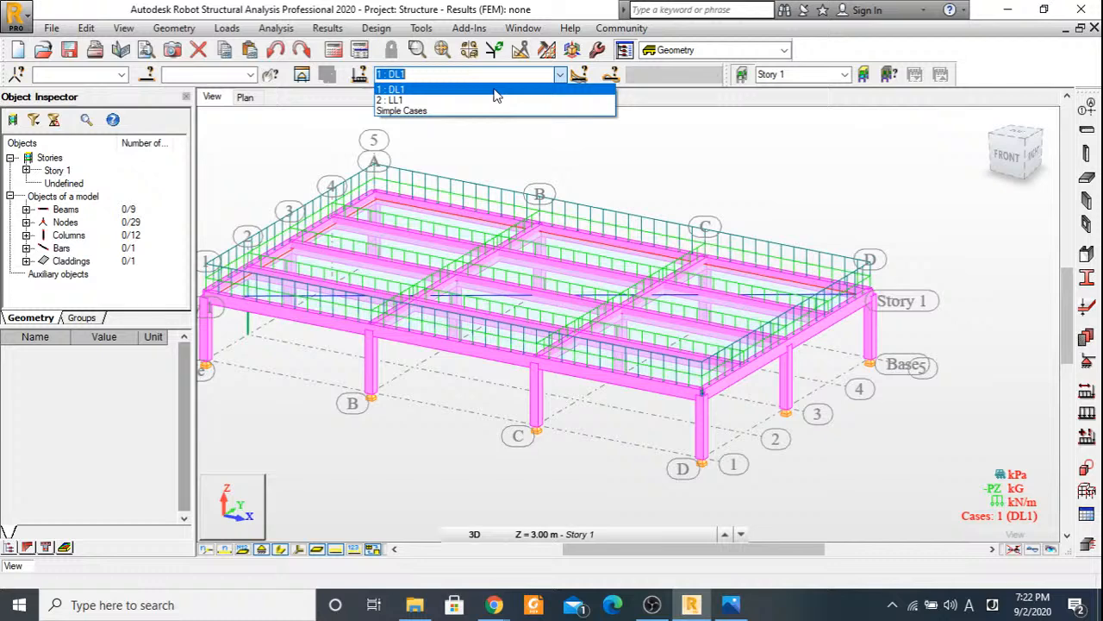
click(482, 100)
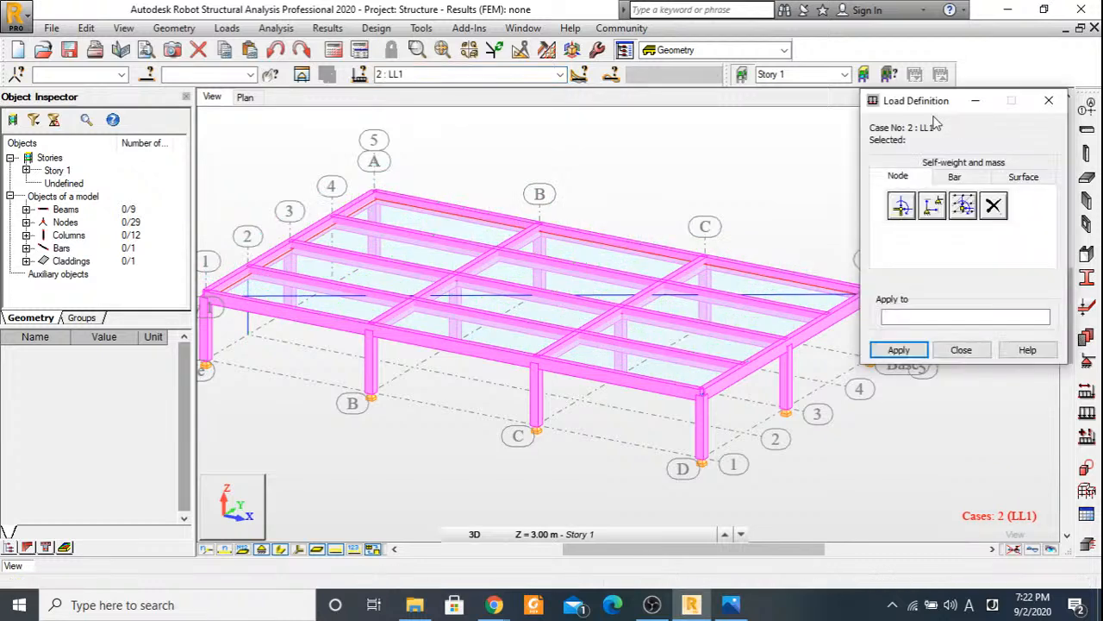
click(1024, 177)
click(902, 205)
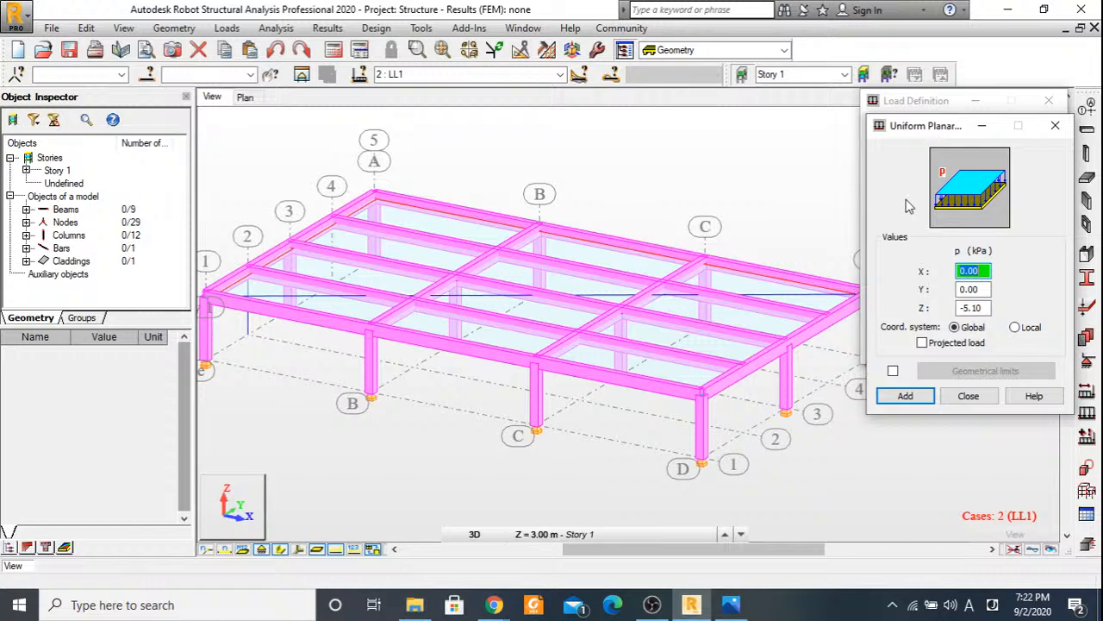
click(735, 609)
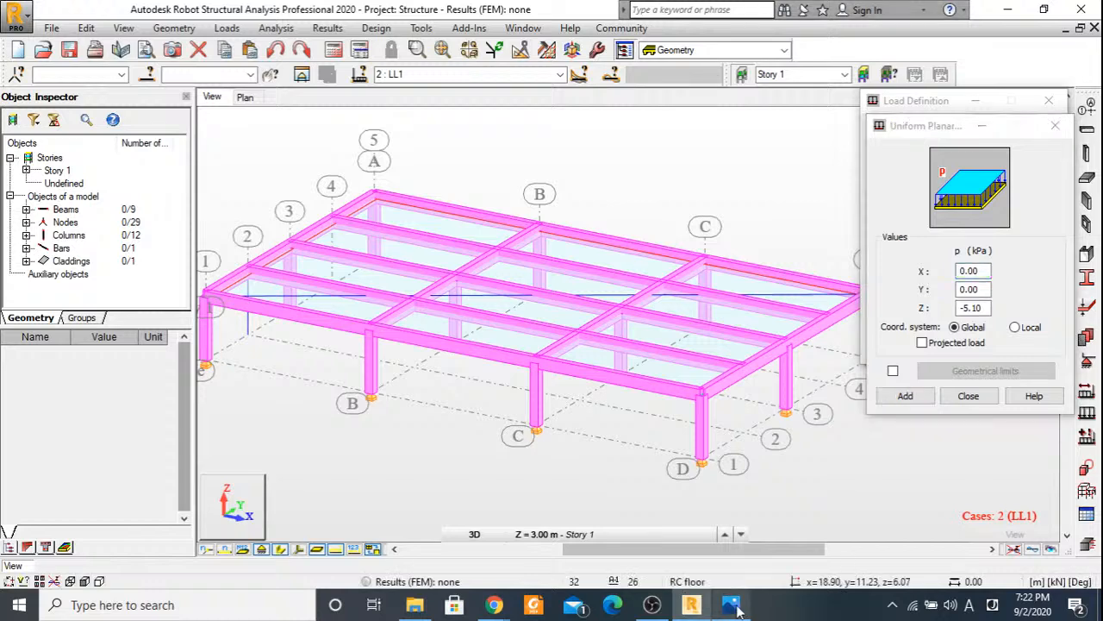
click(733, 607)
key(alt+Tab)
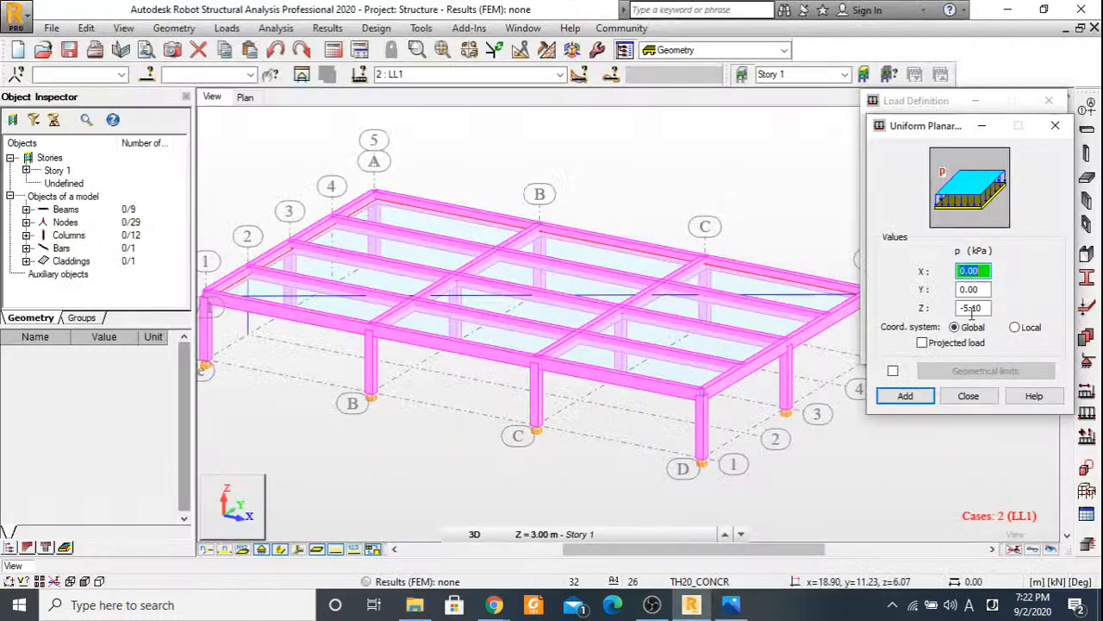
double_click(972, 309)
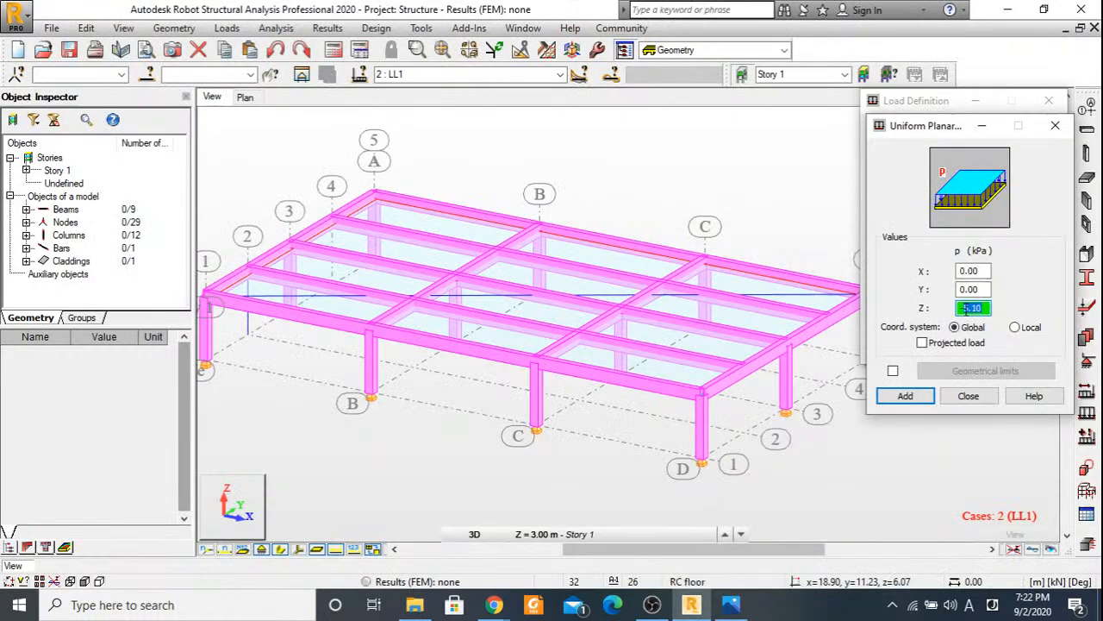
text(-4)
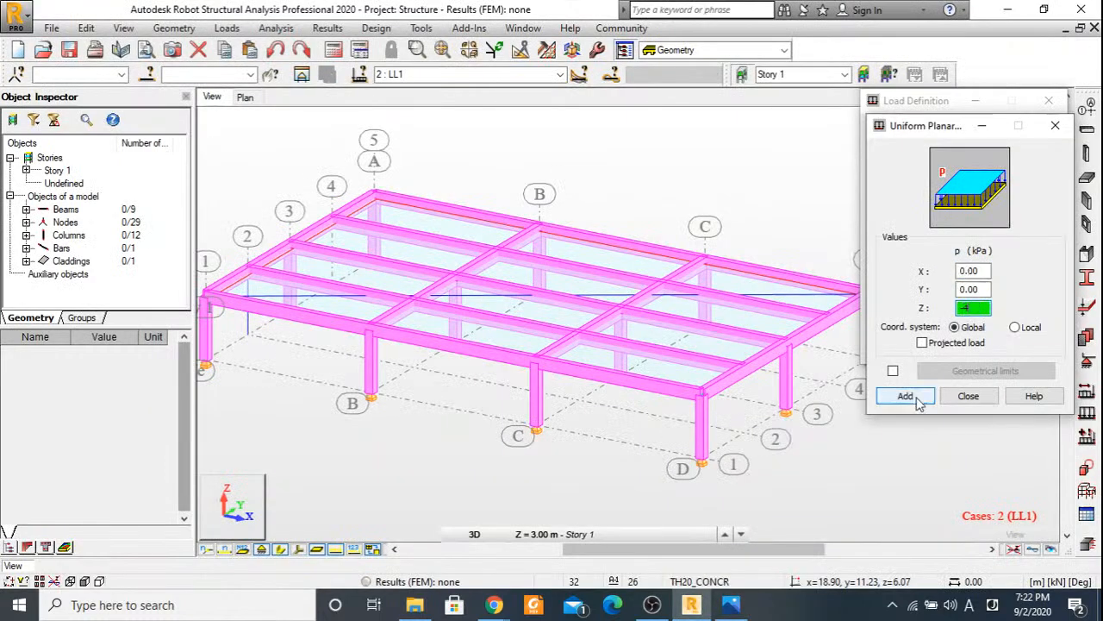
Apply a uniform planar load of -4 kPa in the global Z direction to the Story 1 floor cladding for load case LL1.
click(917, 402)
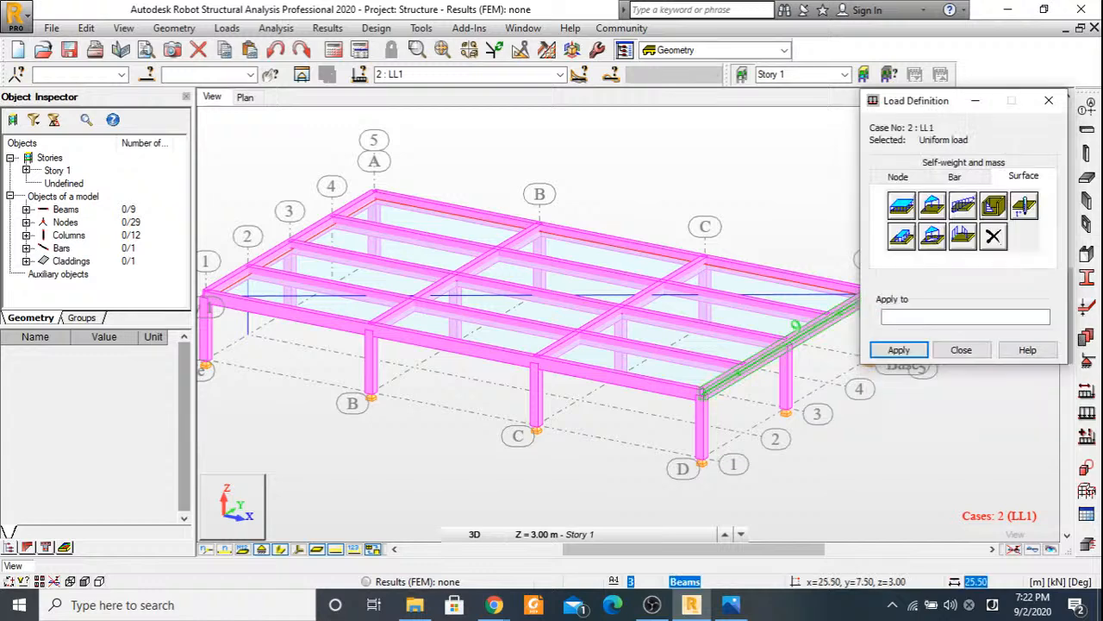
click(748, 349)
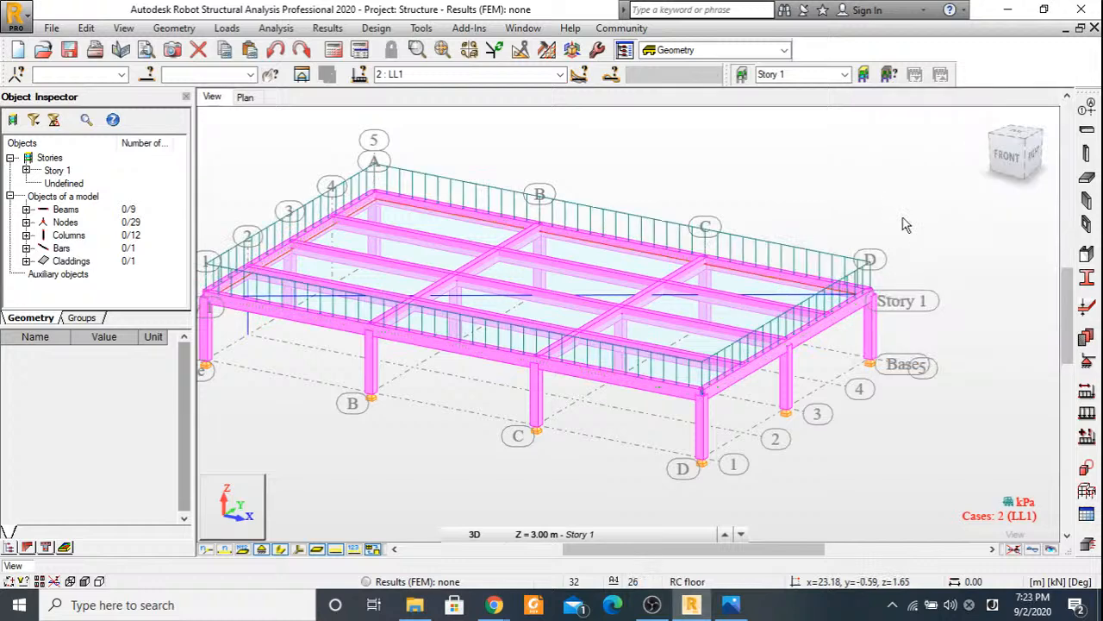
middle_drag(570, 191, 689, 194)
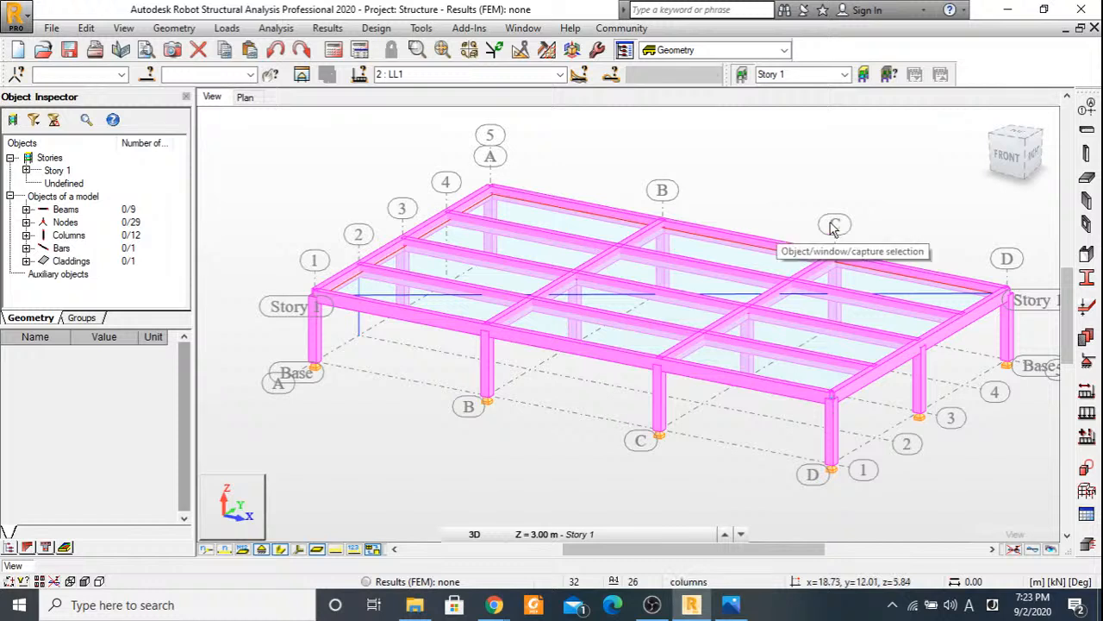
middle_drag(834, 225, 820, 225)
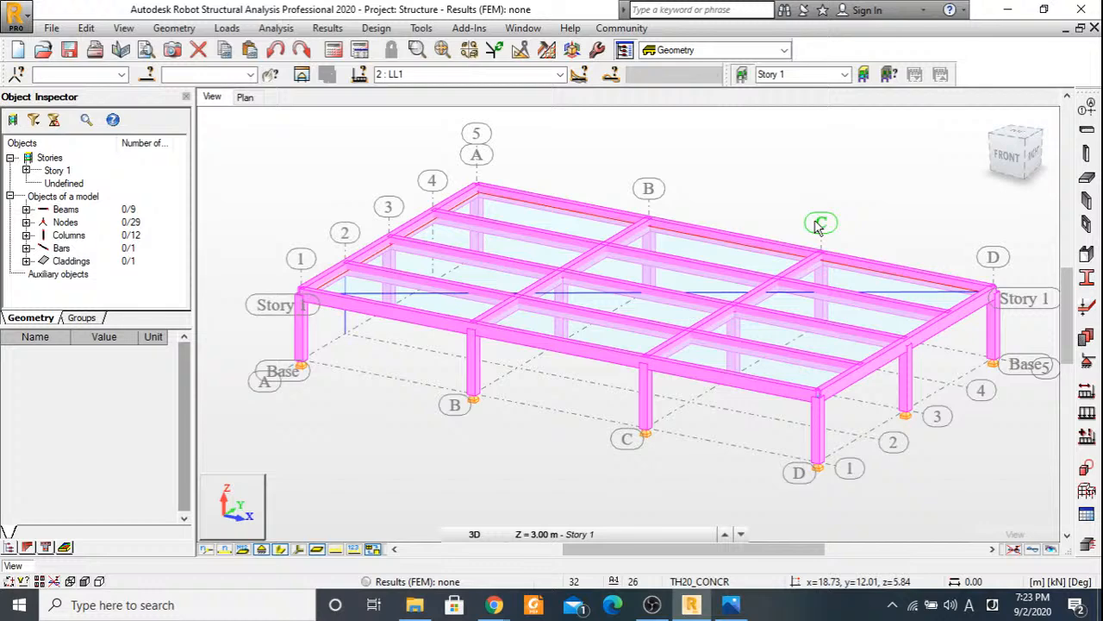
Try to generate full automatic load combinations according to BS8110.
click(227, 27)
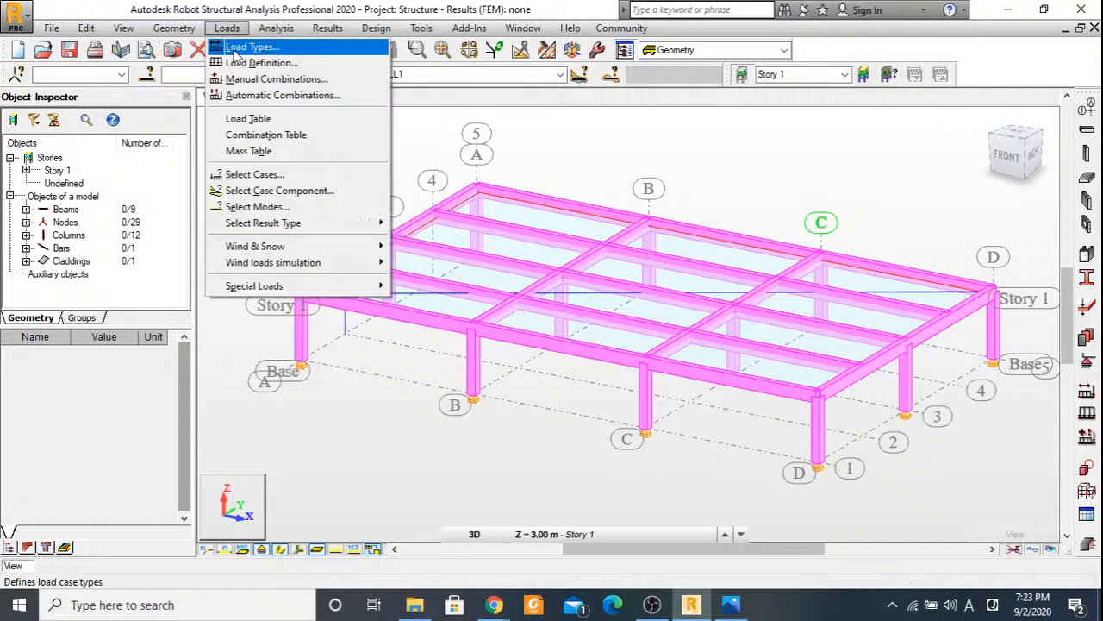
click(246, 101)
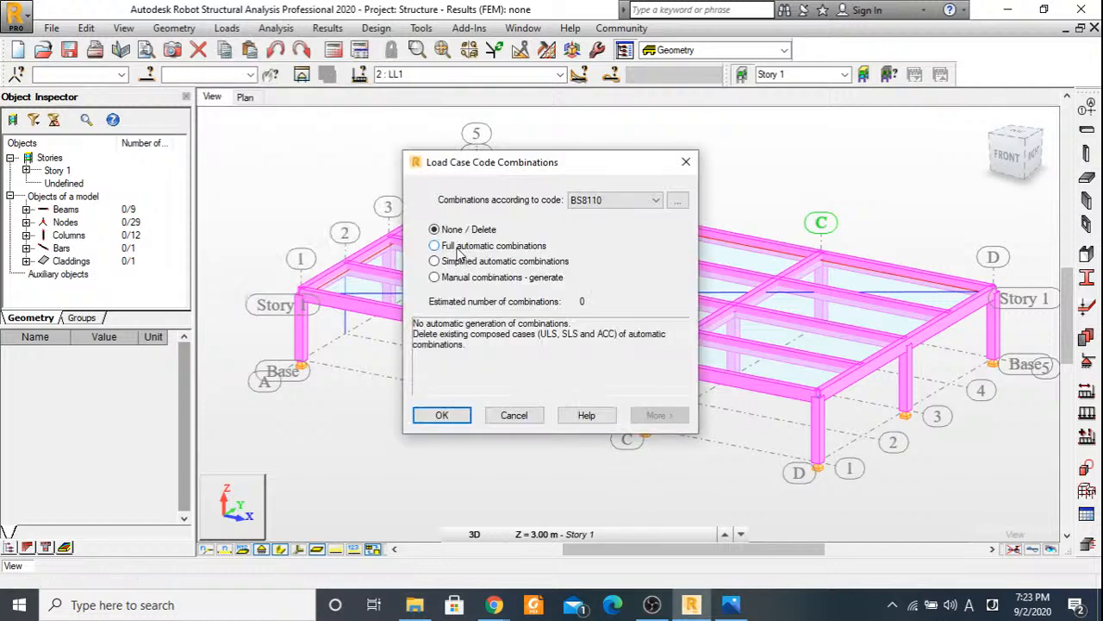
click(460, 248)
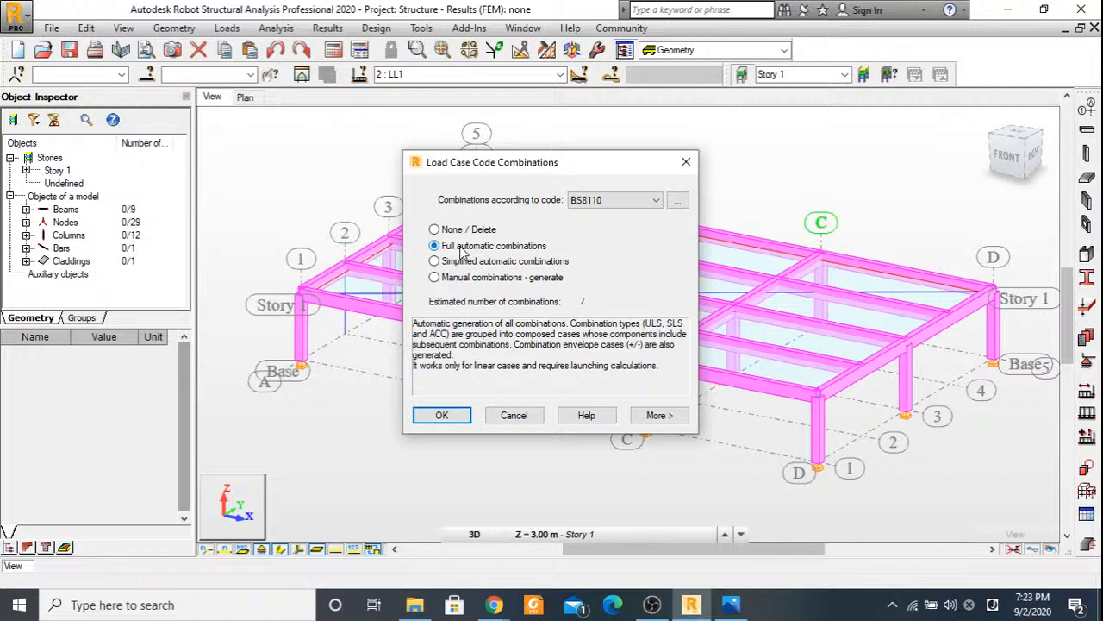
click(457, 419)
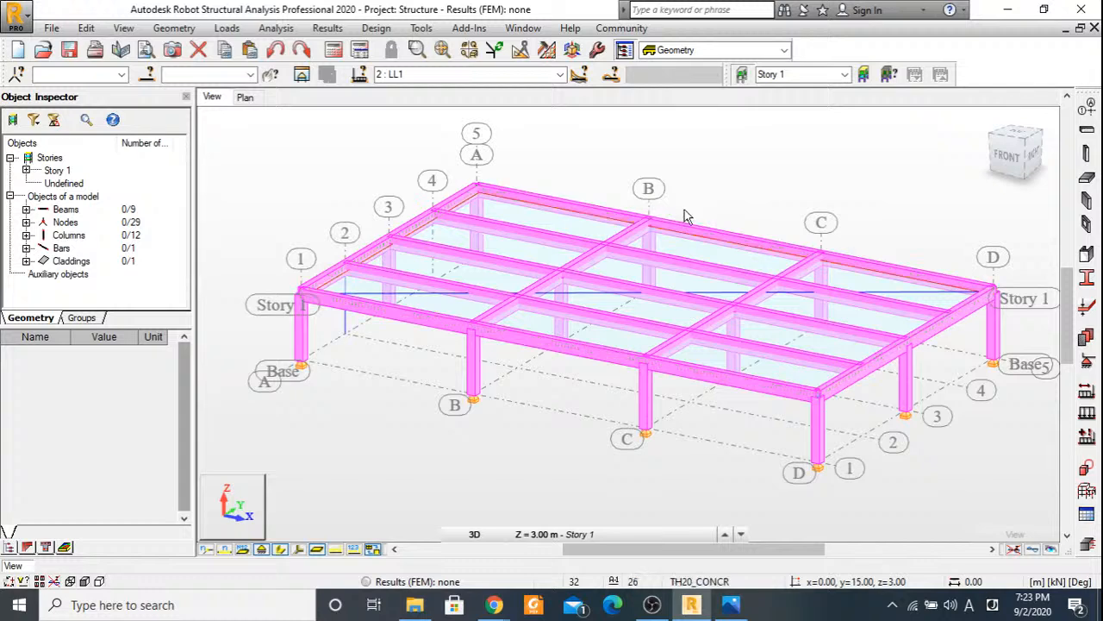
Reconfirm the full automatic combination setting and check the load case list for generated combinations.
click(227, 28)
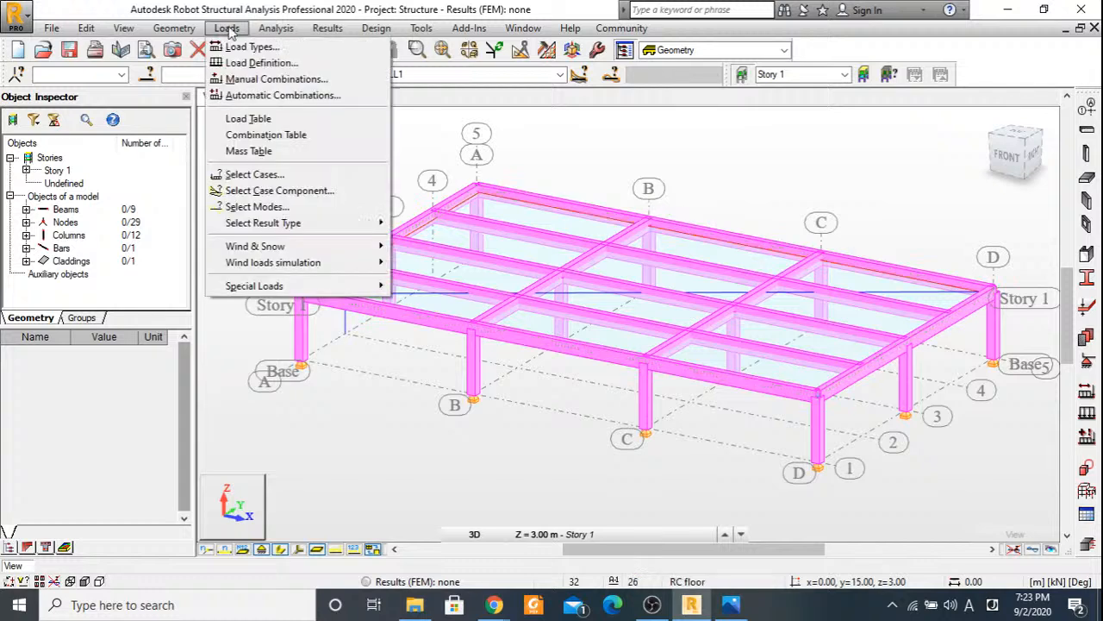
click(246, 95)
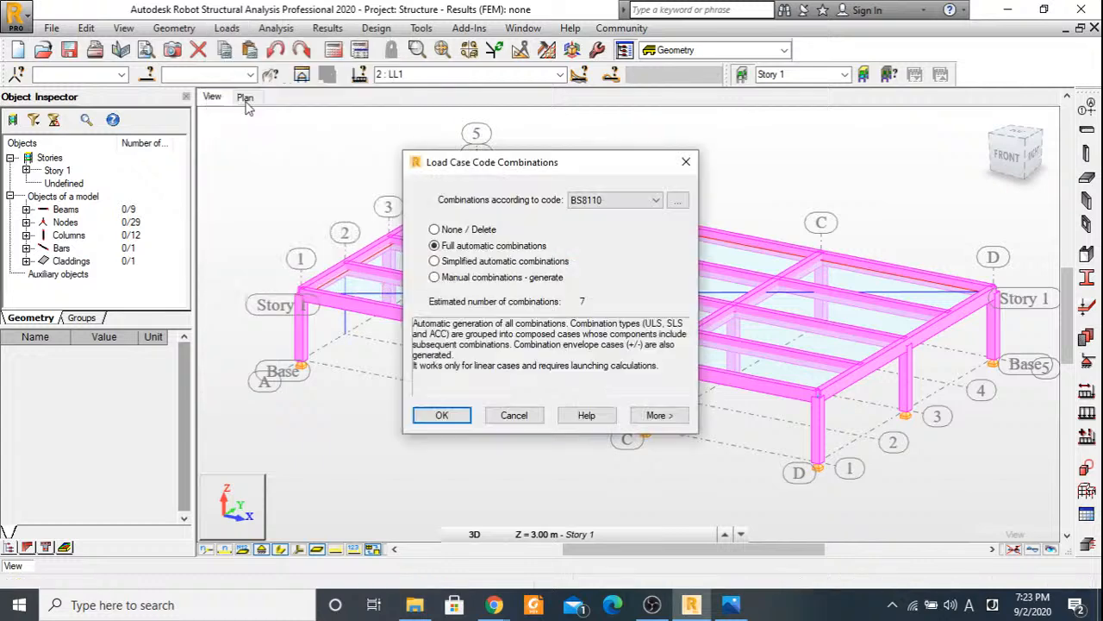
click(457, 415)
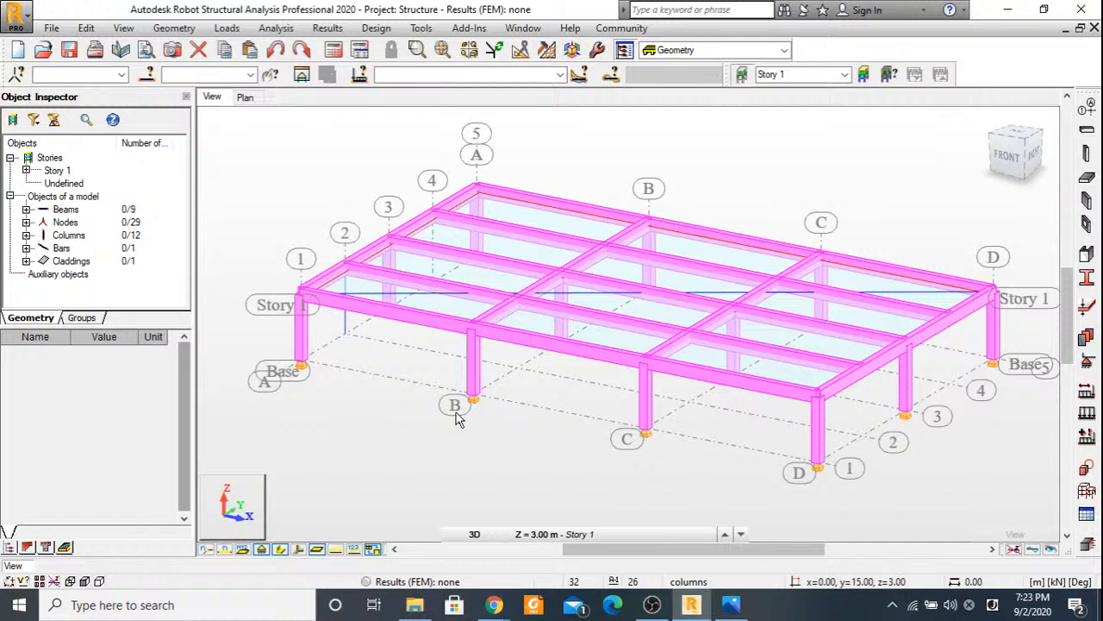
click(560, 75)
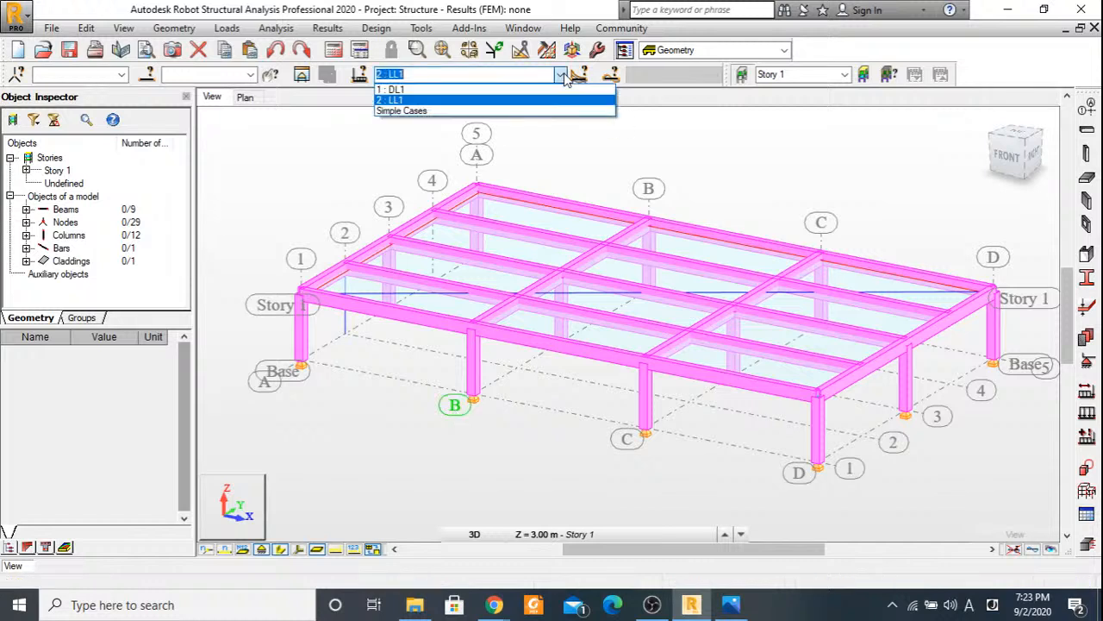
click(726, 186)
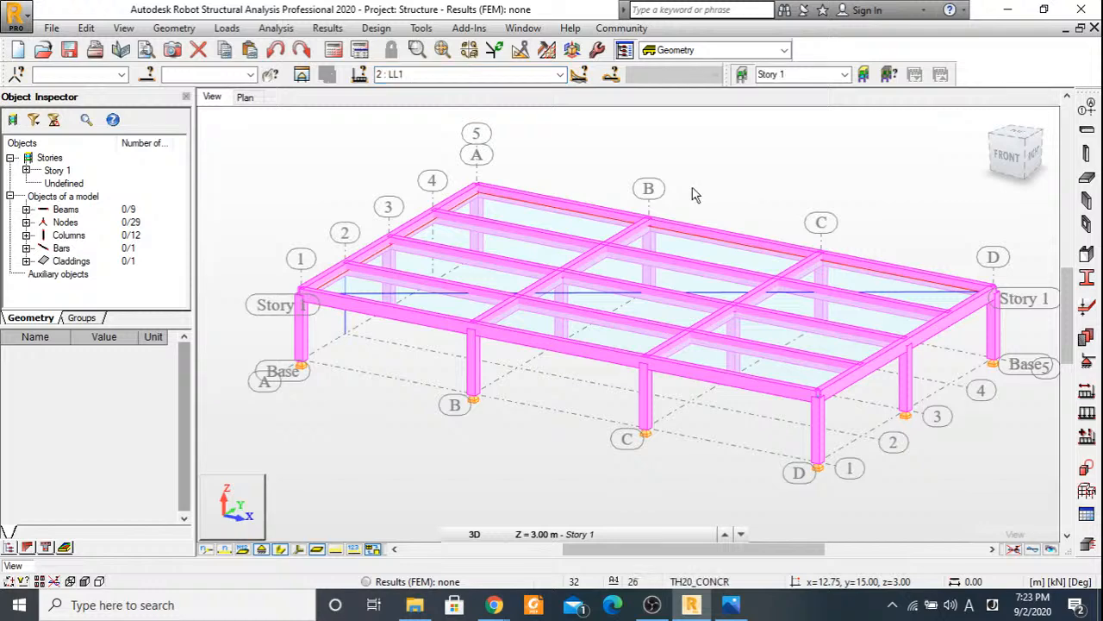
Recheck the automatic combination settings and review the load factors and combination formulas in the BS8110 regulations.
click(226, 28)
click(283, 94)
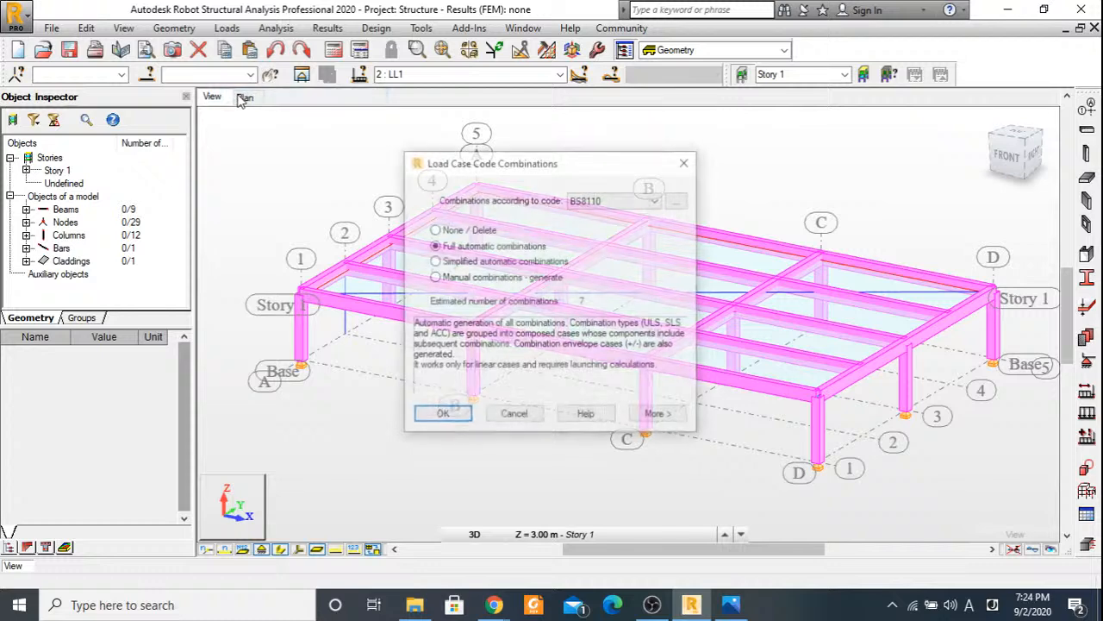
click(442, 416)
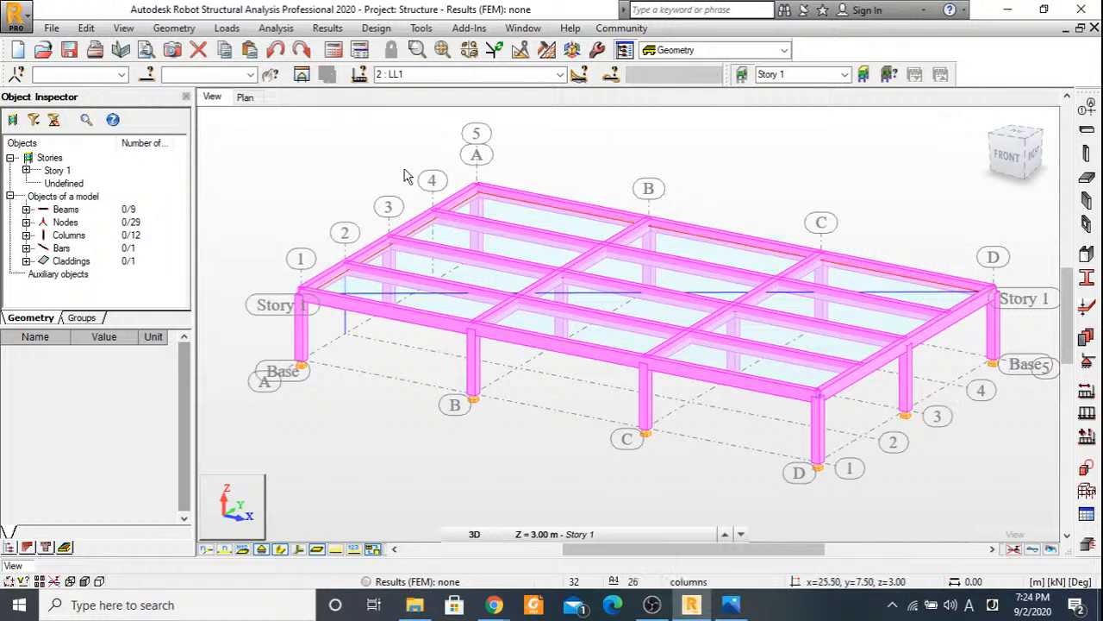
click(226, 28)
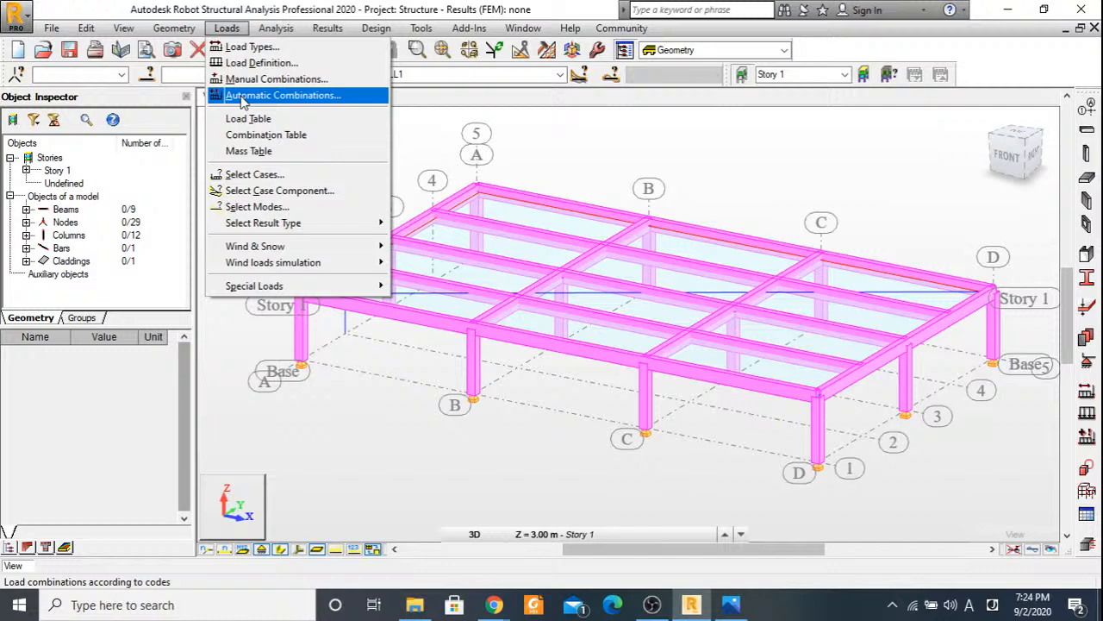
click(242, 97)
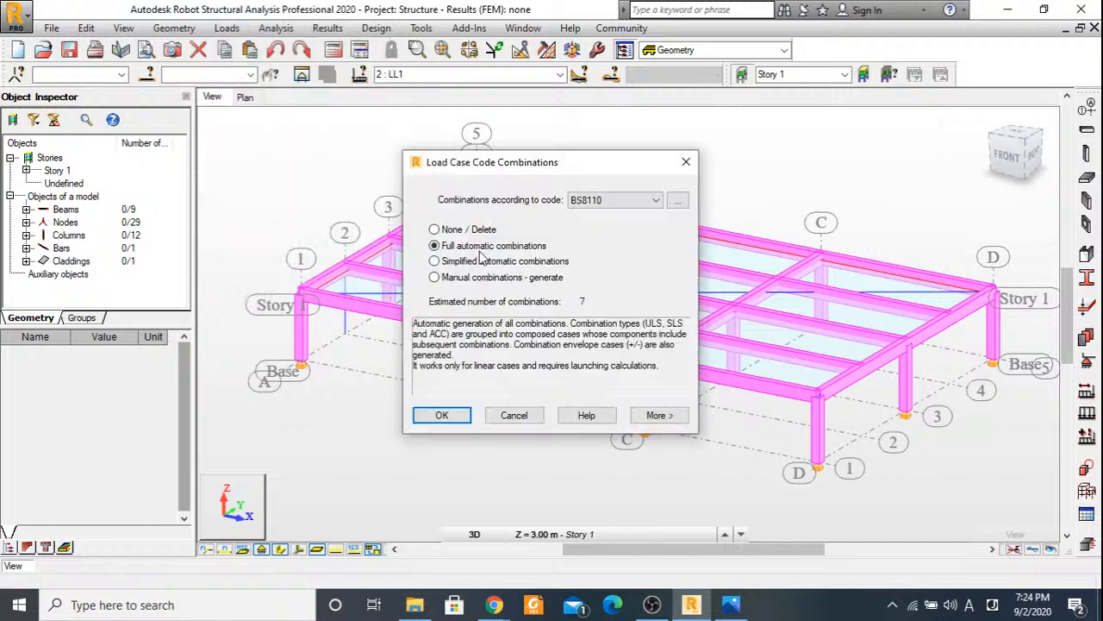
click(679, 200)
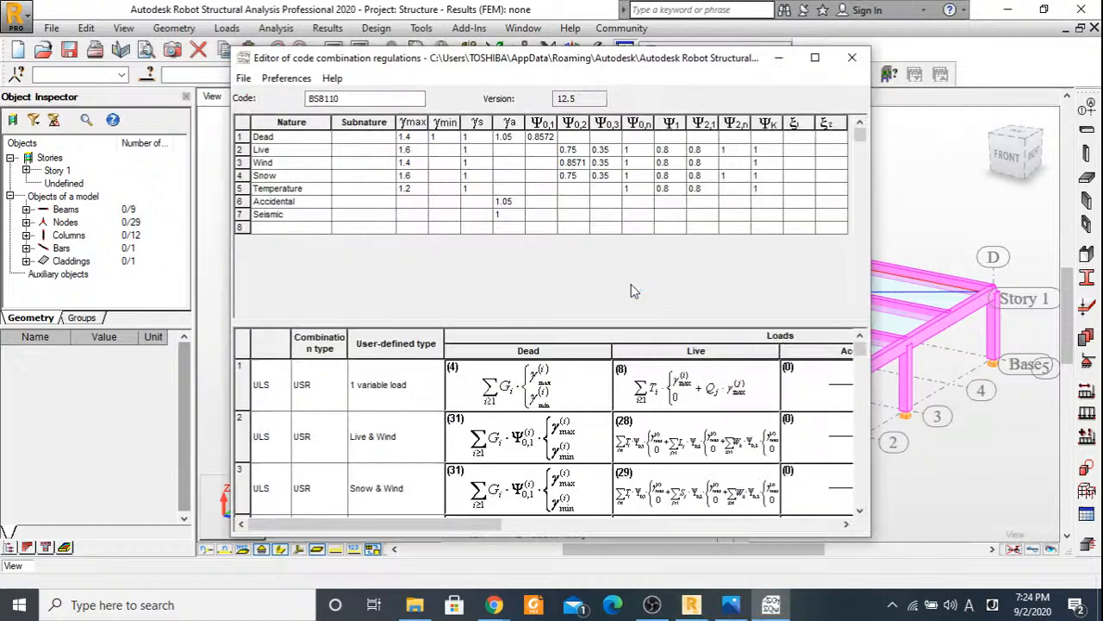
click(852, 54)
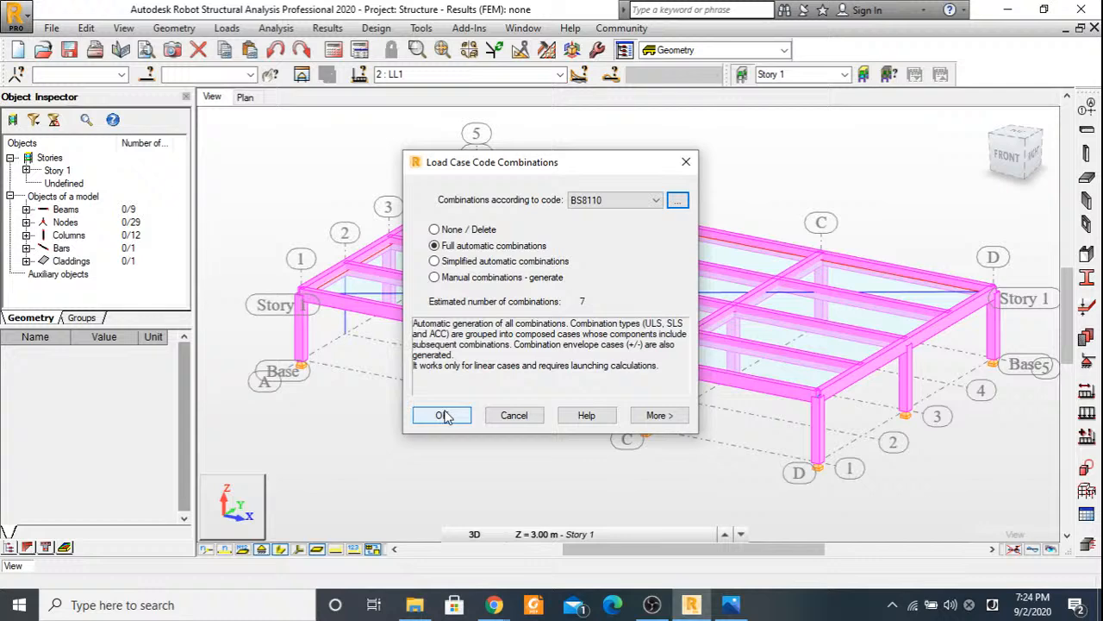
click(442, 416)
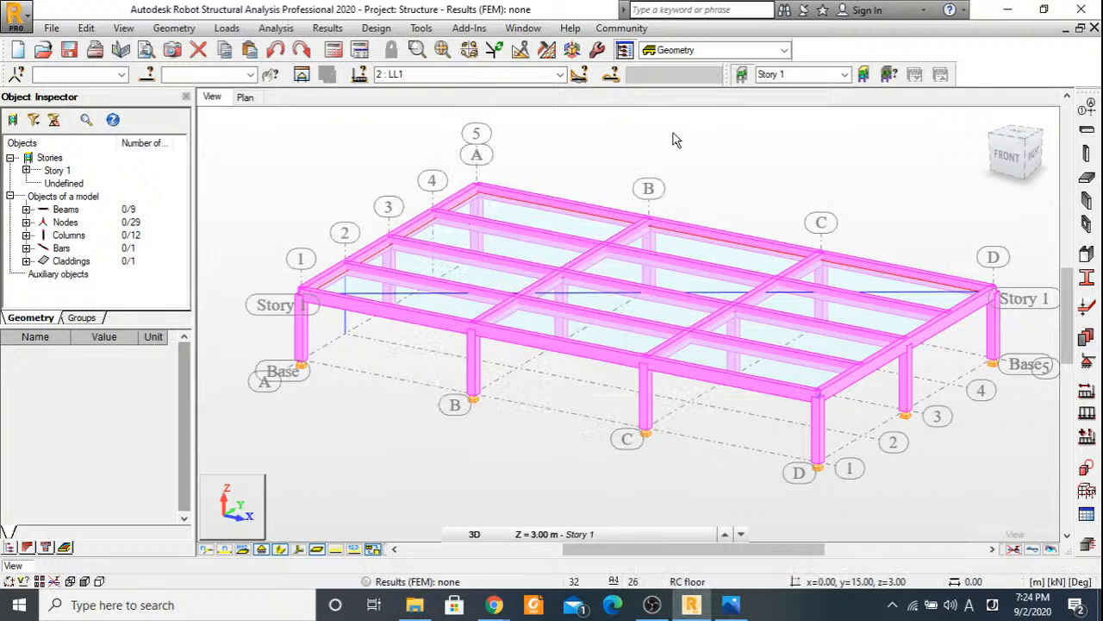
Save the project as RC Beam Design in the Structural Analysis with RSAP folder.
click(50, 29)
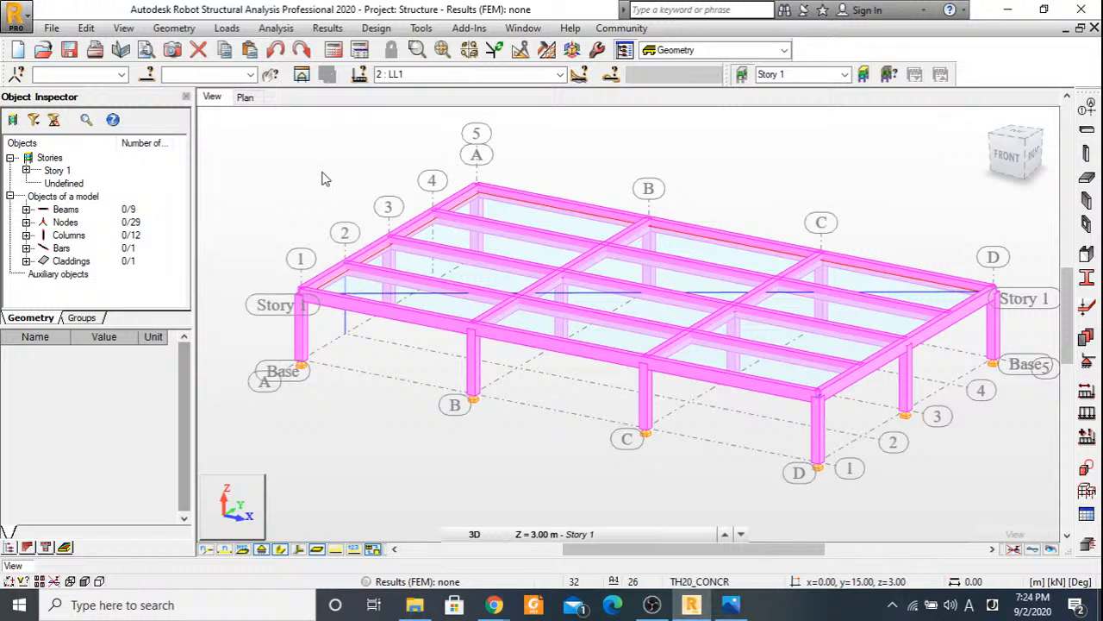
key(ctrl+s)
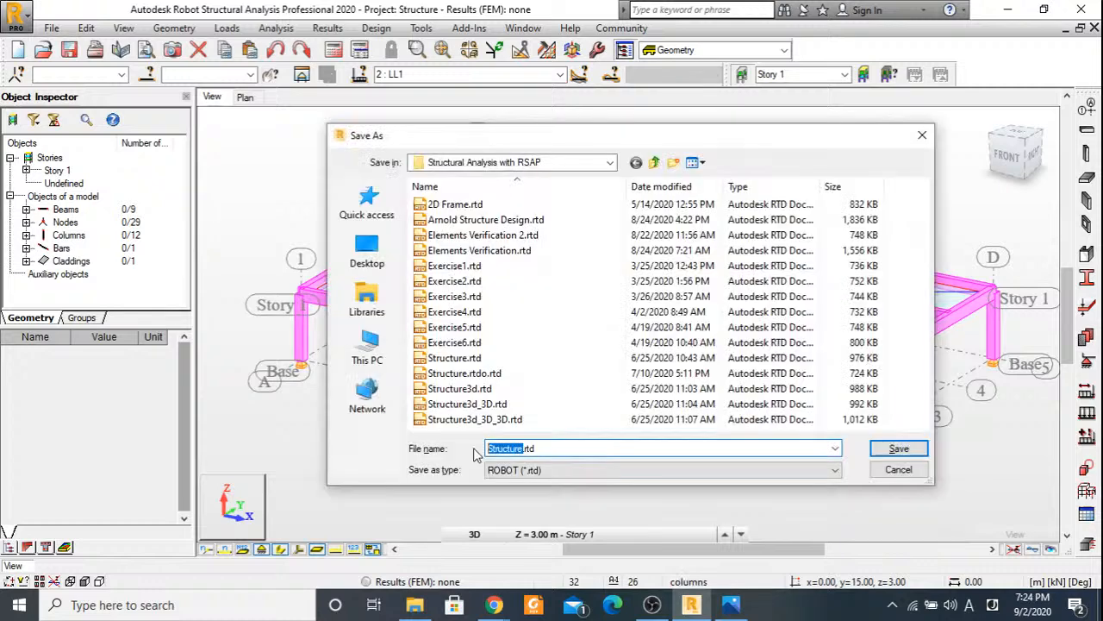
text(Beam Desig)
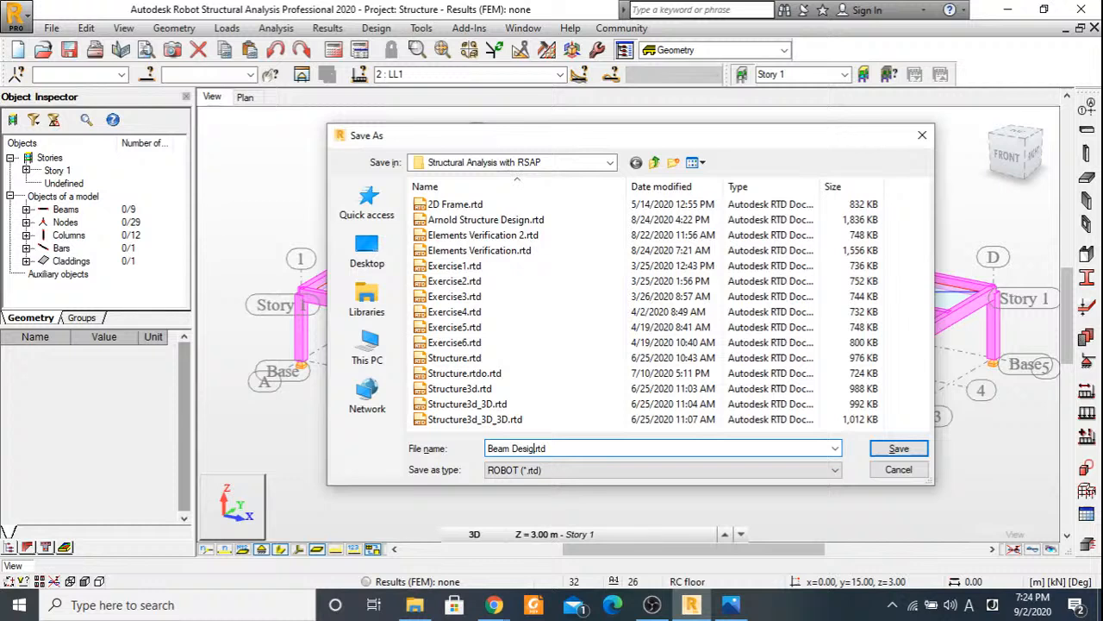
text(n)
text(RC)
key(Return)
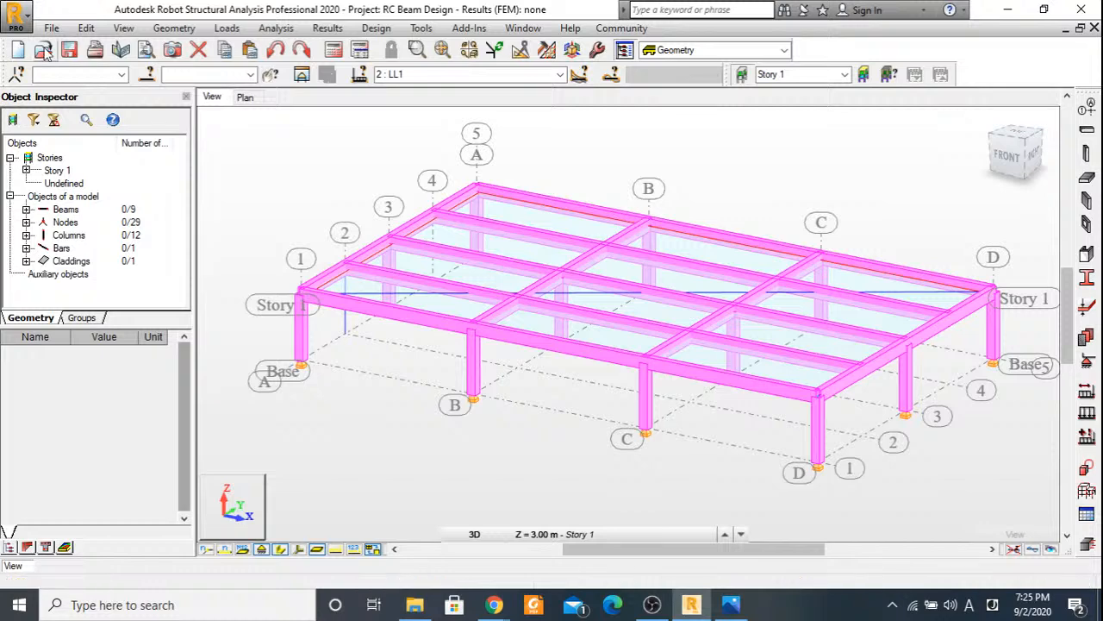
Open the 2D Frame project, and reopen the RC Beam Design project to reload it.
click(44, 51)
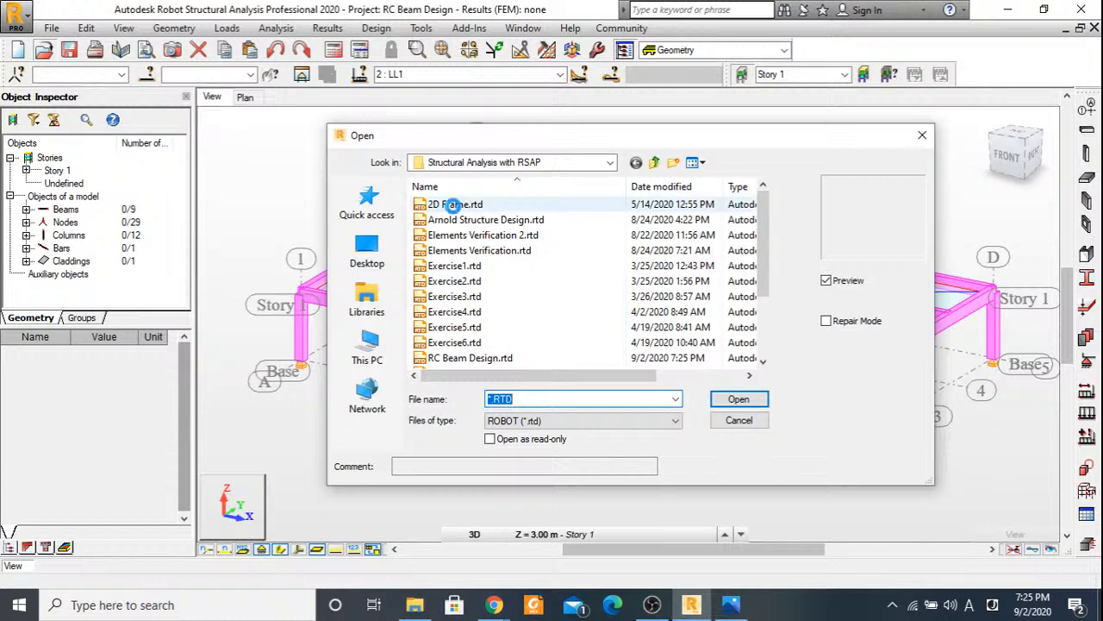
click(743, 418)
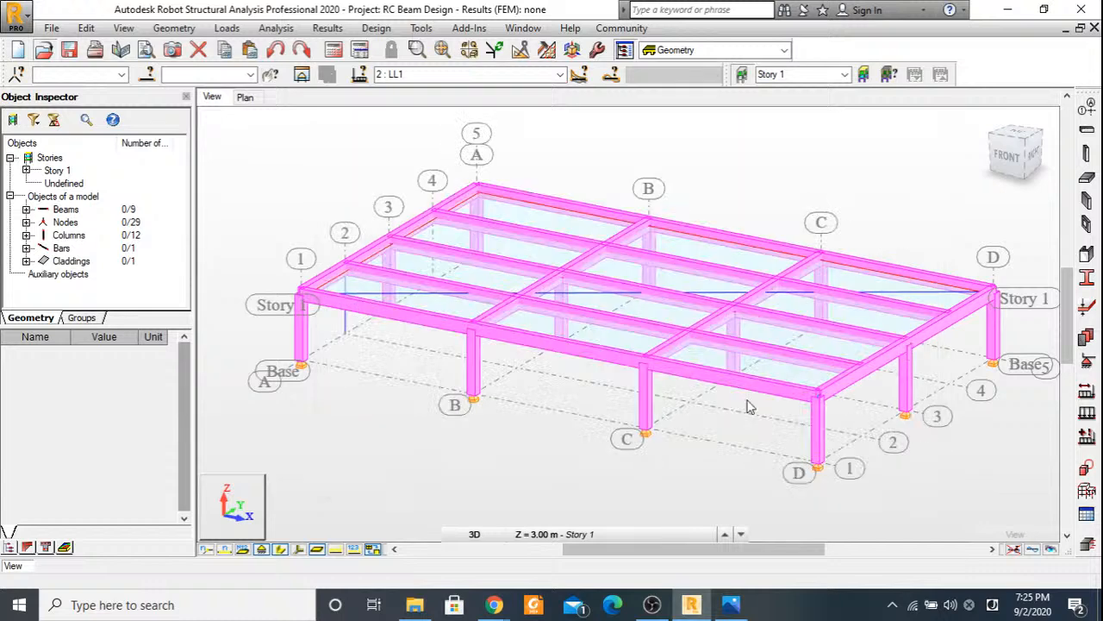
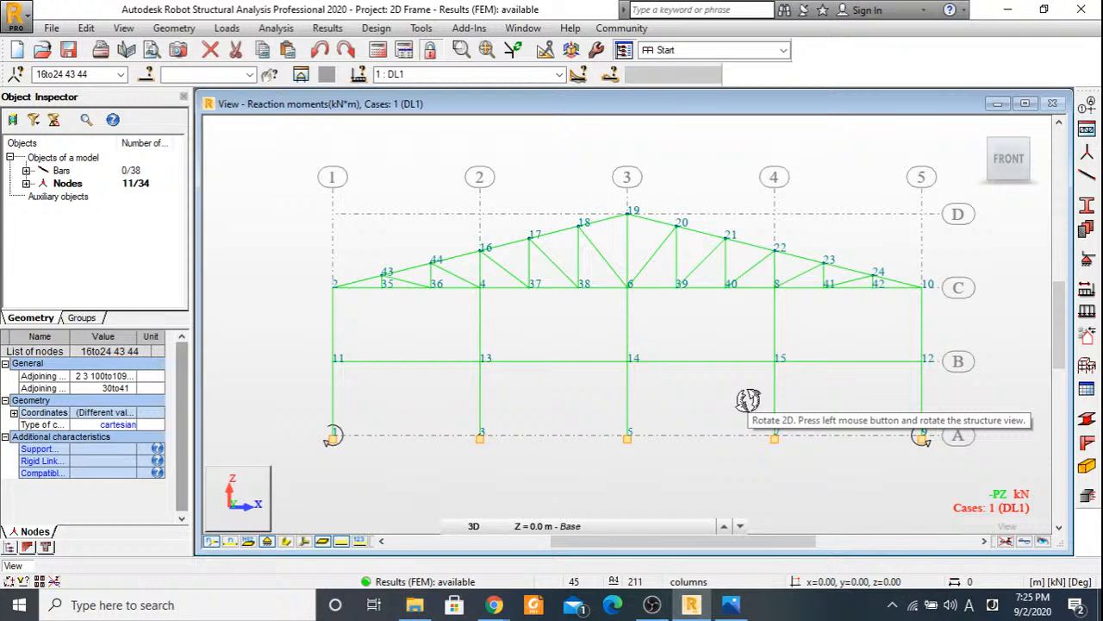
click(43, 50)
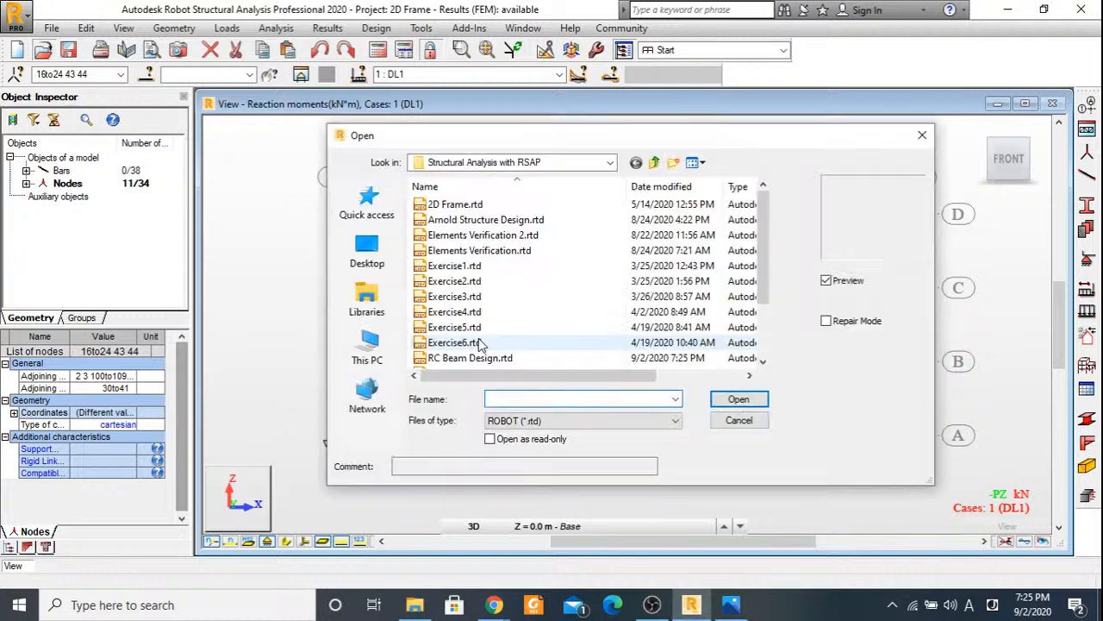
click(462, 357)
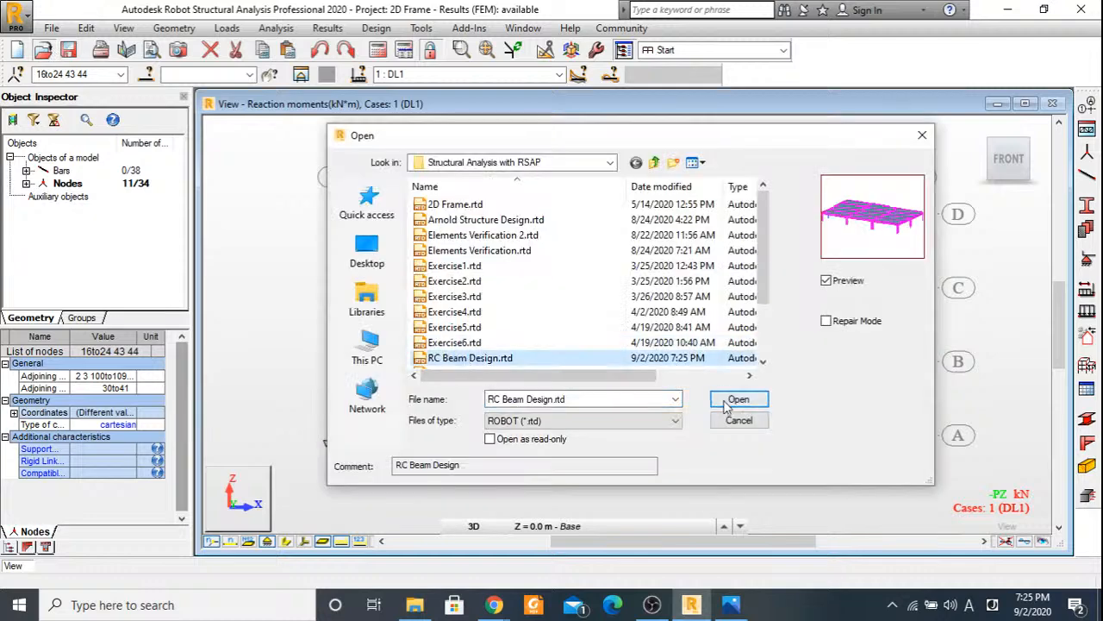
click(729, 401)
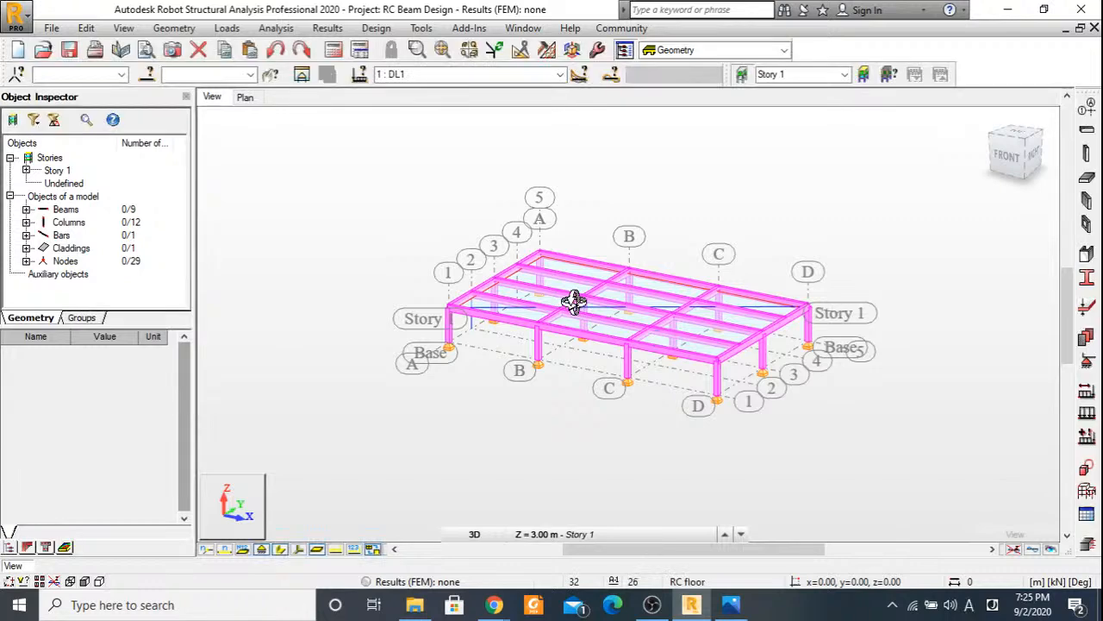
Generate full automatic load combinations according to BS8110 for the reloaded RC Beam Design model.
scroll(574, 300, up, 2)
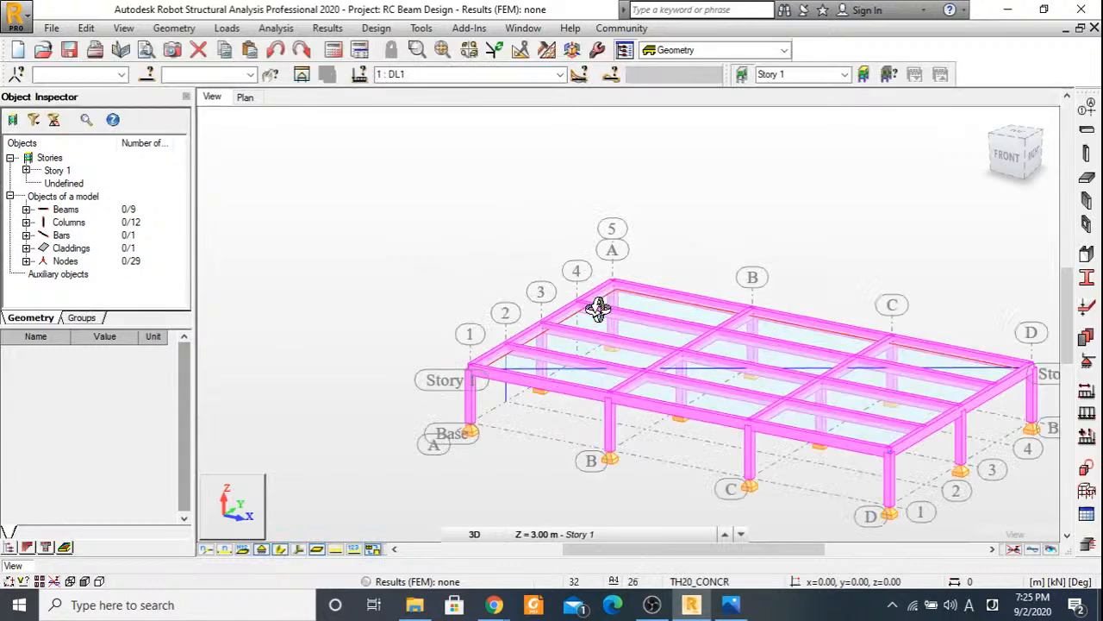
middle_drag(598, 309, 433, 245)
click(227, 28)
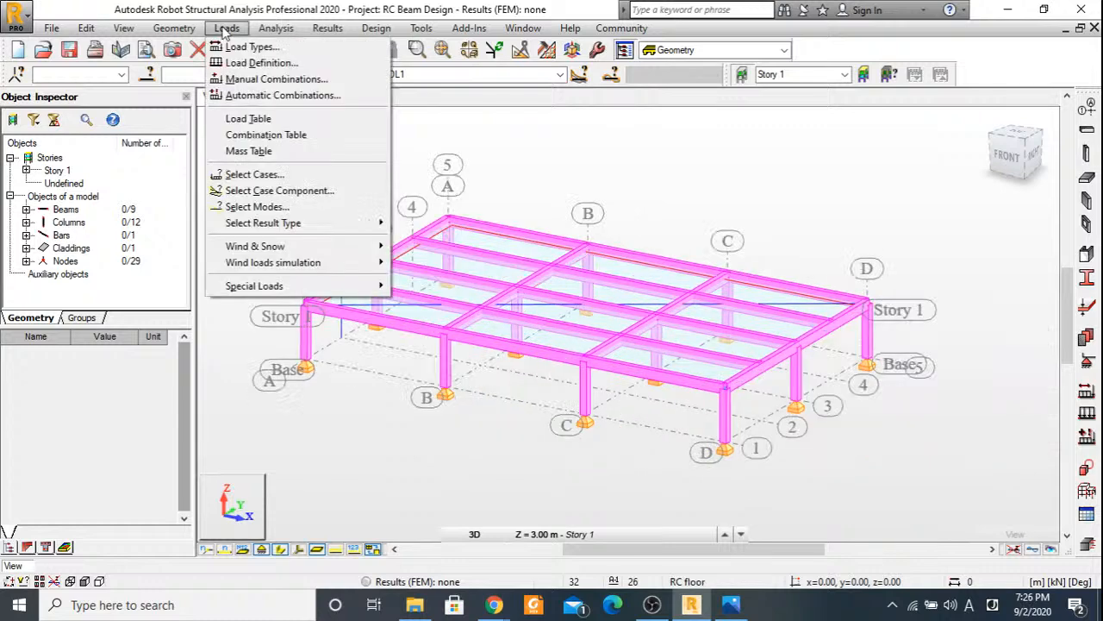
click(256, 97)
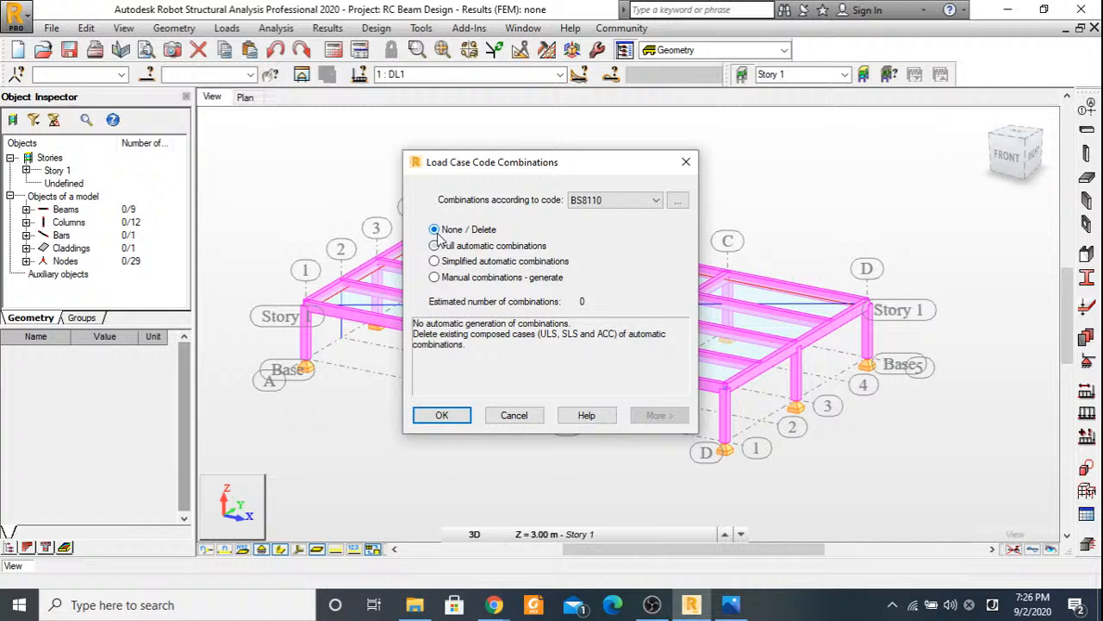
click(436, 246)
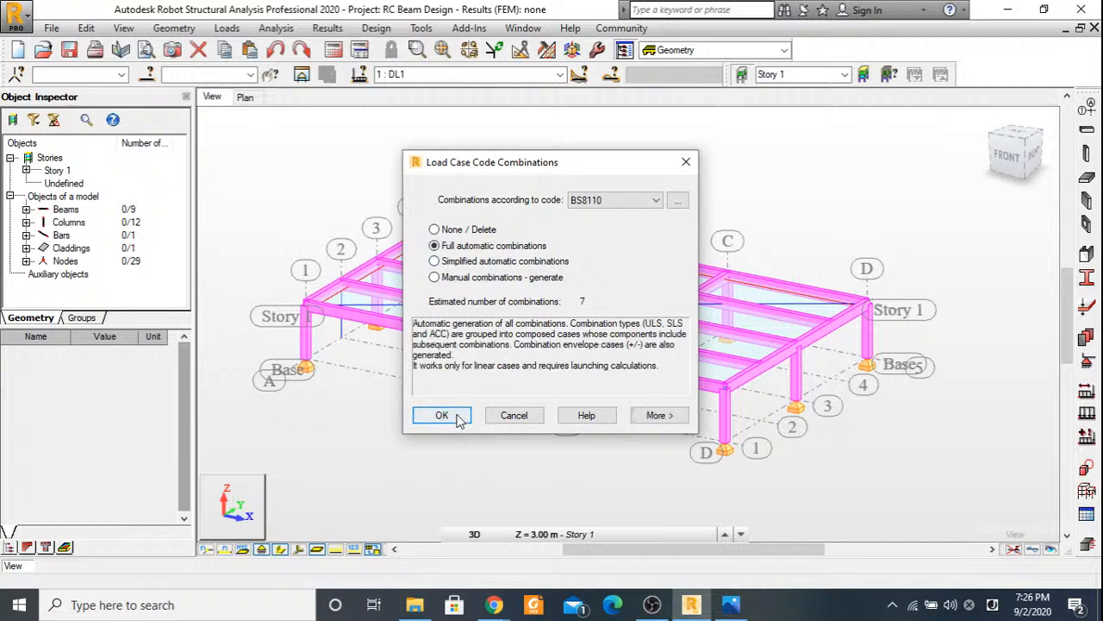
click(441, 416)
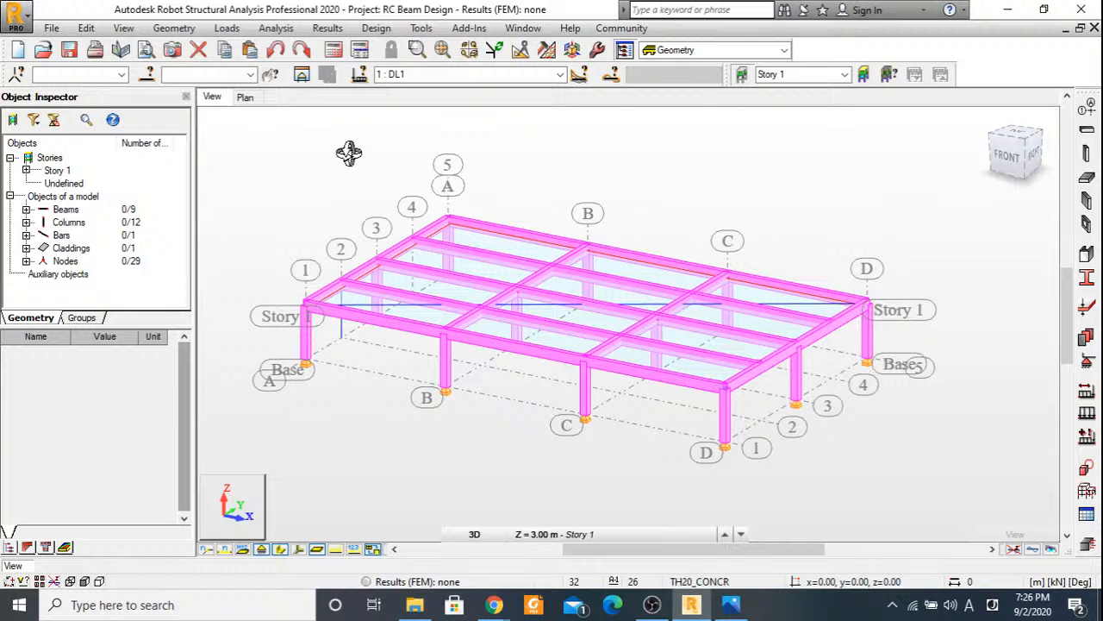
Try to run the structural analysis, continuing past the verification errors, and close the calculation messages.
click(335, 51)
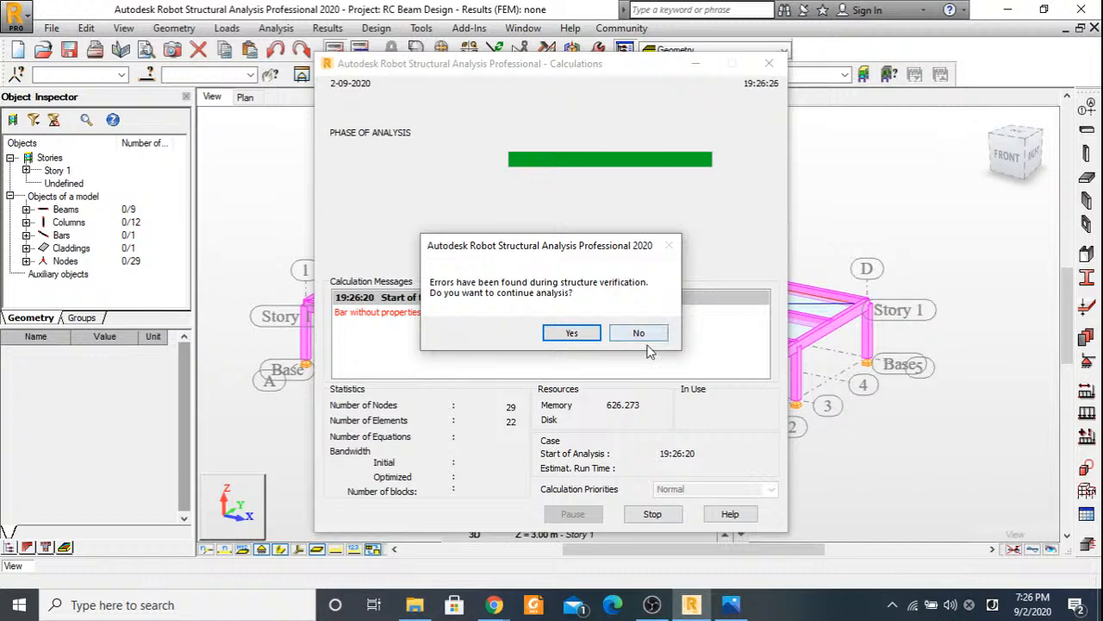
click(572, 333)
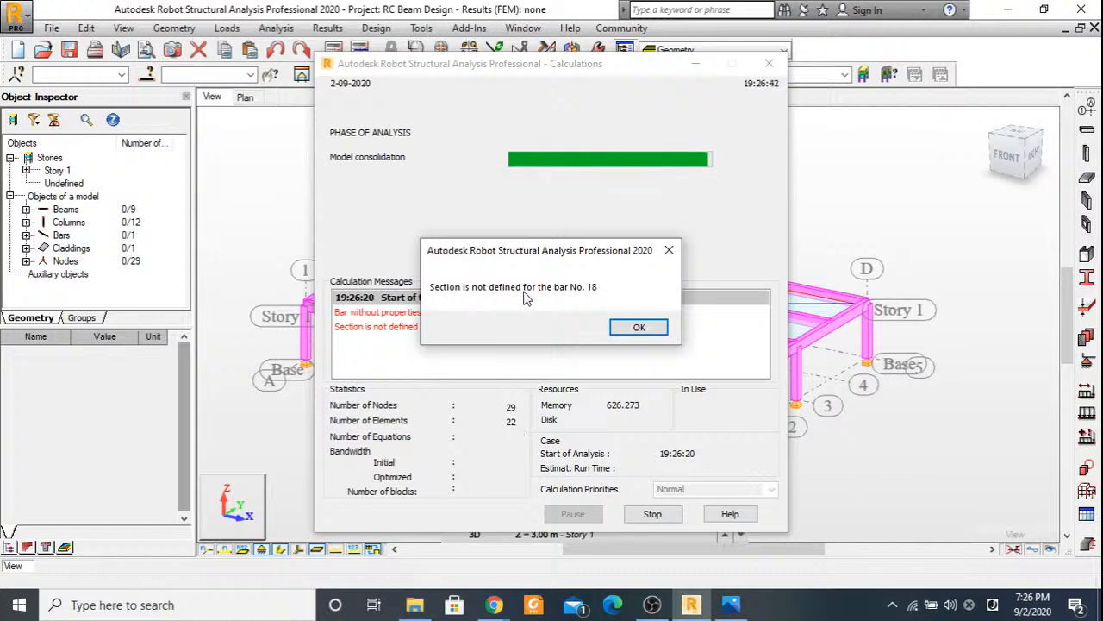
click(635, 329)
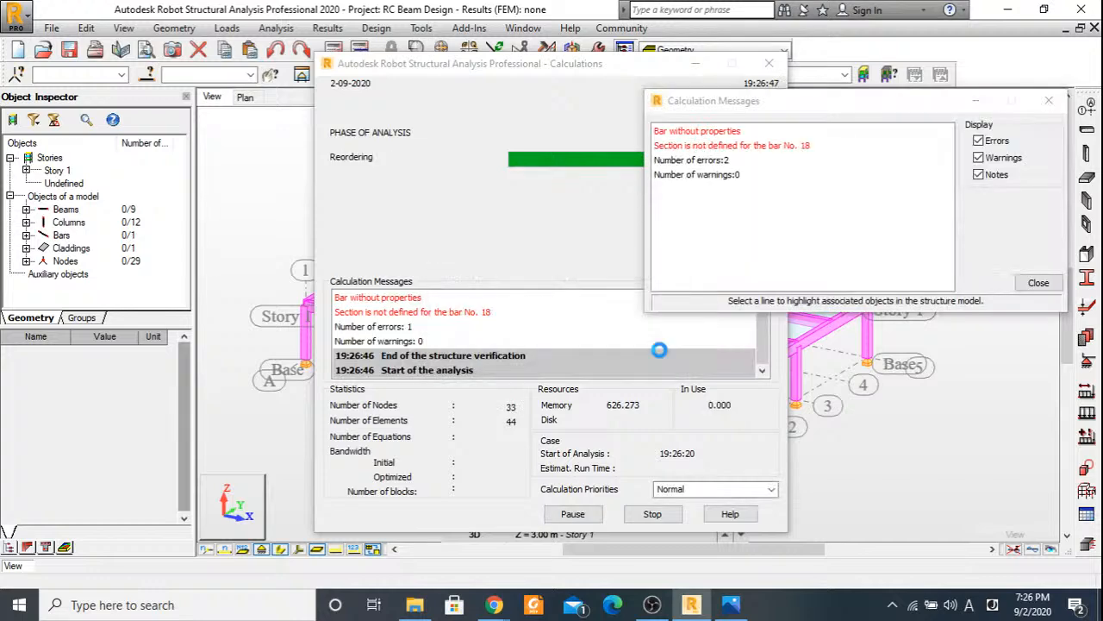
click(1051, 102)
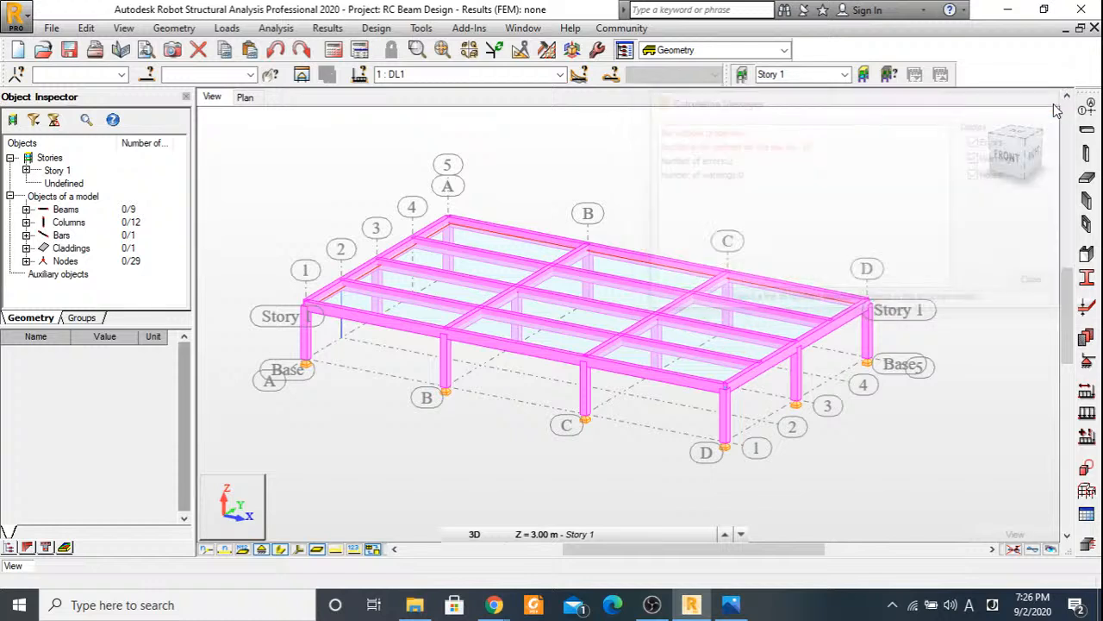
Select bar 18 by number and examine its section, material properties and location in the frame.
click(206, 74)
text(1)
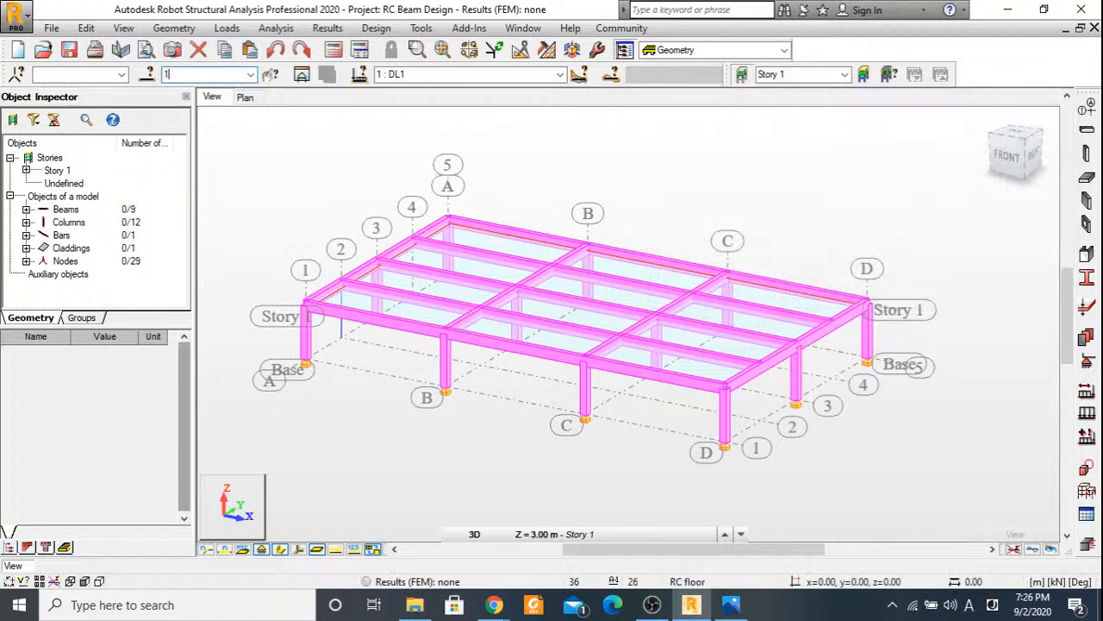
text(8)
key(Return)
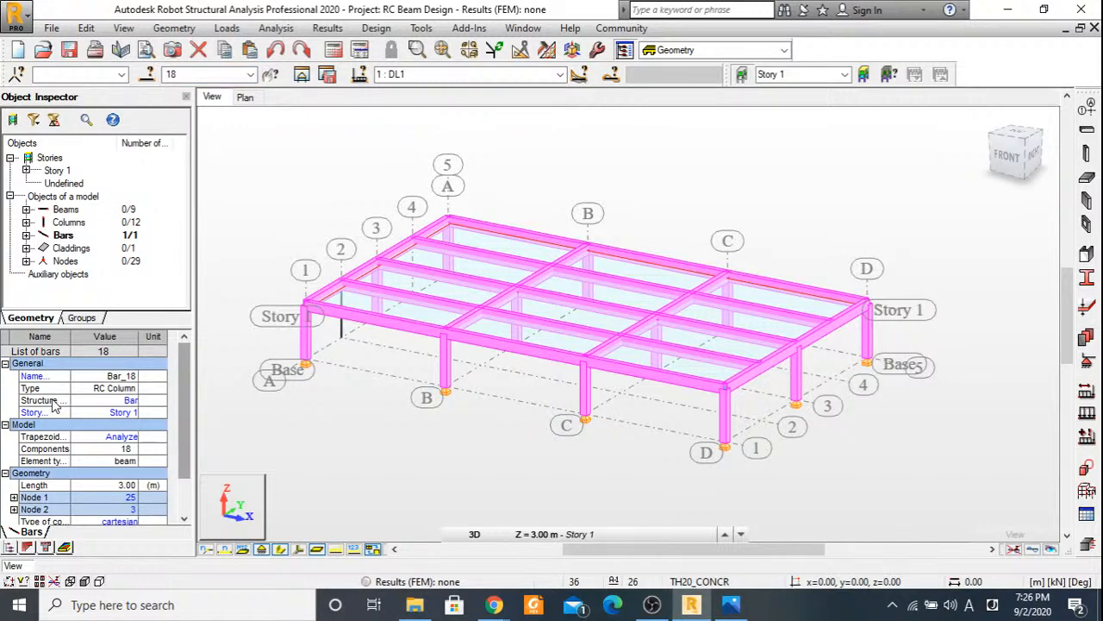
scroll(130, 463, down, 3)
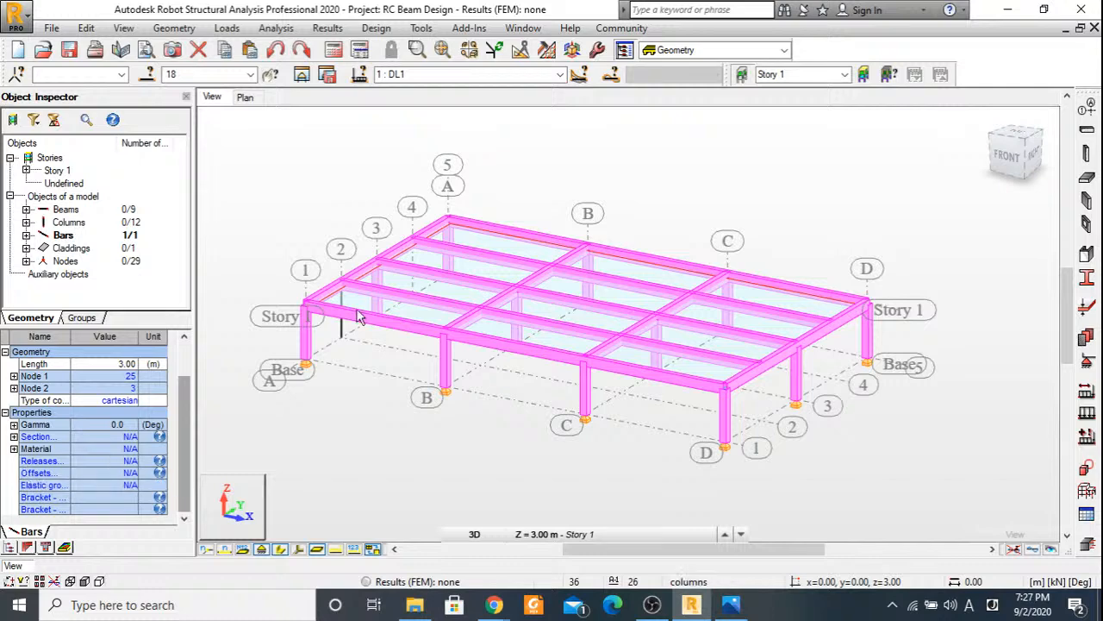
shift+middle_drag(359, 317, 465, 318)
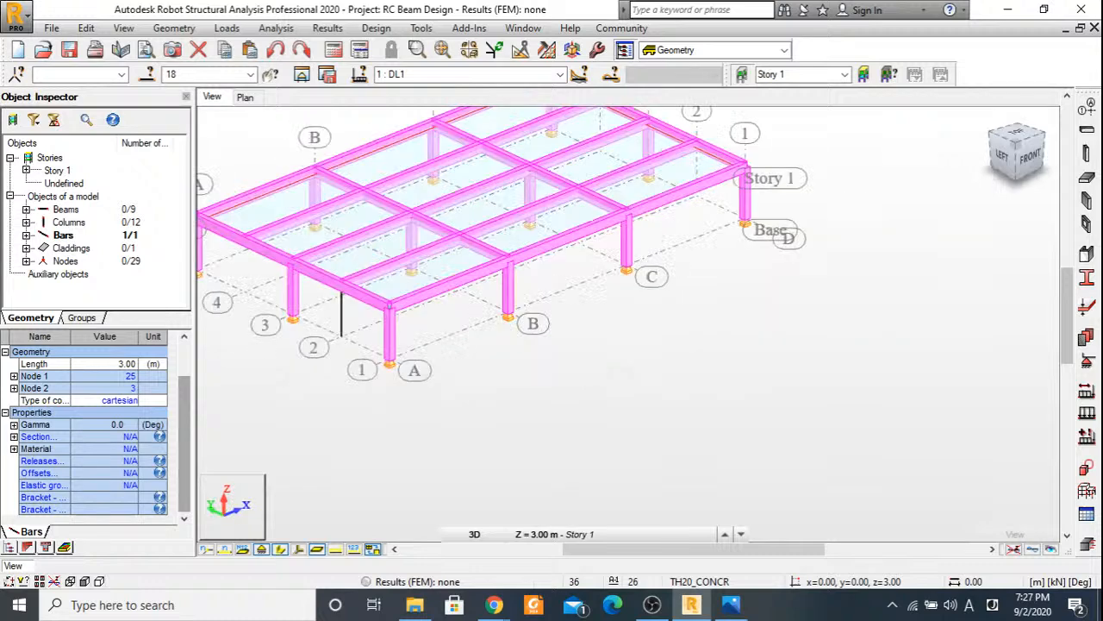
click(500, 381)
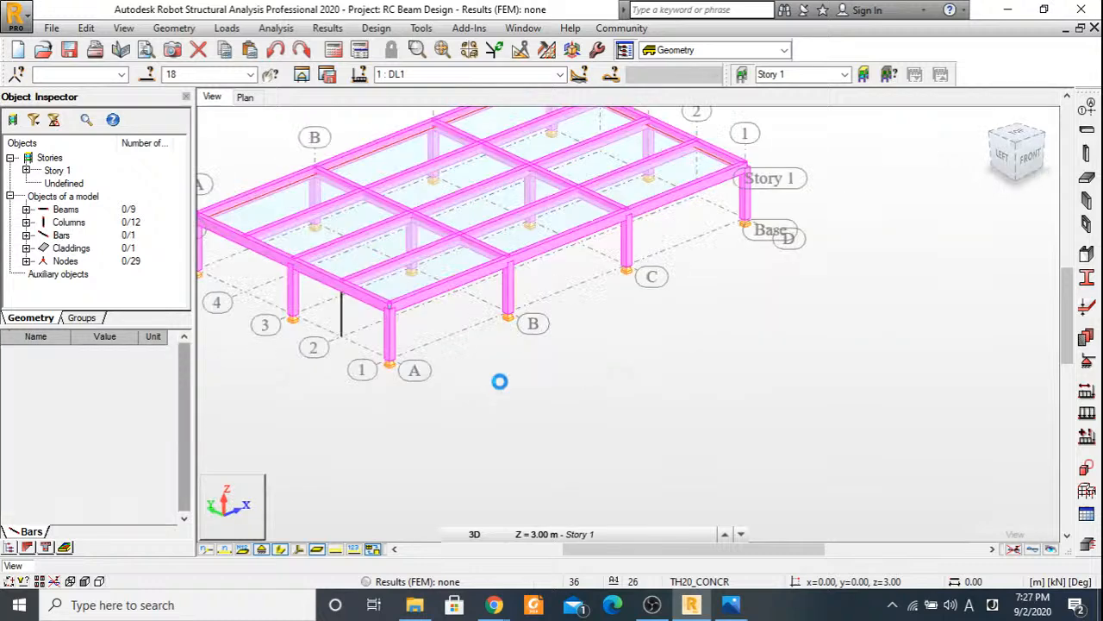
Delete bar 18 near axes A and 2, along with its leftover base node 25.
click(342, 317)
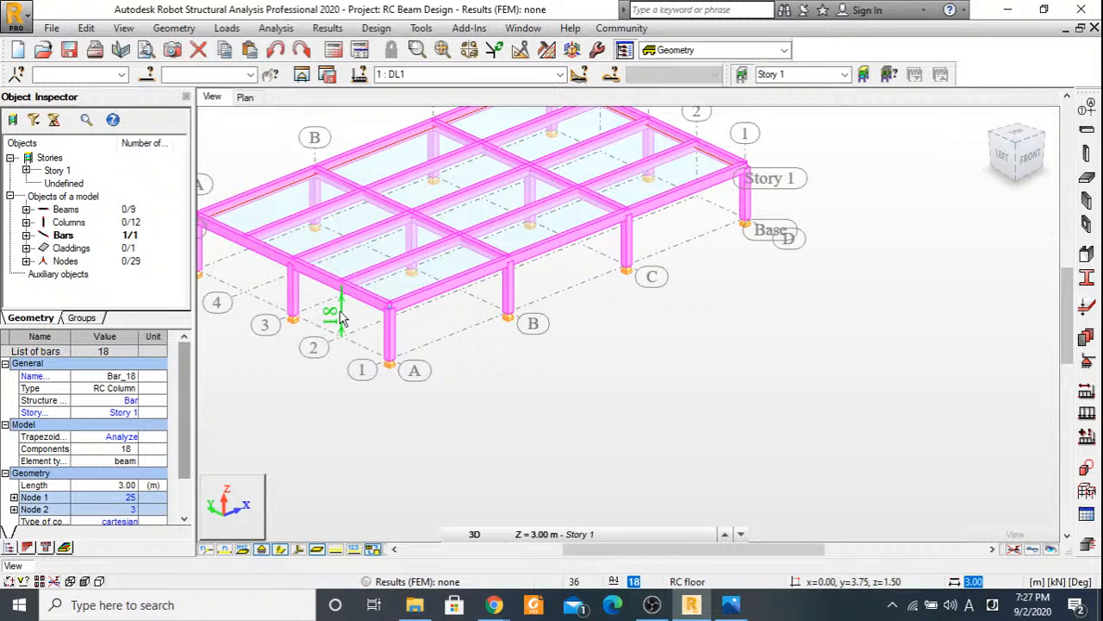
click(474, 425)
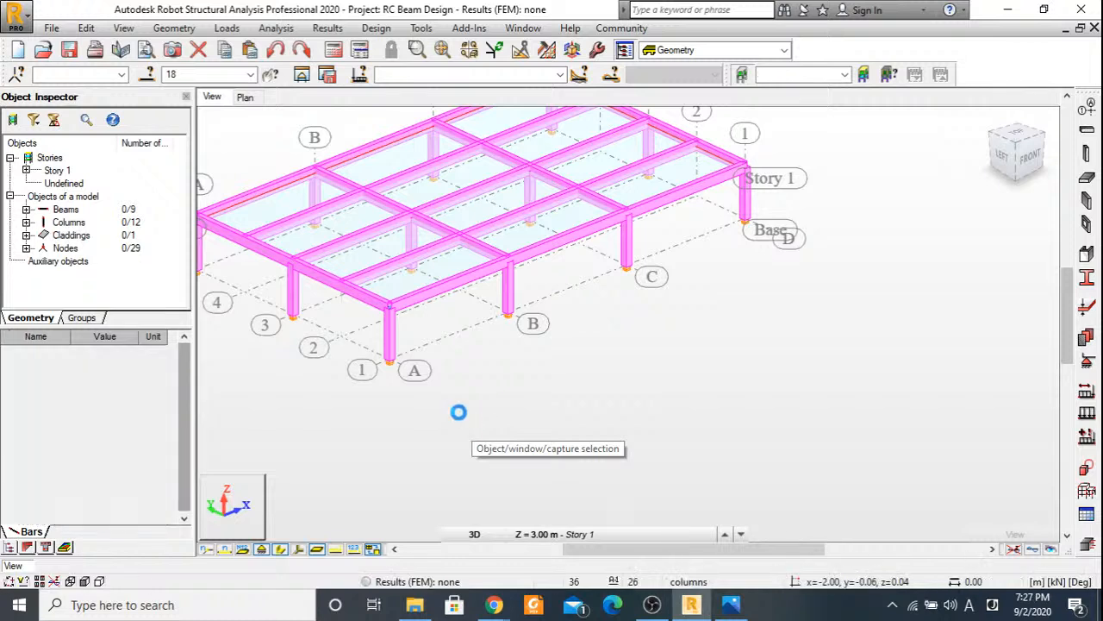
click(341, 338)
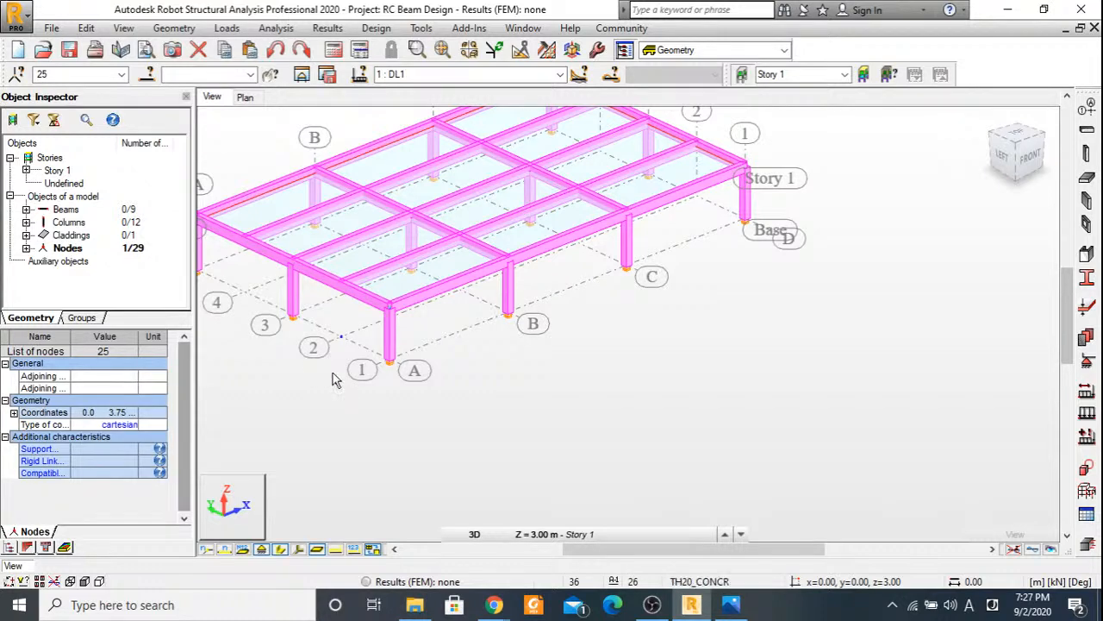
key(Delete)
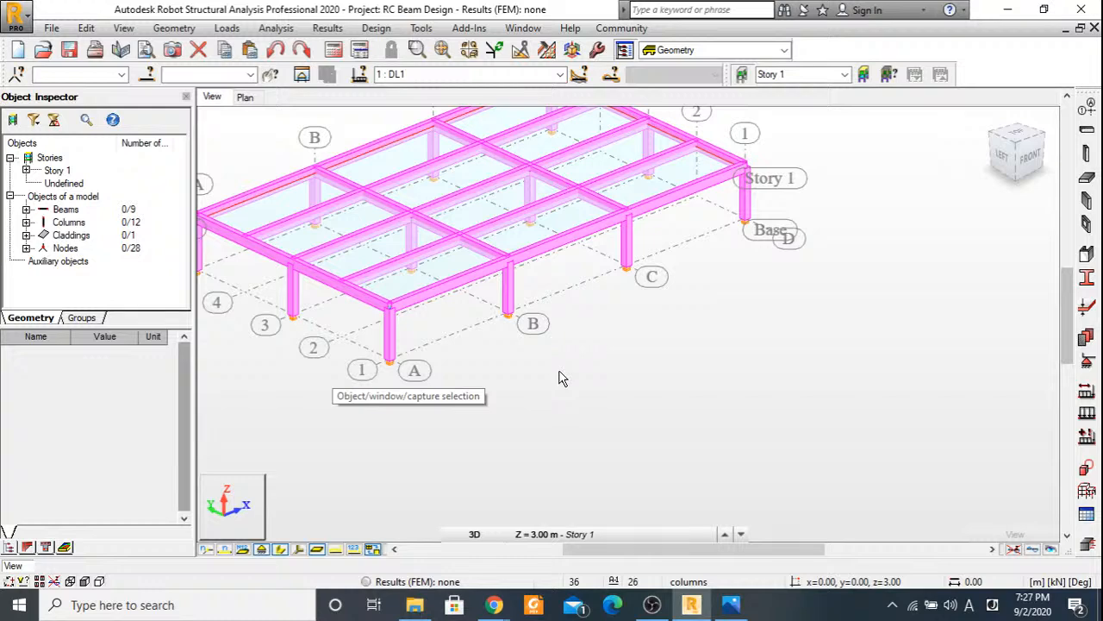
Run the structural analysis again on the cleaned-up frame.
scroll(560, 379, down, 2)
click(227, 27)
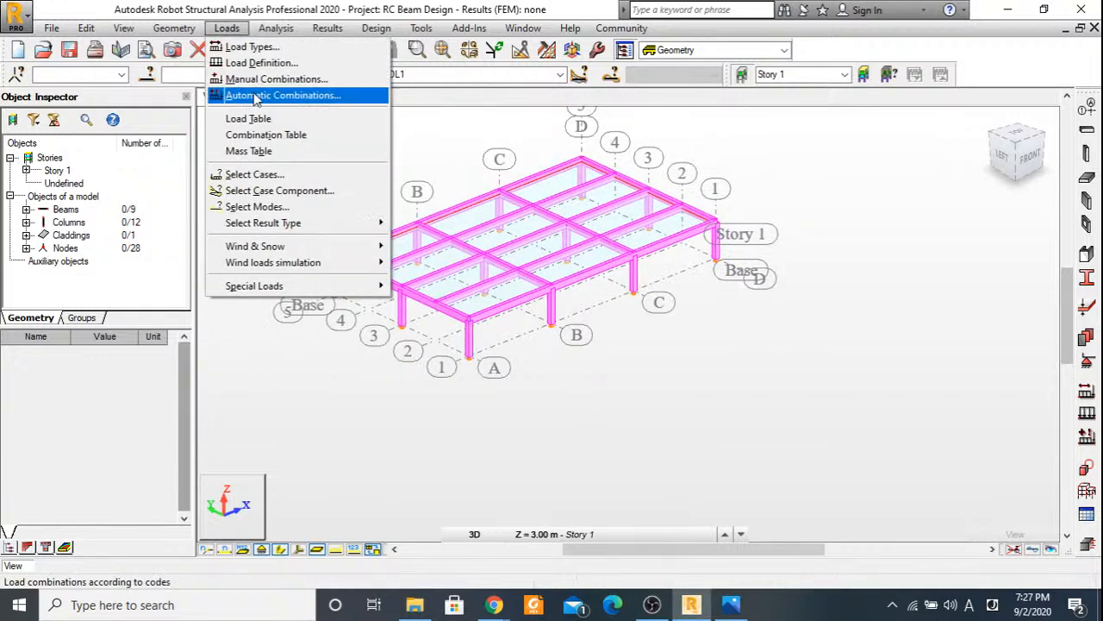
click(451, 419)
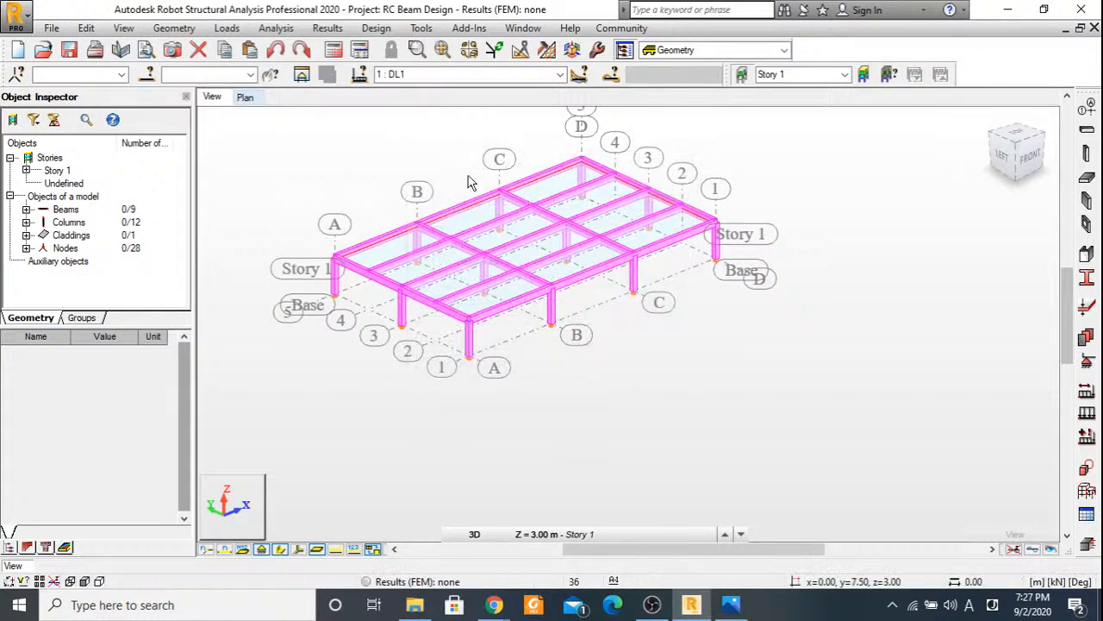
scroll(468, 182, up, 2)
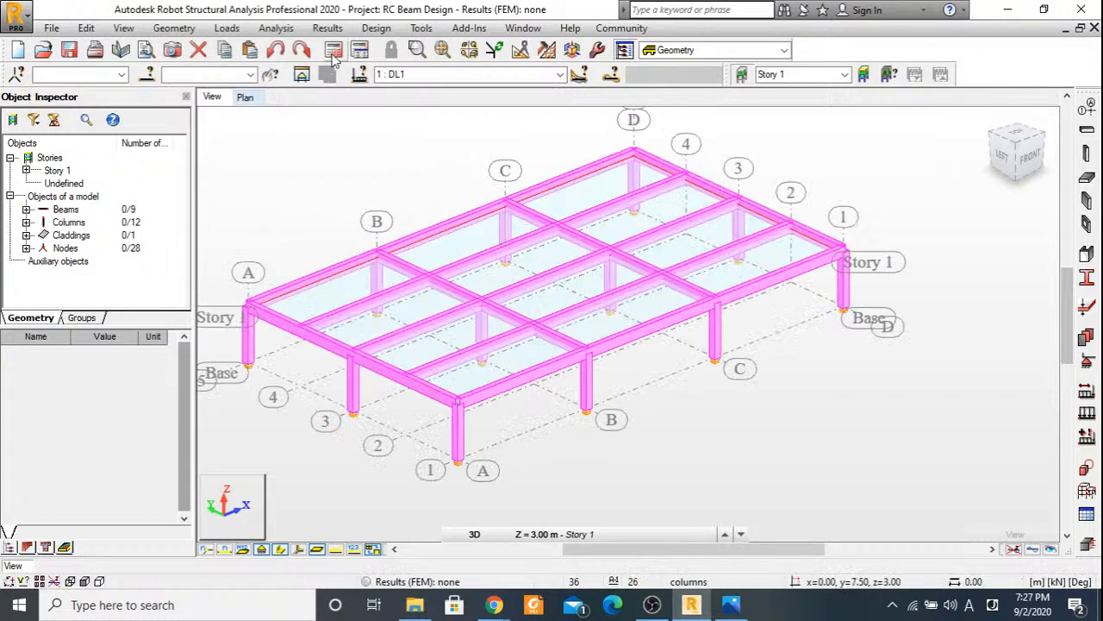
click(333, 52)
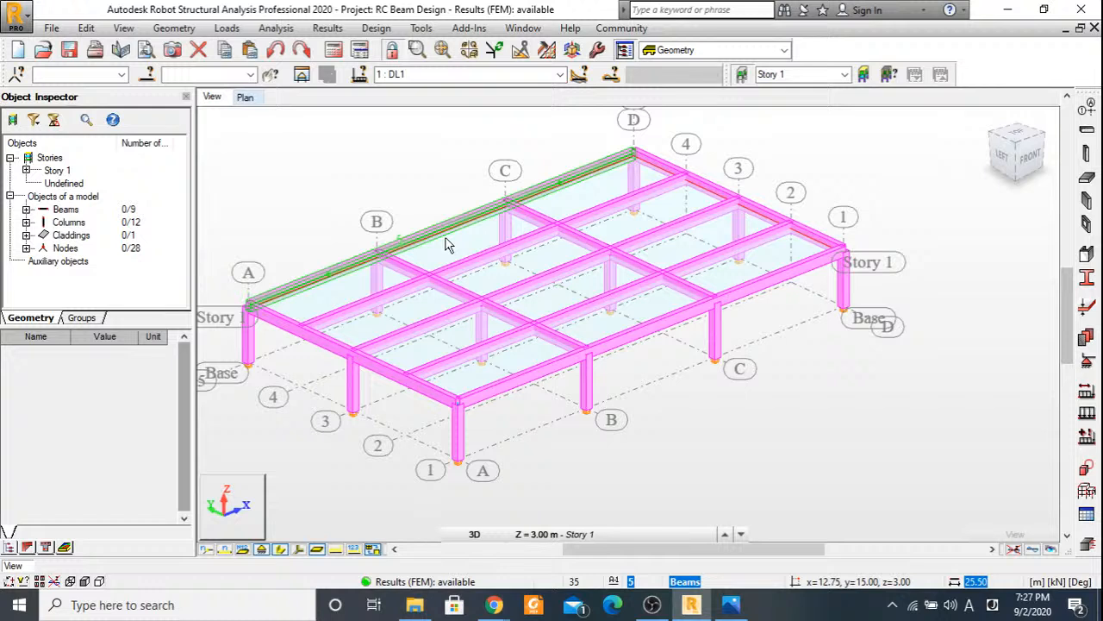
Review the list of load cases and ULS and SLS combinations available for the calculated model.
click(560, 74)
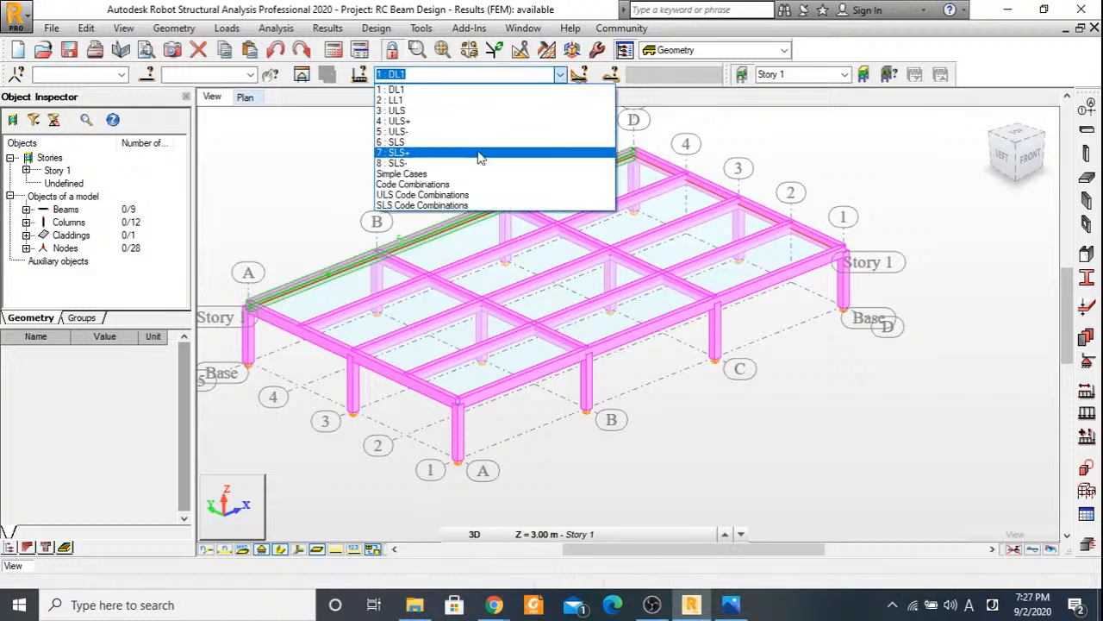
click(525, 229)
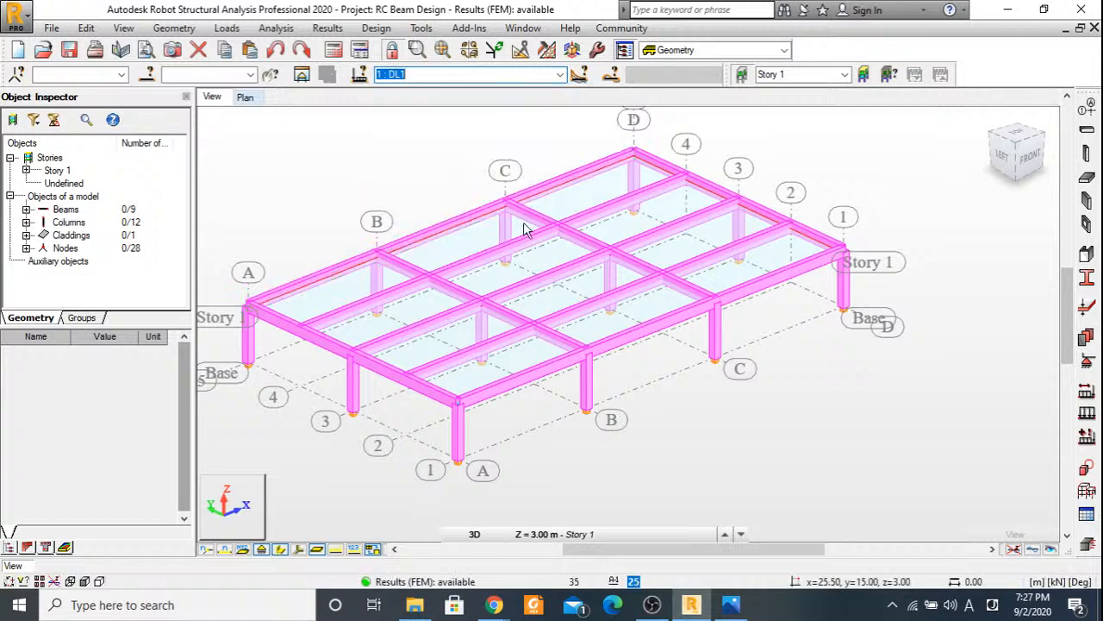
scroll(500, 181, up, 2)
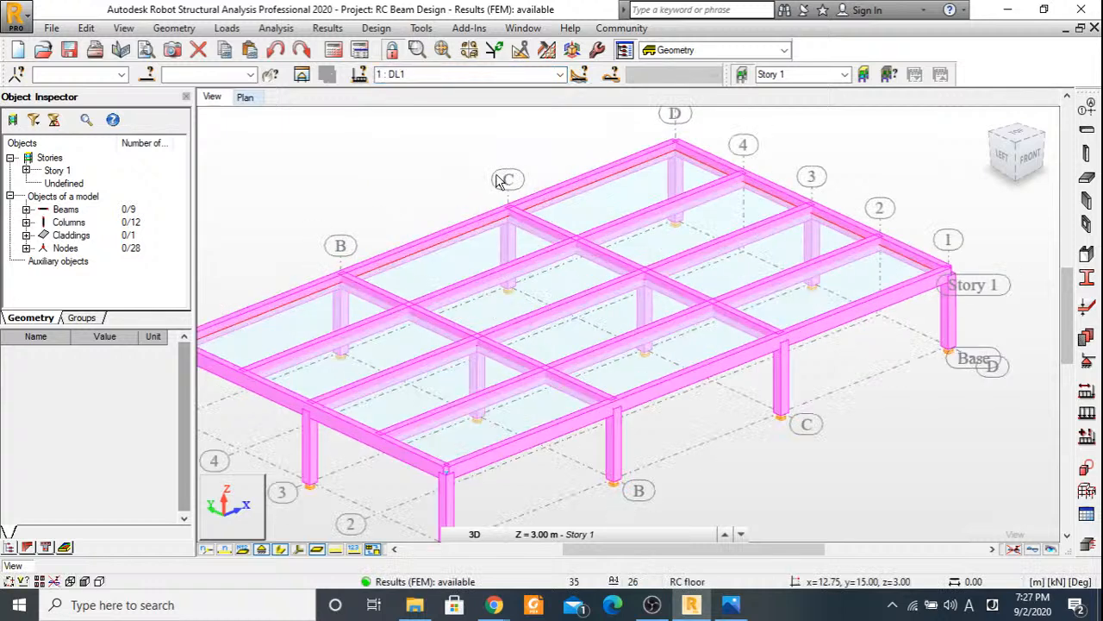
scroll(543, 118, down, 2)
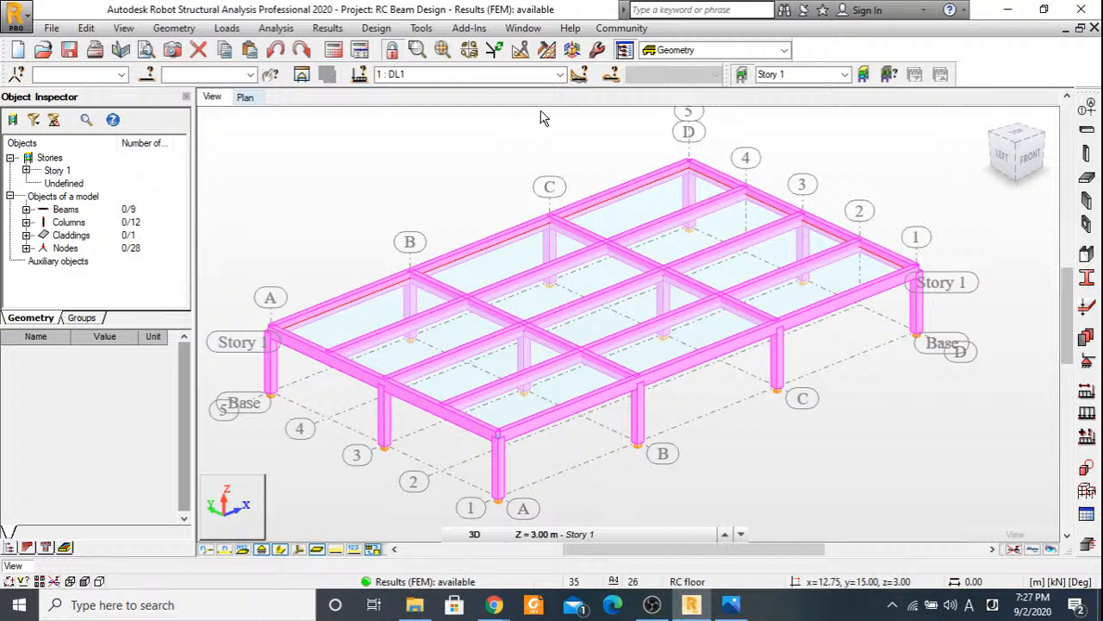
click(431, 74)
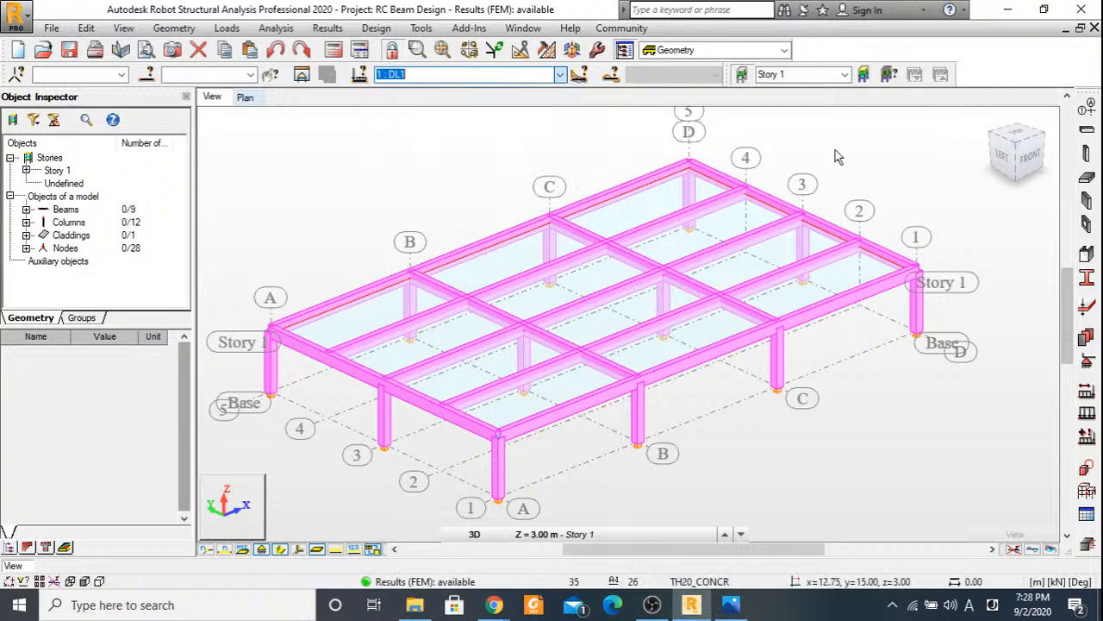
click(459, 205)
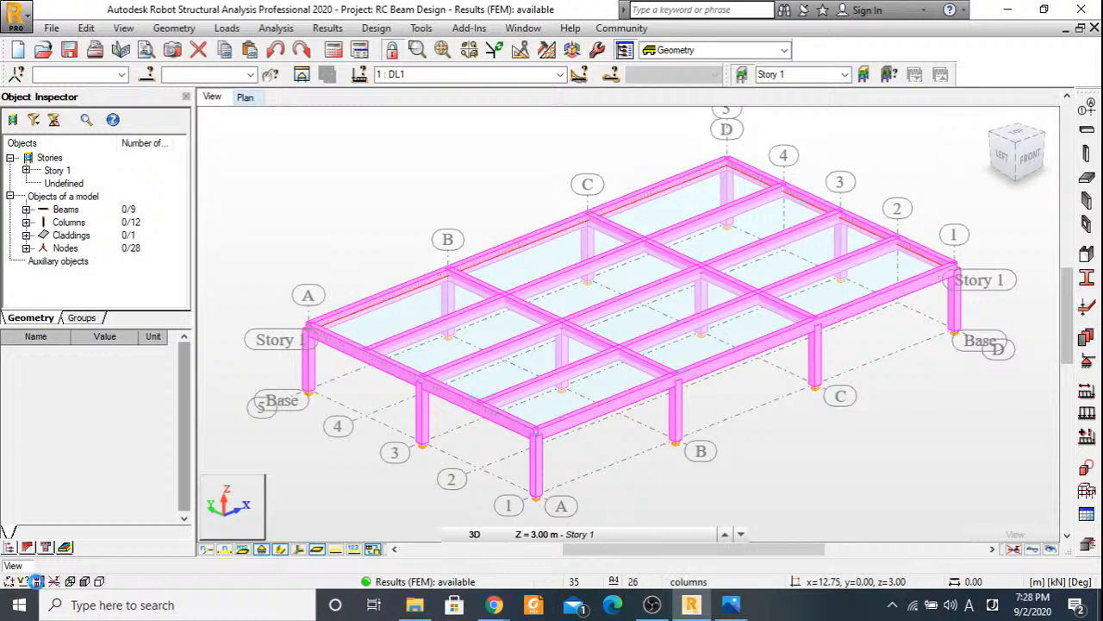
Turn on the display of load distribution regions on the floor cladding.
click(36, 581)
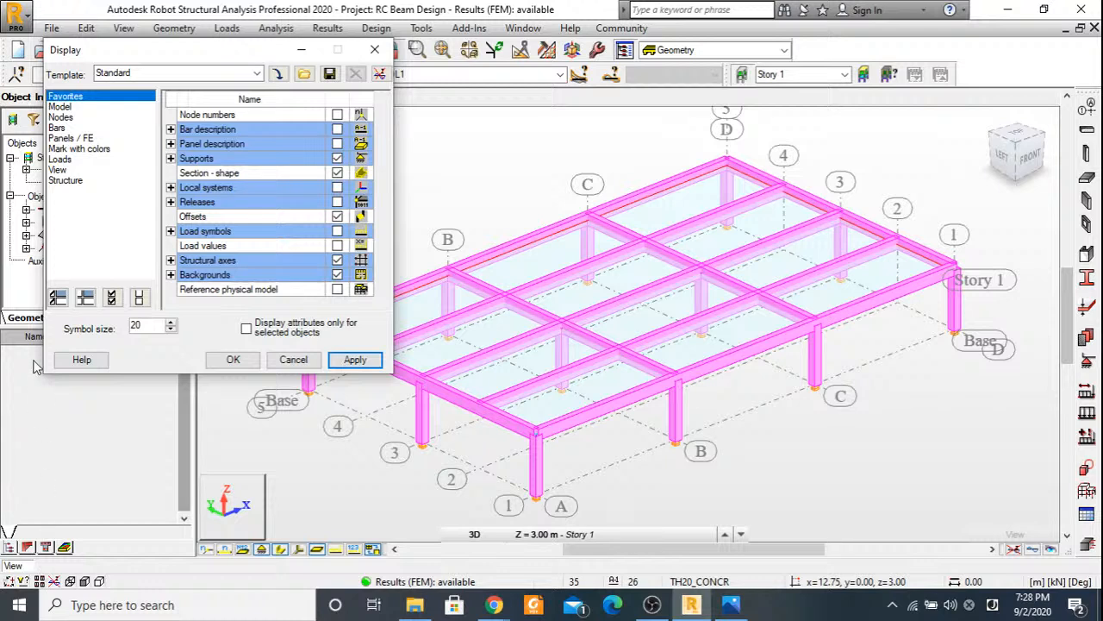
click(60, 159)
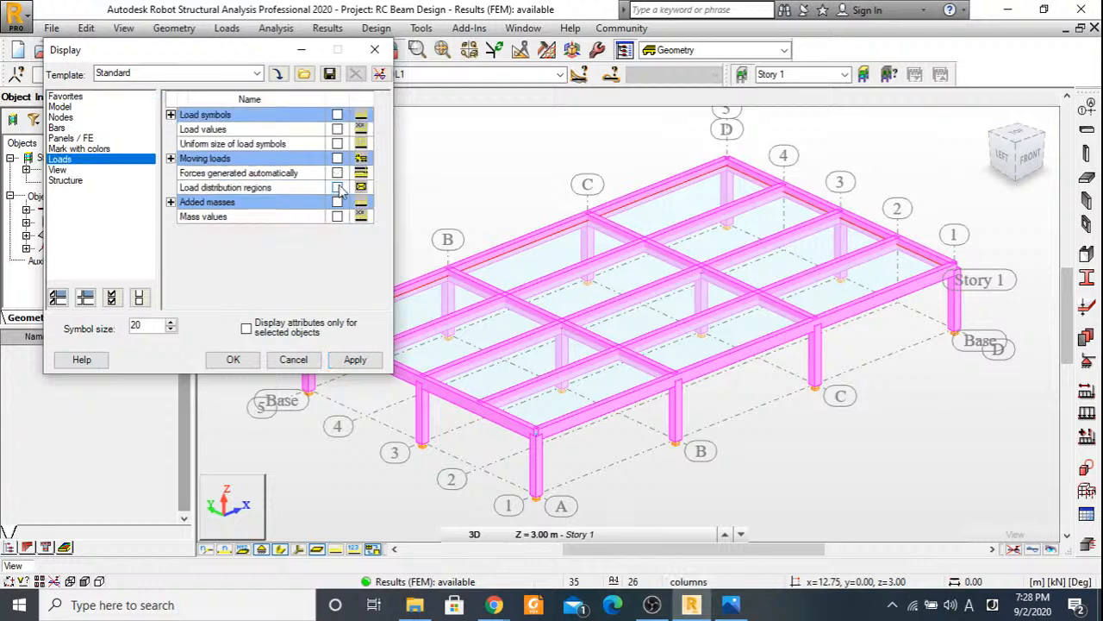
click(337, 187)
click(233, 360)
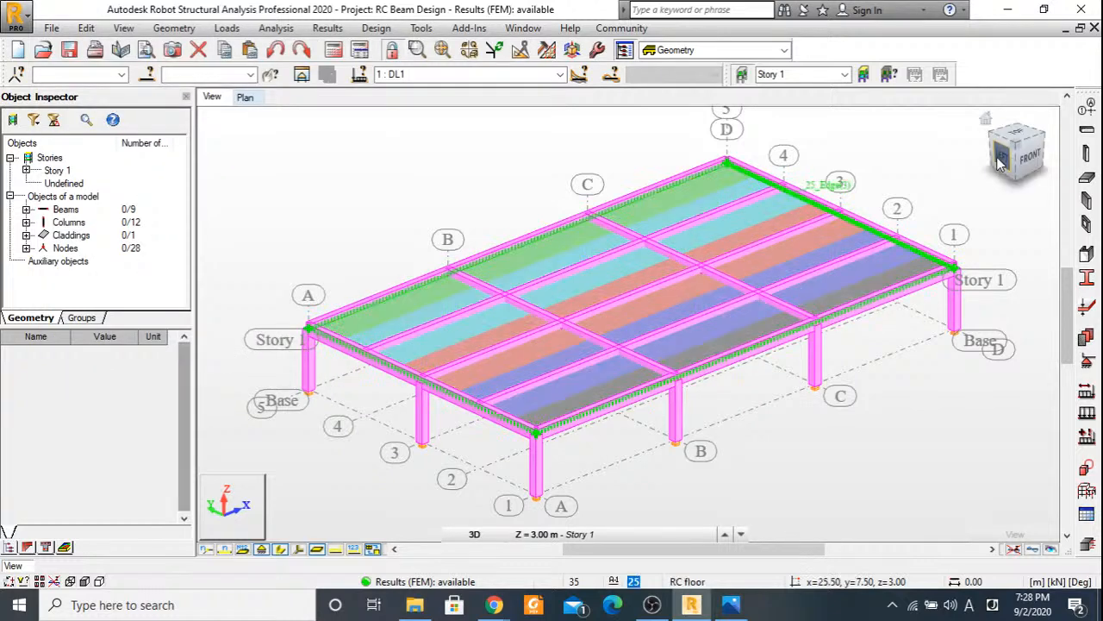
Examine the load distribution regions on the floor, and turn off the panel contours and interior filling display.
drag(999, 163, 907, 224)
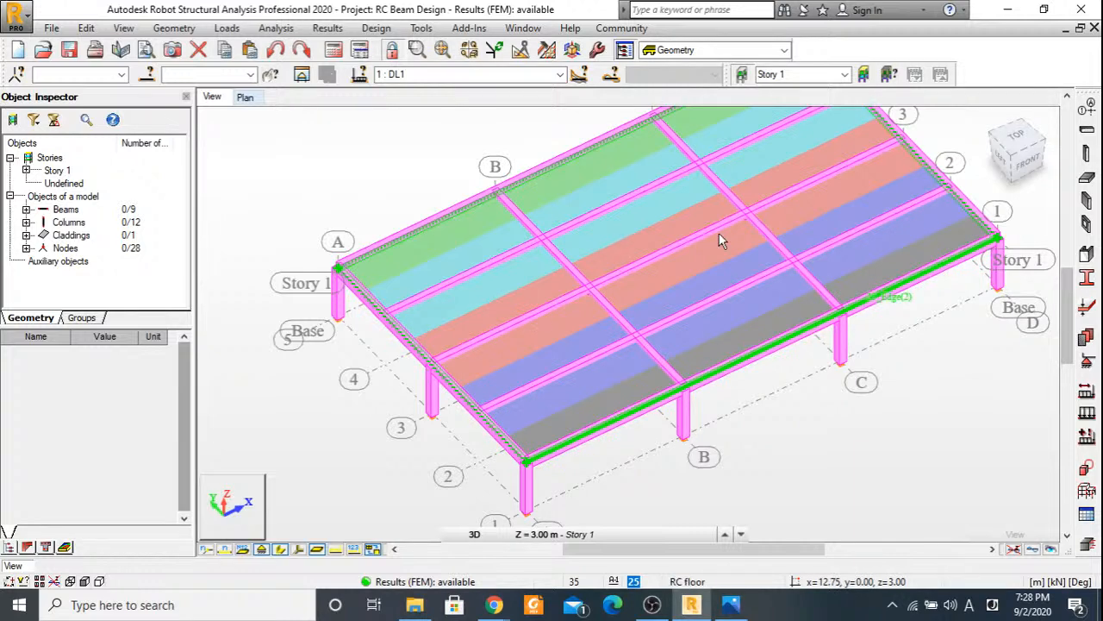
click(990, 157)
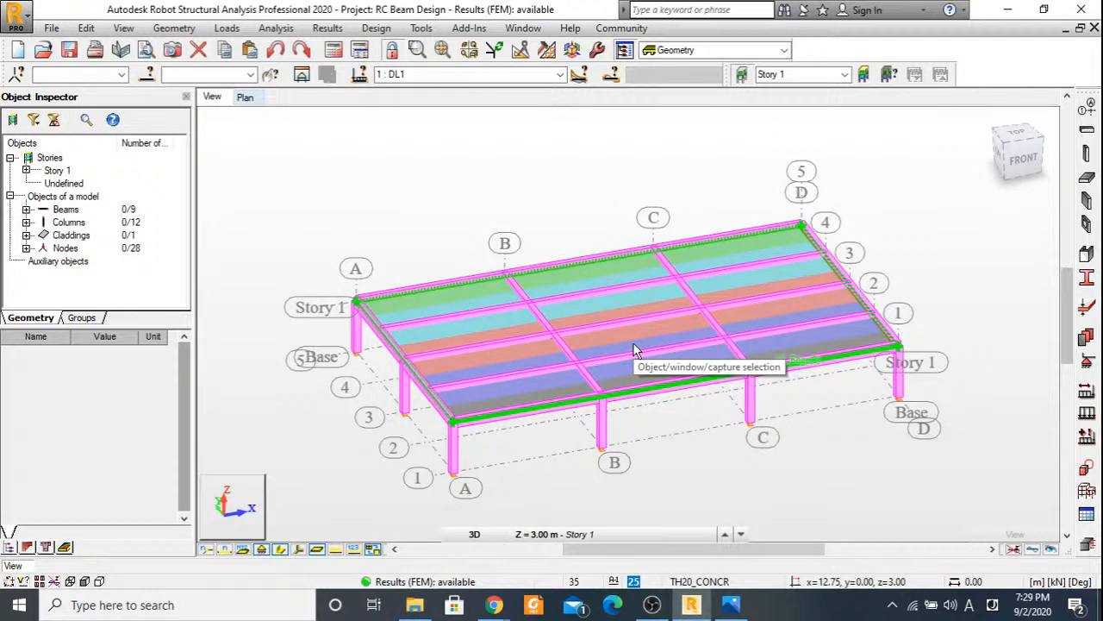
scroll(715, 462, up, 1)
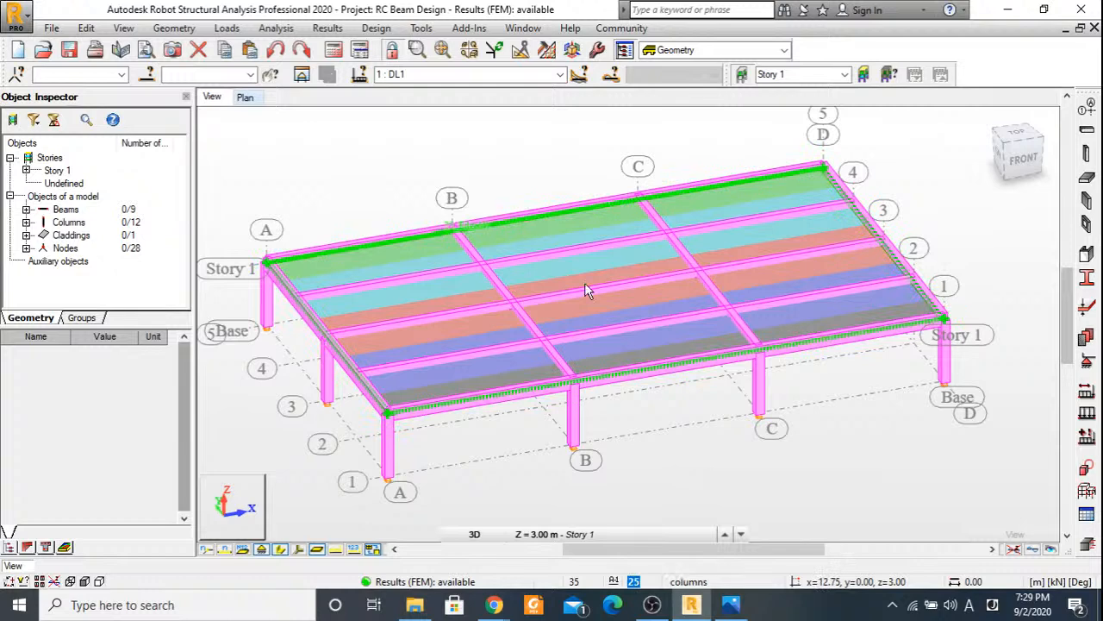
click(62, 583)
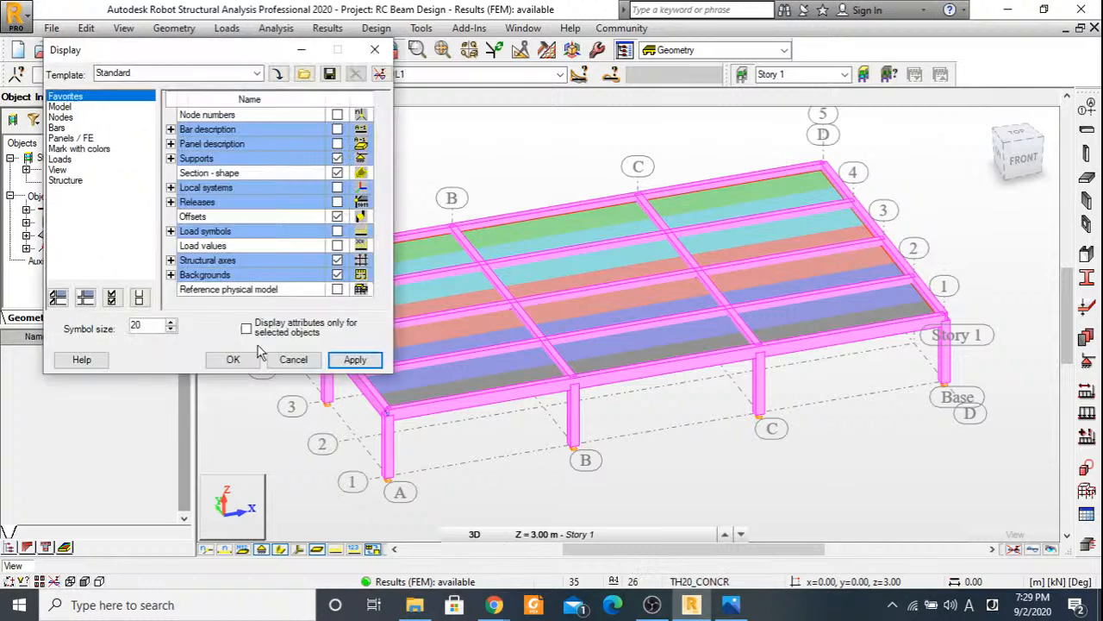
click(71, 137)
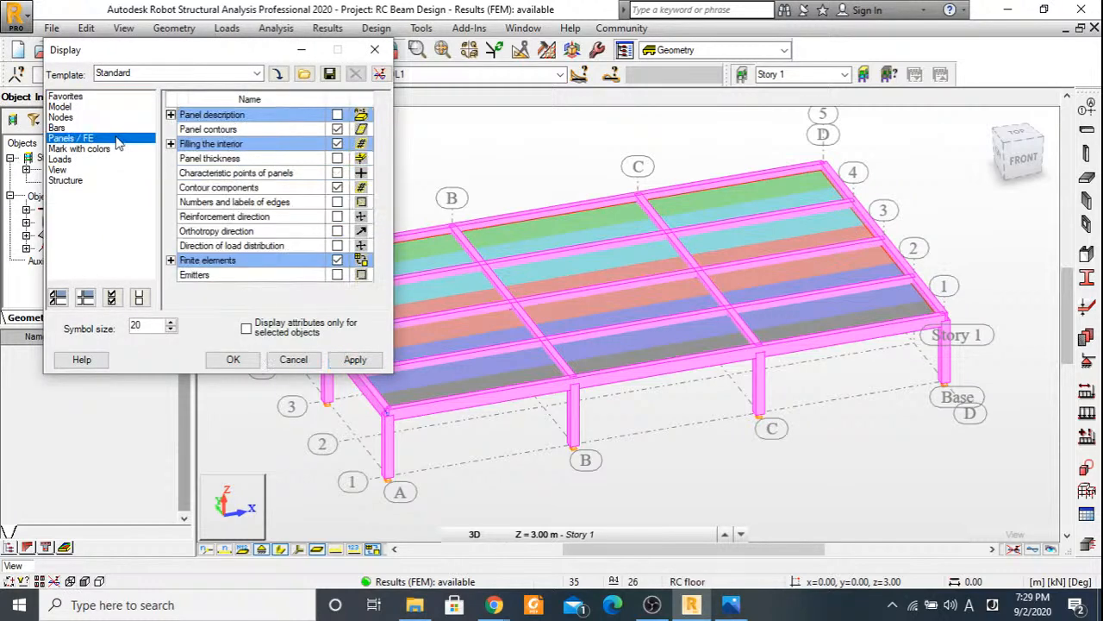
click(337, 143)
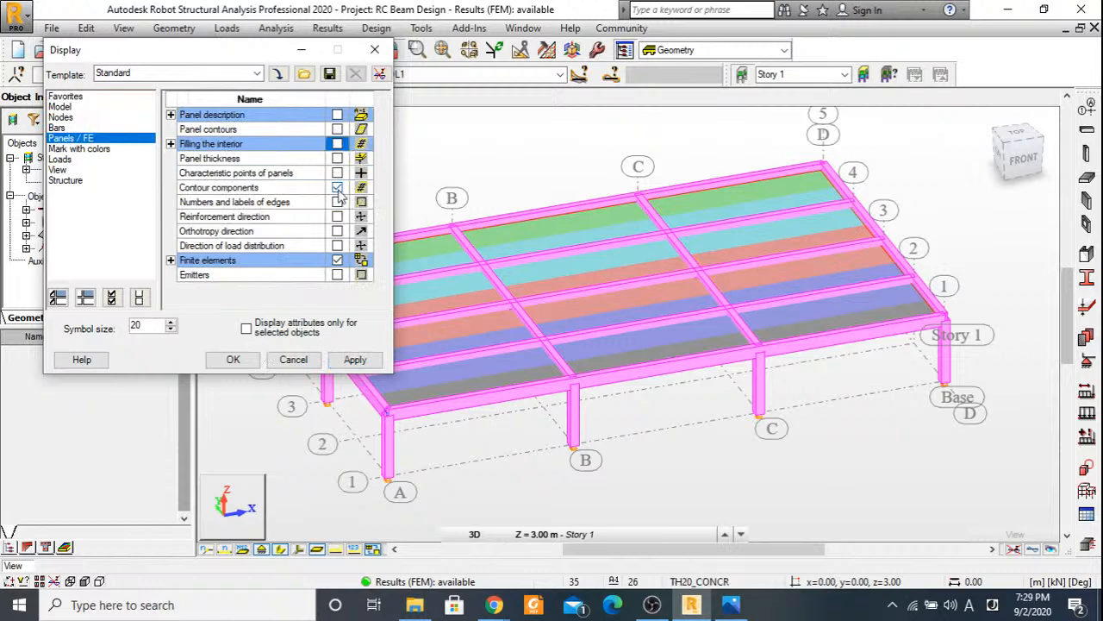
click(256, 365)
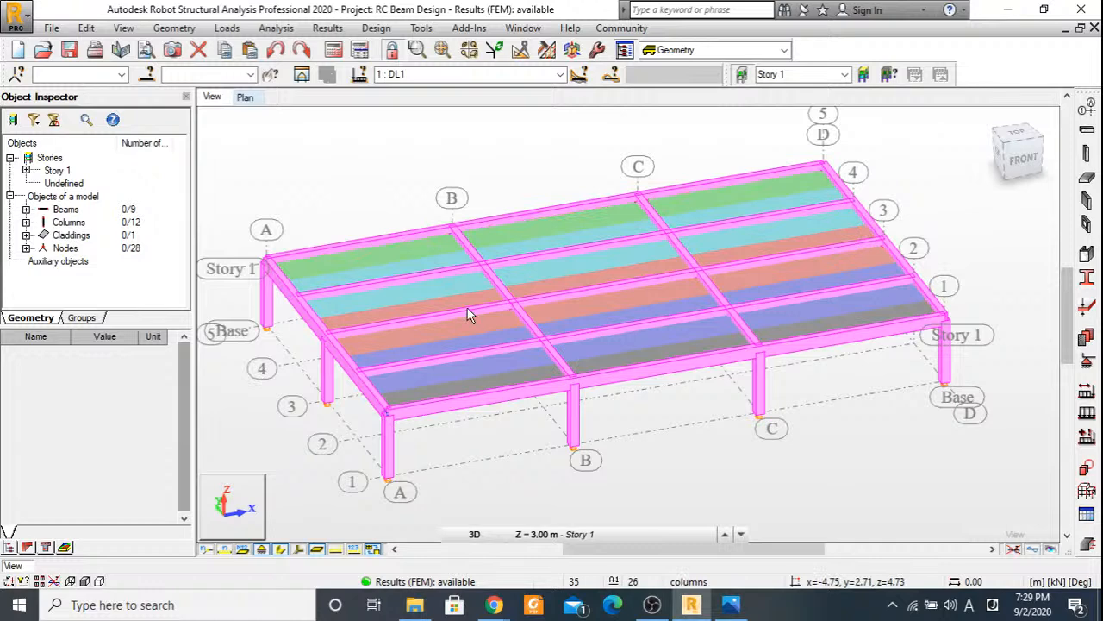
Show the Story 1 floor in plan view.
scroll(553, 291, up, 2)
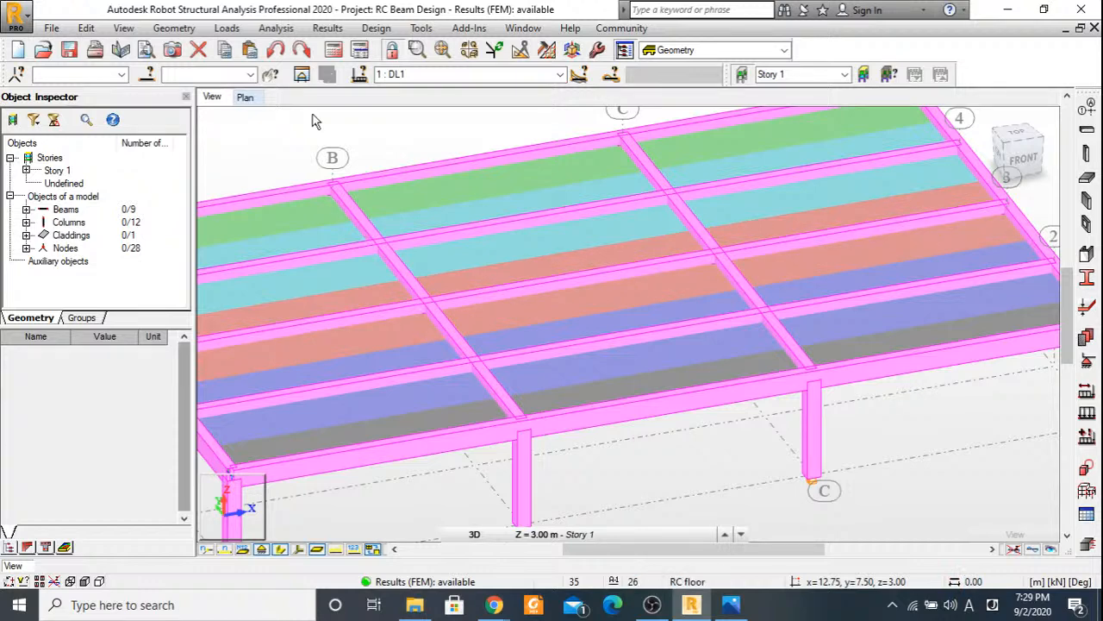
click(245, 96)
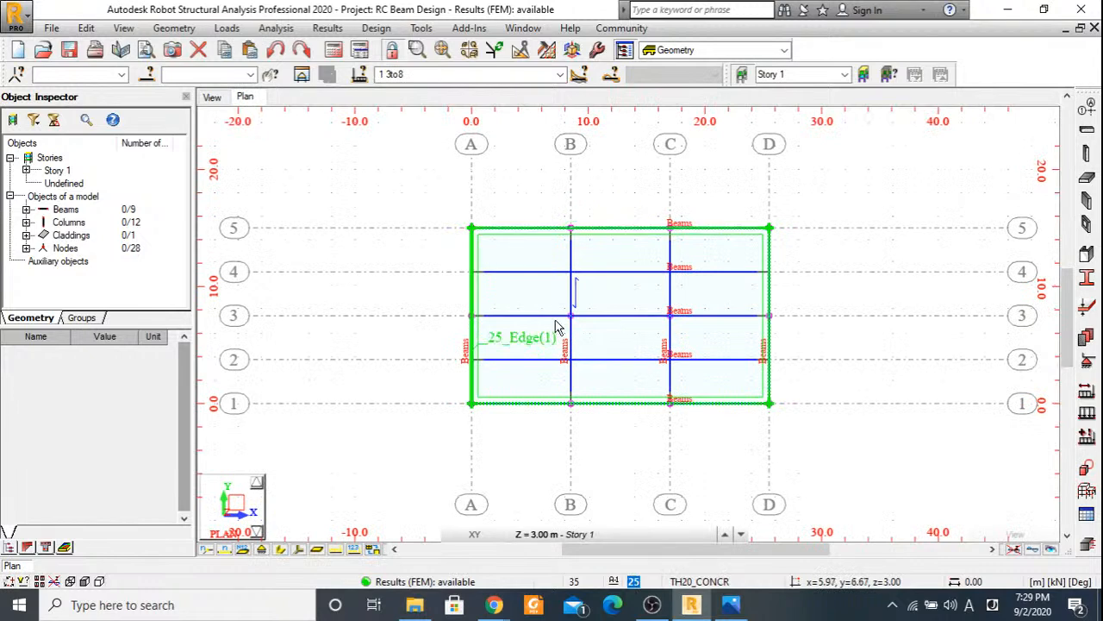
Select the beam along grid line 3 and open its detailed analysis from the 3D view.
click(599, 315)
click(212, 96)
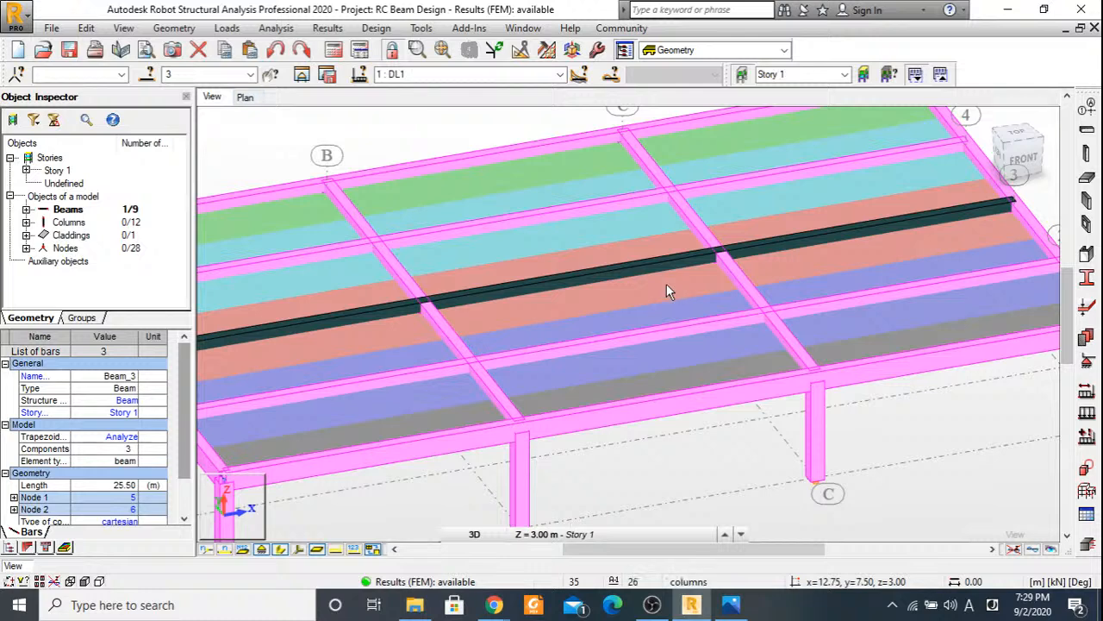
scroll(666, 284, down, 3)
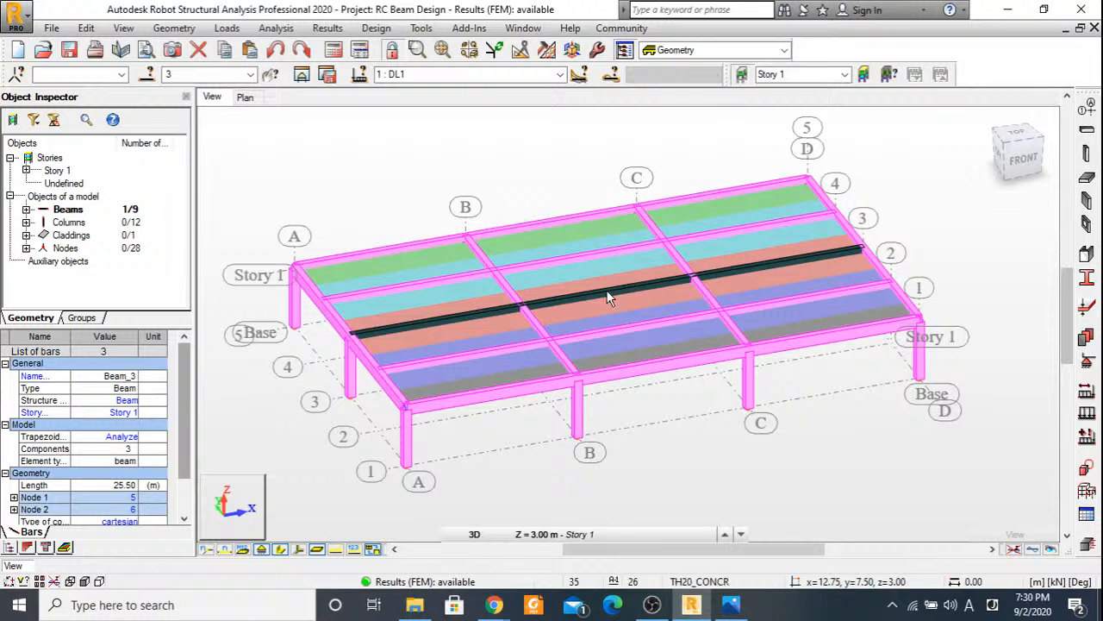
click(327, 28)
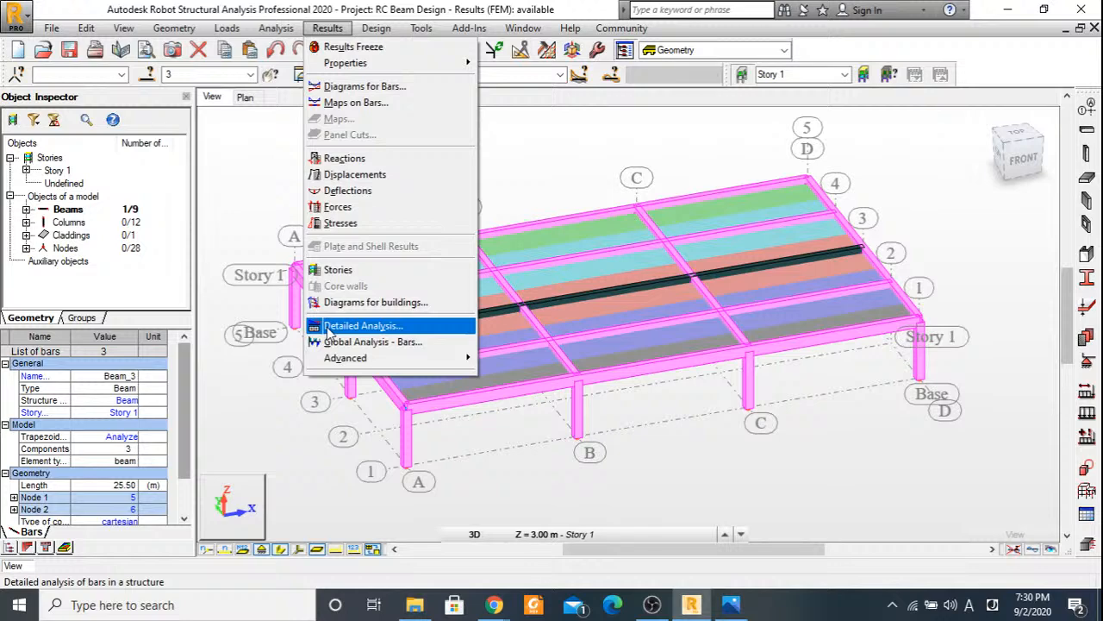
click(358, 326)
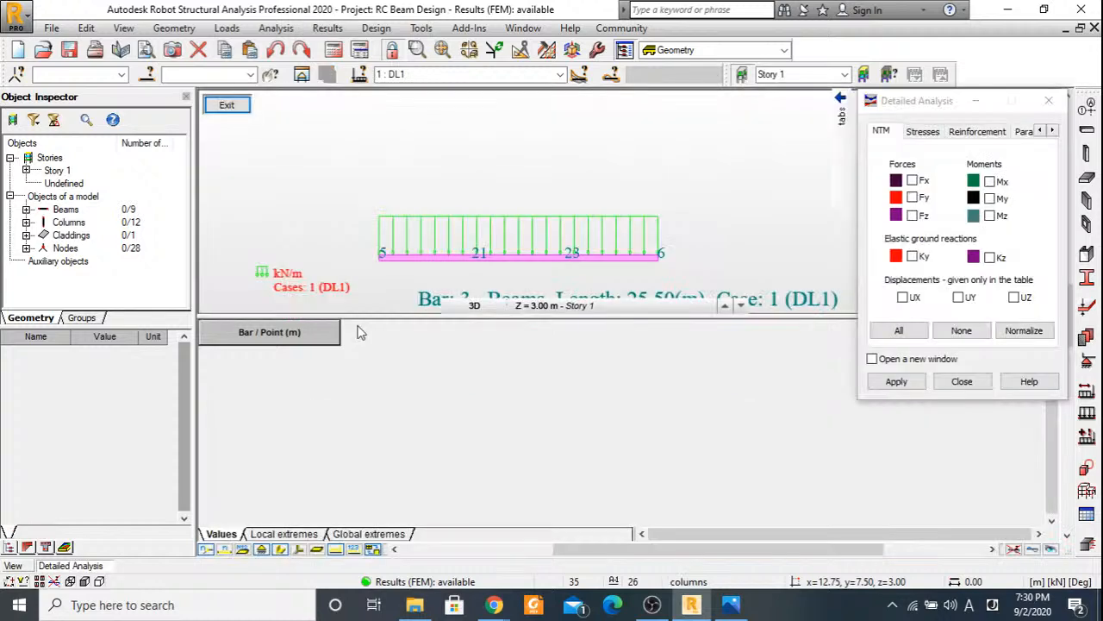
Display the bending moment My diagram of the beam for dead load case DL1.
click(991, 199)
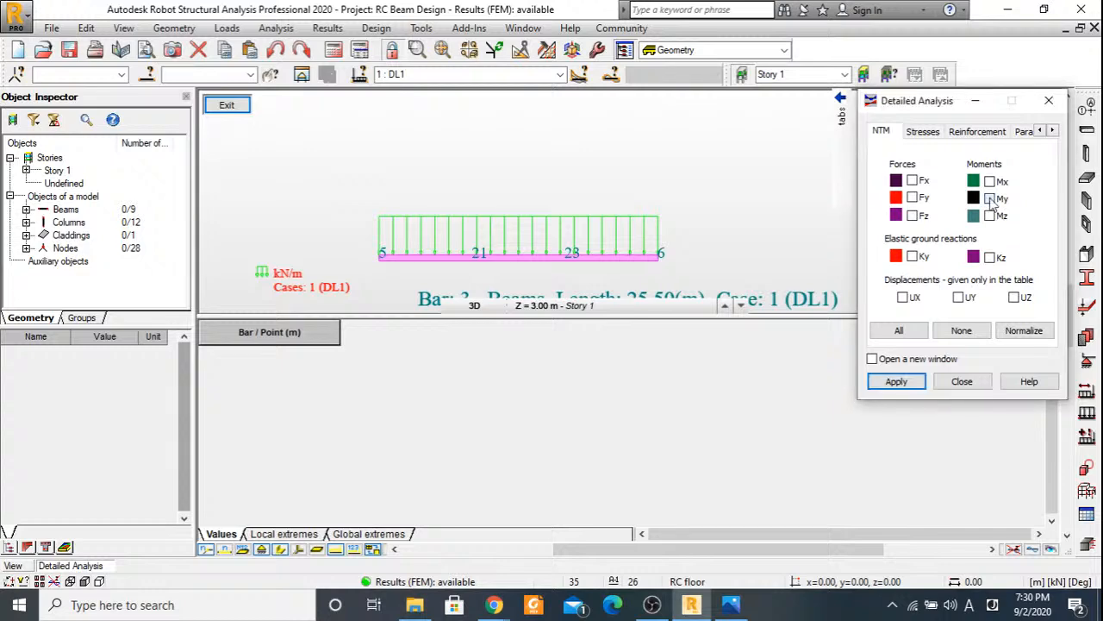
click(991, 200)
click(895, 381)
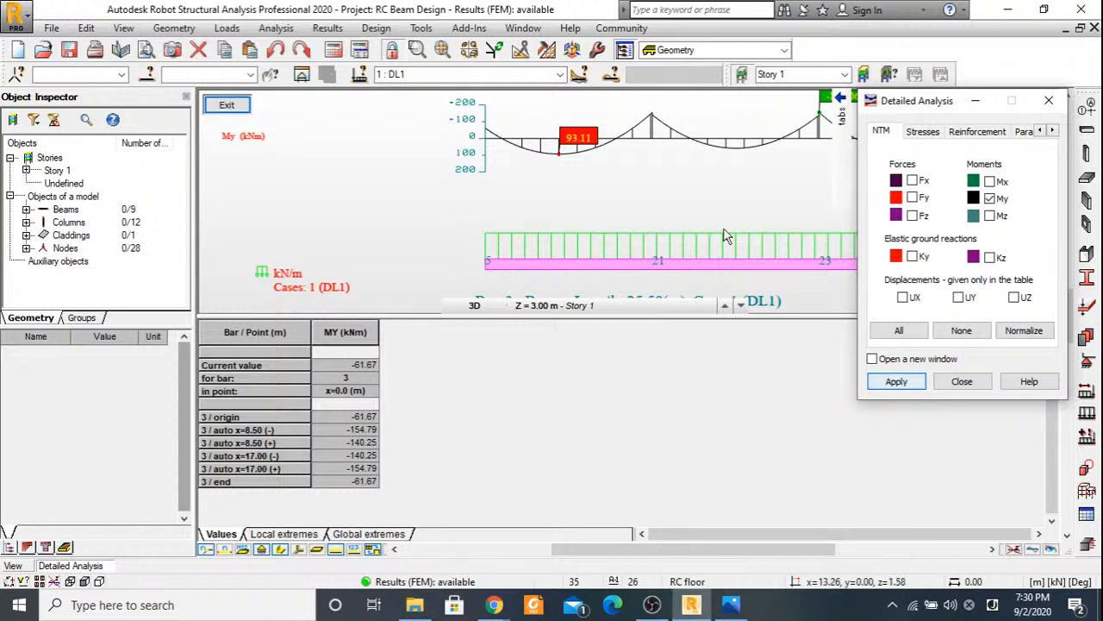
middle_drag(648, 193, 461, 226)
Examine the beam's My diagram for the ULS code combinations and for the SLS code combinations.
click(560, 74)
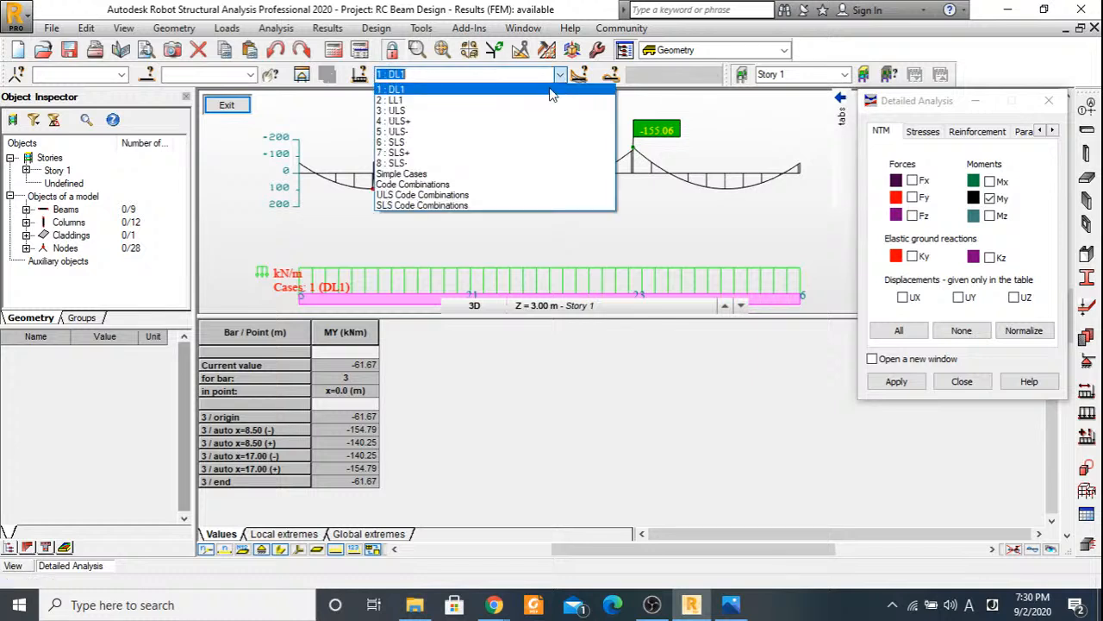
click(447, 198)
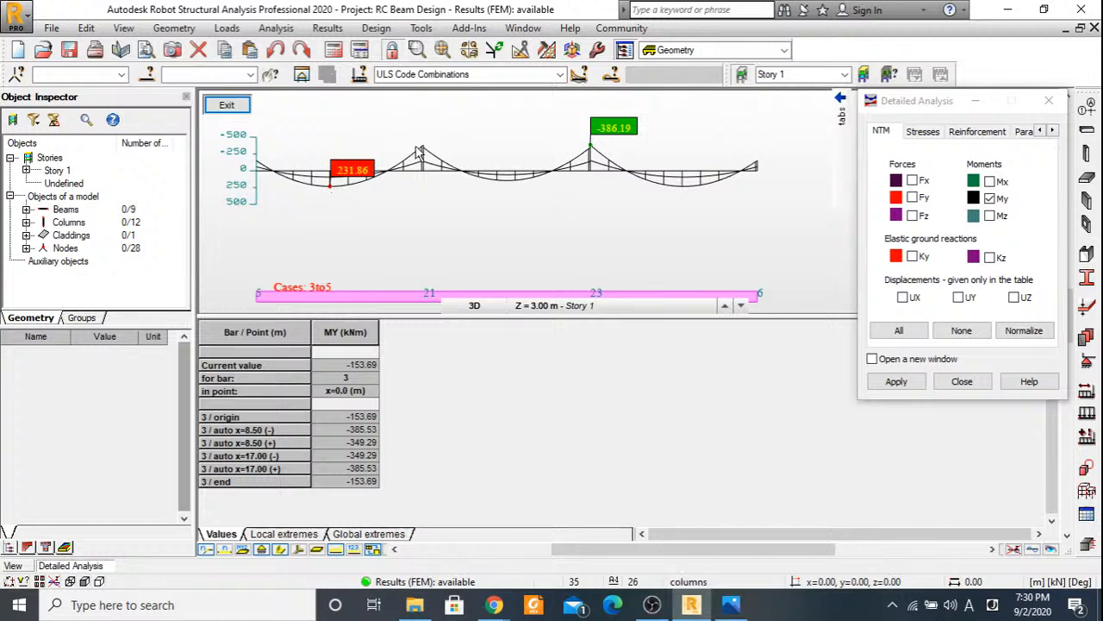
click(465, 74)
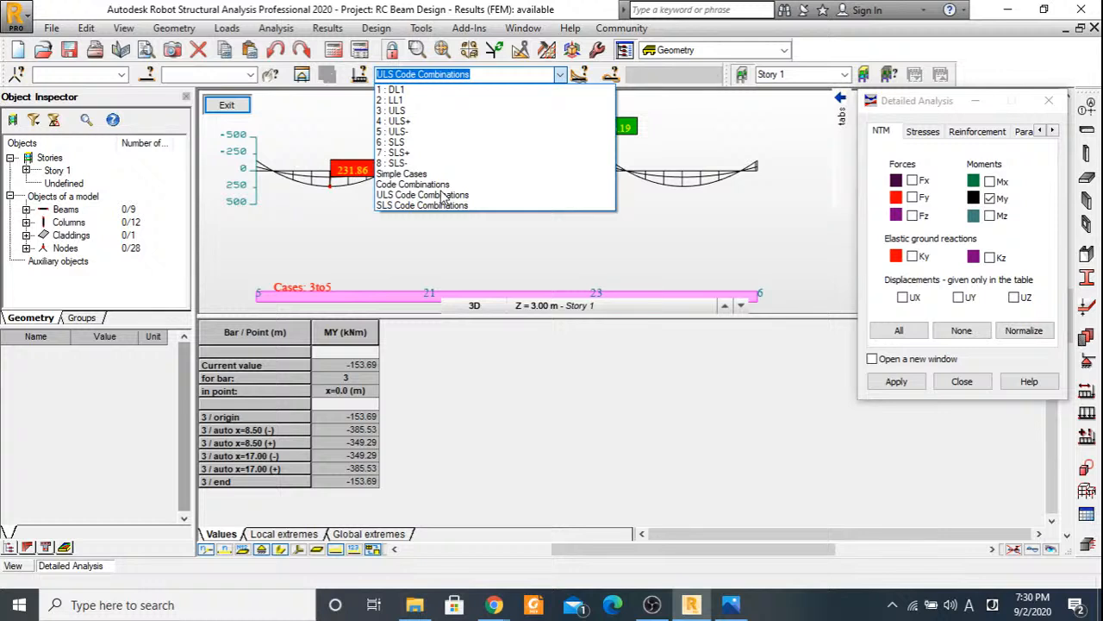
click(444, 205)
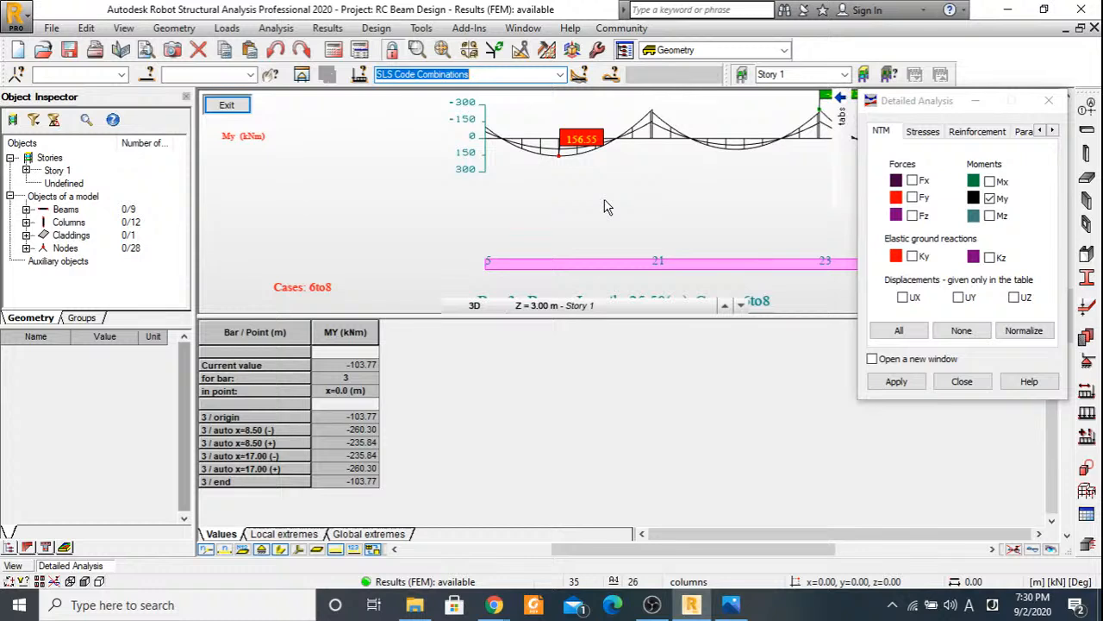
Add the shear force Fz diagram and view it together with My for the ULS code combinations.
click(912, 215)
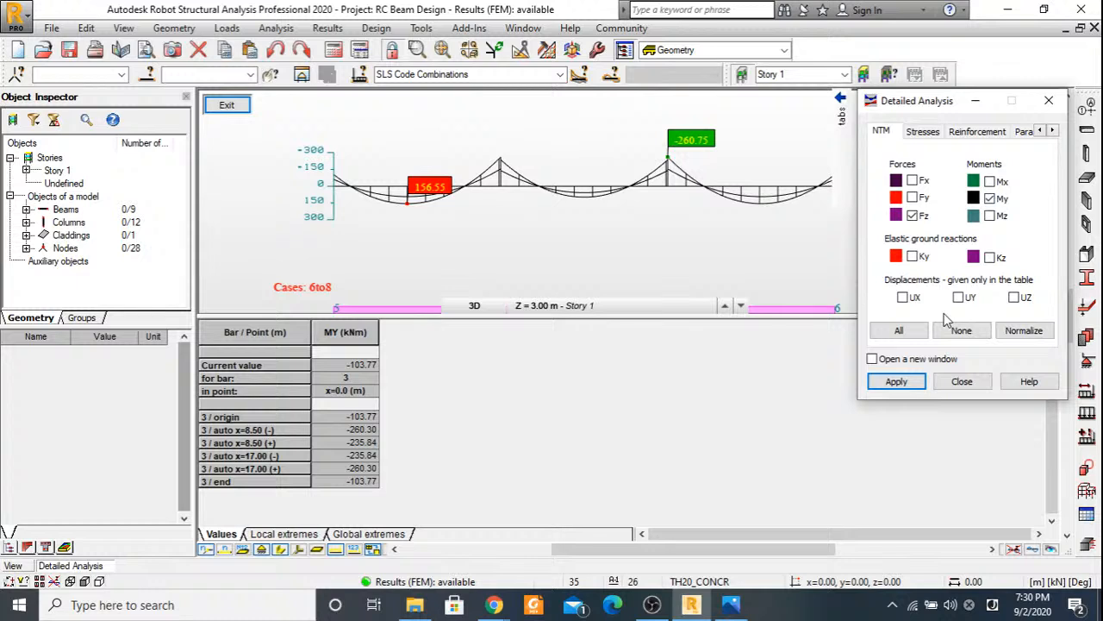
click(896, 381)
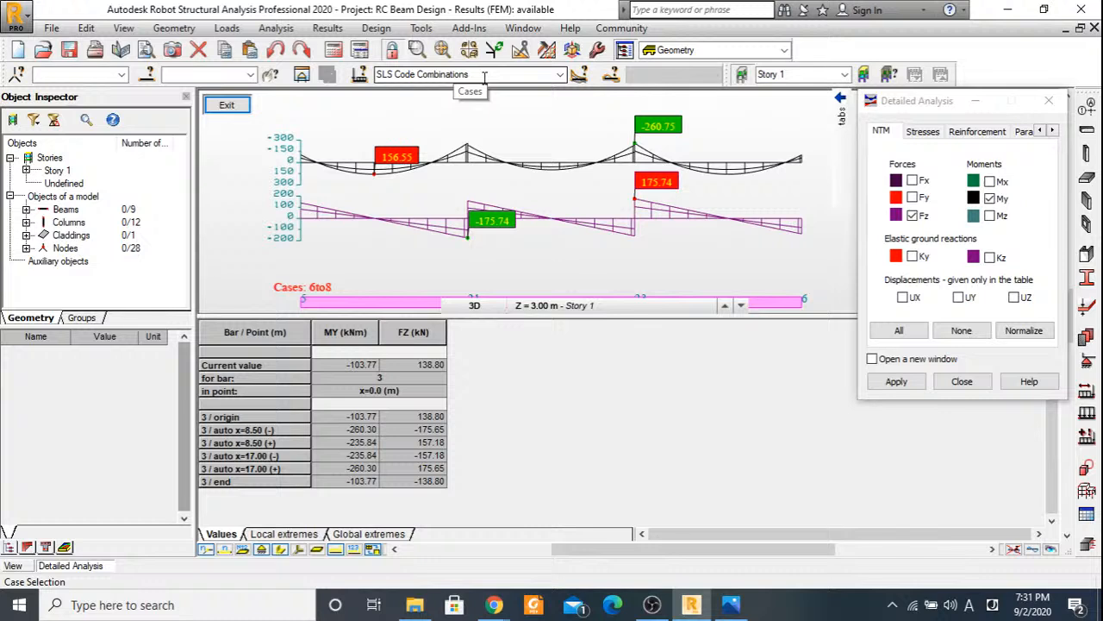
click(560, 75)
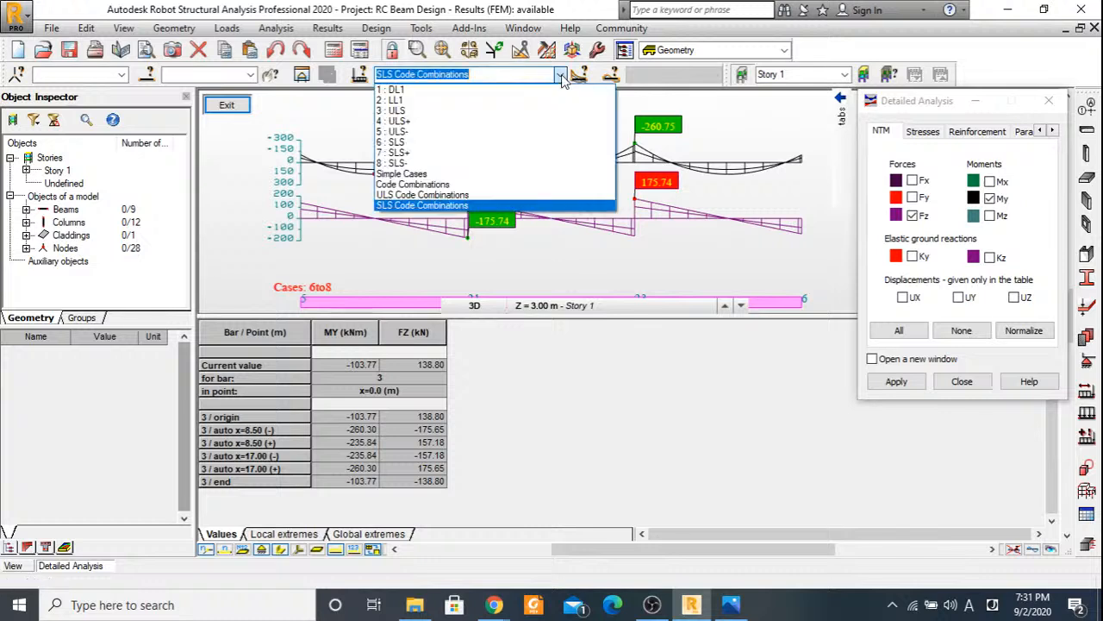
click(416, 195)
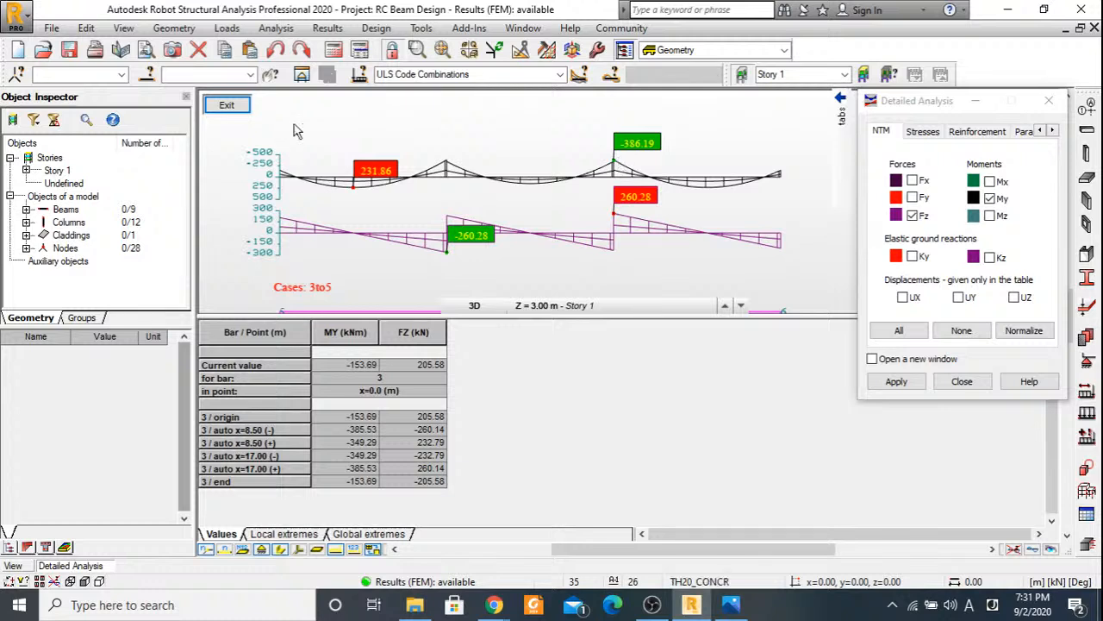
Turn off the Fz and My diagrams and exit the detailed analysis.
click(914, 215)
click(990, 199)
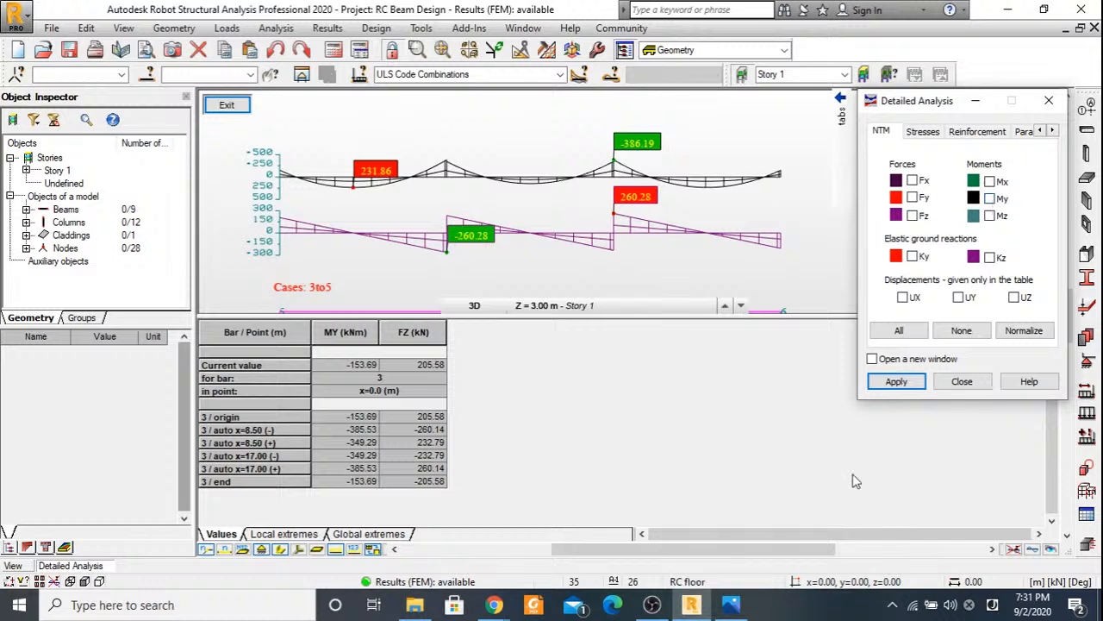
click(964, 384)
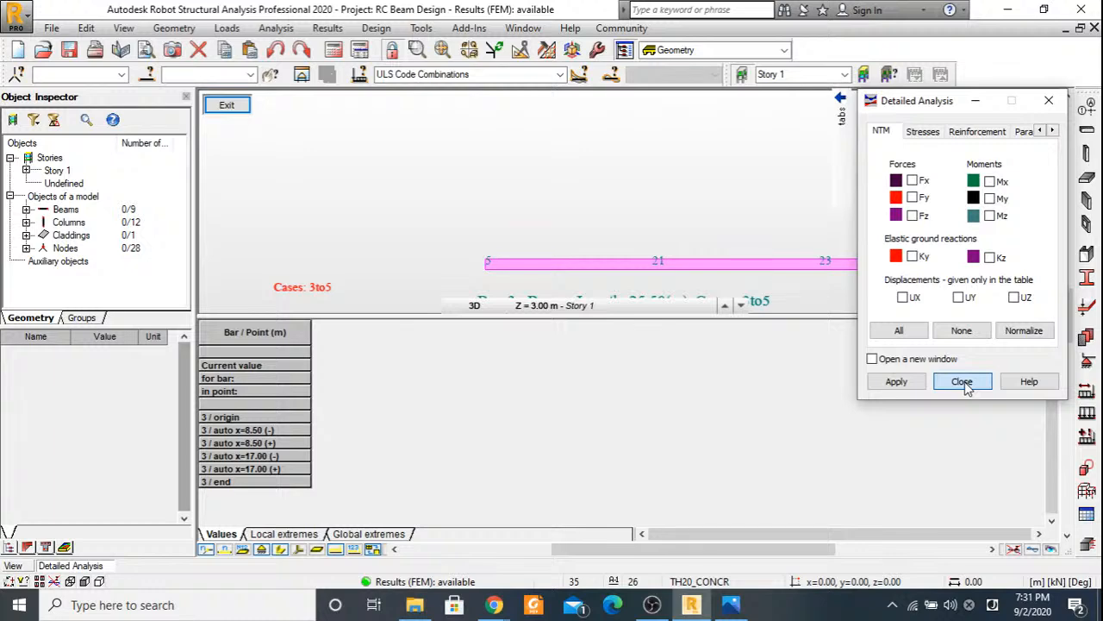
click(963, 382)
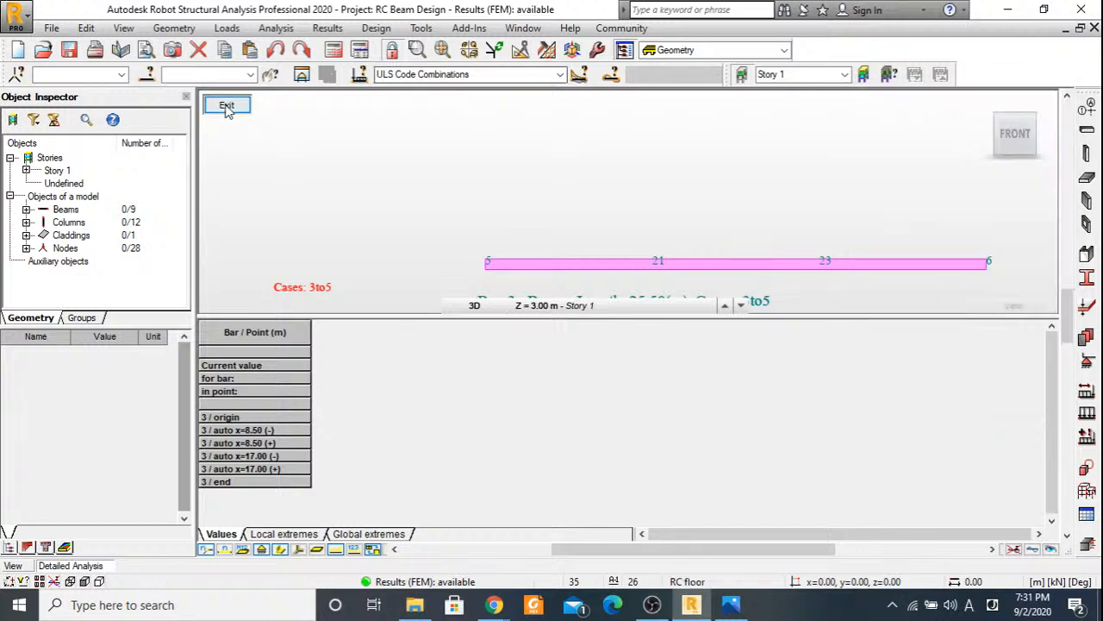
click(227, 106)
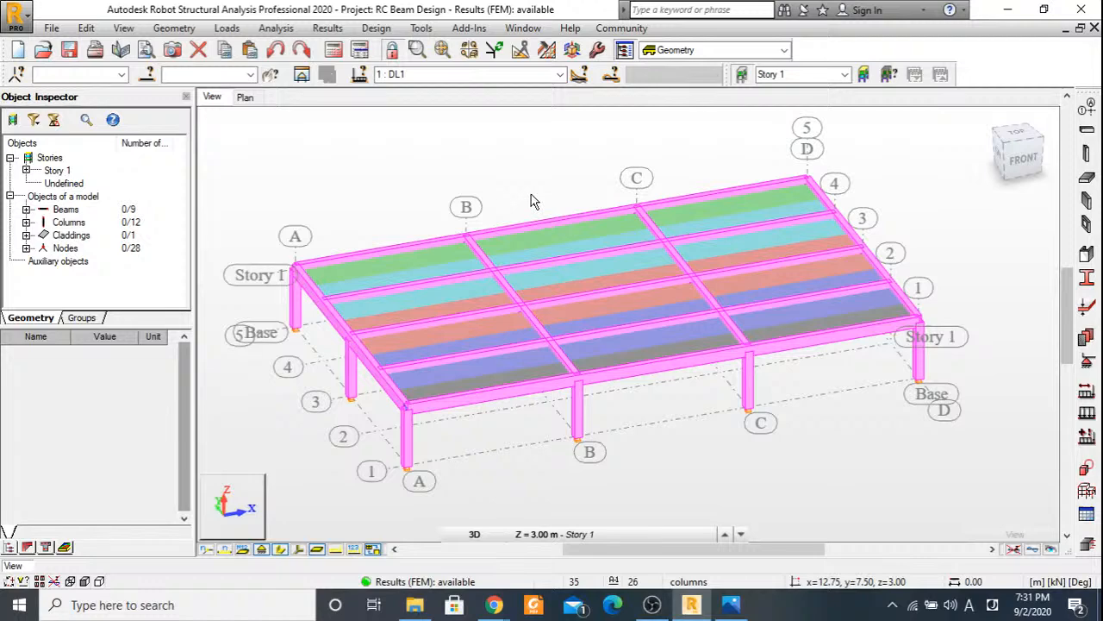
Send the beam along grid line 3 to the provided reinforcement module using the BS8110 simple cases DL1 and LL1.
click(245, 99)
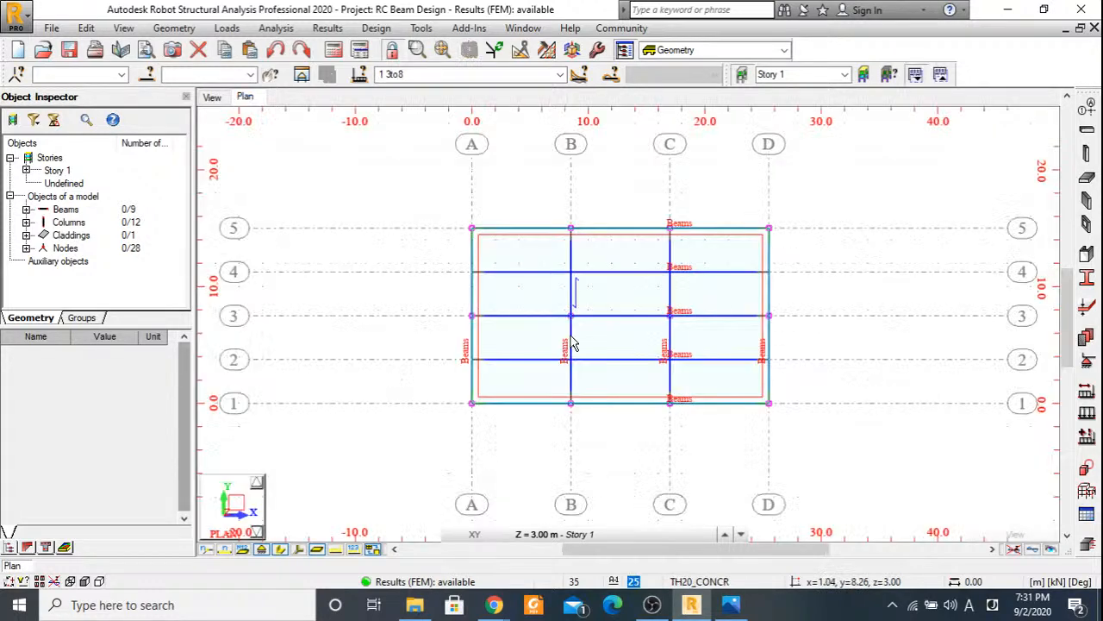
click(573, 316)
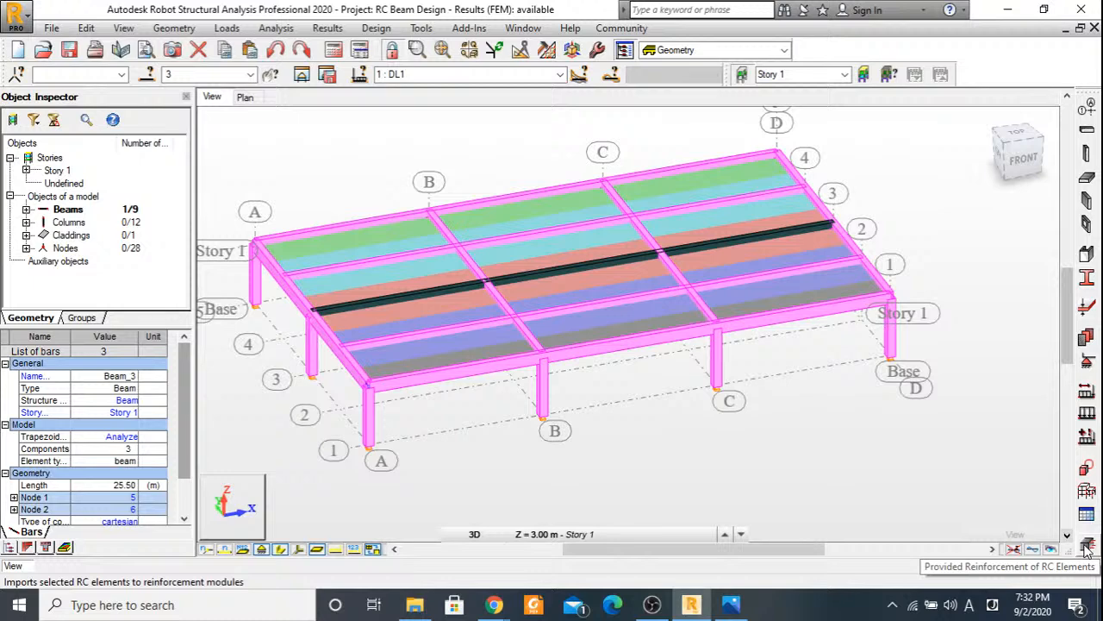
click(1086, 549)
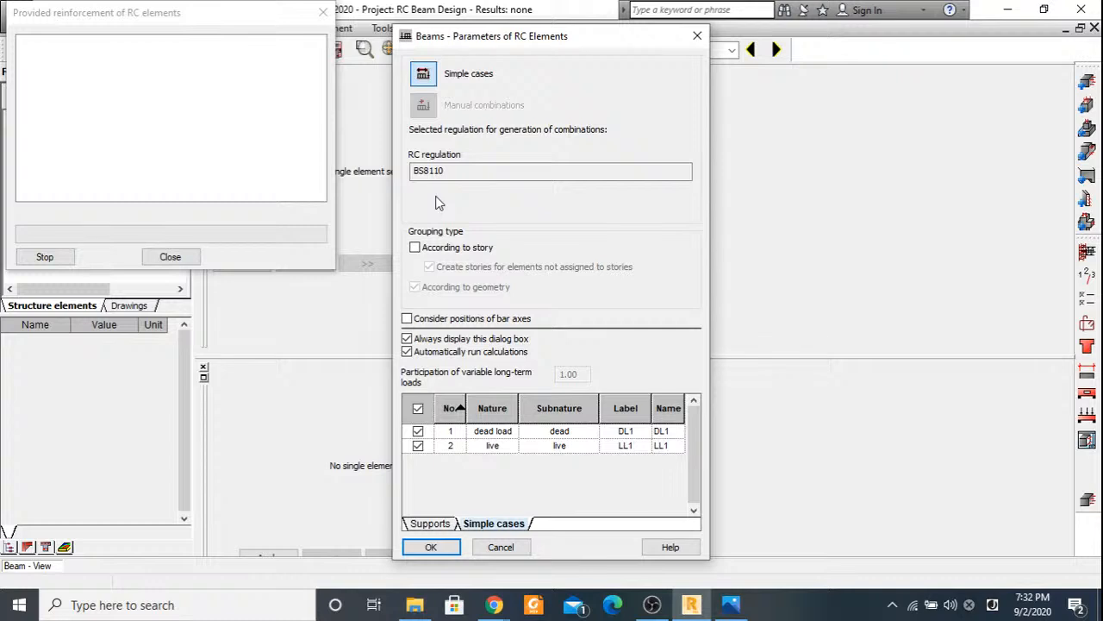
click(431, 546)
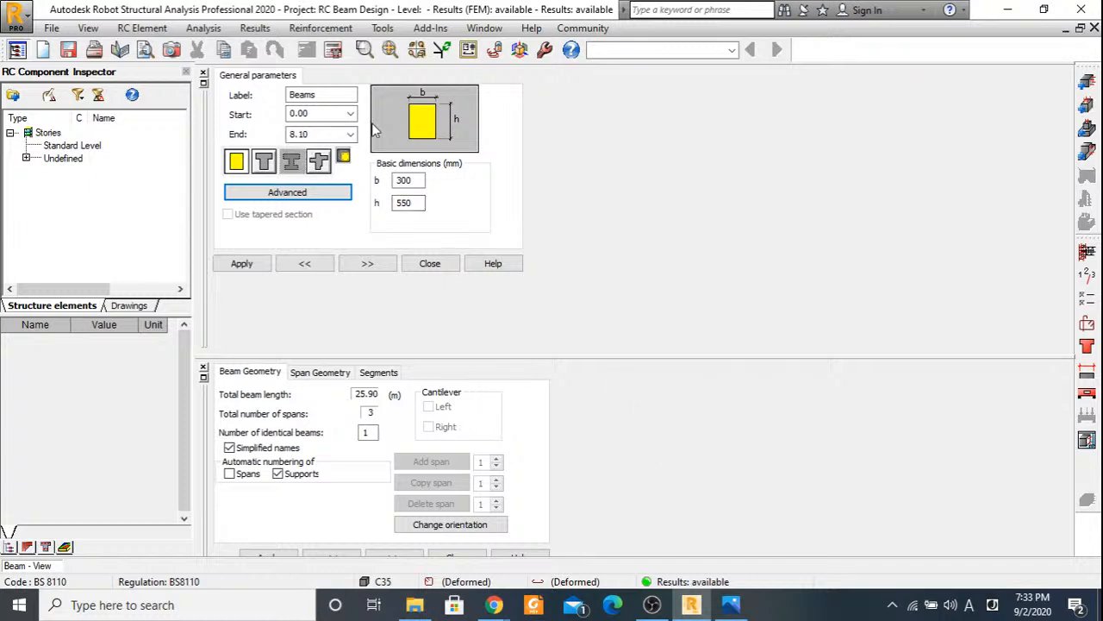
Place the section definition settings beside the beam geometry settings and select middle span P2 in the beam elevation.
drag(203, 76, 204, 89)
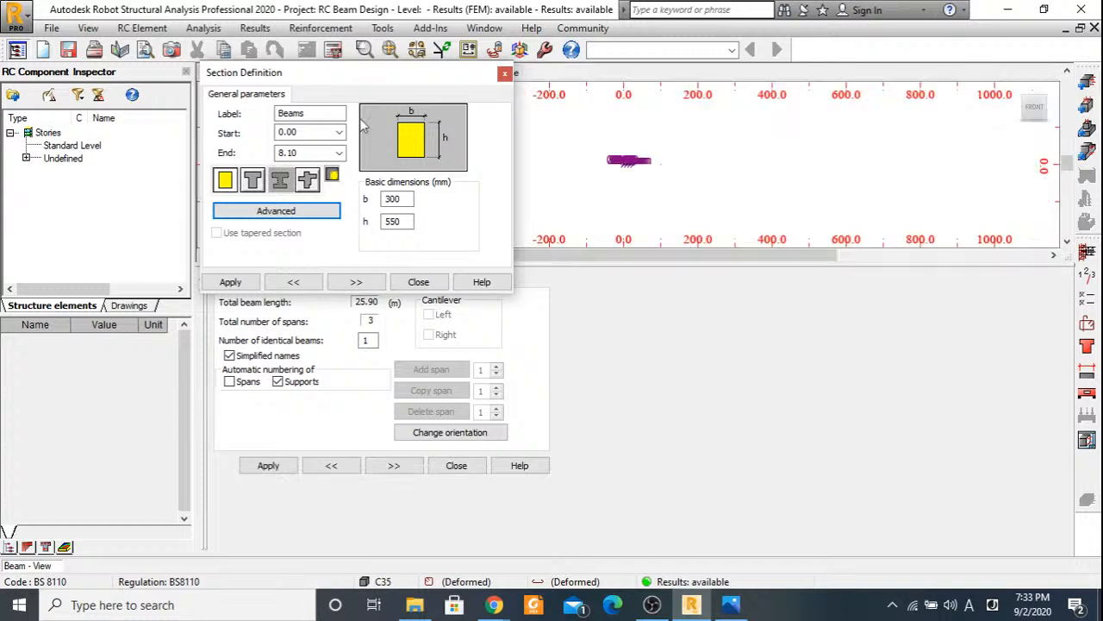
drag(362, 73, 615, 113)
scroll(635, 162, up, 4)
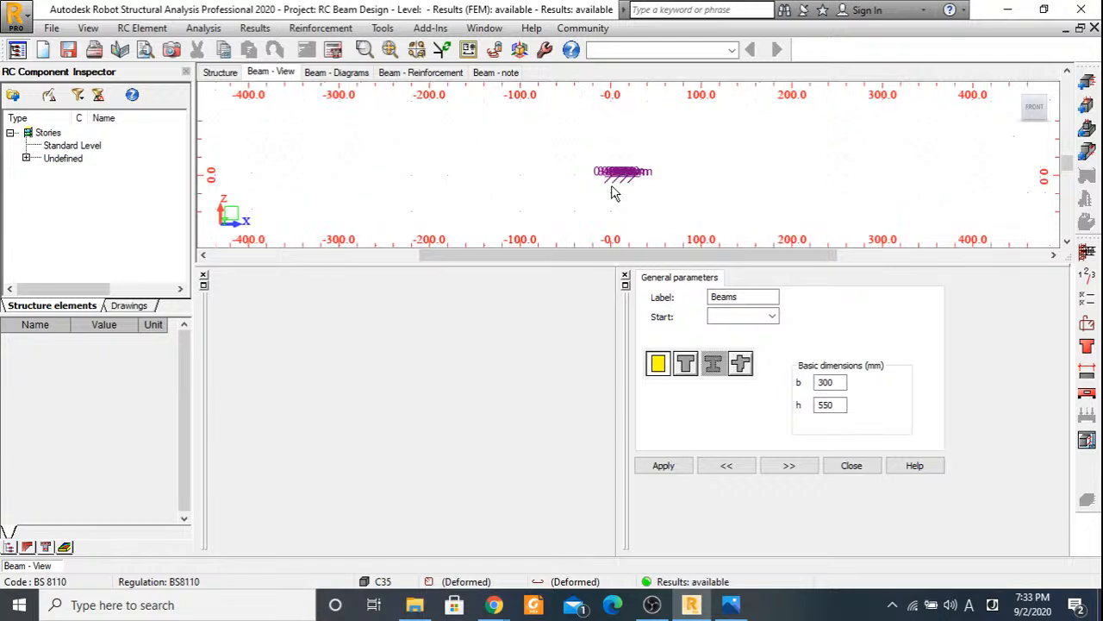
scroll(612, 193, up, 3)
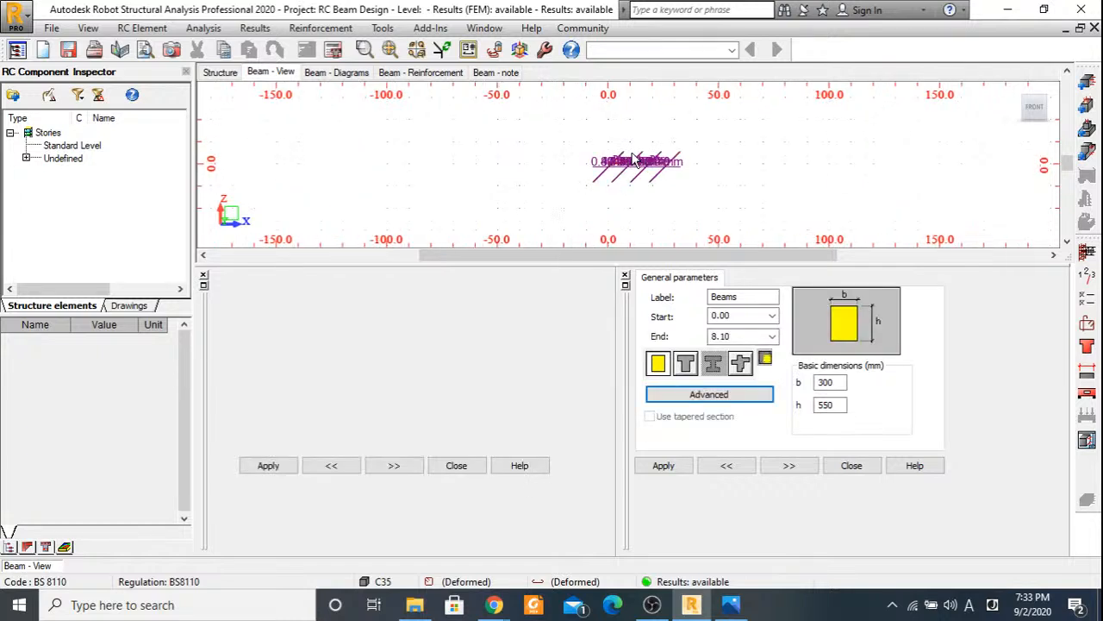
scroll(634, 161, up, 2)
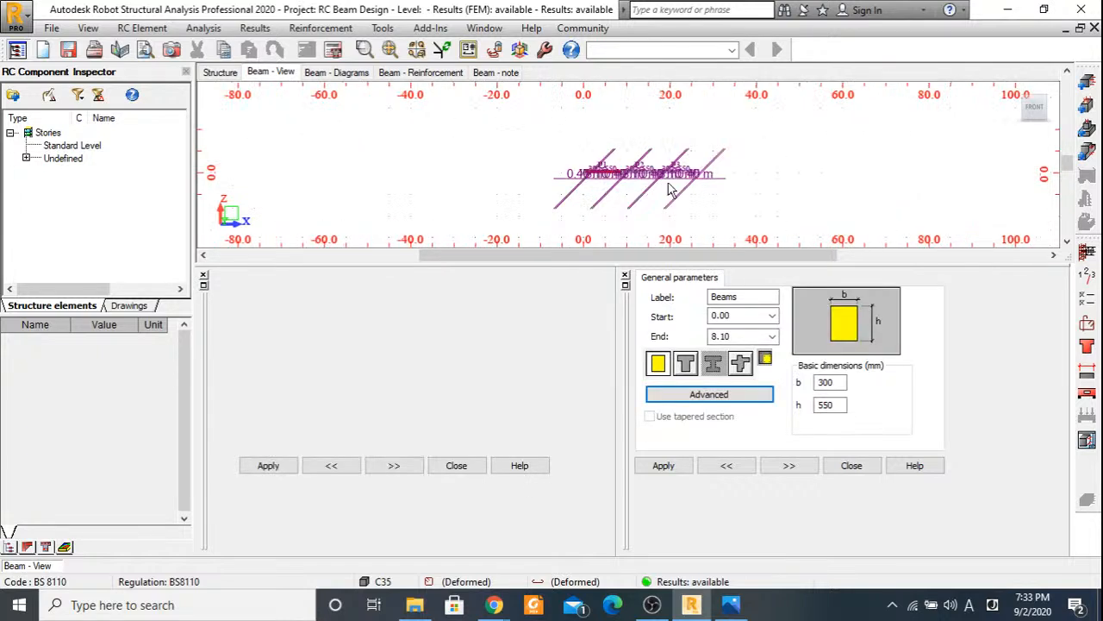
scroll(668, 186, up, 5)
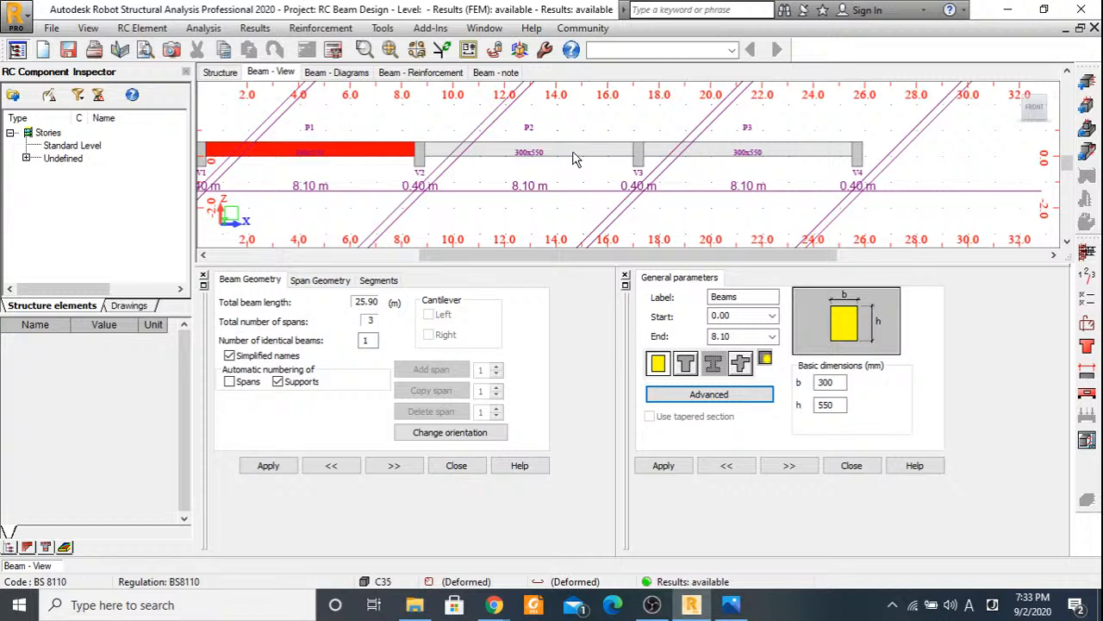
click(576, 159)
scroll(576, 160, down, 3)
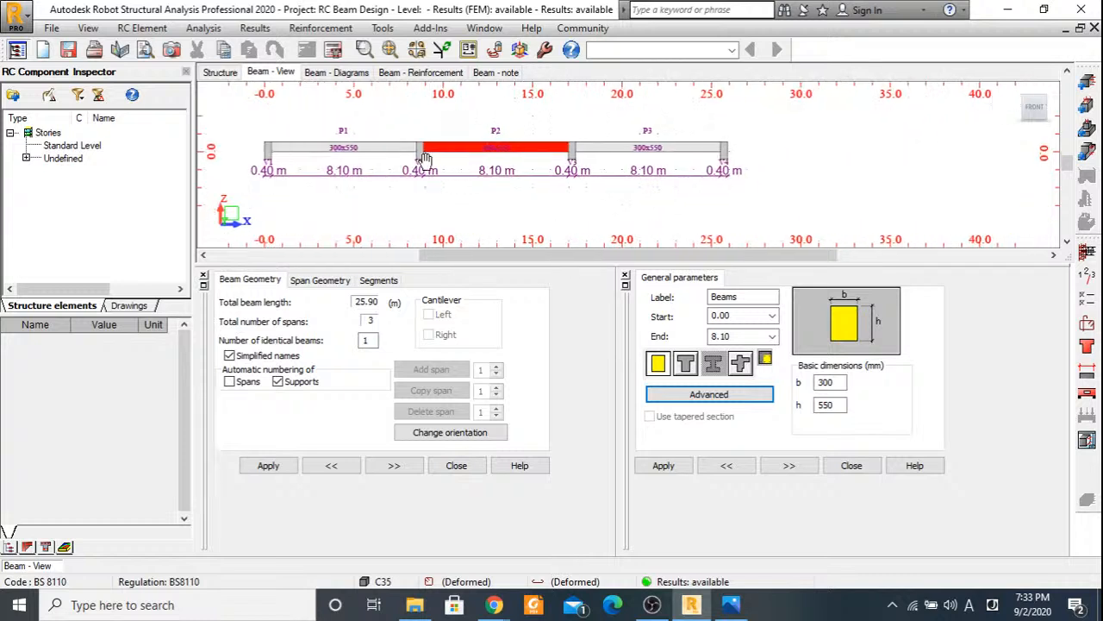
middle_drag(425, 160, 383, 164)
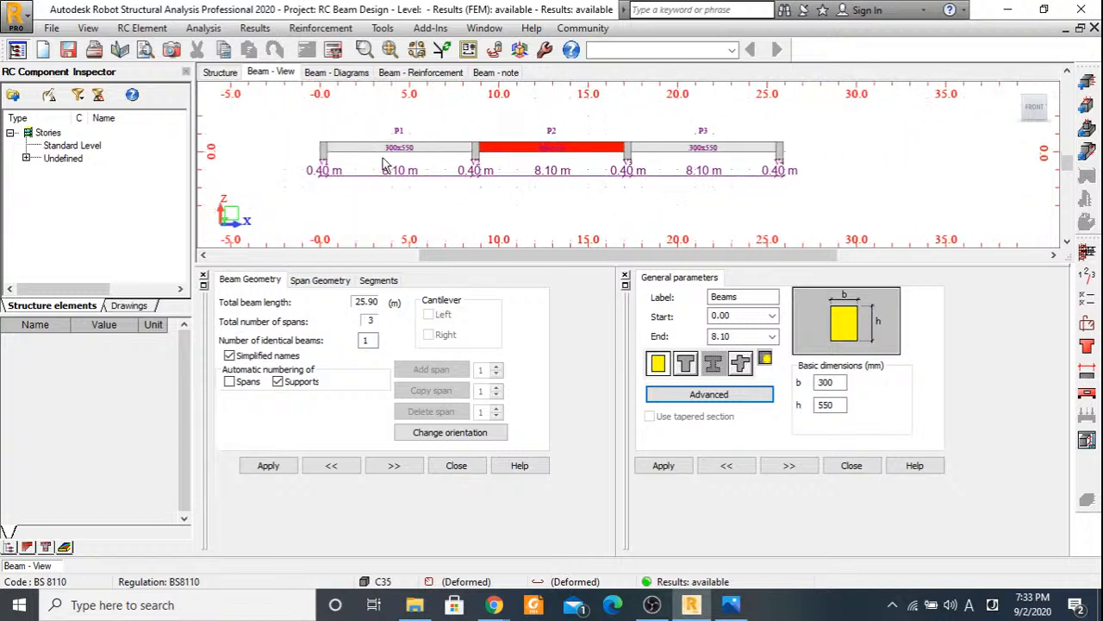
scroll(422, 154, up, 2)
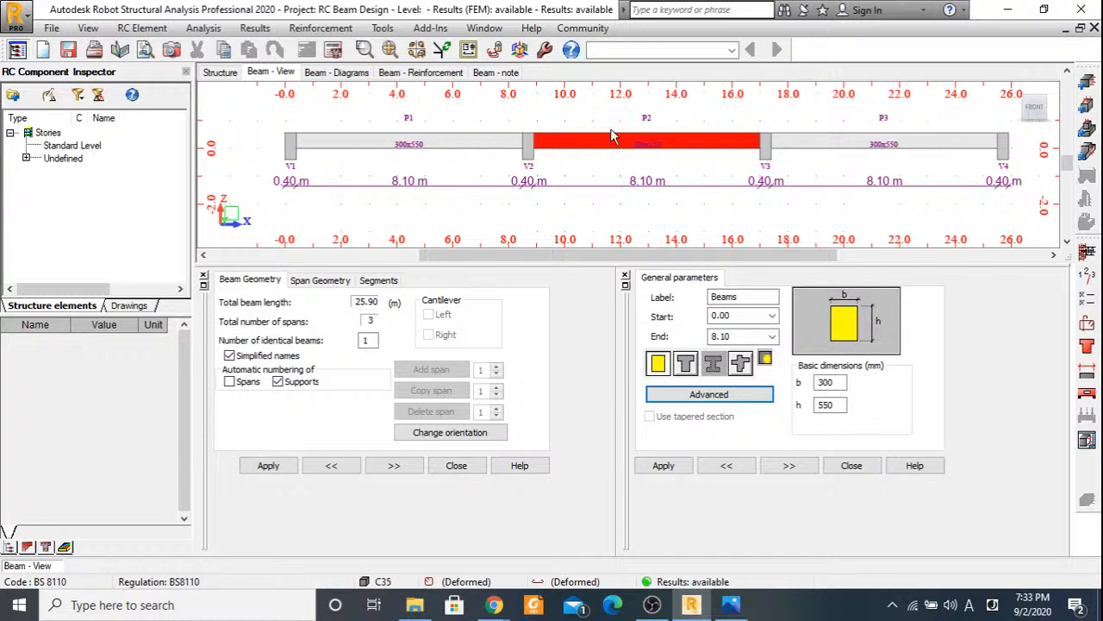
middle_drag(622, 187, 600, 200)
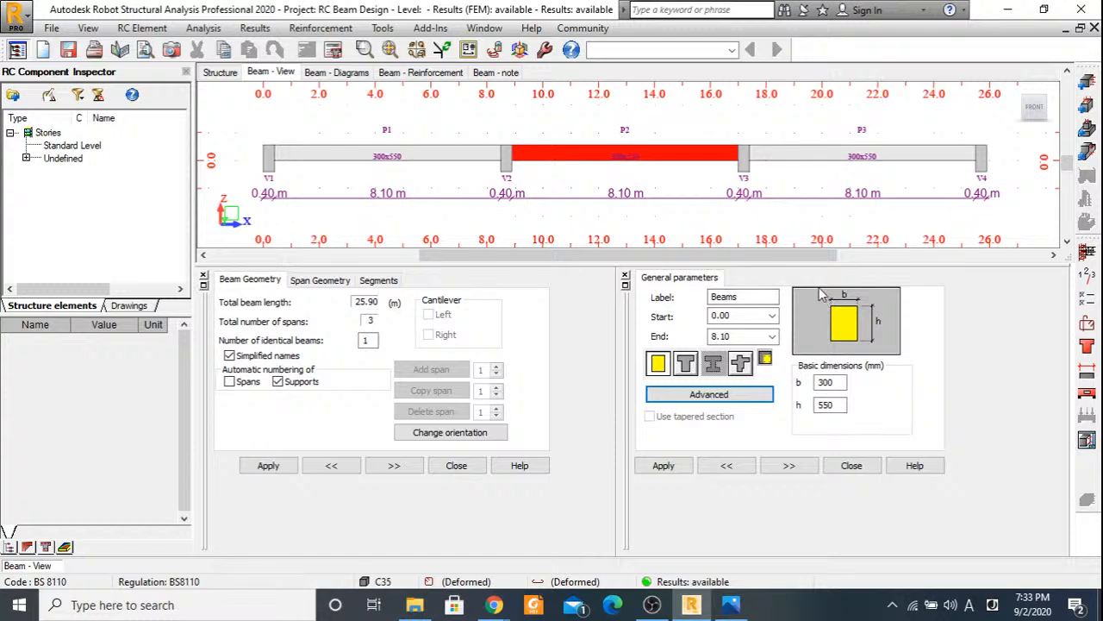
Fix the bottom, side and top covers at 30 mm to the transverse reinforcement, checking the cover against the Beam Design drawing.
click(1087, 302)
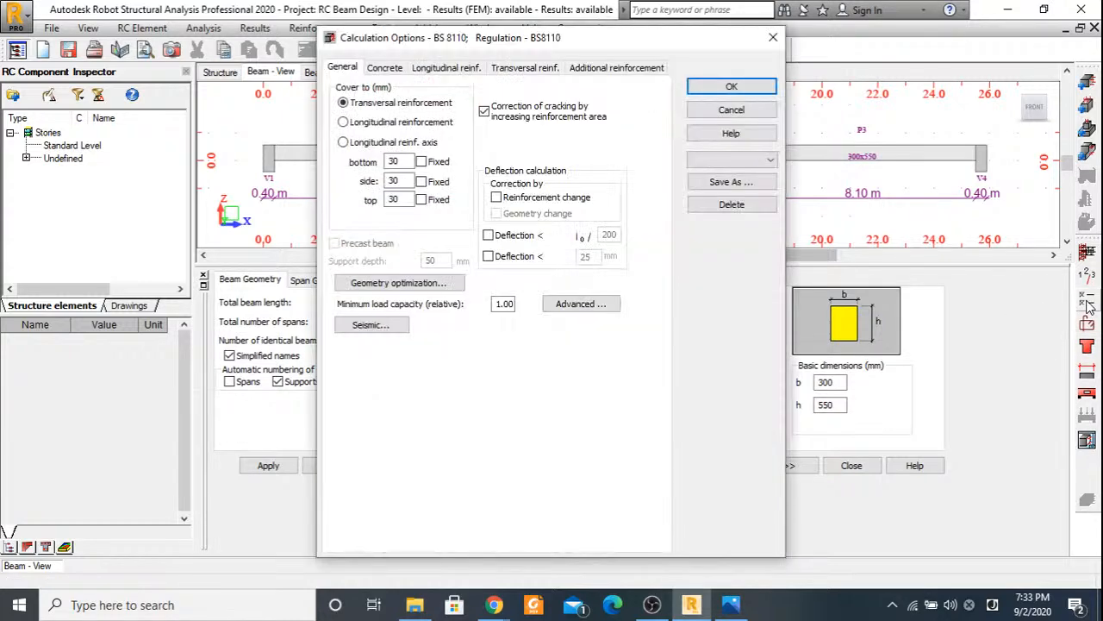
drag(480, 44, 499, 248)
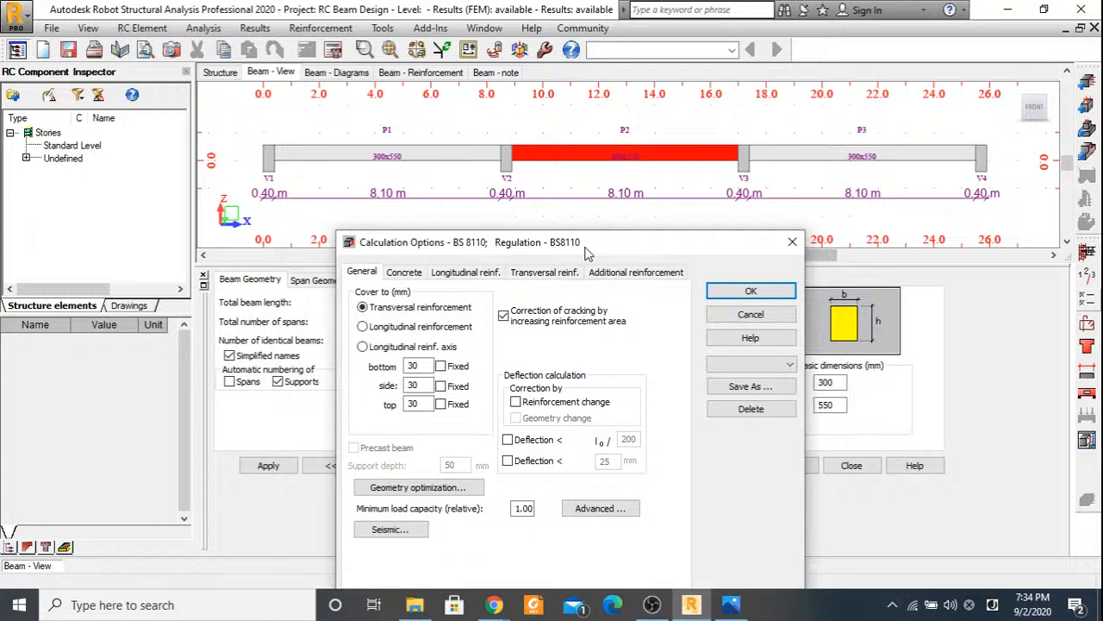
drag(584, 253, 576, 54)
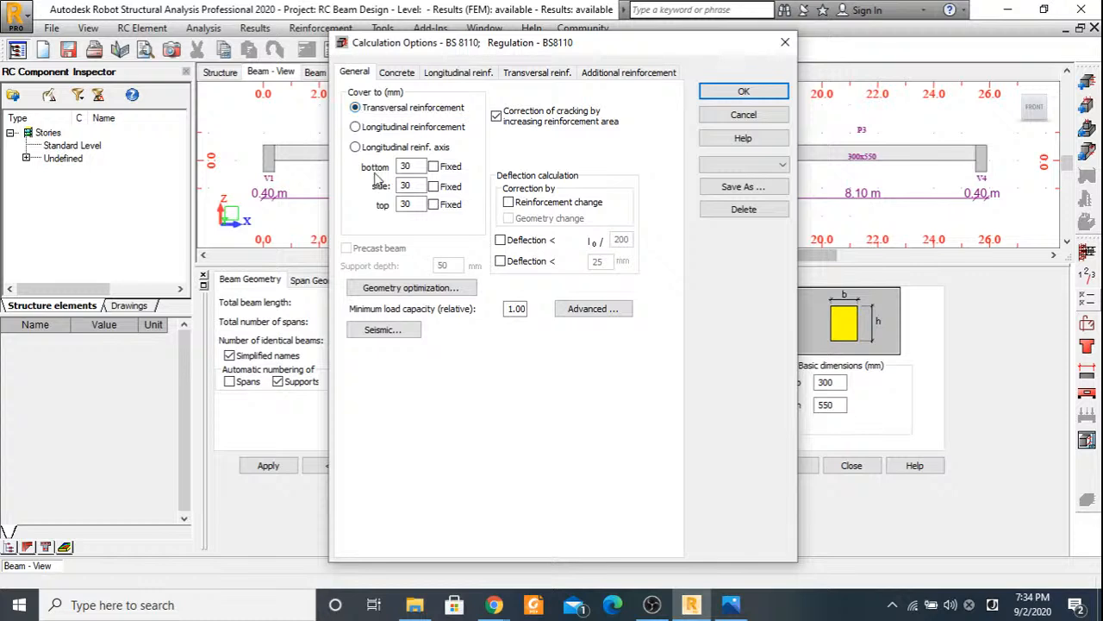
click(432, 204)
click(731, 604)
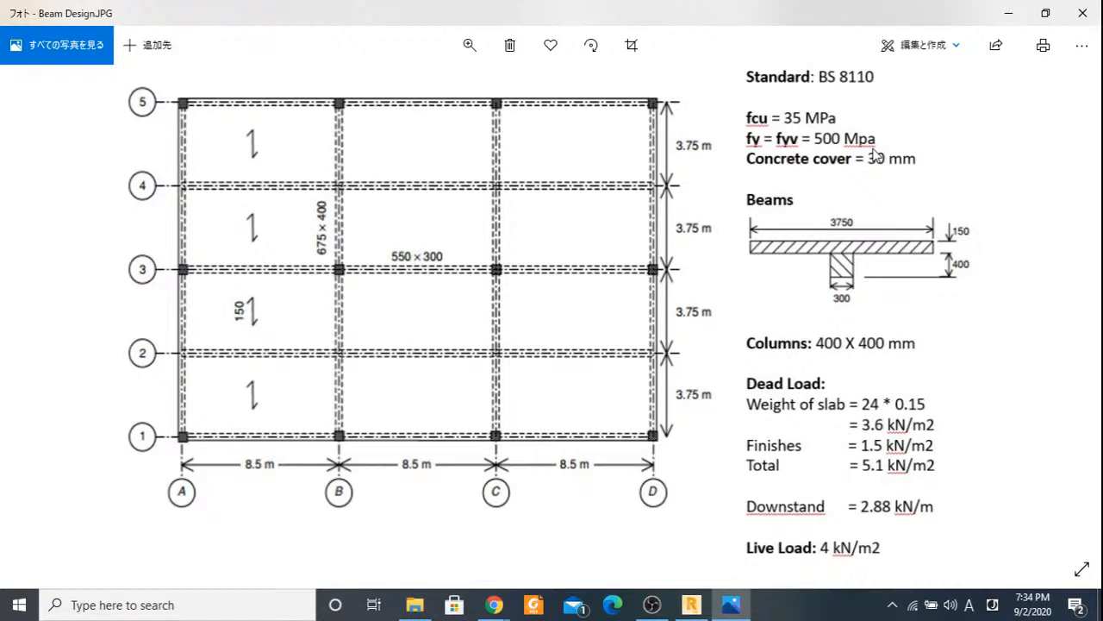
click(1010, 15)
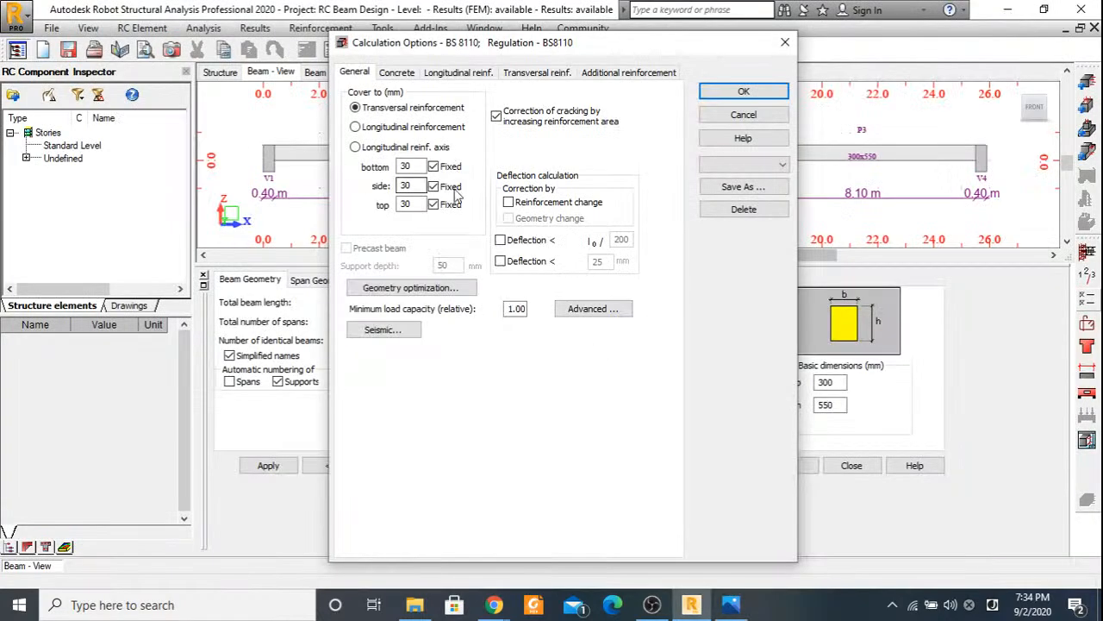
Check the C35 concrete settings, then limit the longitudinal bars to 25 mm and the transverse bars to 8 mm diameter.
click(396, 72)
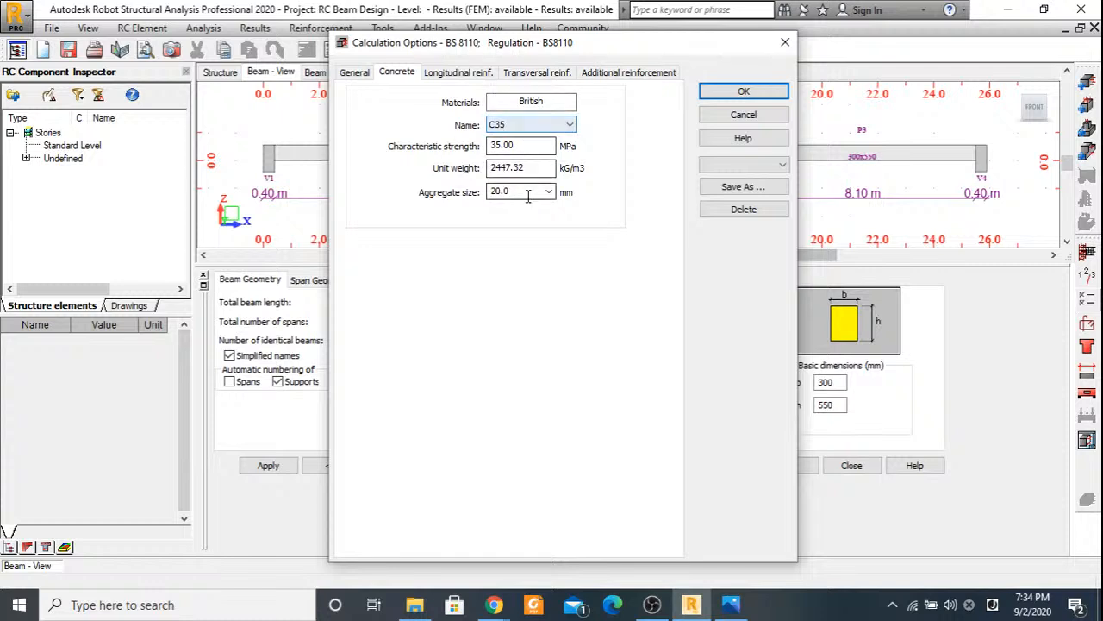
key(ctrl+Tab)
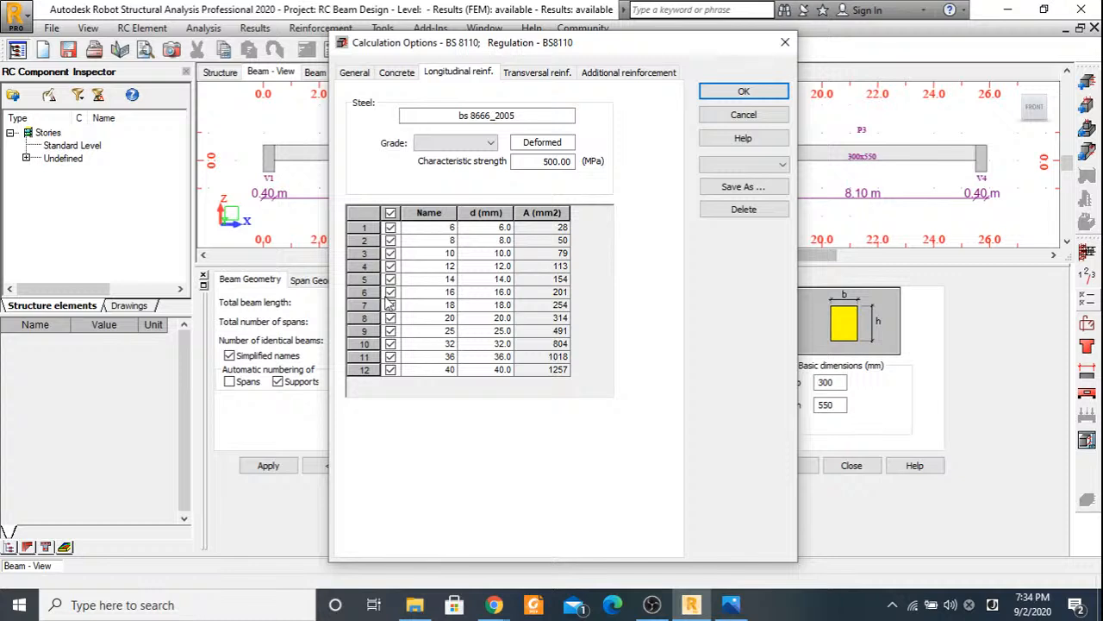
click(390, 215)
click(390, 330)
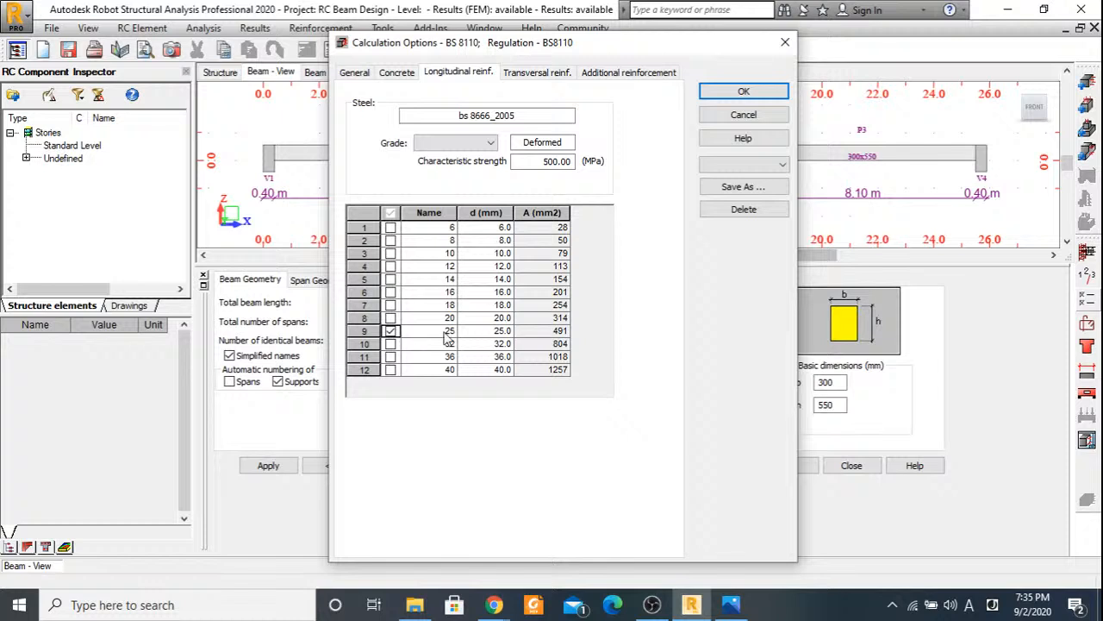
click(546, 72)
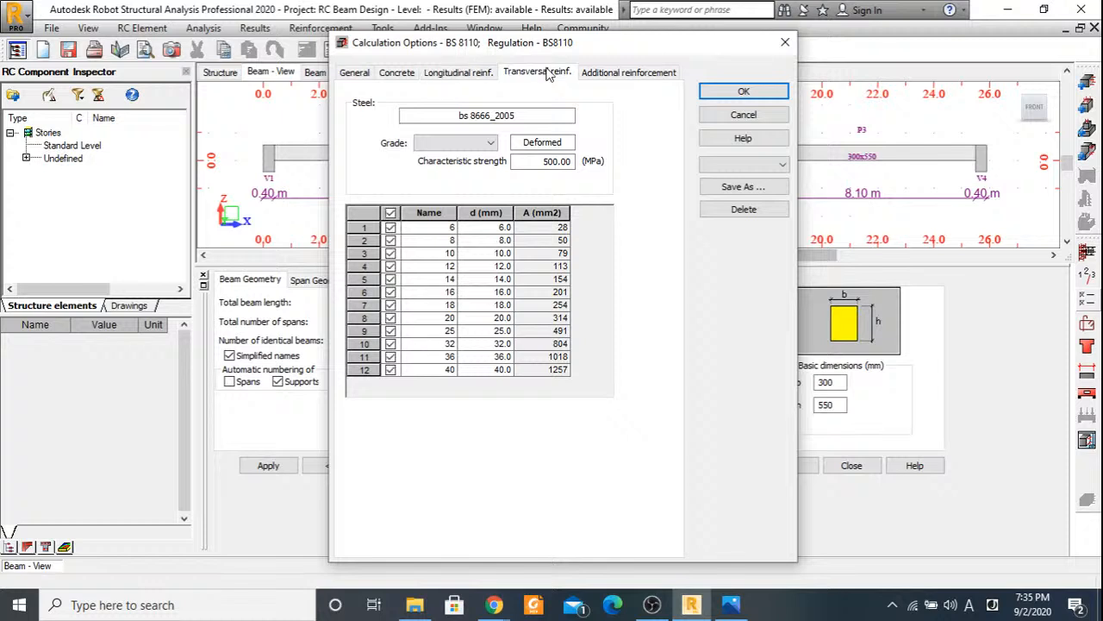
click(391, 239)
Allow 12, 14, 20 and 25 mm bars for the additional reinforcement and apply the calculation options.
click(615, 75)
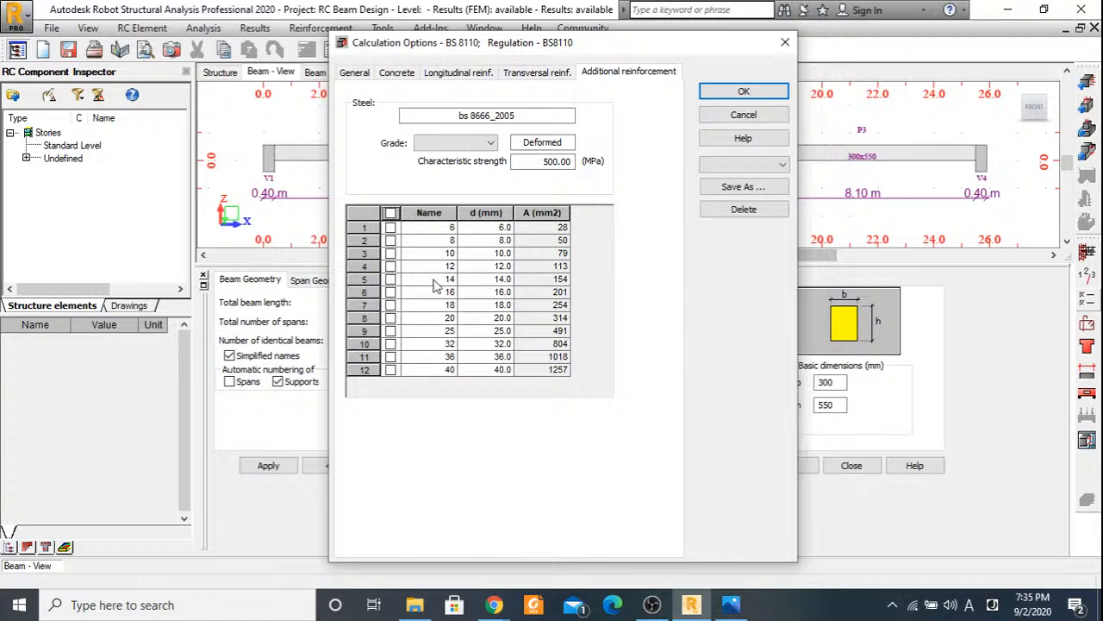
click(389, 267)
click(390, 267)
click(389, 268)
click(389, 278)
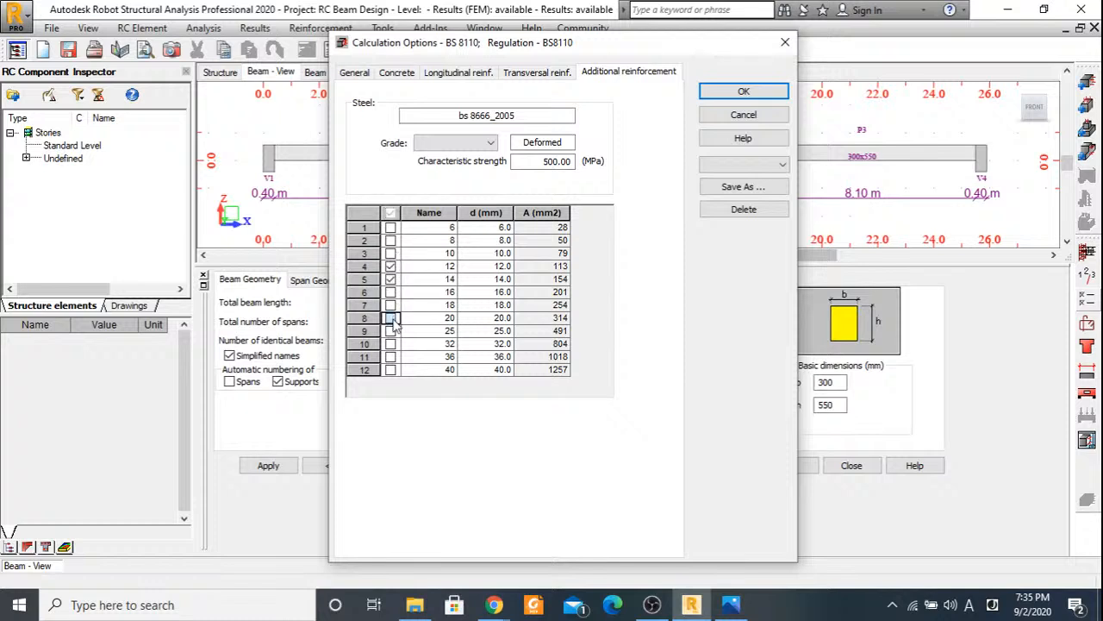
click(390, 317)
click(391, 330)
click(737, 93)
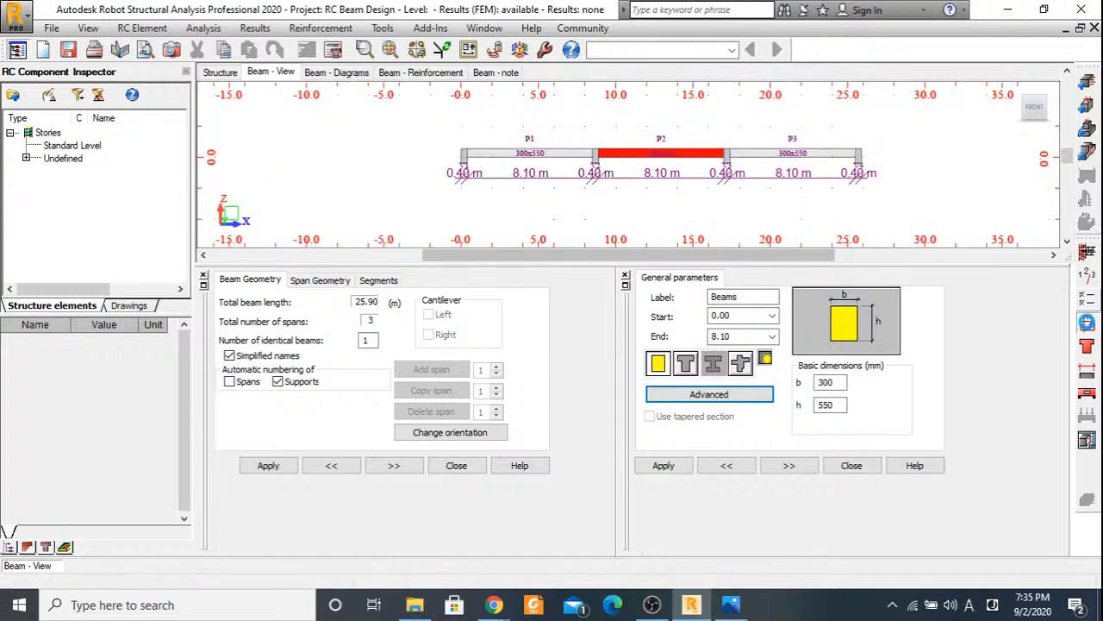
Set the minimum main reinforcement diameter to 25 in the beam's reinforcement pattern.
click(1086, 322)
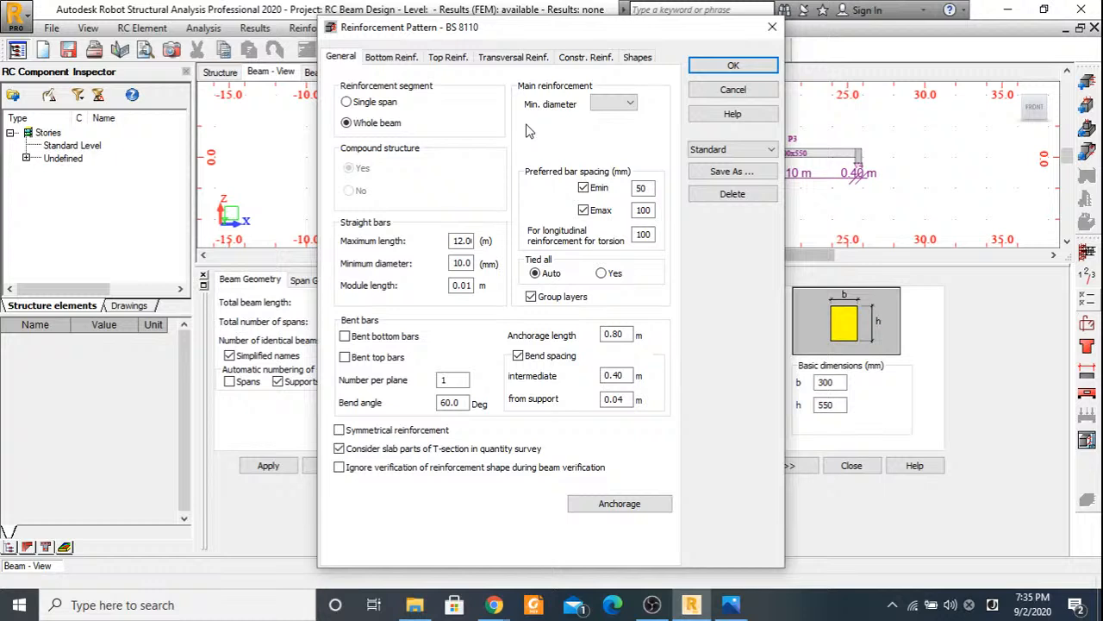
click(630, 103)
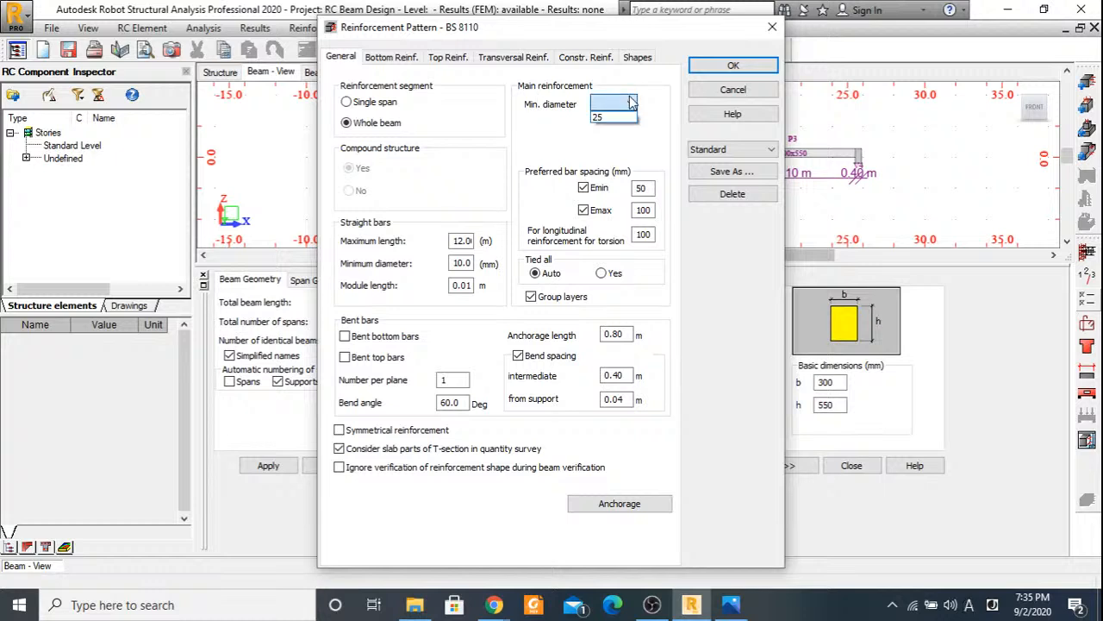
click(604, 116)
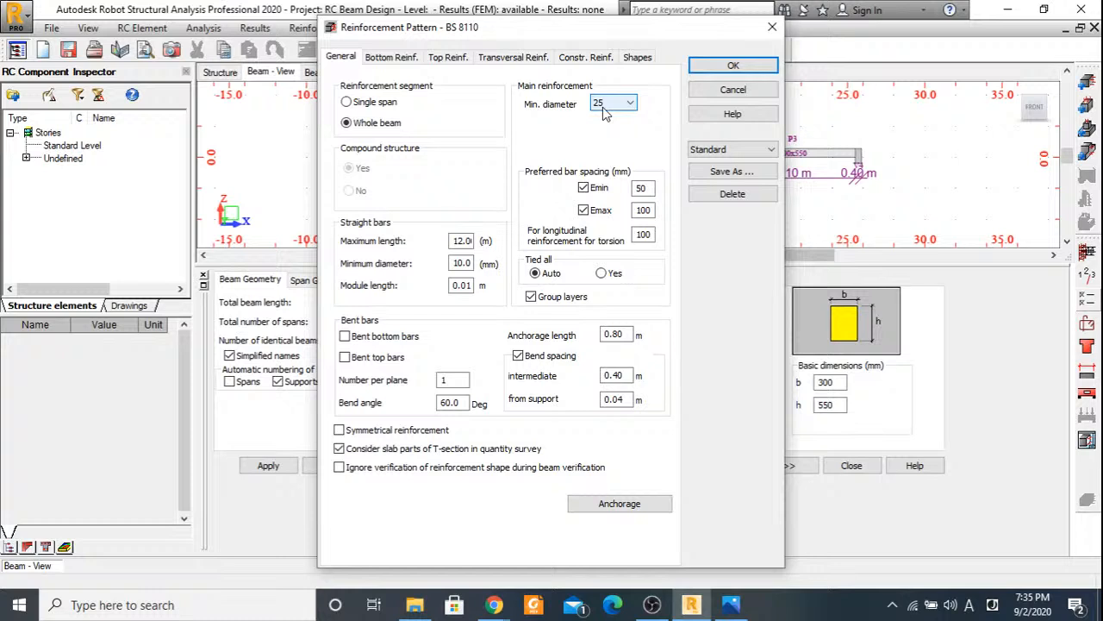
Set the bottom reinforcement layers to Auto with N max 2, and make the top reinforcement follow the bottom reinforcement.
click(390, 58)
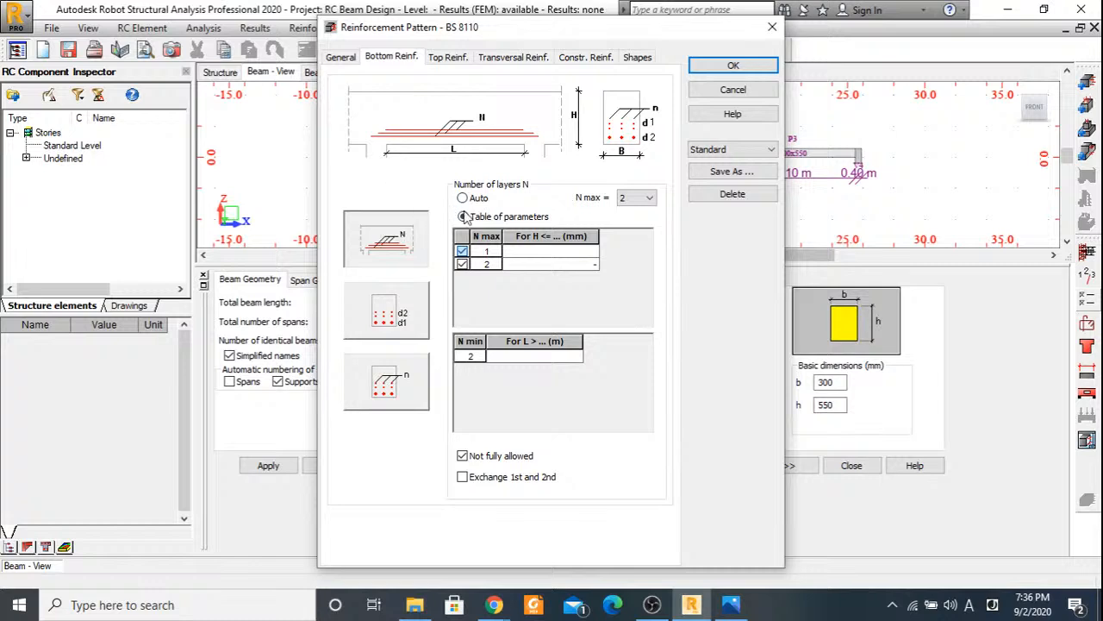
key(Up)
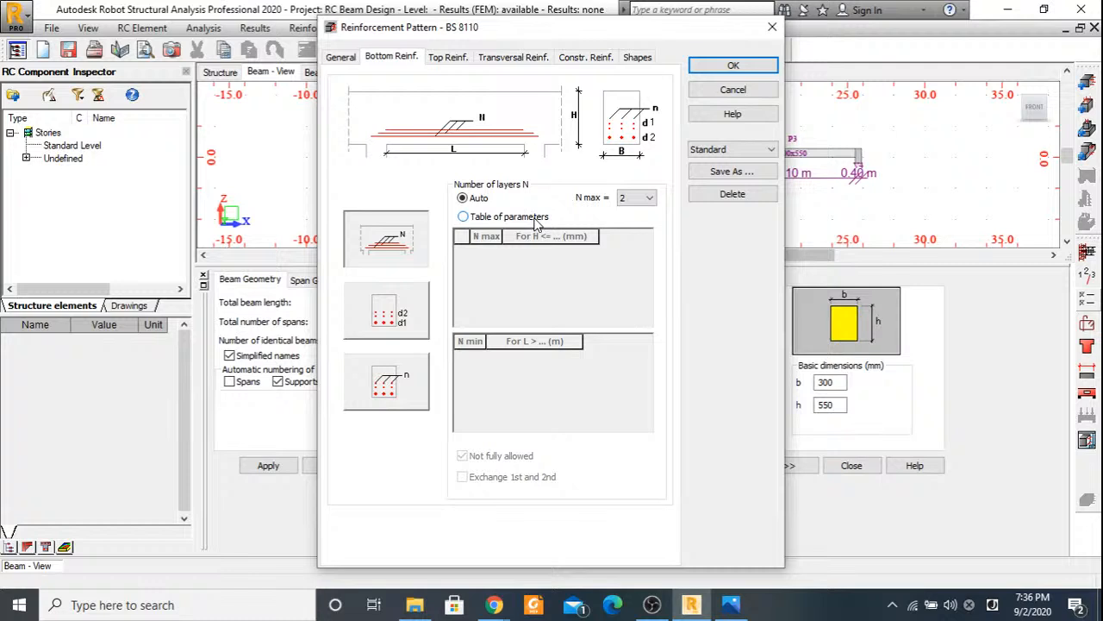
click(630, 200)
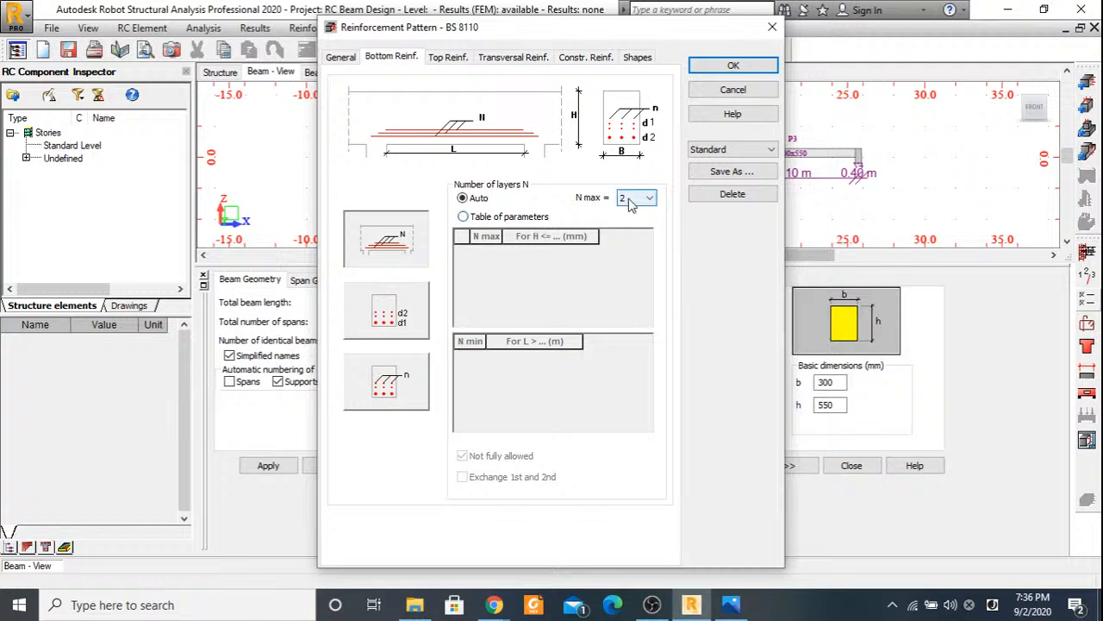
click(441, 57)
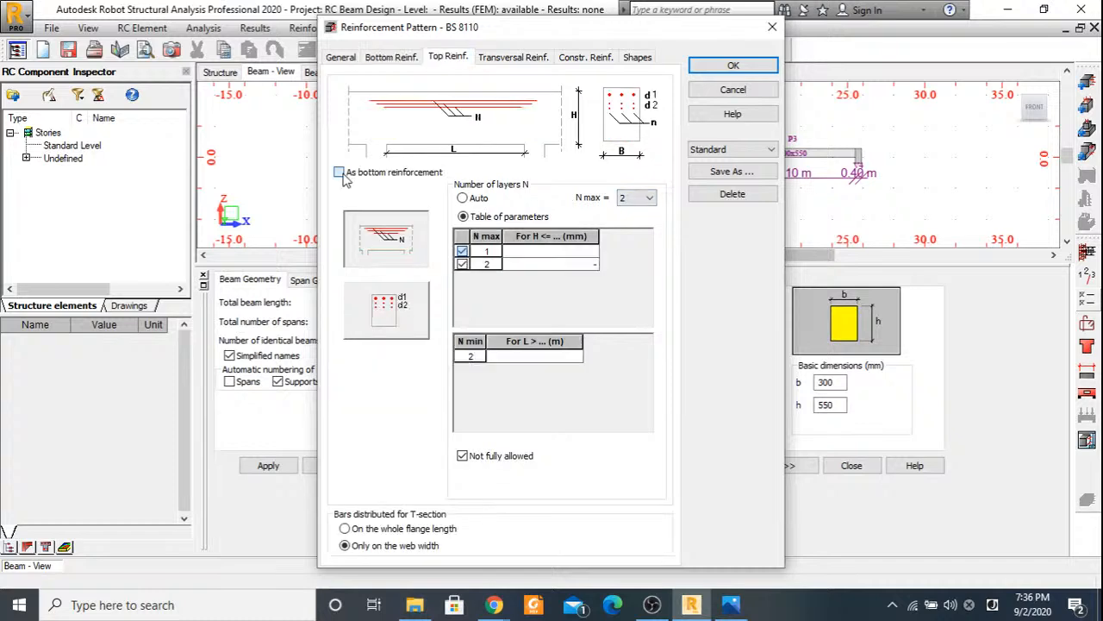
click(340, 172)
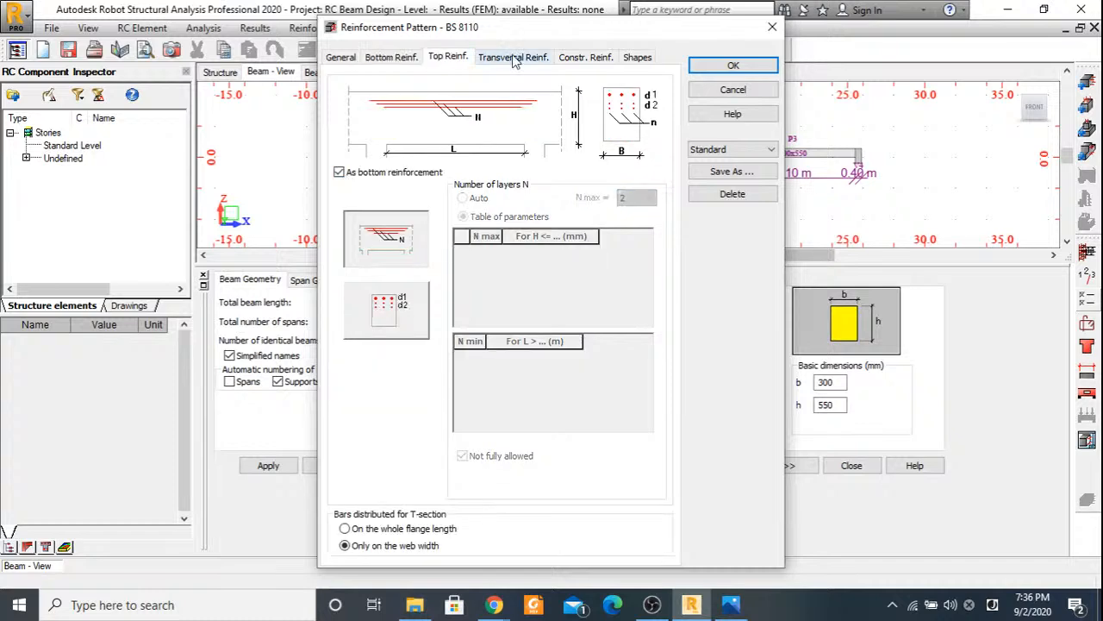
Review the transverse, top, bottom and general pattern settings, and apply the reinforcement pattern.
click(514, 58)
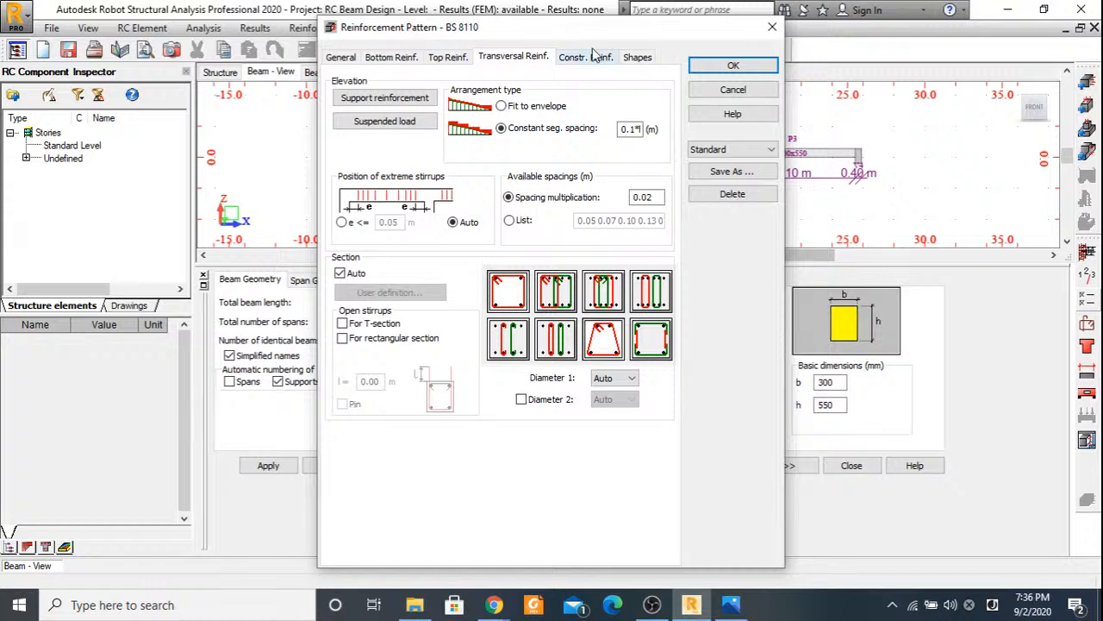
click(449, 55)
click(388, 56)
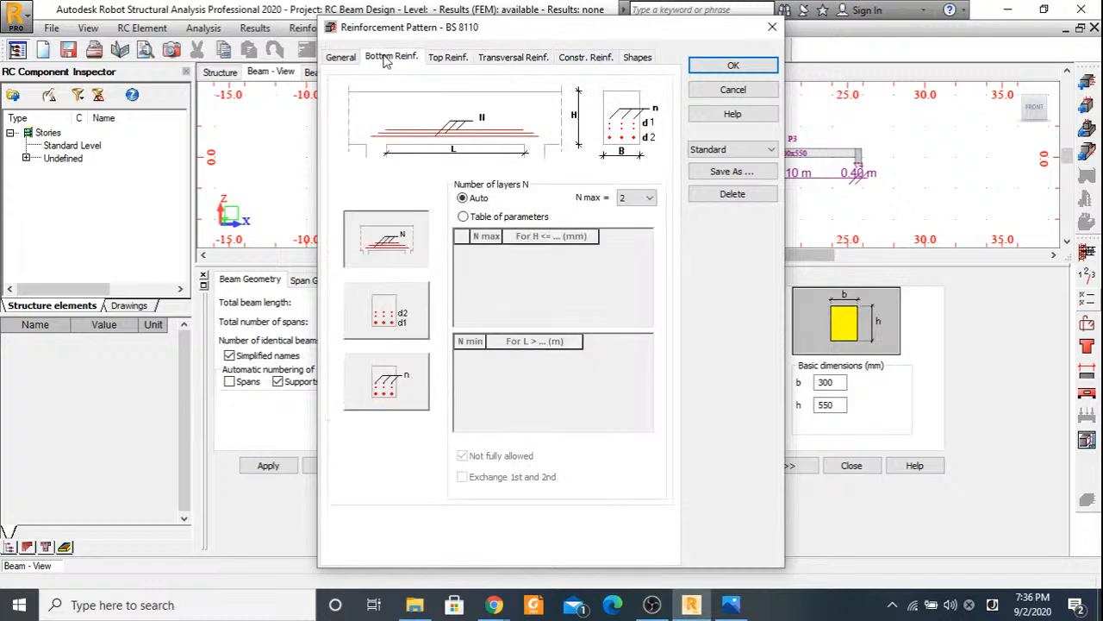
click(343, 57)
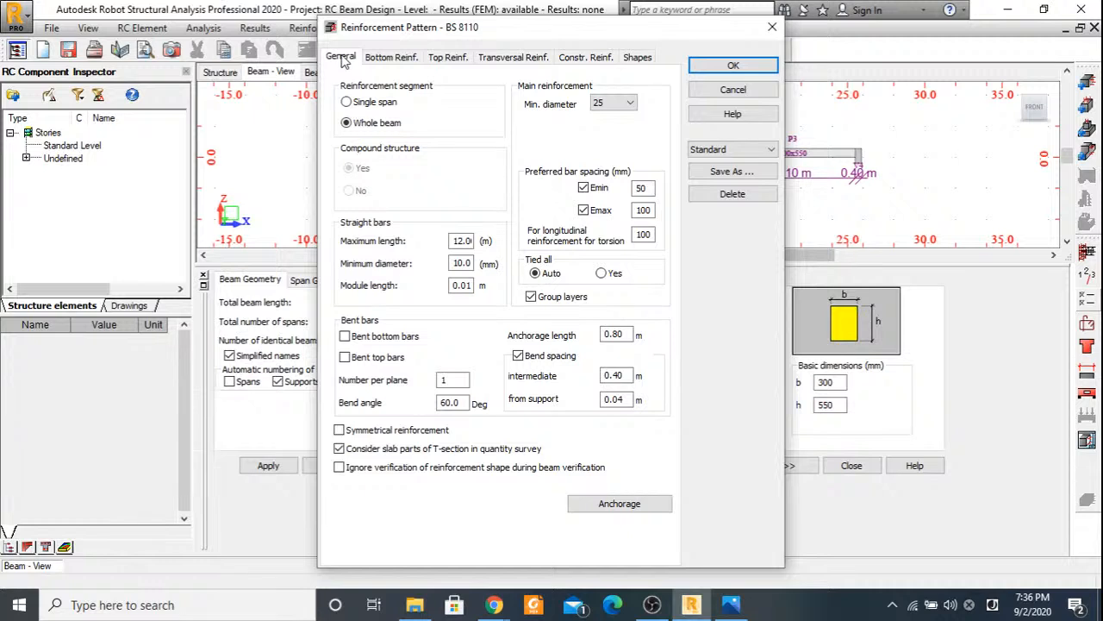
click(390, 57)
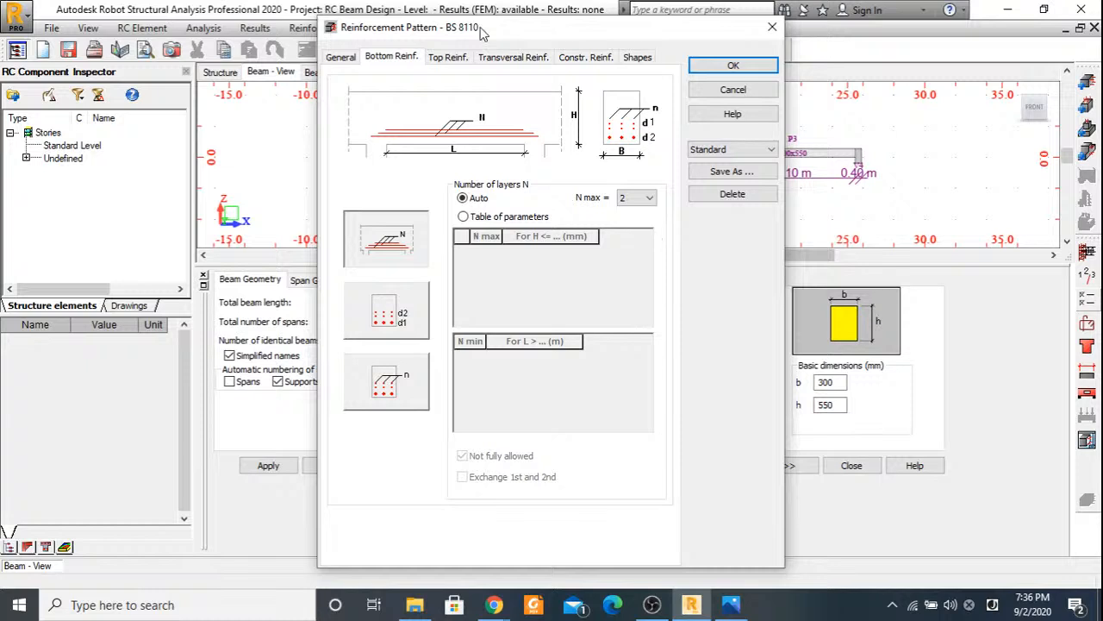
click(728, 67)
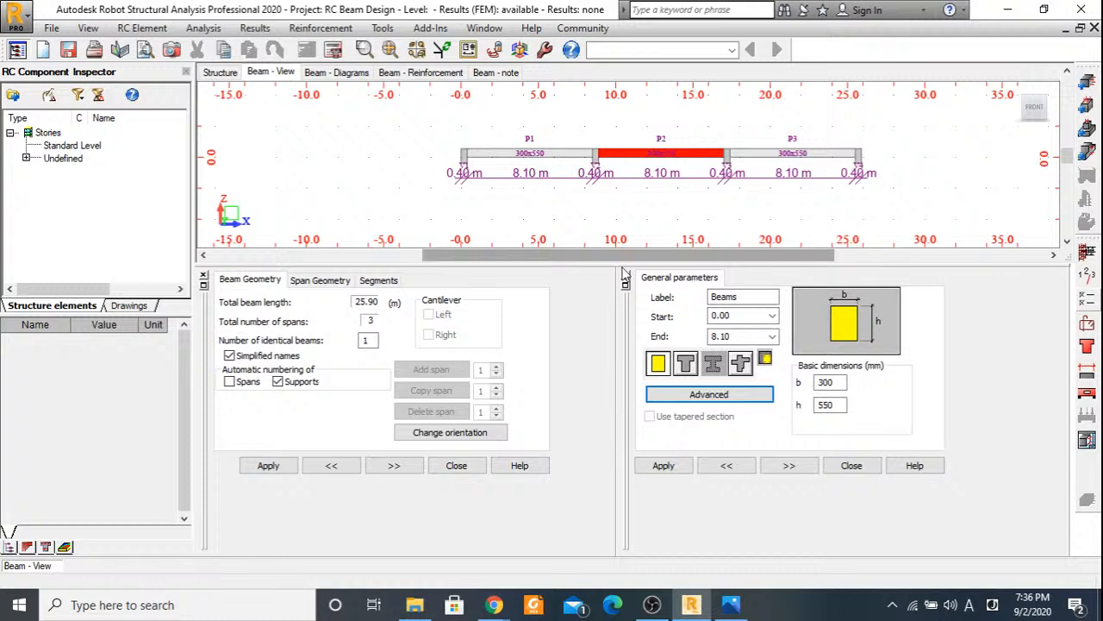
Enlarge the beam elevation area and calculate the three-span beam's reinforcement.
drag(624, 274, 586, 306)
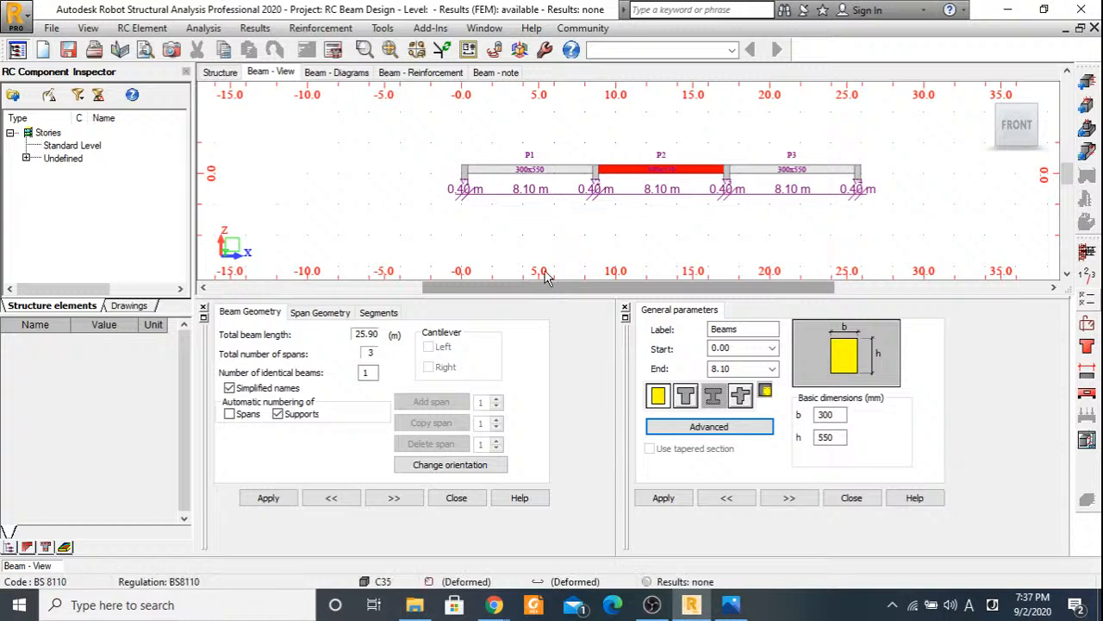
click(335, 54)
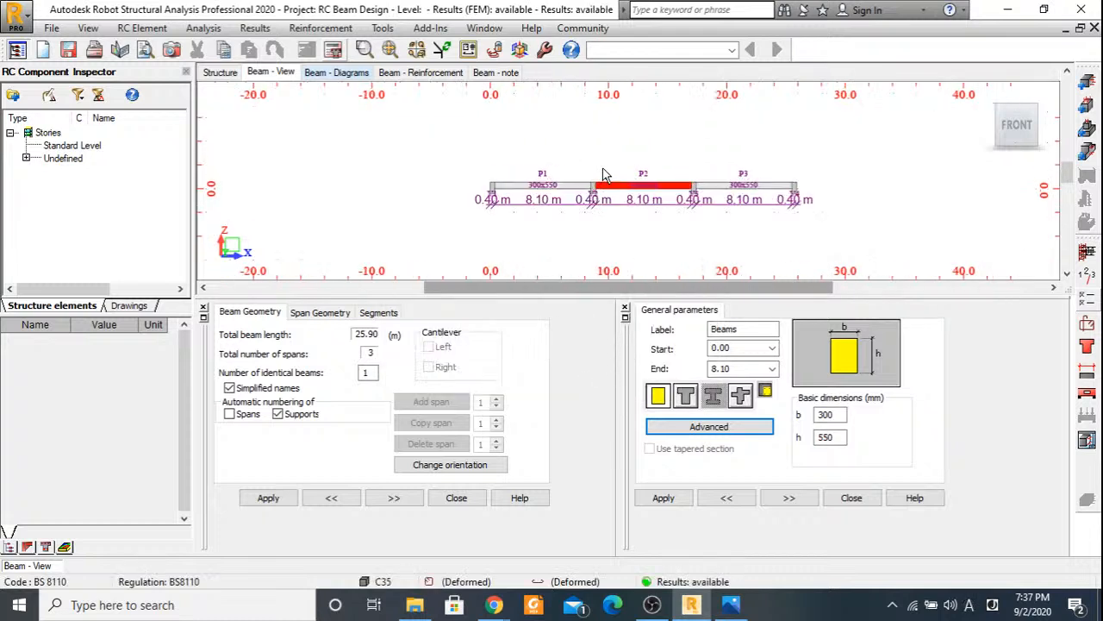
scroll(603, 175, up, 1)
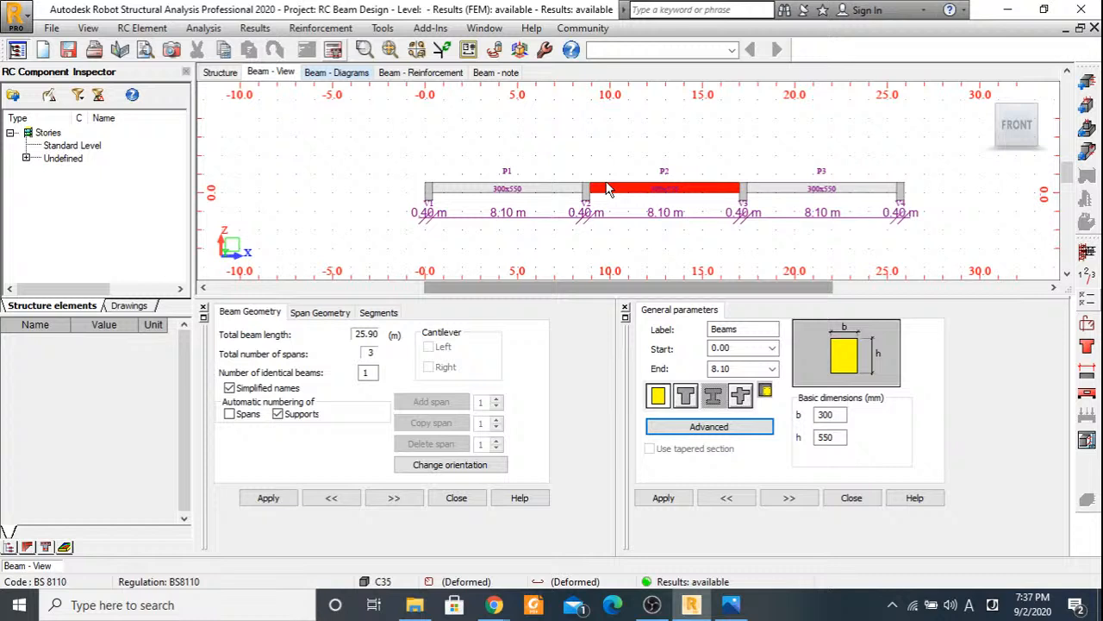
middle_drag(607, 189, 535, 187)
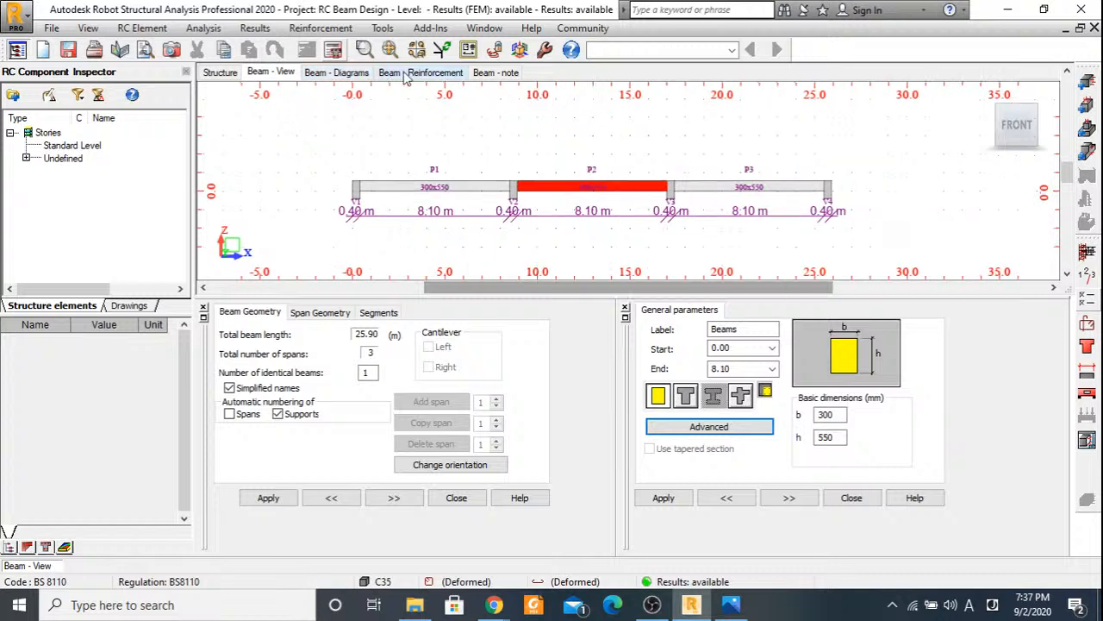
Display the beam's reinforcement with the reinforcing bars pane docked beside the reinforcement table and the elevation area enlarged.
click(404, 73)
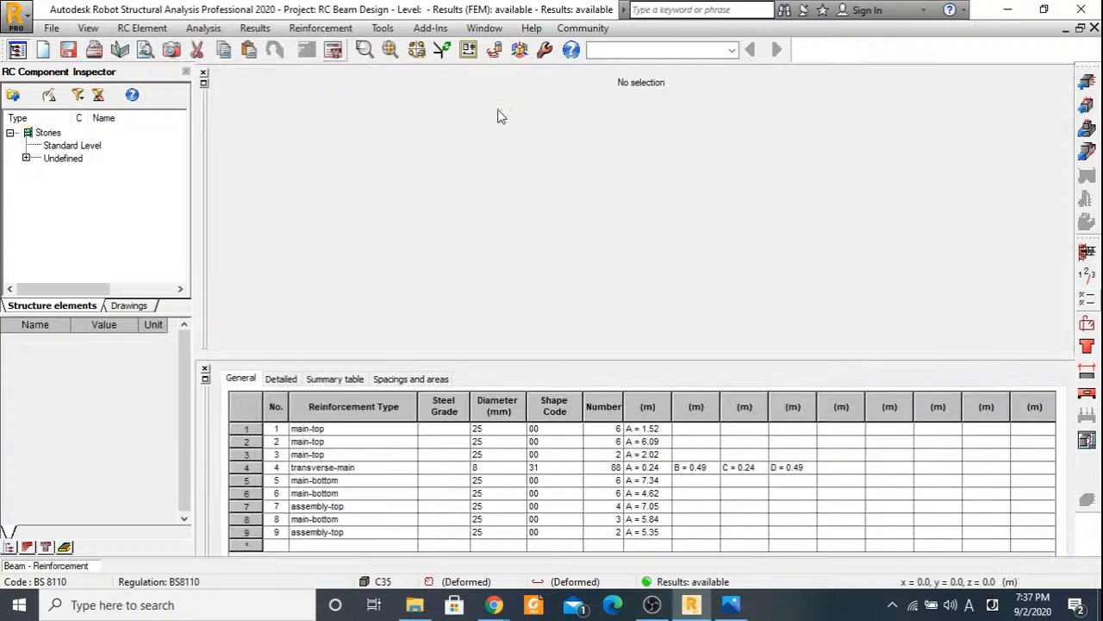
click(203, 82)
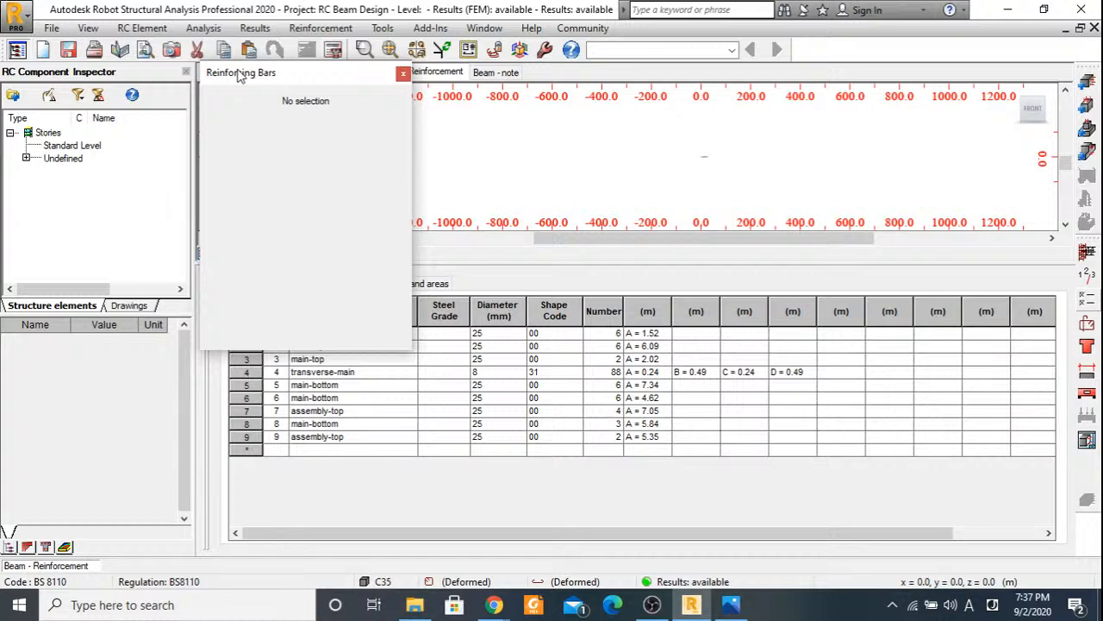
double_click(240, 76)
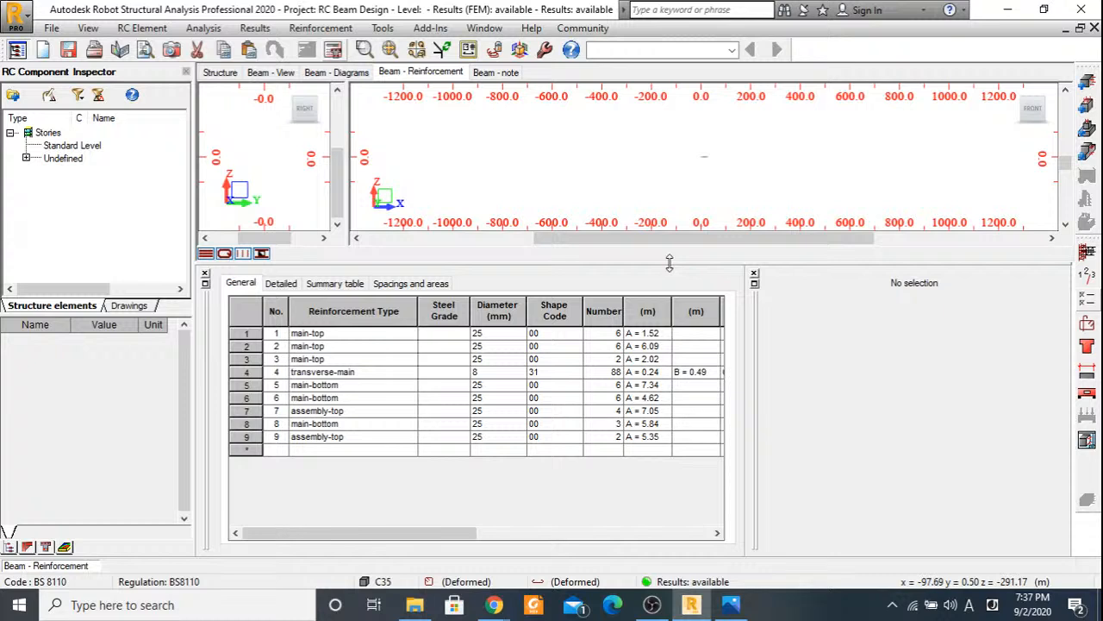
drag(669, 263, 670, 289)
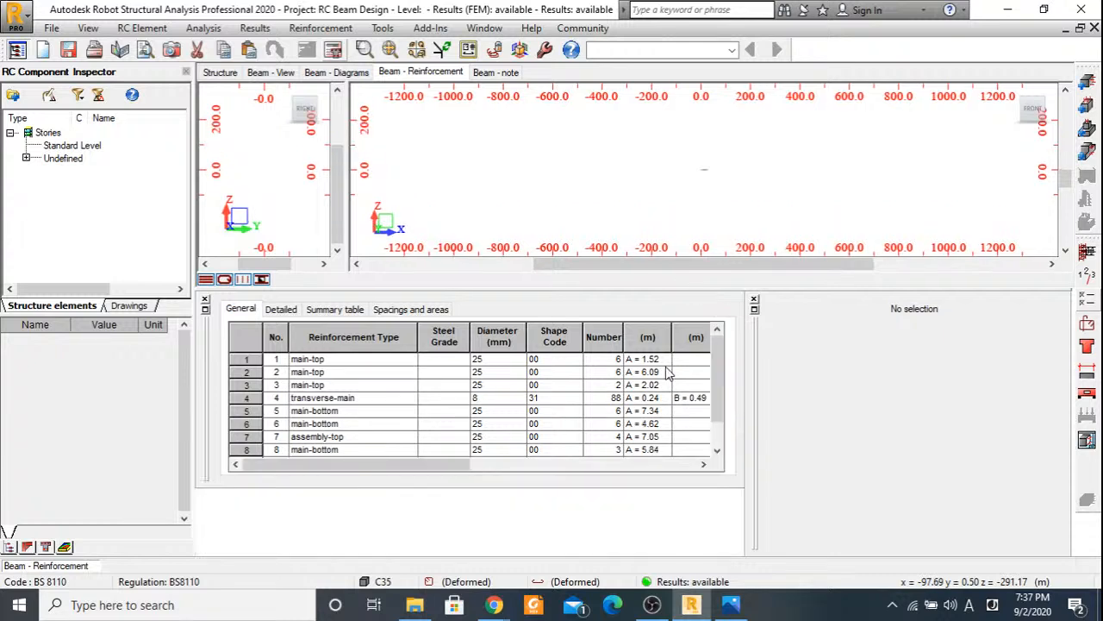
scroll(707, 166, up, 5)
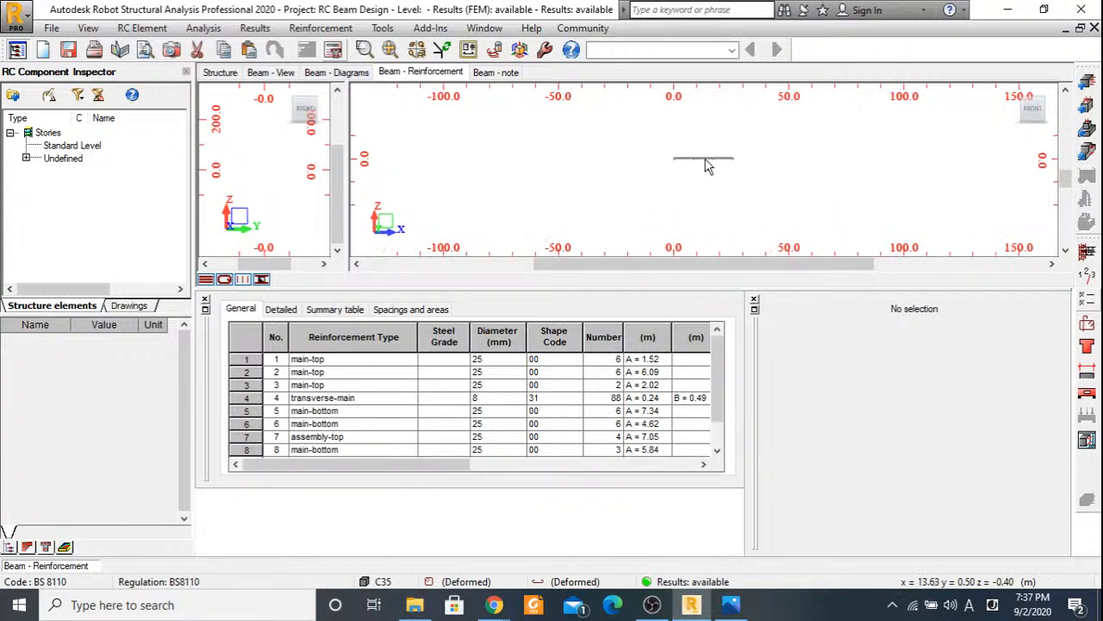
scroll(707, 166, up, 5)
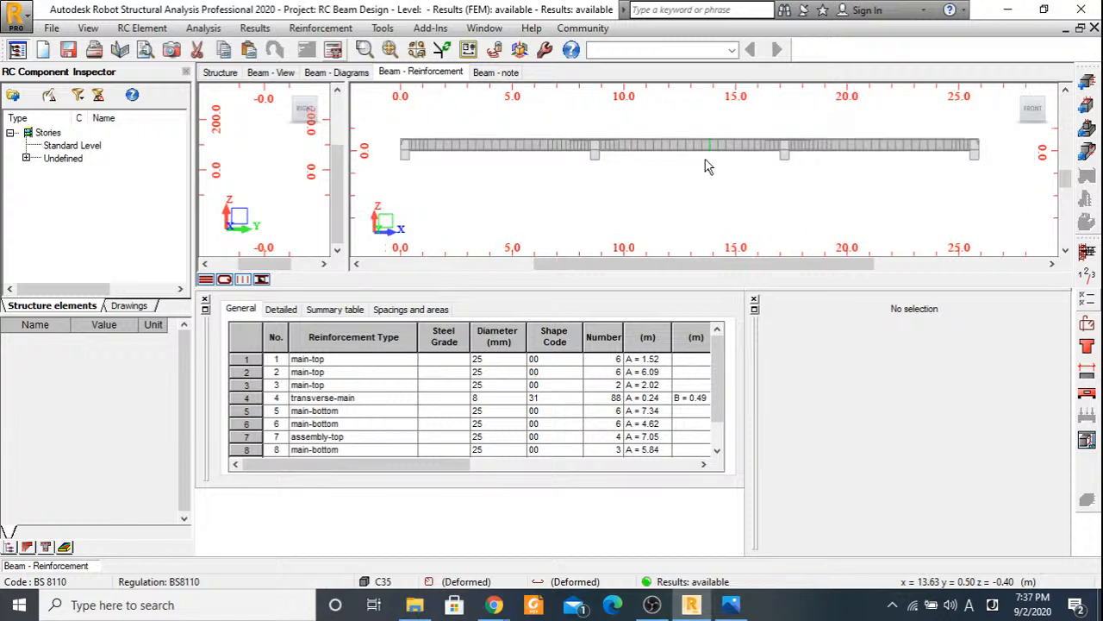
Examine the beam's reinforcement cage from an angled 3D view and return to the front view.
click(1037, 117)
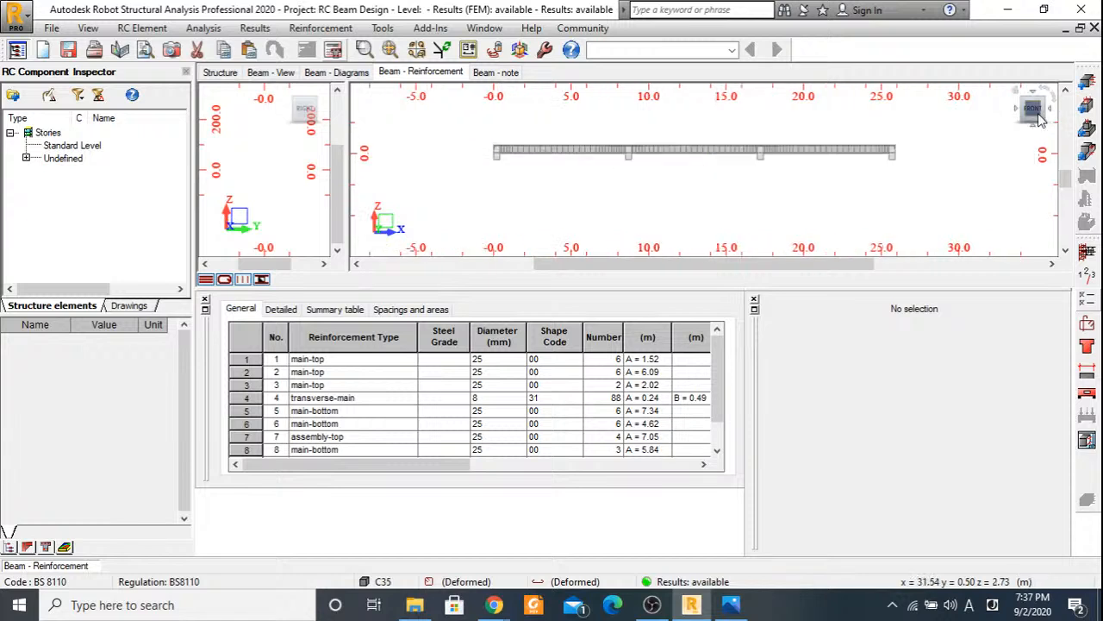
drag(1040, 119, 905, 162)
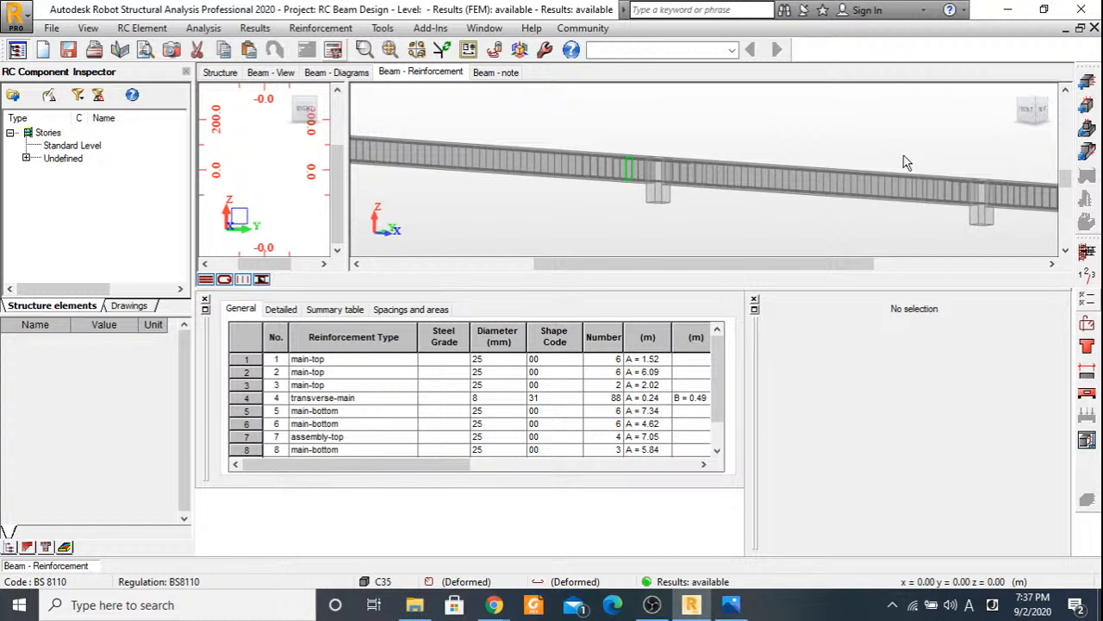
click(1032, 109)
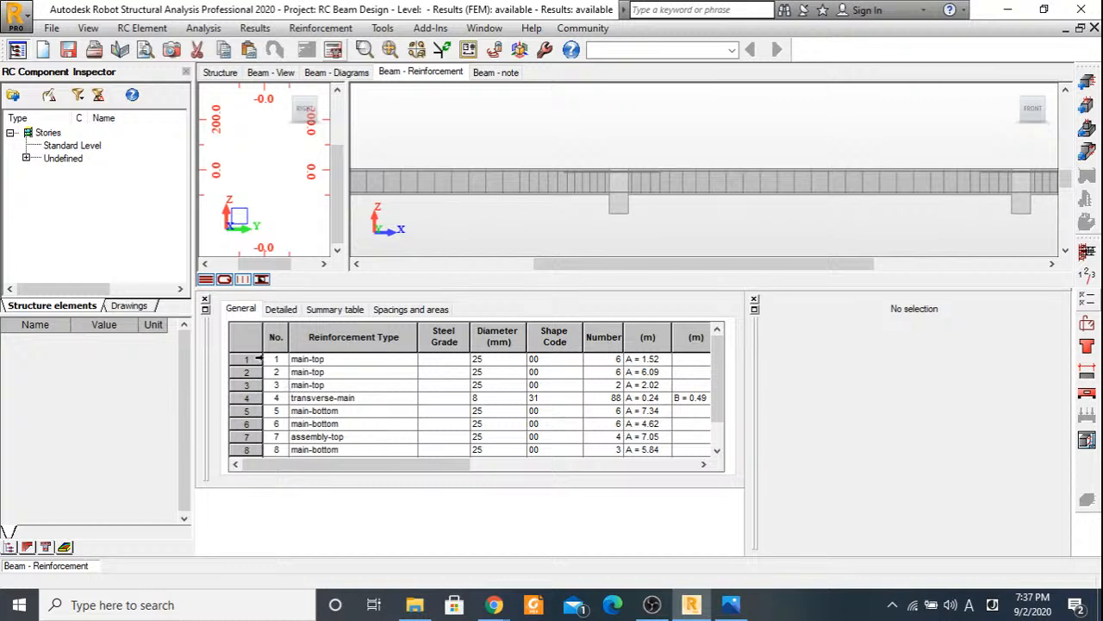
Highlight the first three main-top bar rows one by one on the beam, and examine the third row's bars over the support in 3D.
click(257, 358)
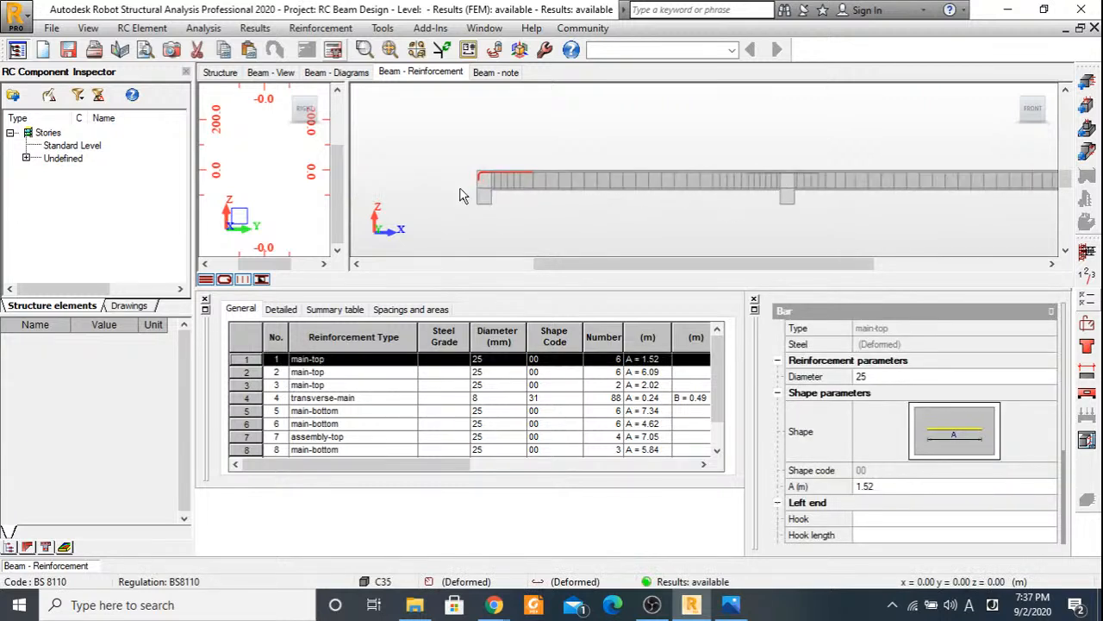
scroll(462, 195, up, 1)
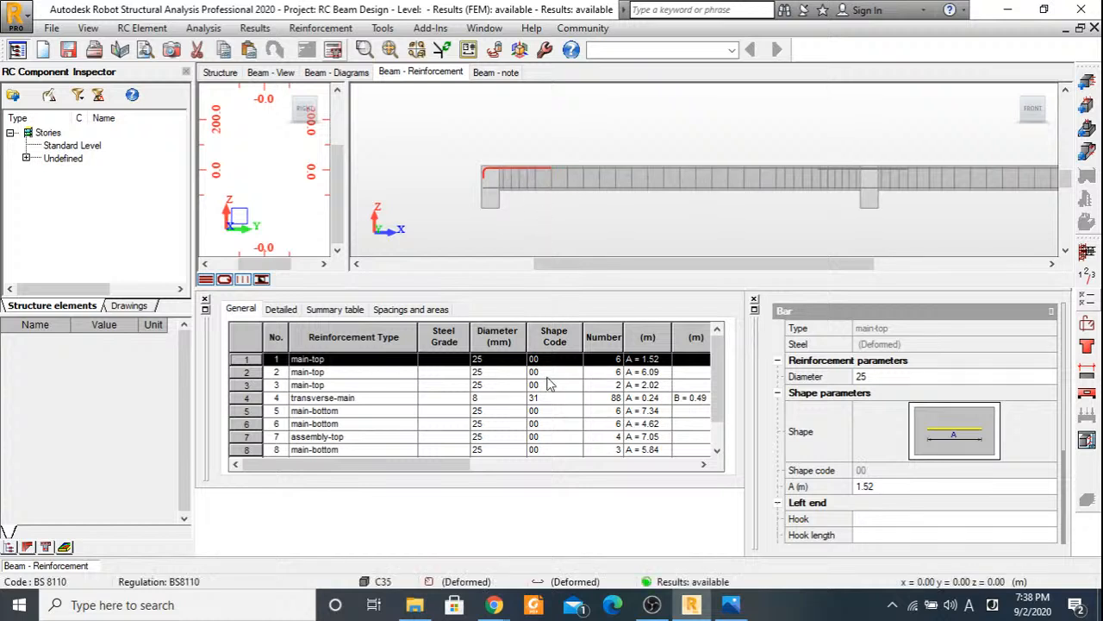
click(246, 371)
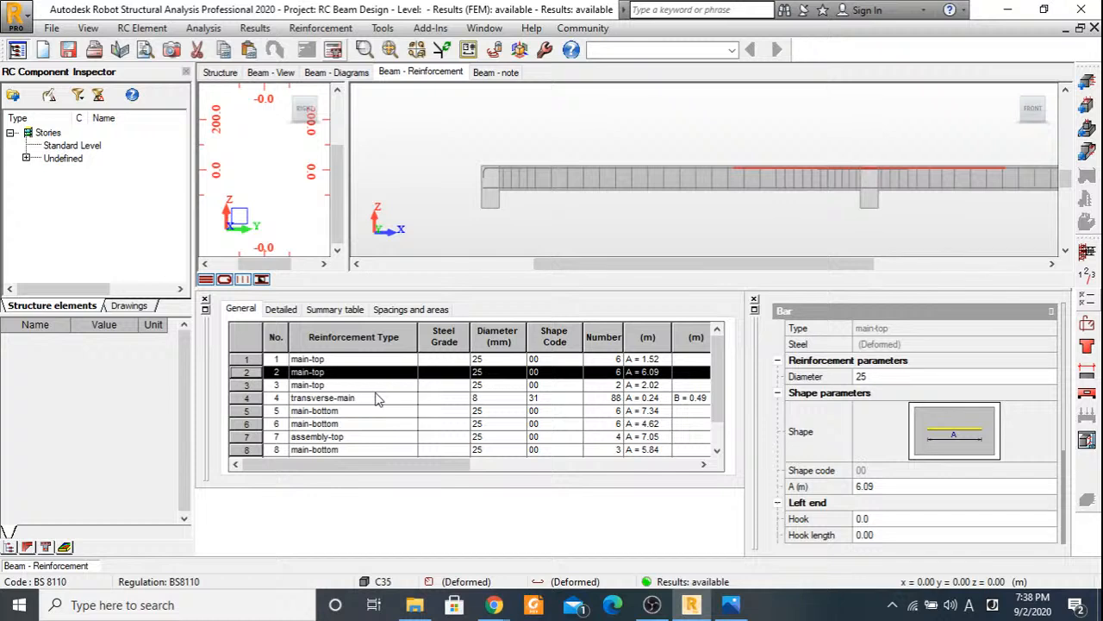
click(245, 386)
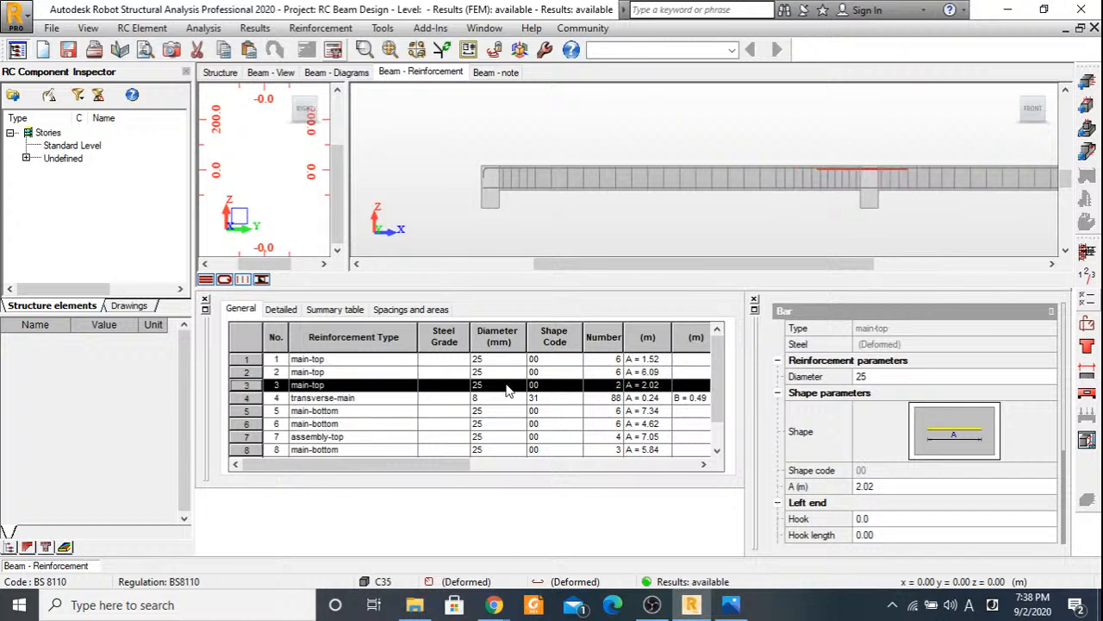
click(1045, 120)
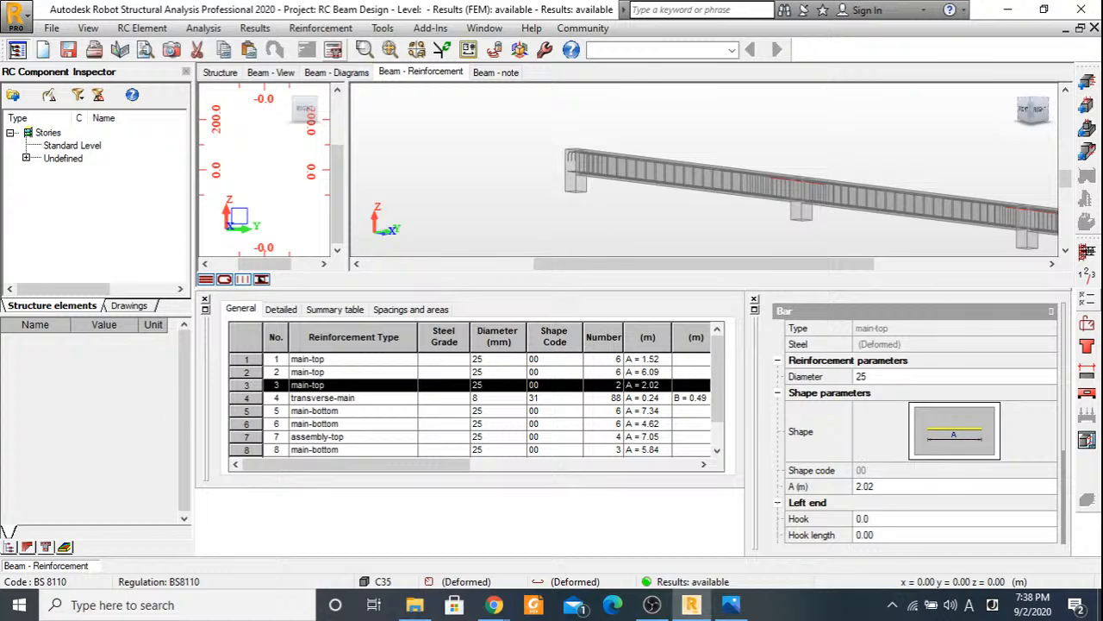
scroll(816, 175, up, 5)
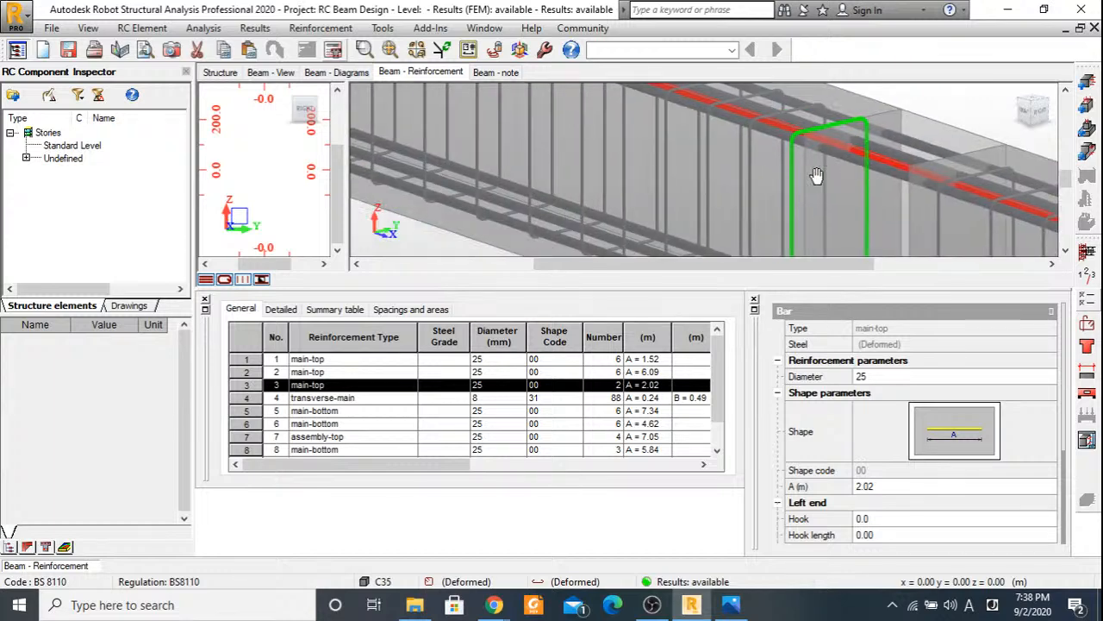
scroll(816, 175, down, 3)
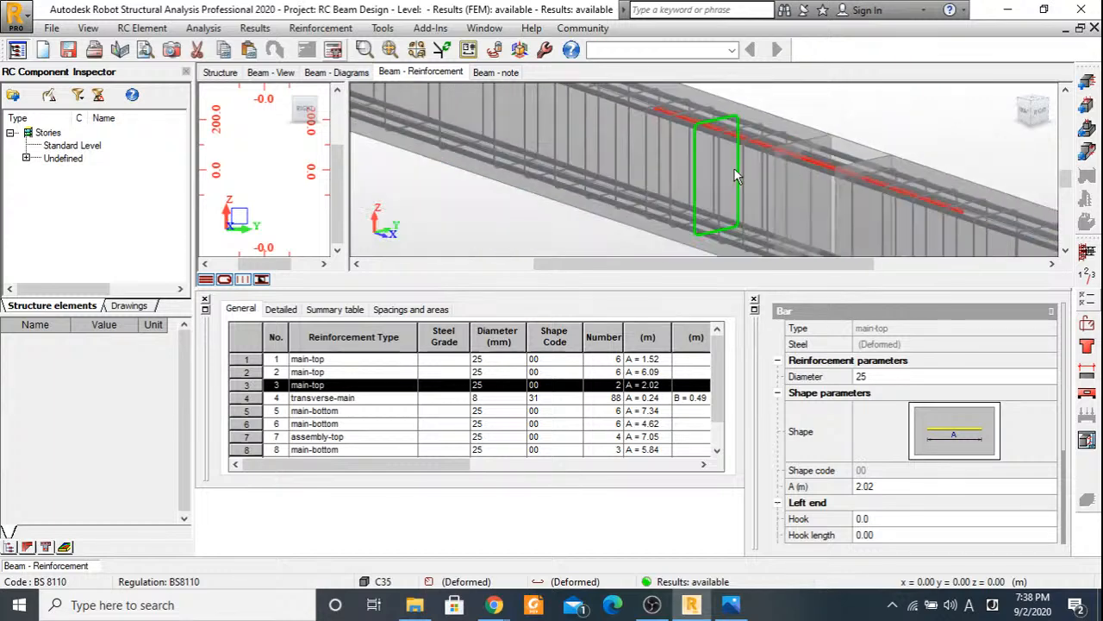
middle_drag(734, 169, 623, 164)
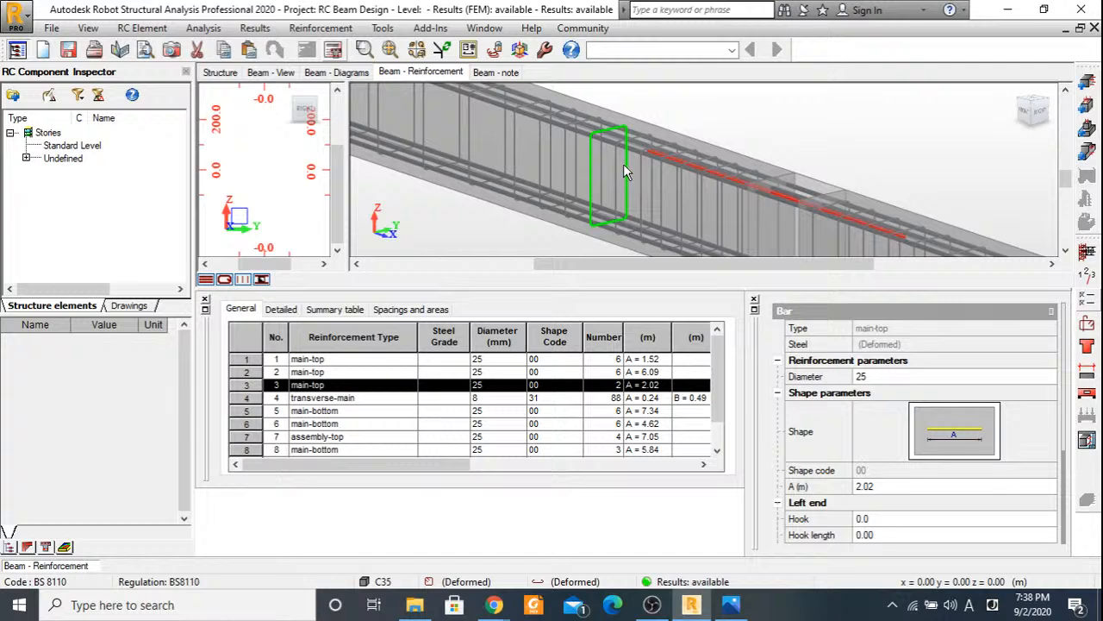
Generate the beam's final drawings and examine span P1's elevation, sections A-A and B-B, and the bar schedule on the first sheet.
click(1086, 440)
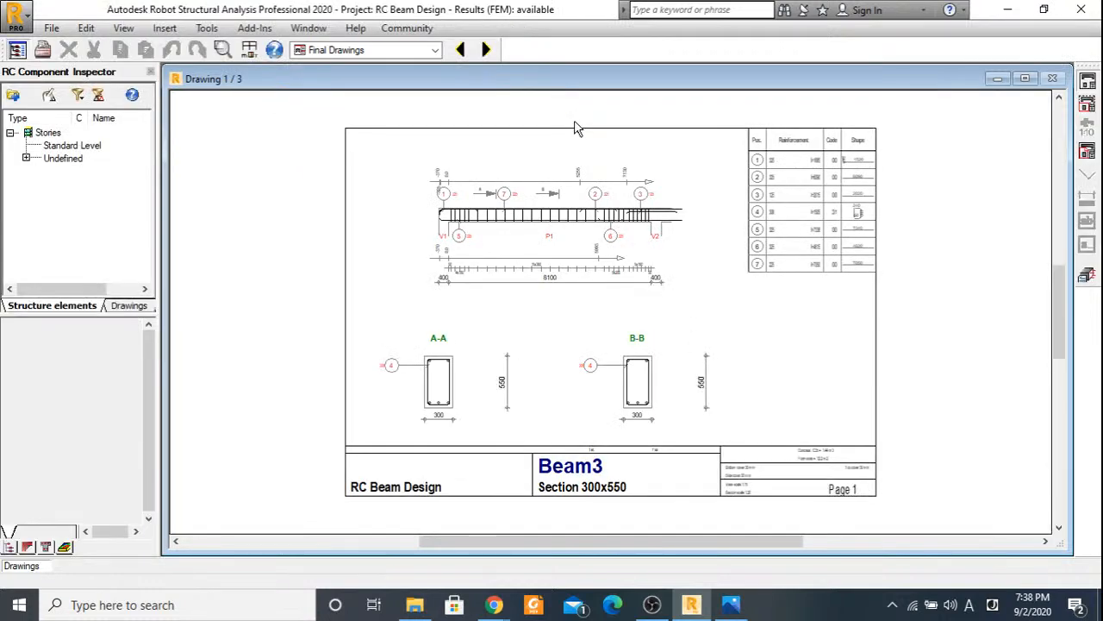
scroll(578, 222, up, 1)
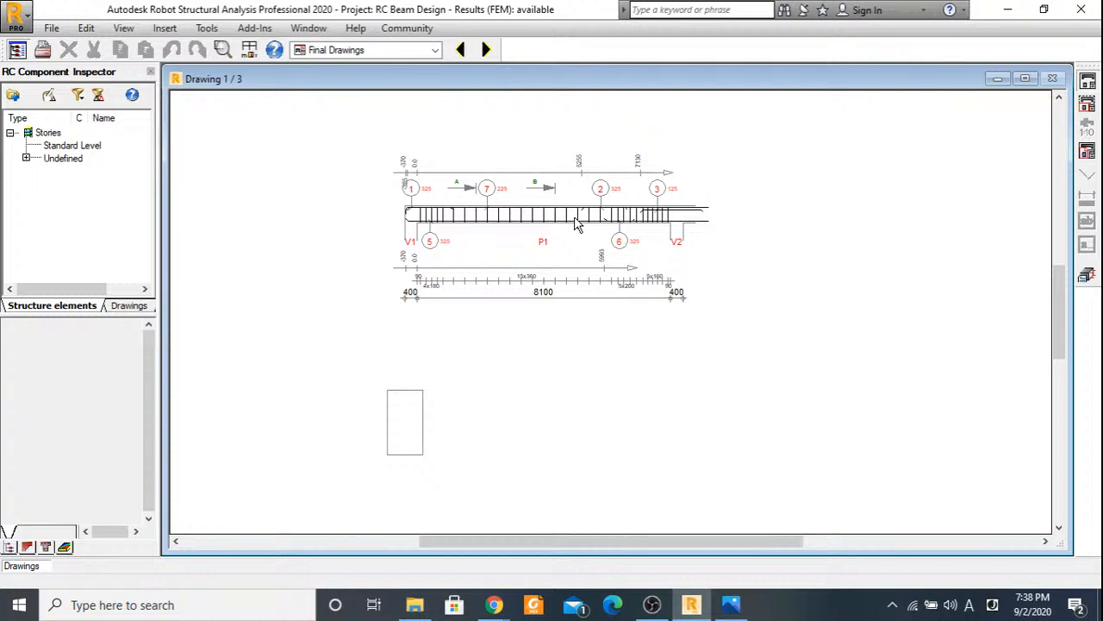
scroll(577, 222, up, 1)
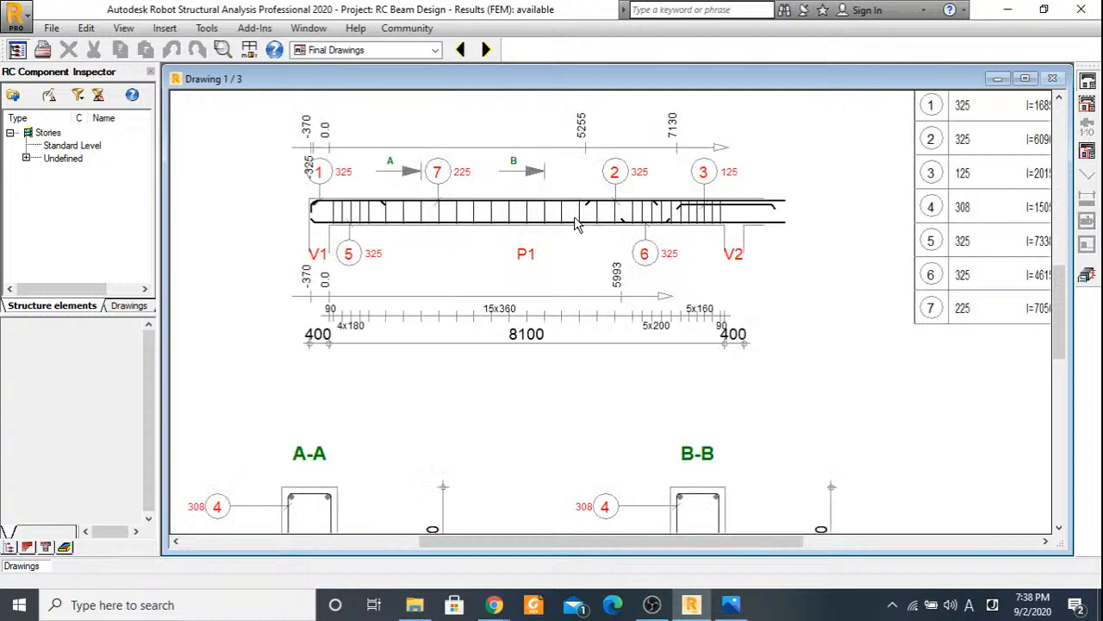
scroll(498, 235, down, 1)
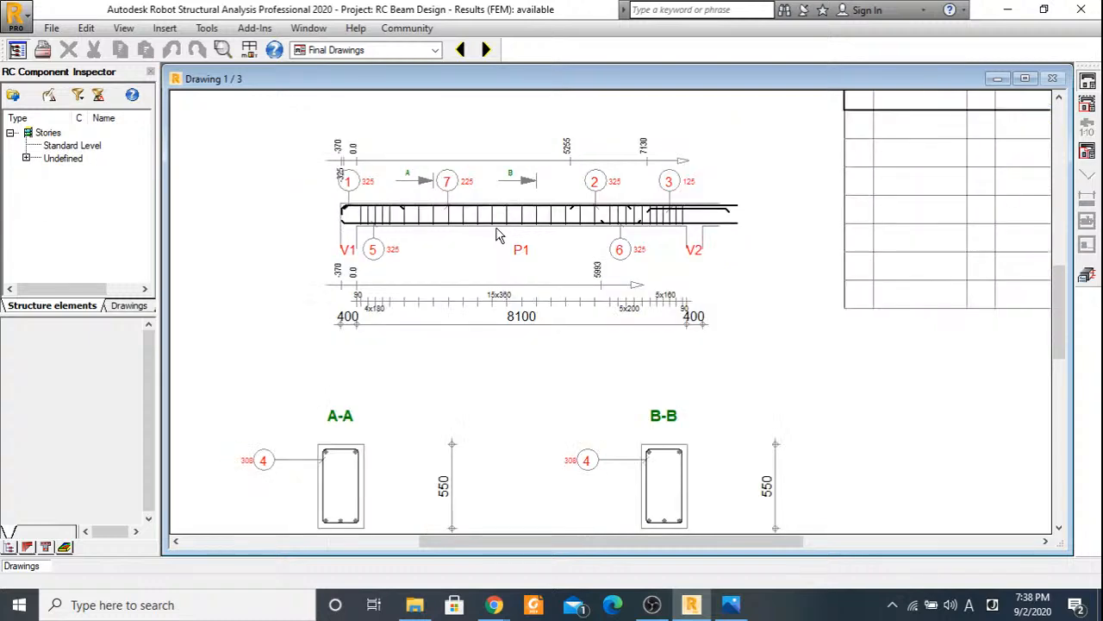
scroll(375, 493, up, 1)
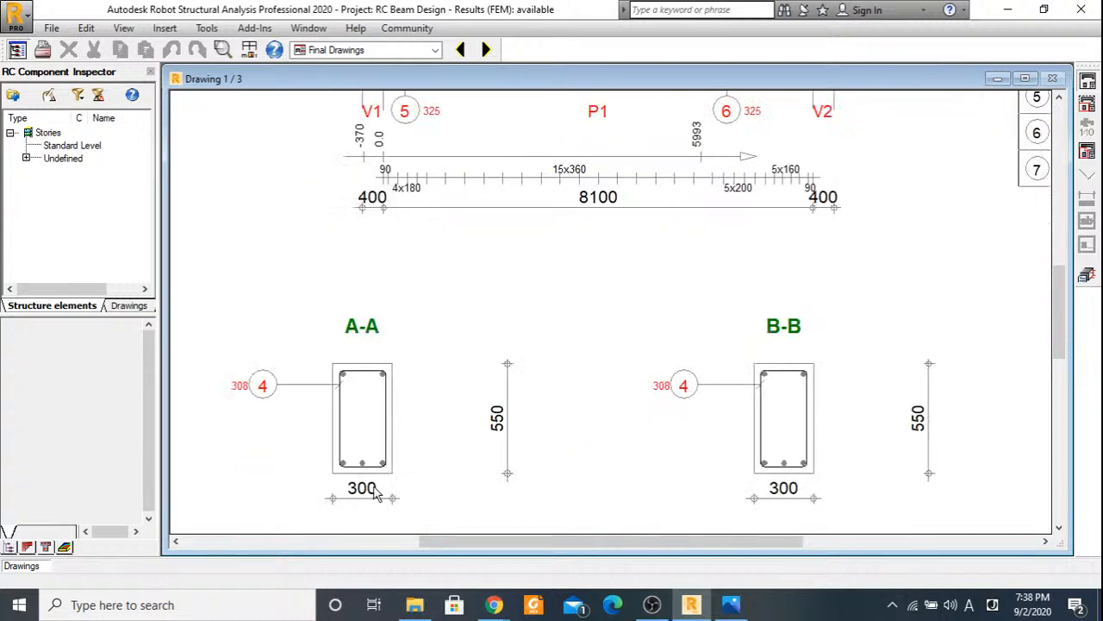
scroll(360, 395, down, 1)
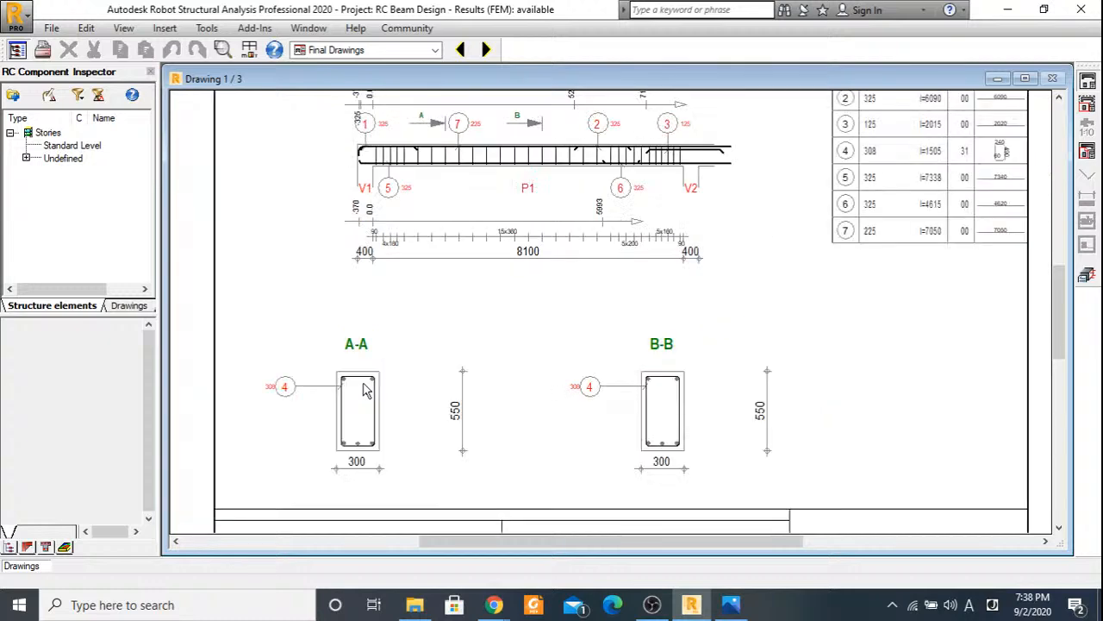
scroll(362, 390, down, 1)
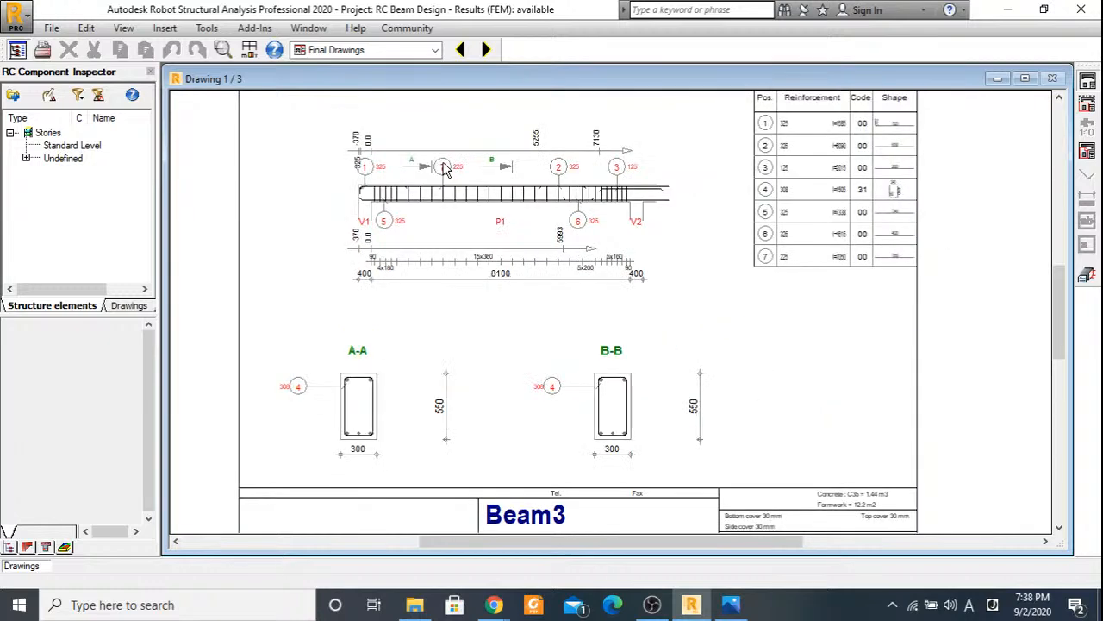
scroll(349, 444, up, 2)
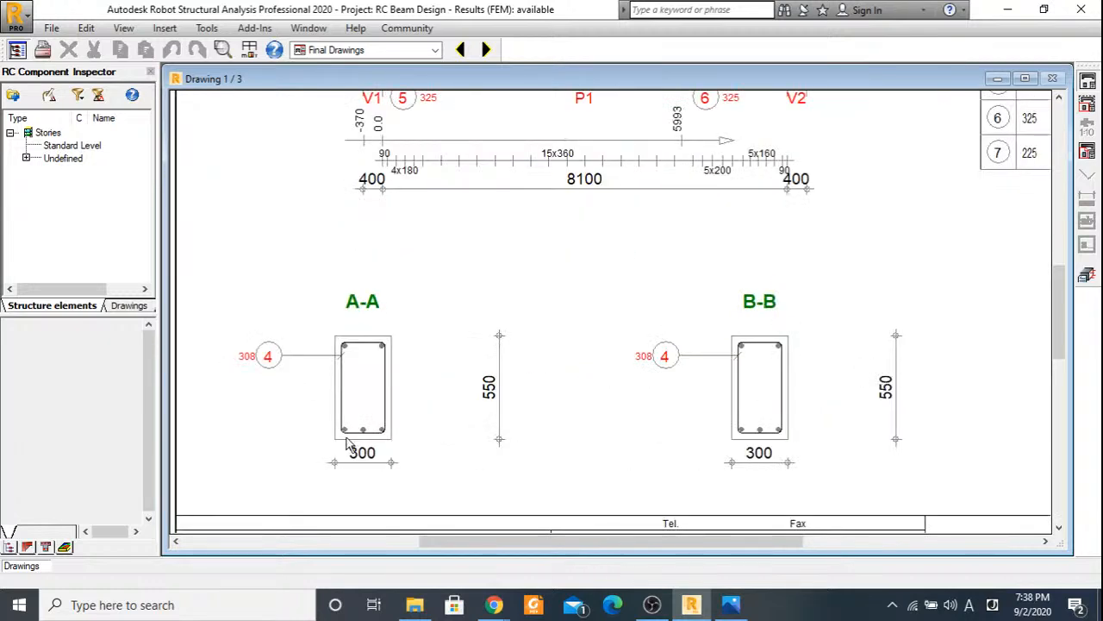
scroll(349, 444, down, 1)
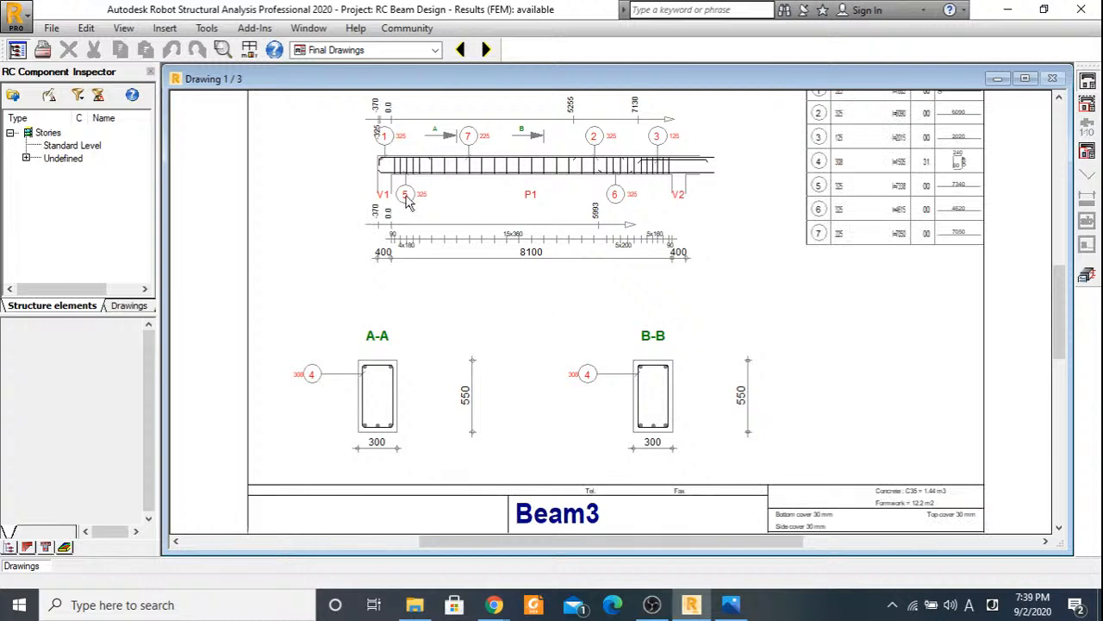
scroll(406, 198, up, 2)
scroll(422, 199, down, 2)
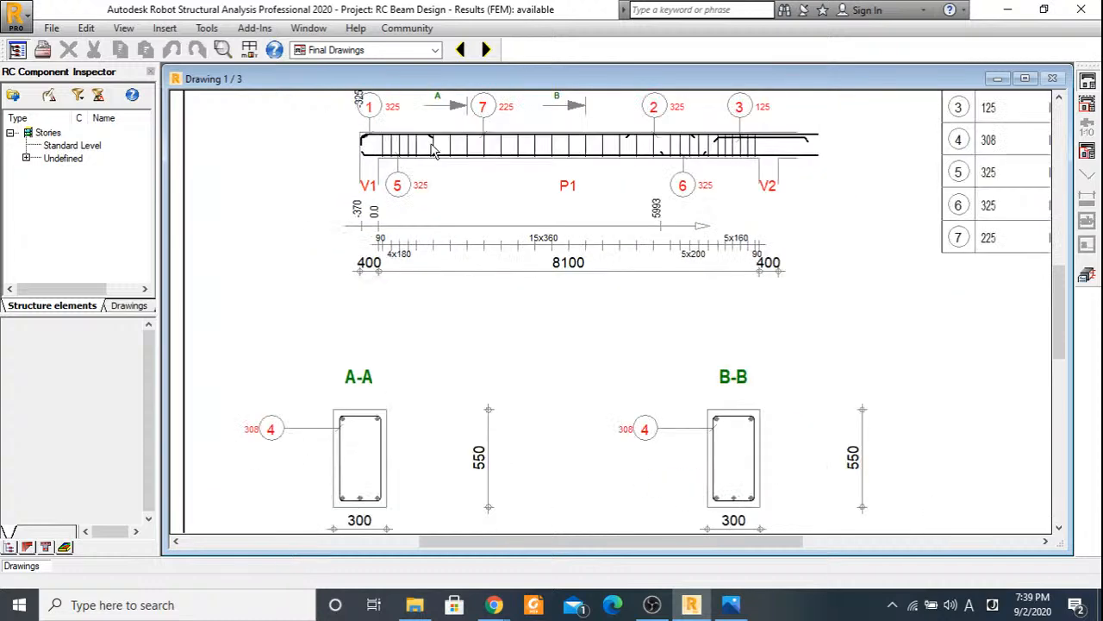
scroll(435, 151, up, 1)
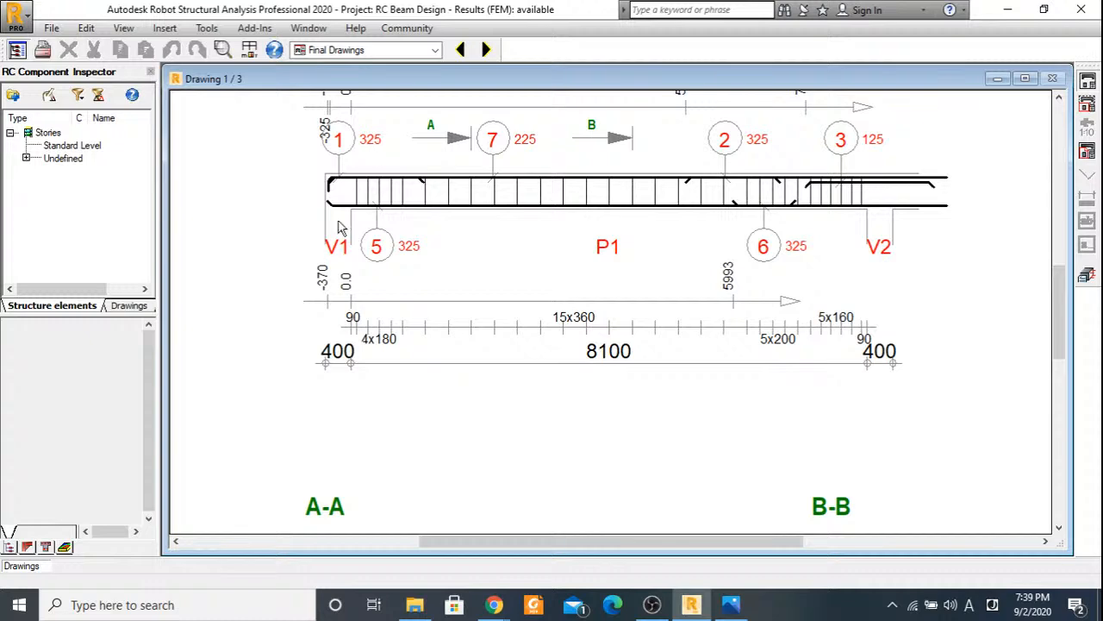
scroll(630, 215, down, 3)
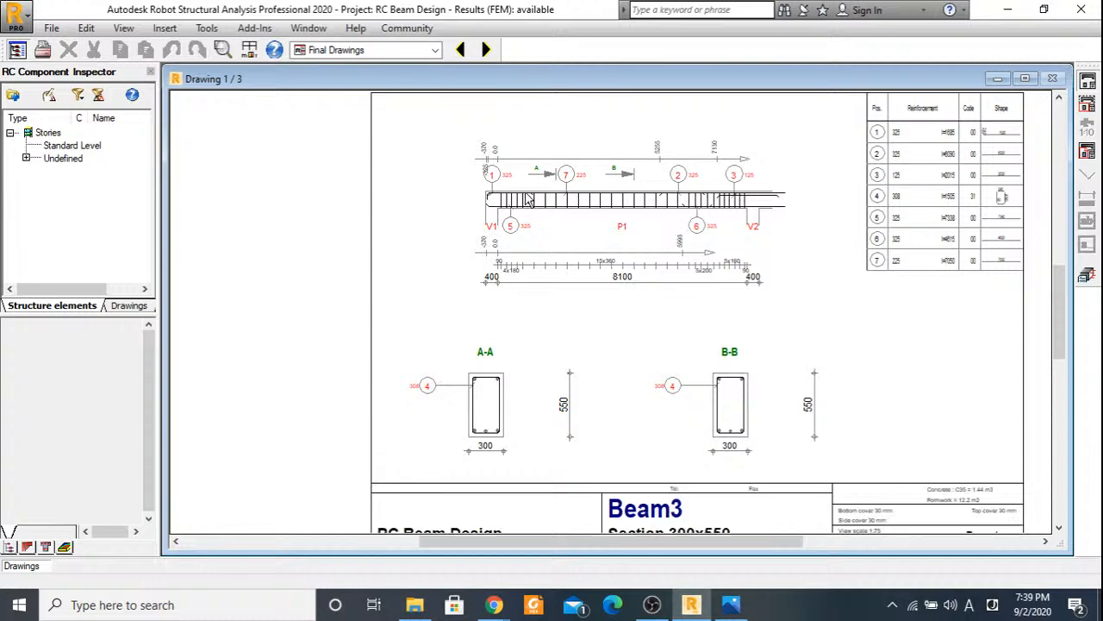
scroll(957, 125, up, 2)
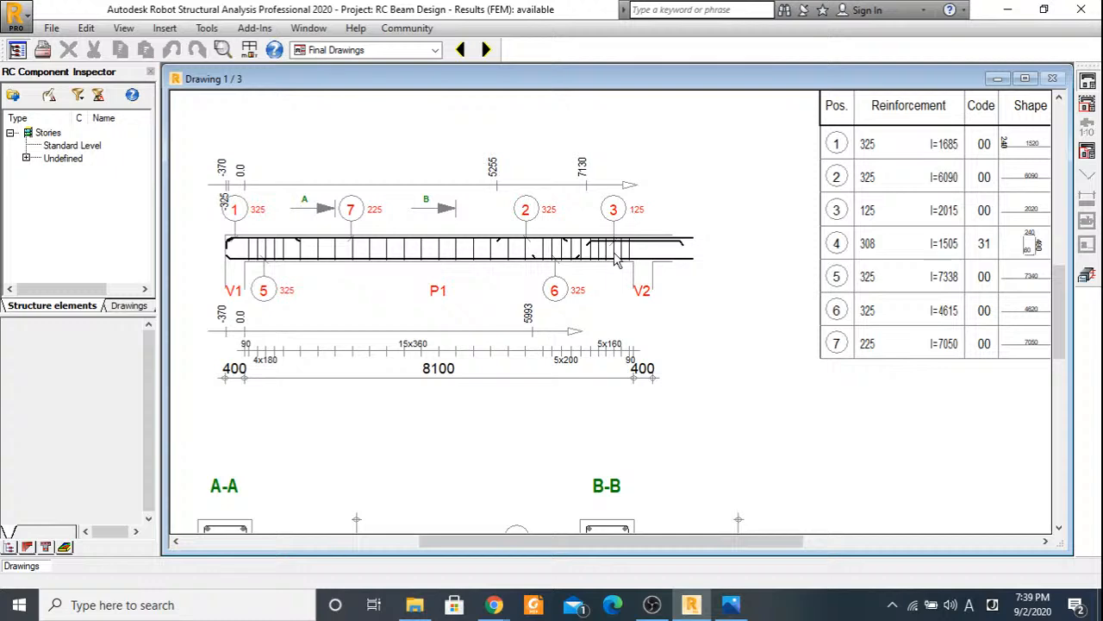
Show the second drawing sheet and examine span P2's elevation with sections C-C and D-D.
click(485, 49)
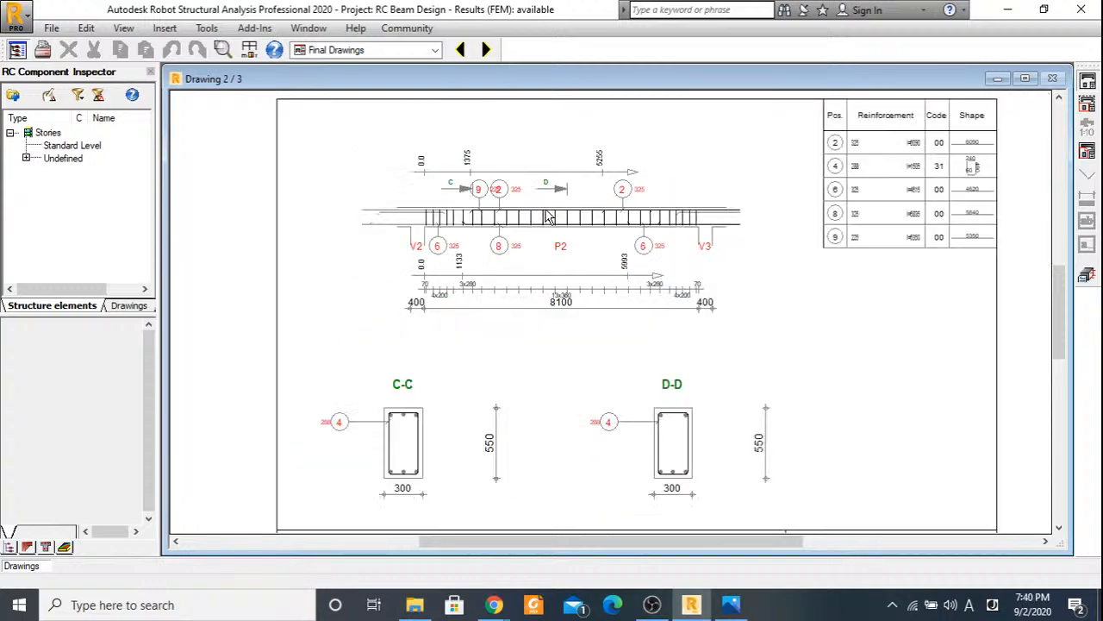
scroll(545, 217, down, 2)
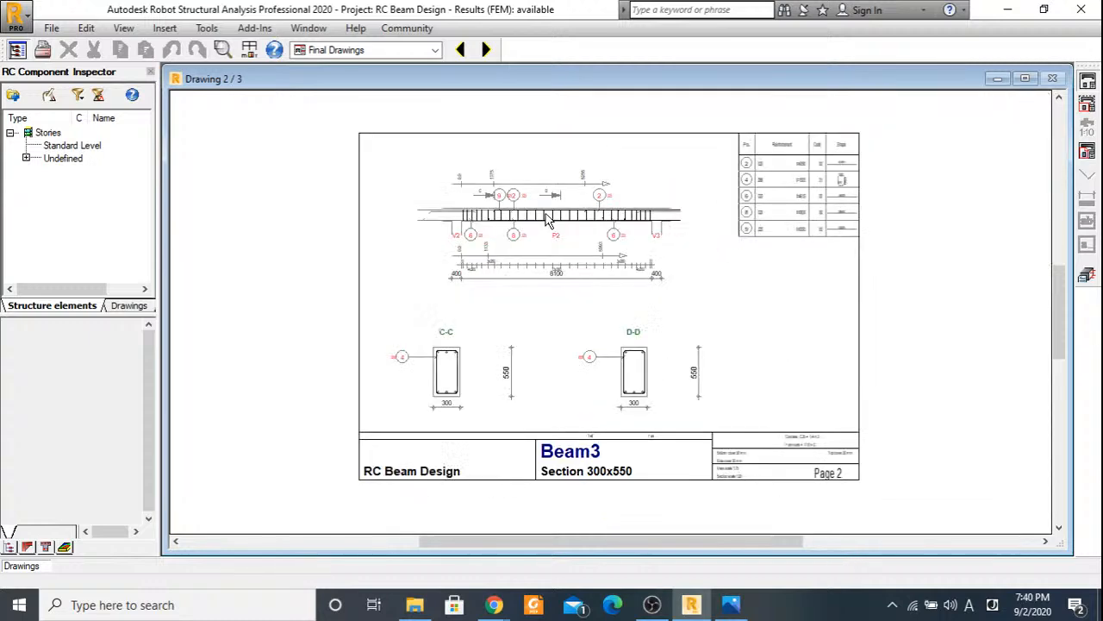
scroll(546, 217, up, 2)
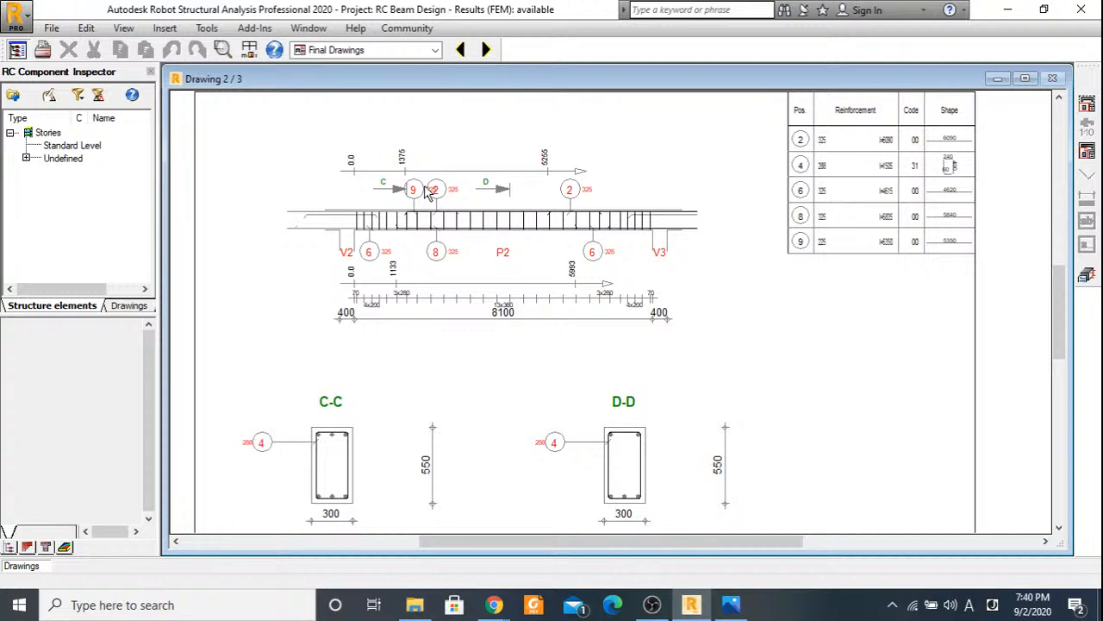
scroll(428, 192, down, 2)
Print the drawings with the Foxit Reader PDF Printer, saving them as "RC Beam Design.pdf" in the Documents folder.
click(44, 51)
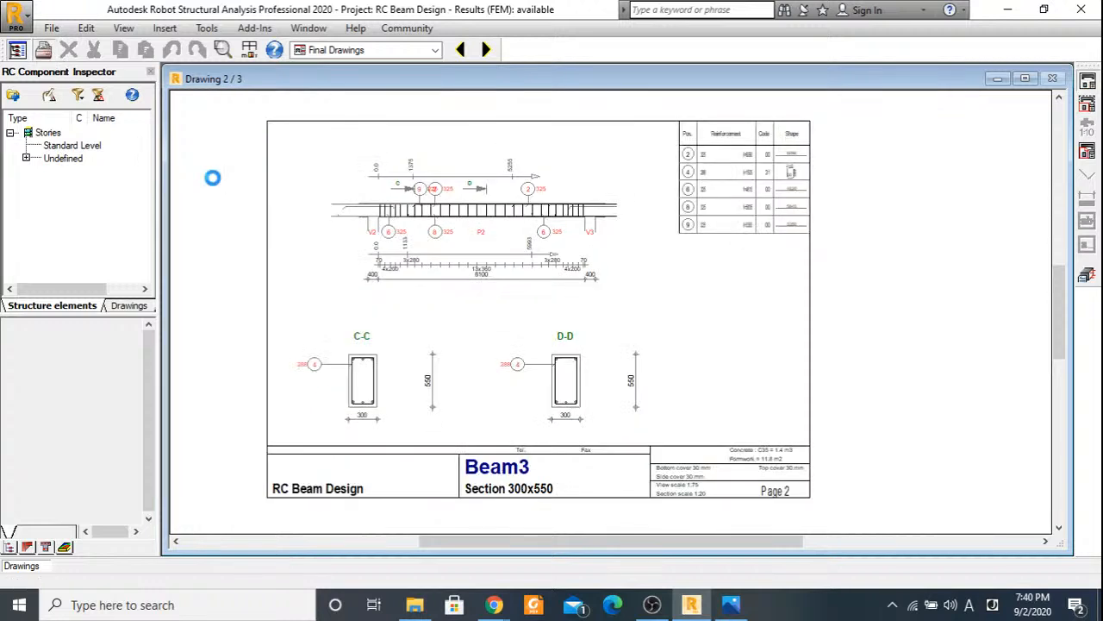
click(543, 214)
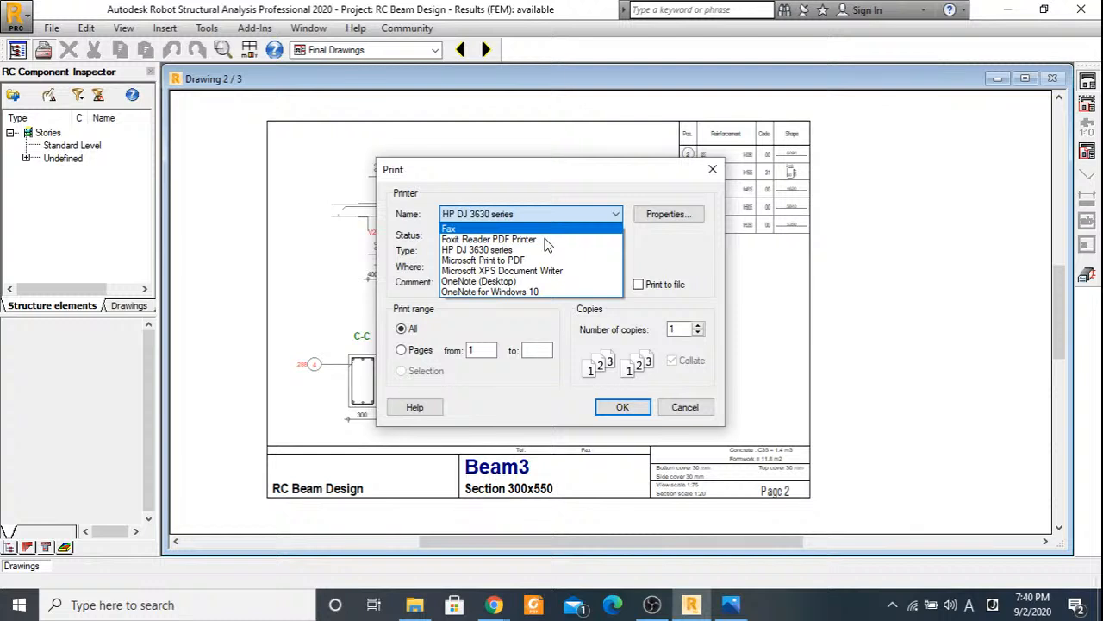
click(544, 241)
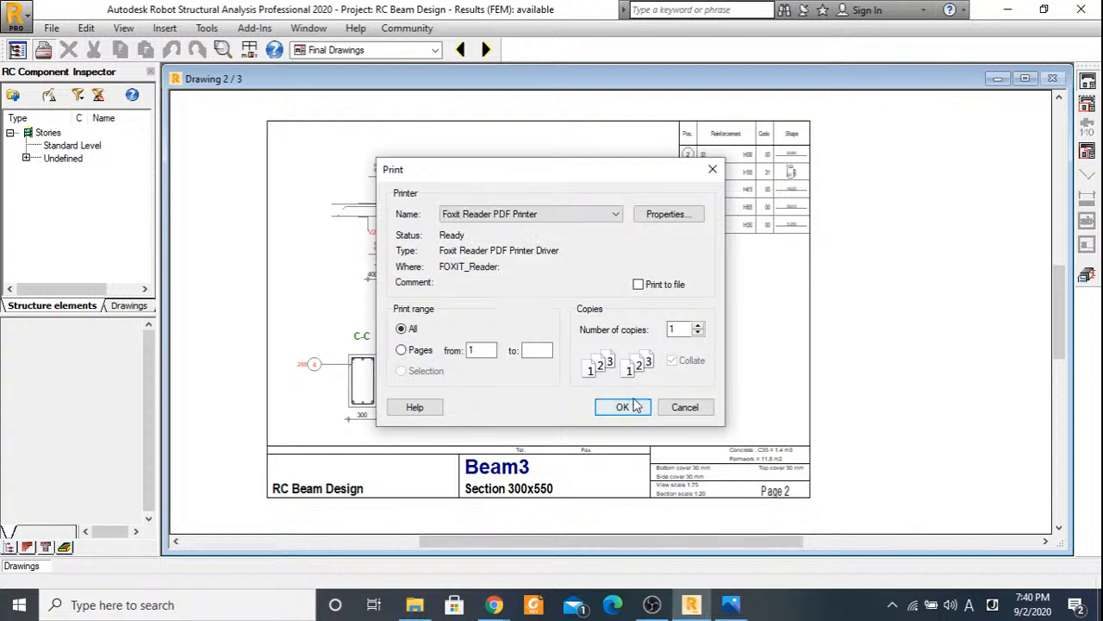
click(621, 406)
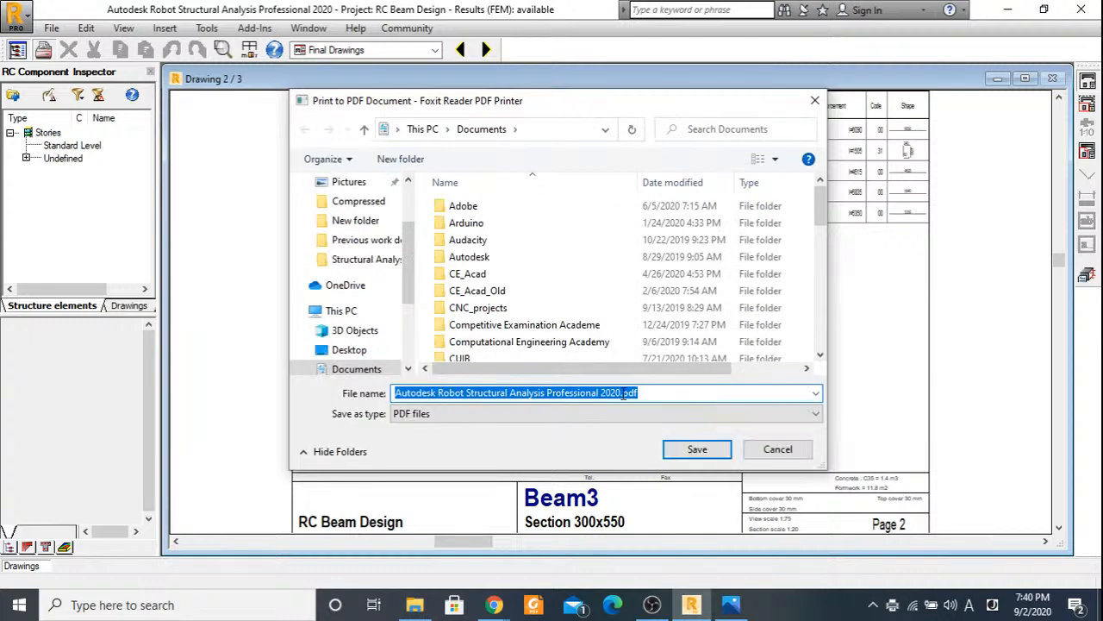
drag(622, 393, 325, 398)
text(RC)
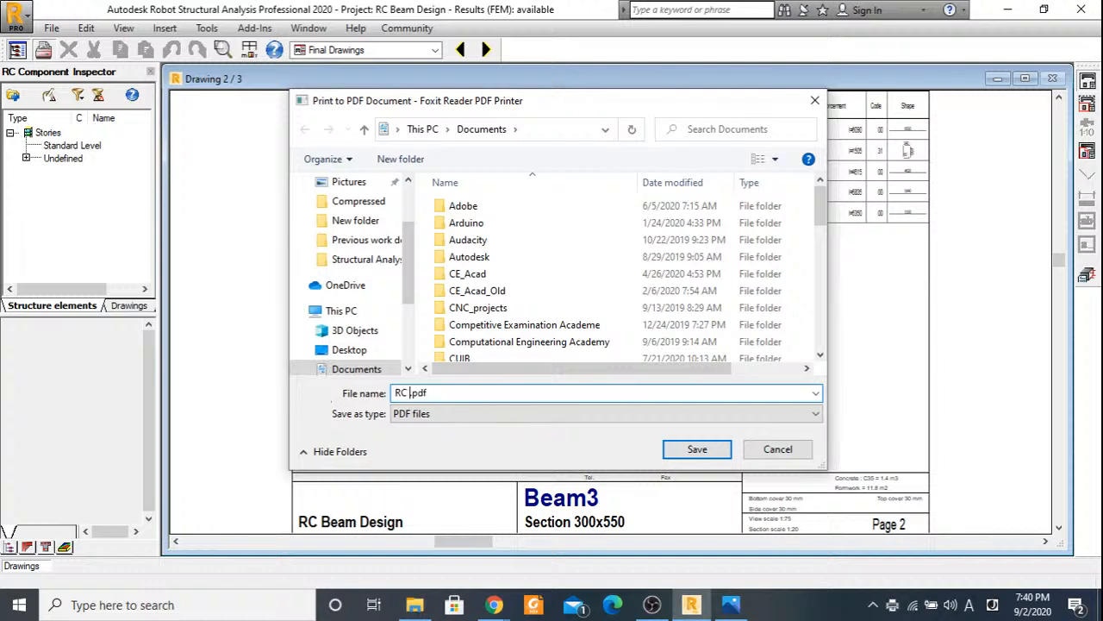
text( Beam Design)
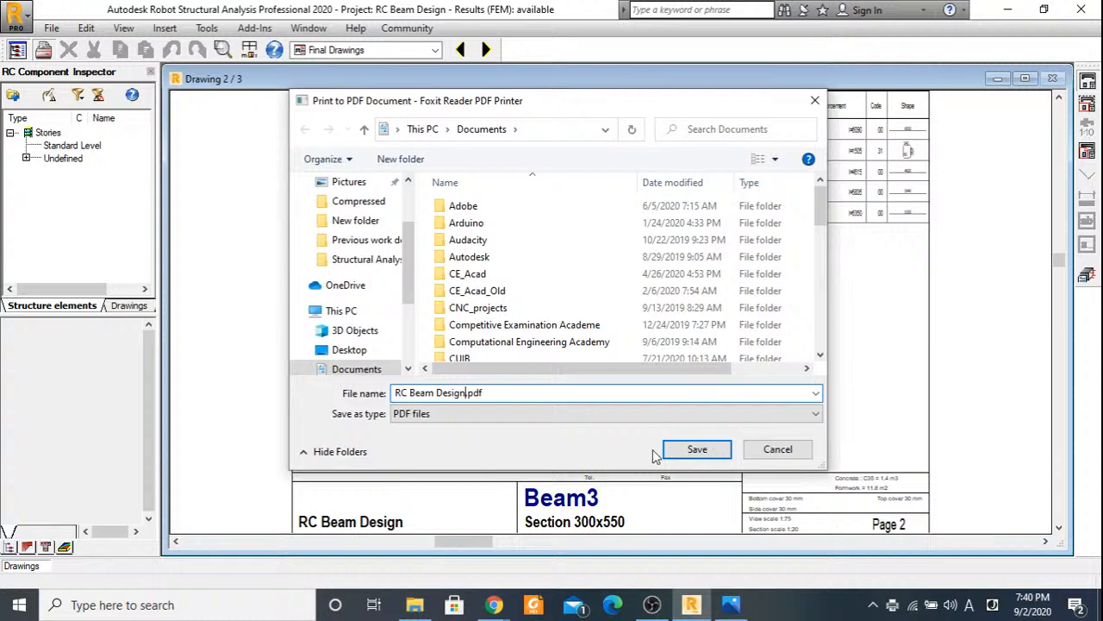
click(678, 454)
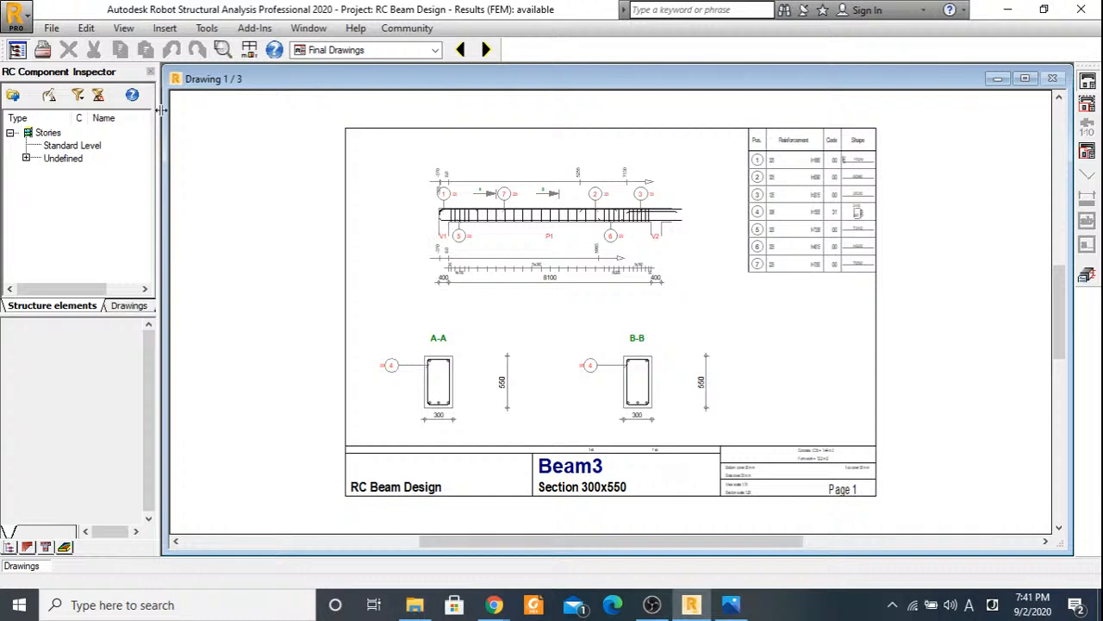
click(52, 27)
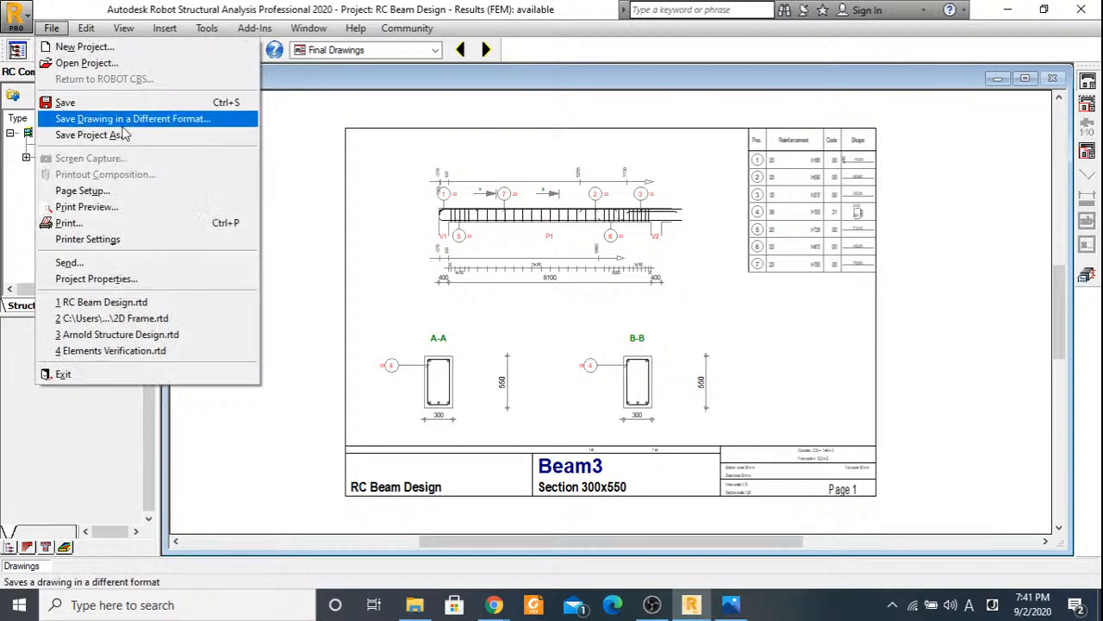
click(123, 121)
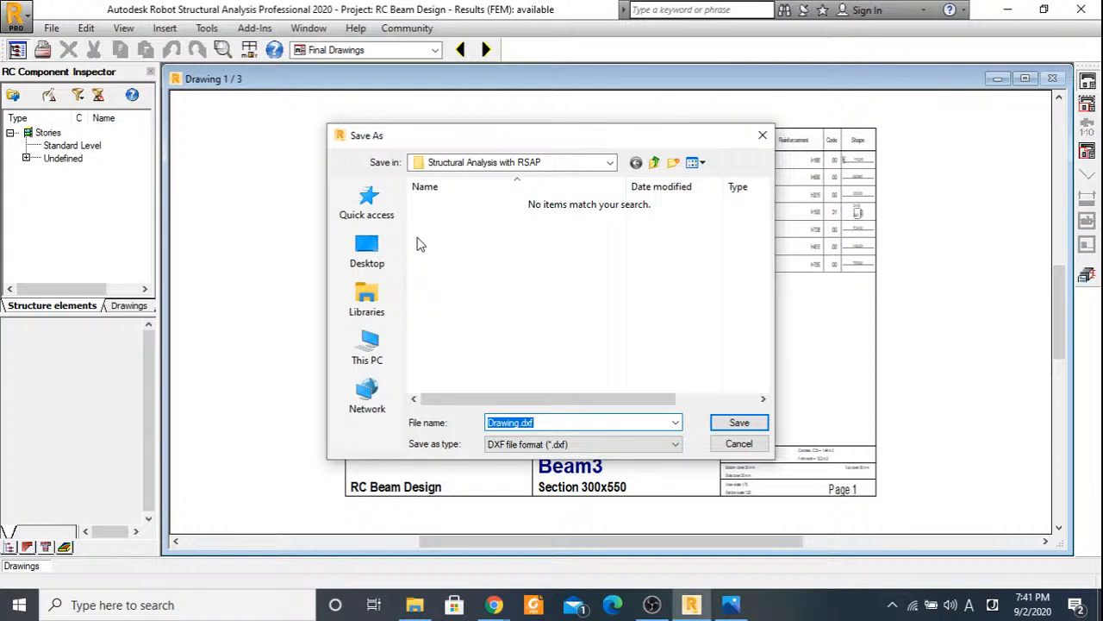
click(541, 424)
click(762, 135)
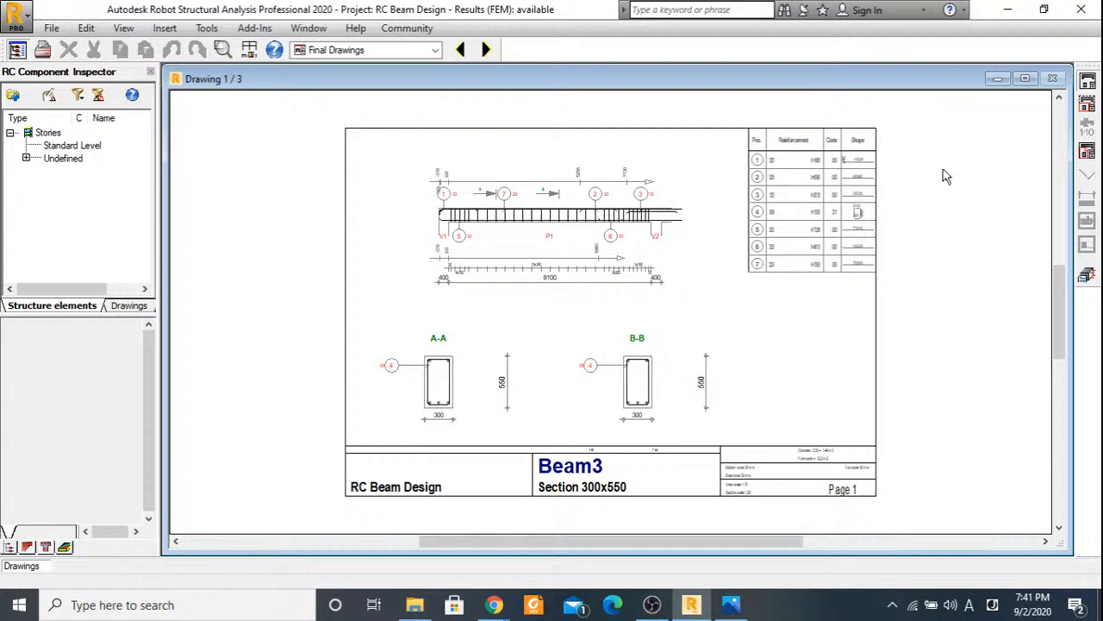
Return from the drawings to the beam design, open the beam's calculation note, and examine its material properties section.
click(1086, 274)
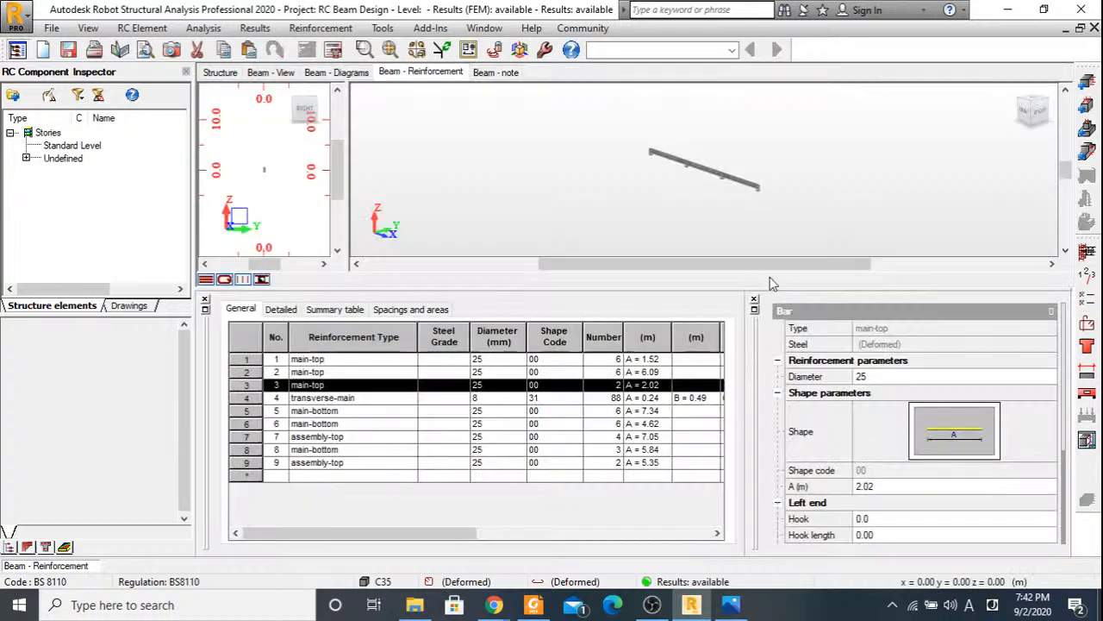
click(496, 74)
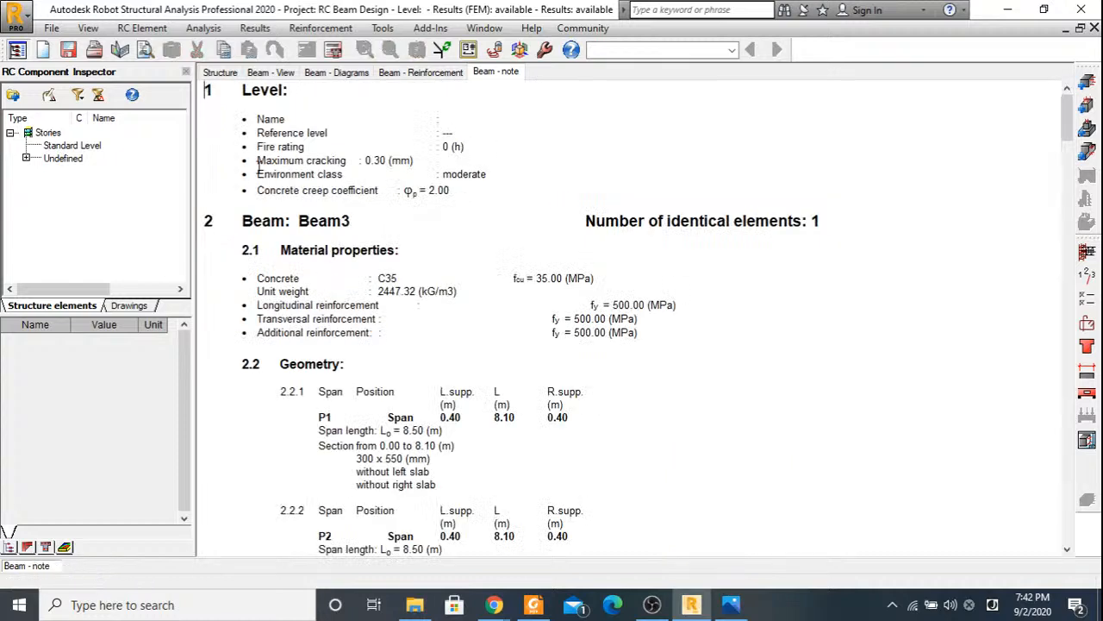
scroll(394, 189, down, 2)
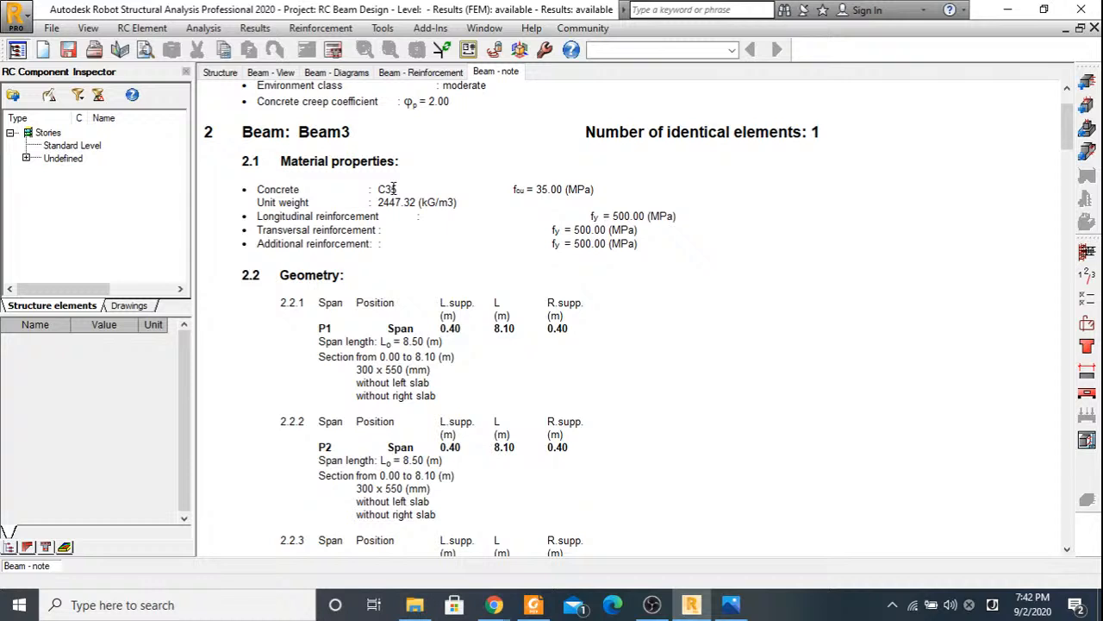
drag(378, 202, 438, 202)
click(512, 181)
drag(555, 233, 588, 234)
double_click(521, 234)
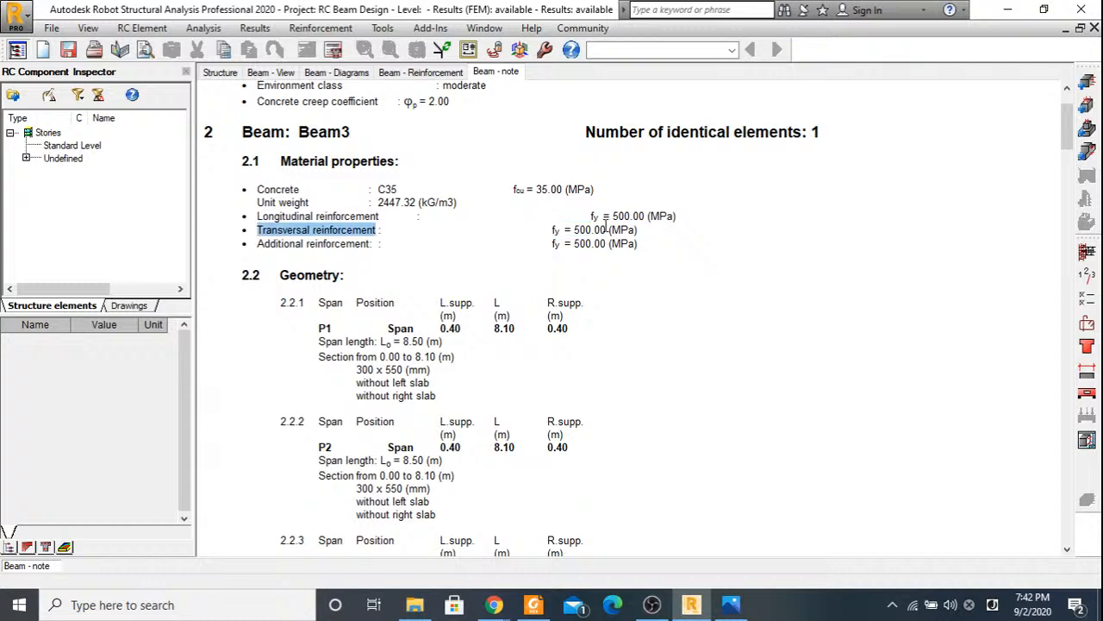
drag(314, 229, 417, 231)
scroll(413, 242, down, 1)
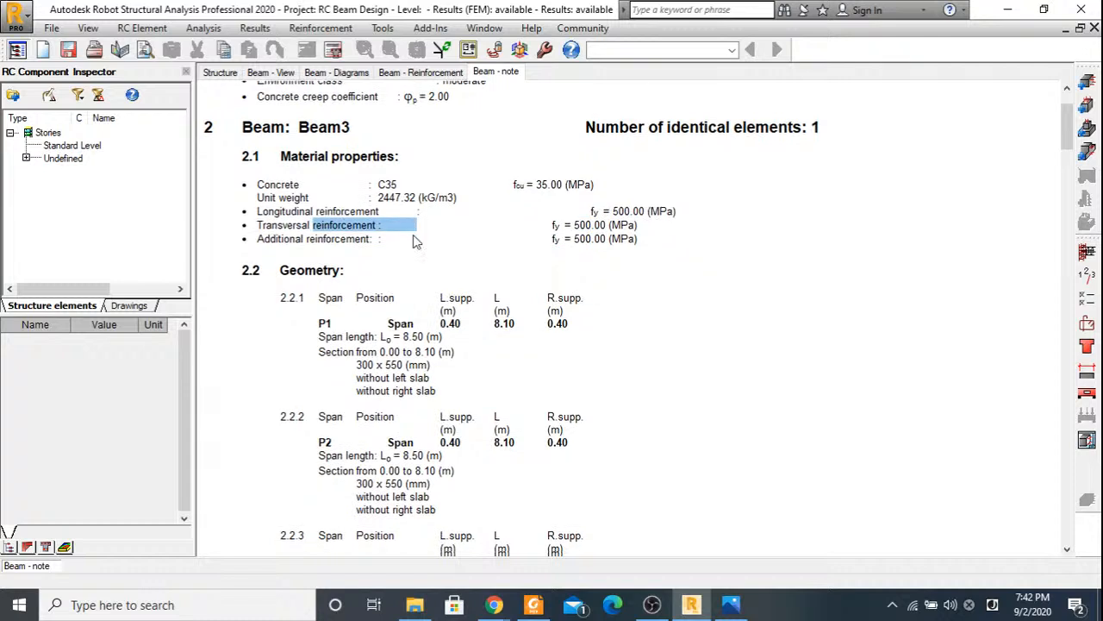
Examine the note's span geometry and calculation options, highlighting the bottom, side and top cover values.
scroll(414, 242, down, 3)
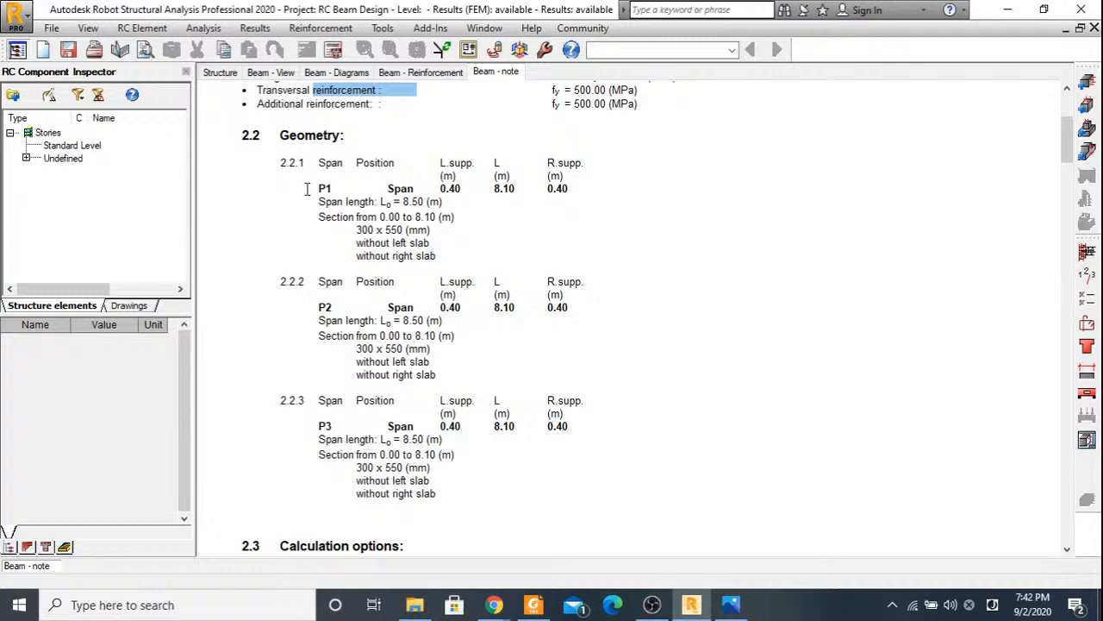
scroll(362, 254, down, 5)
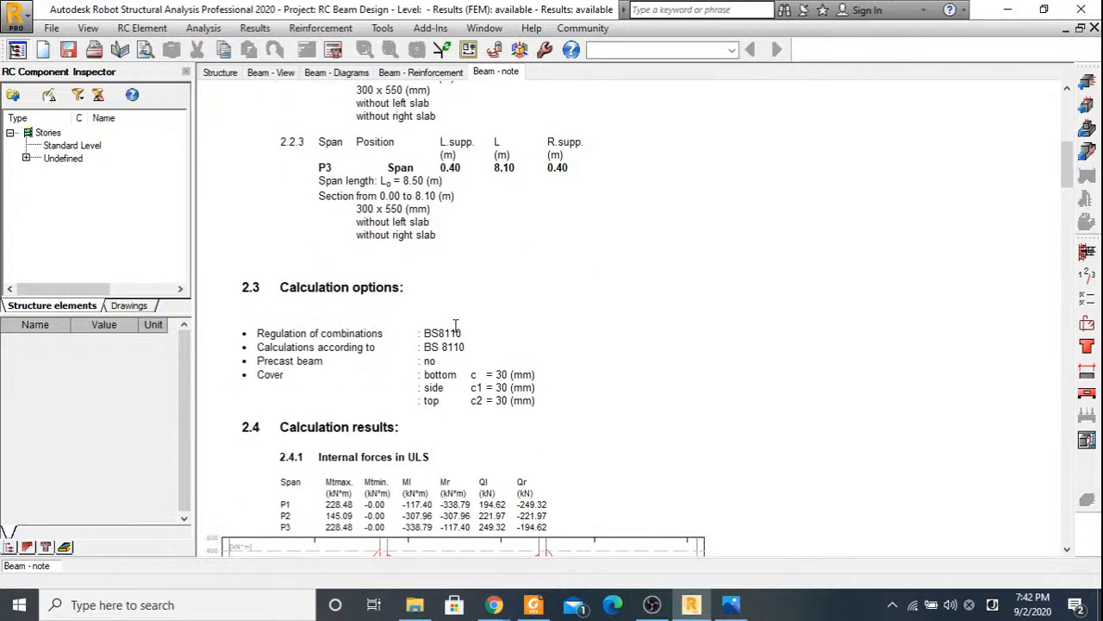
scroll(431, 311, down, 2)
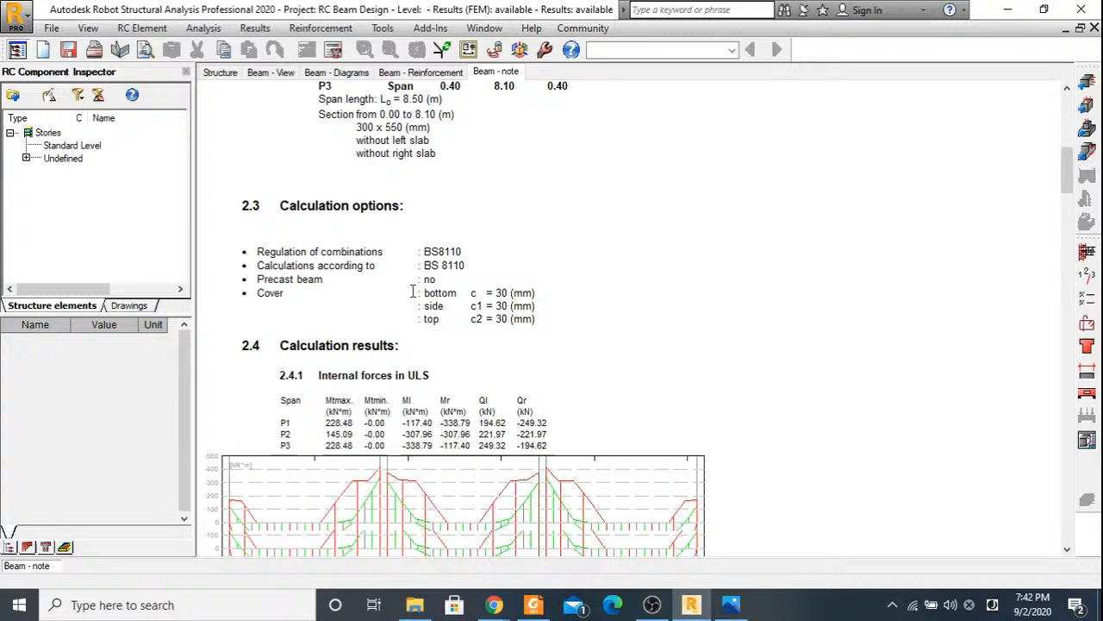
scroll(412, 292, down, 3)
drag(471, 181, 507, 219)
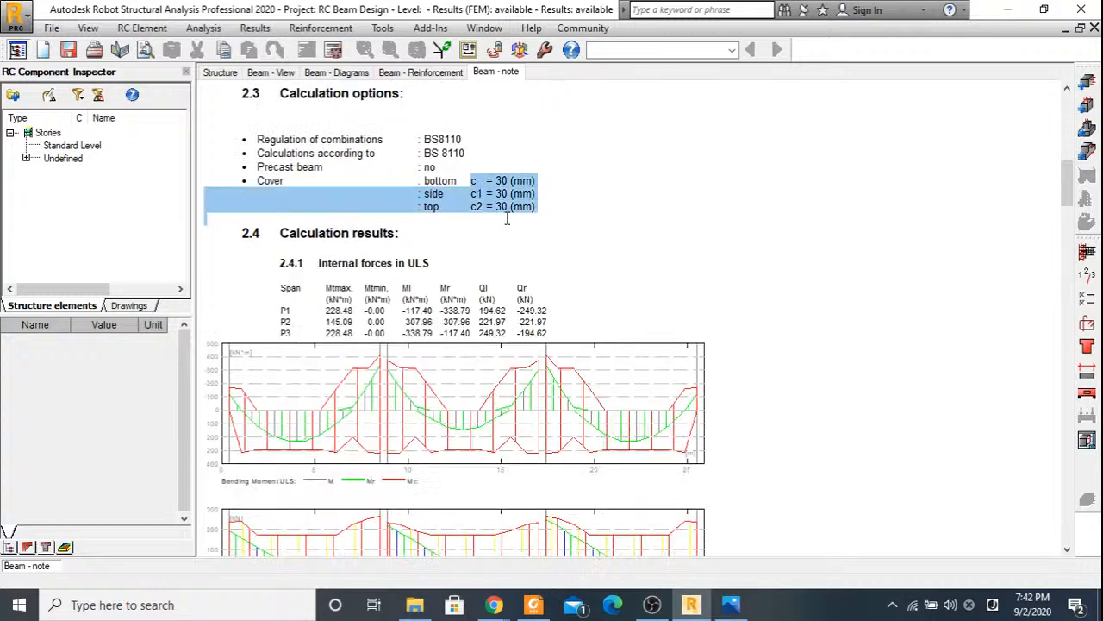
Examine the note's calculation results: ULS and SLS internal forces, required reinforcement area, and deflection and cracking.
scroll(460, 240, down, 3)
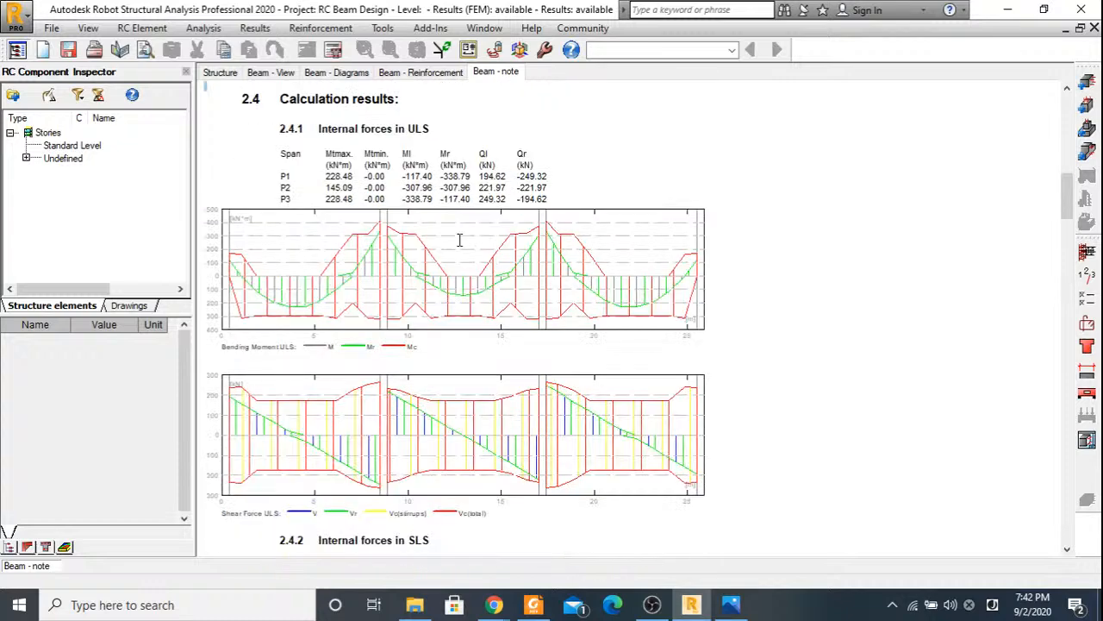
drag(318, 129, 482, 142)
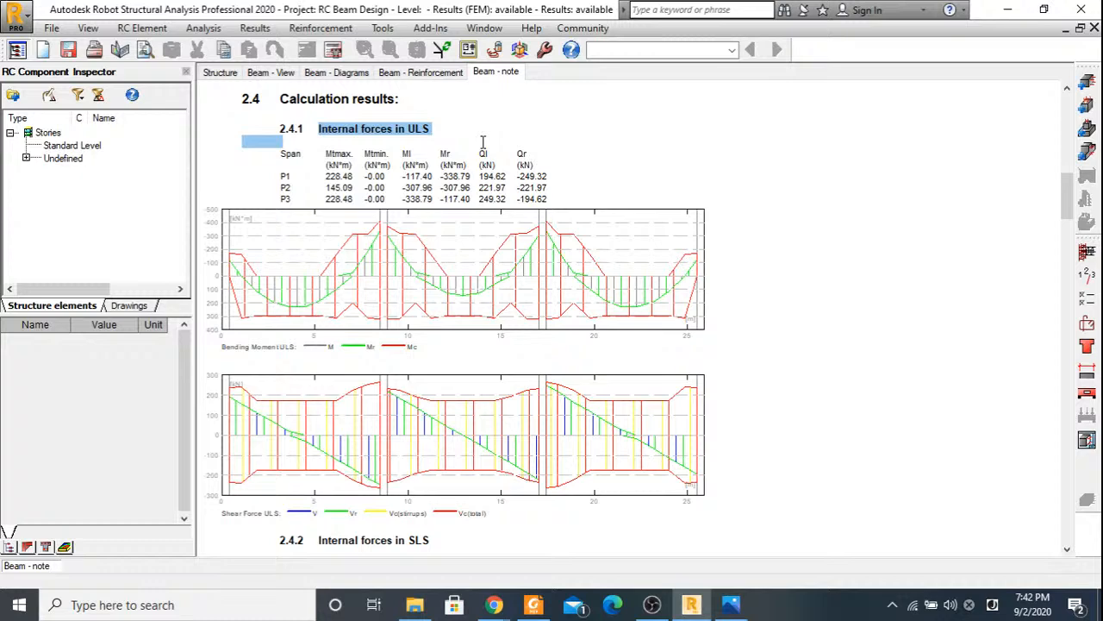
scroll(534, 207, down, 2)
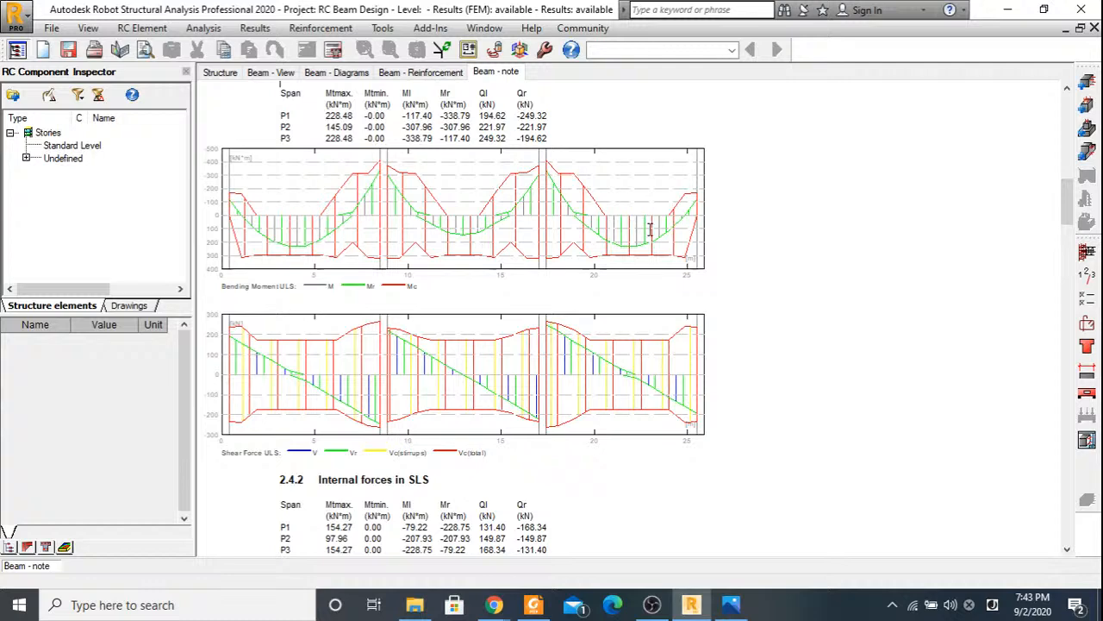
scroll(651, 228, down, 5)
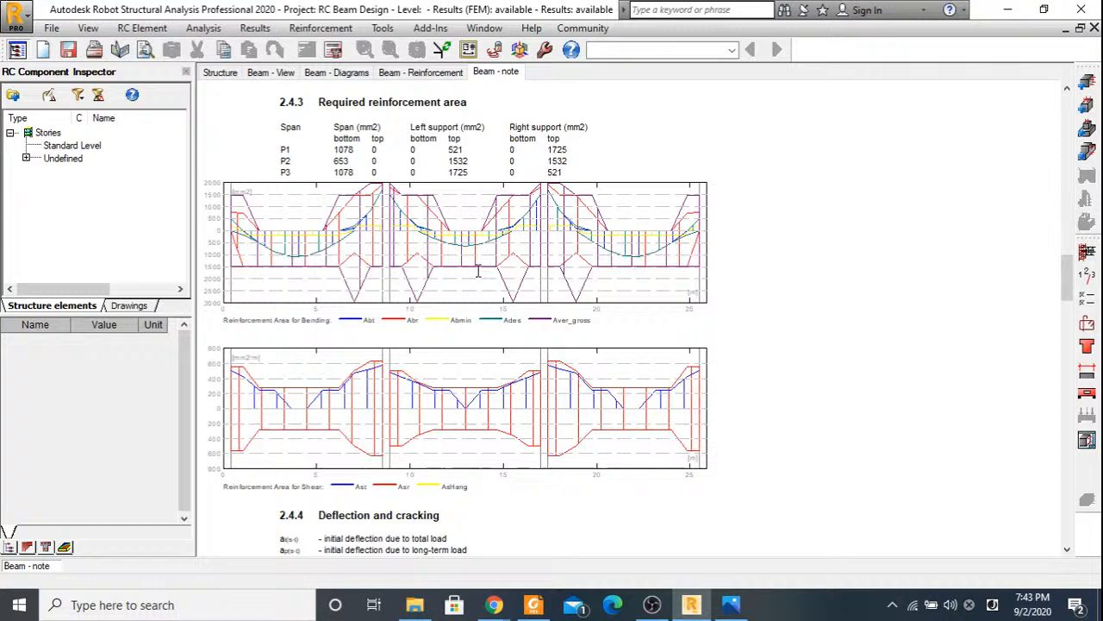
scroll(478, 271, up, 8)
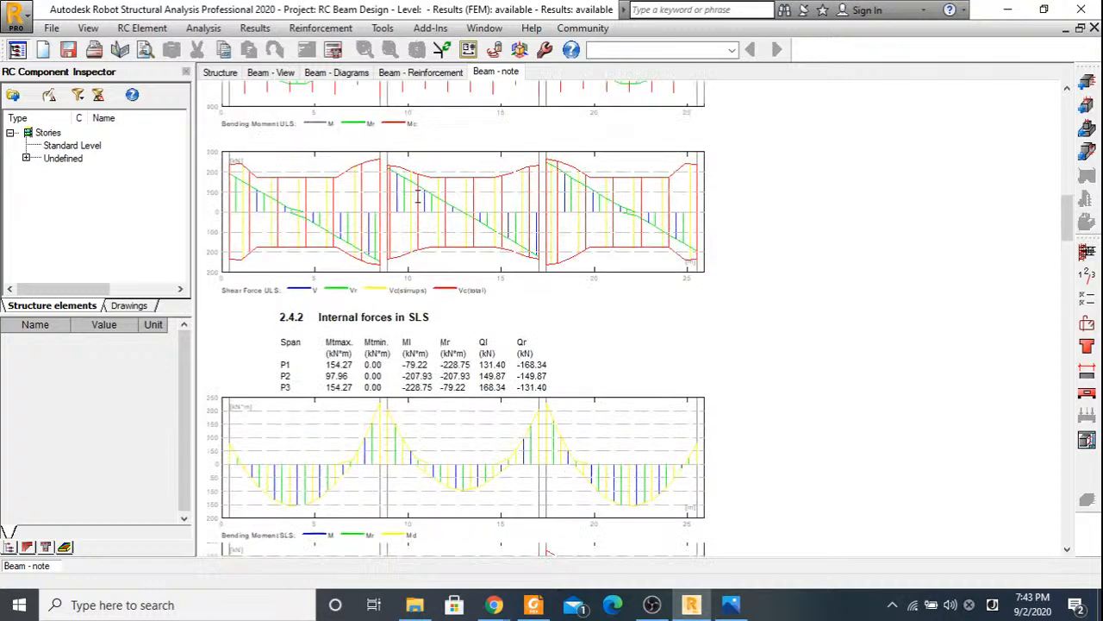
scroll(418, 196, down, 10)
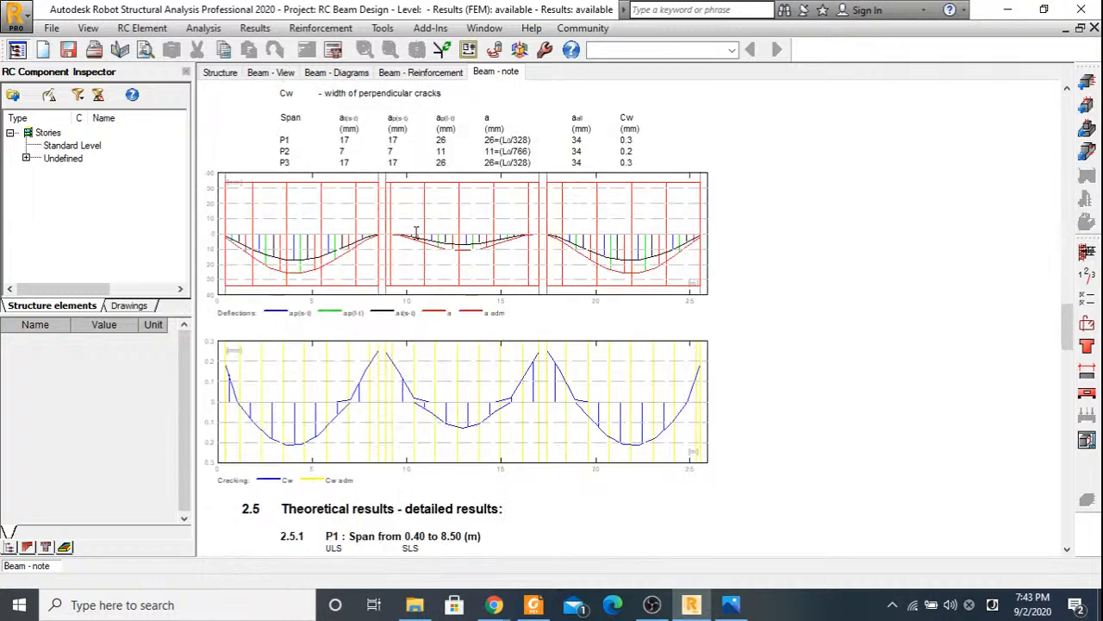
Look through the detailed theoretical results and examine span P1's longitudinal reinforcement, highlighting its bottom, assembling and support bar entries.
scroll(415, 231, down, 10)
scroll(363, 242, down, 1)
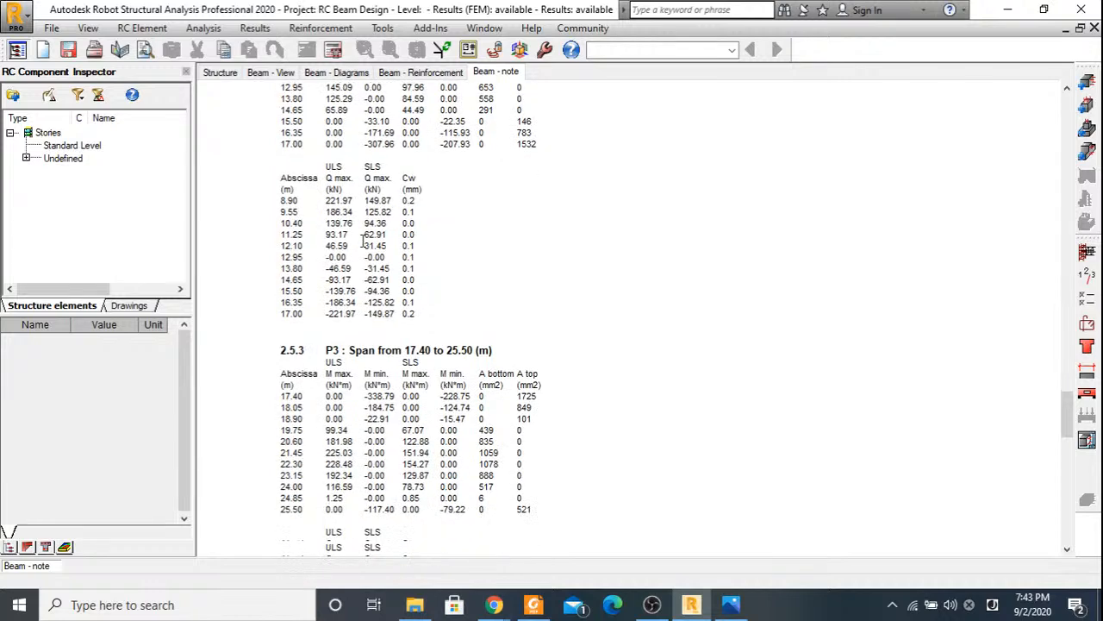
scroll(363, 241, down, 10)
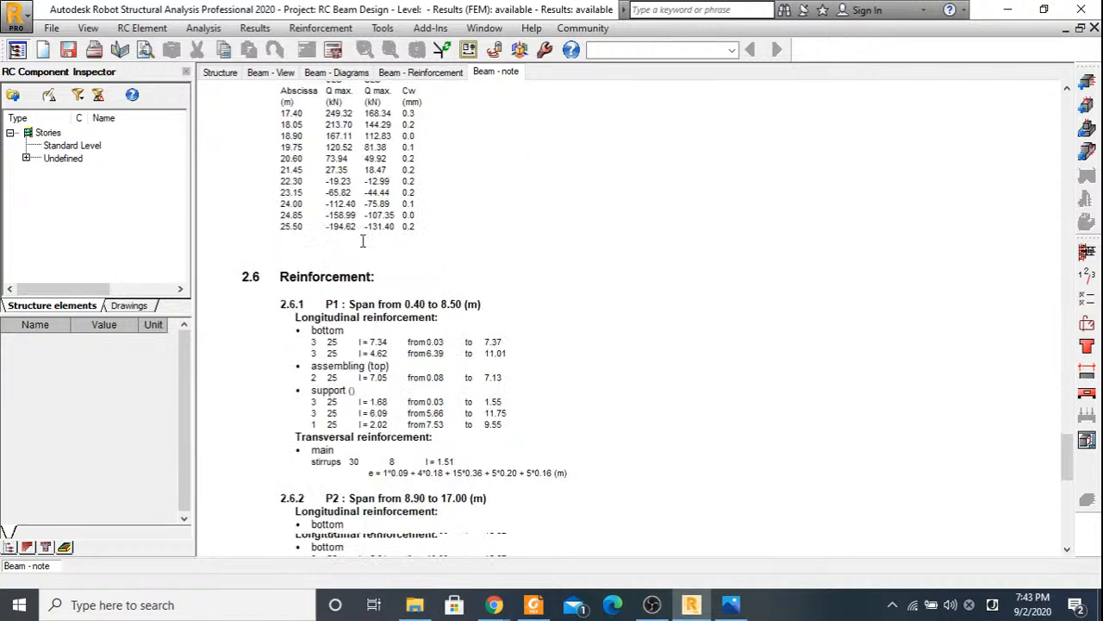
scroll(363, 241, down, 1)
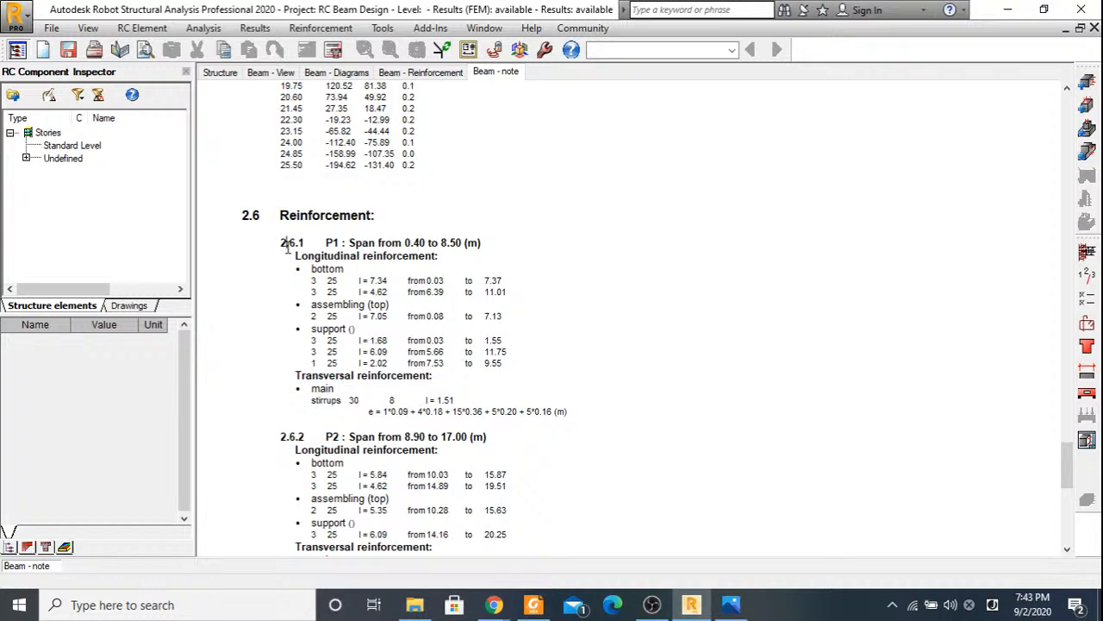
drag(287, 245, 328, 262)
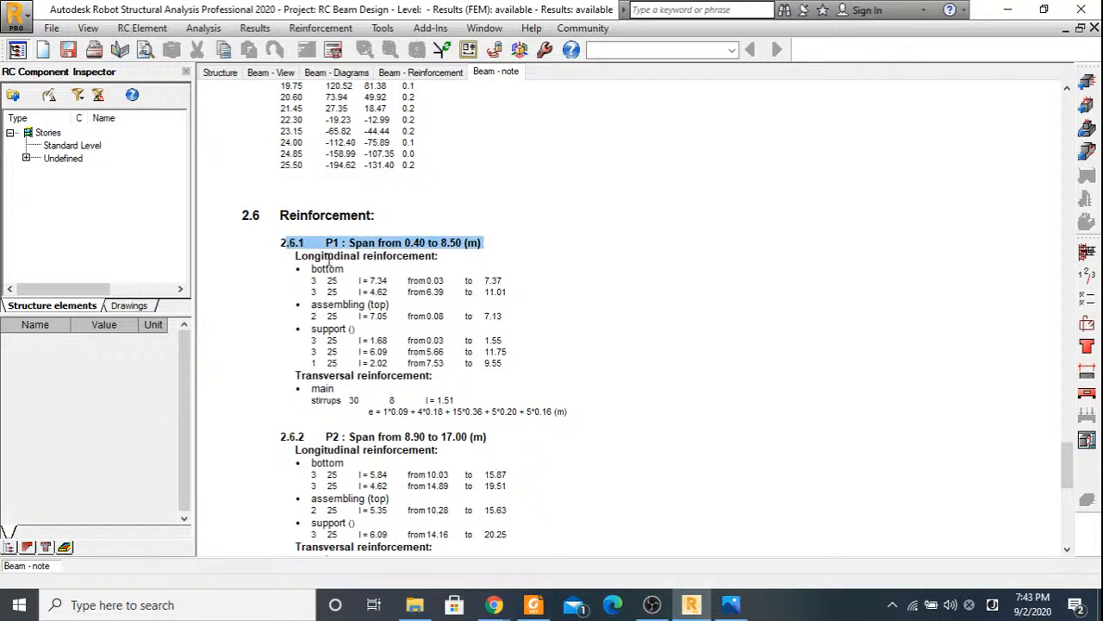
double_click(333, 242)
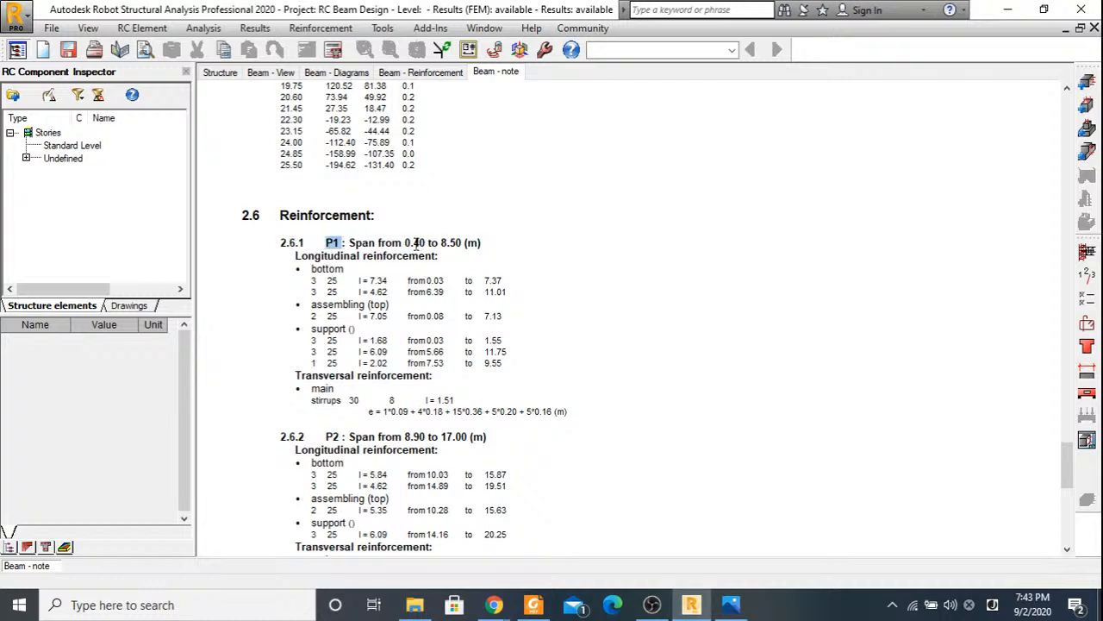
drag(311, 280, 326, 282)
key(Down)
scroll(510, 292, down, 1)
drag(311, 281, 377, 284)
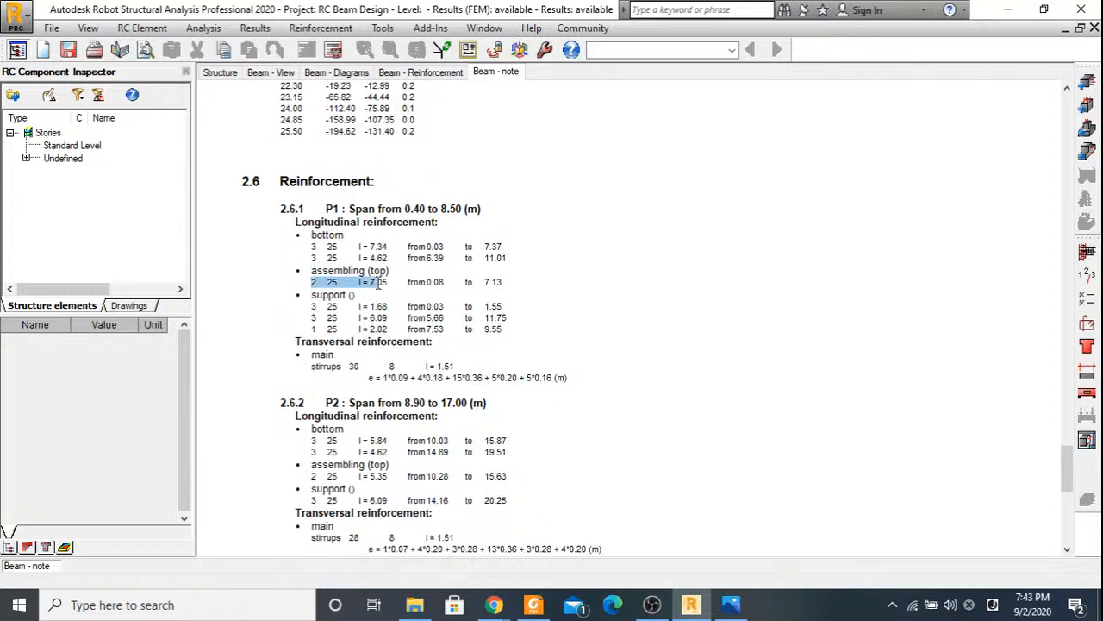
drag(311, 317, 361, 317)
Examine the reinforcement of spans P2 and P3 and the material survey, then return to the start of the note.
scroll(363, 312, down, 3)
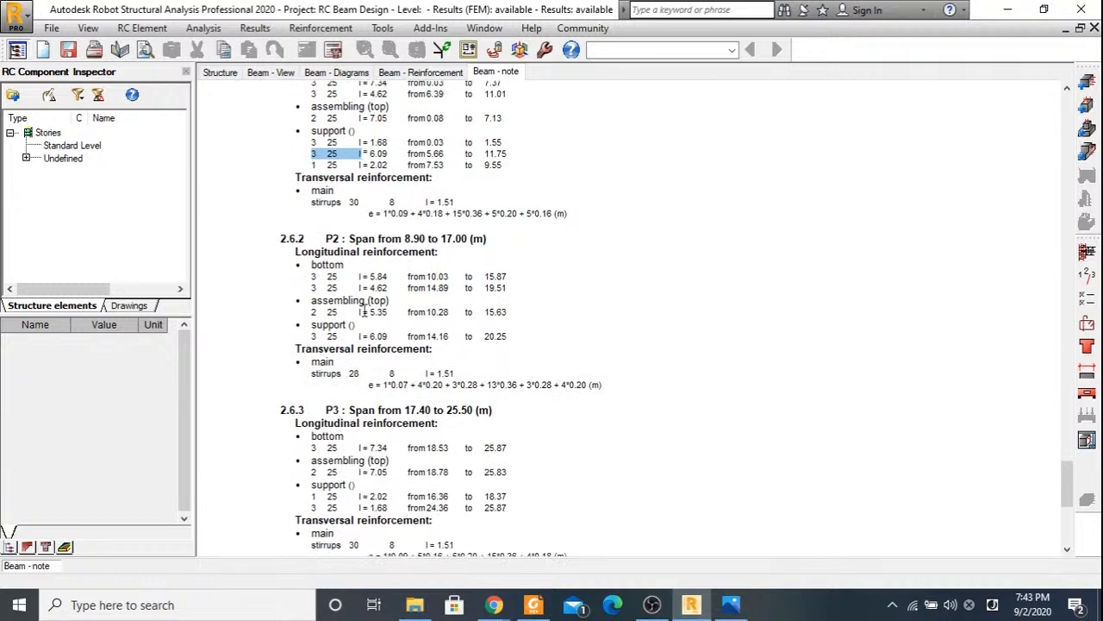
scroll(364, 312, down, 4)
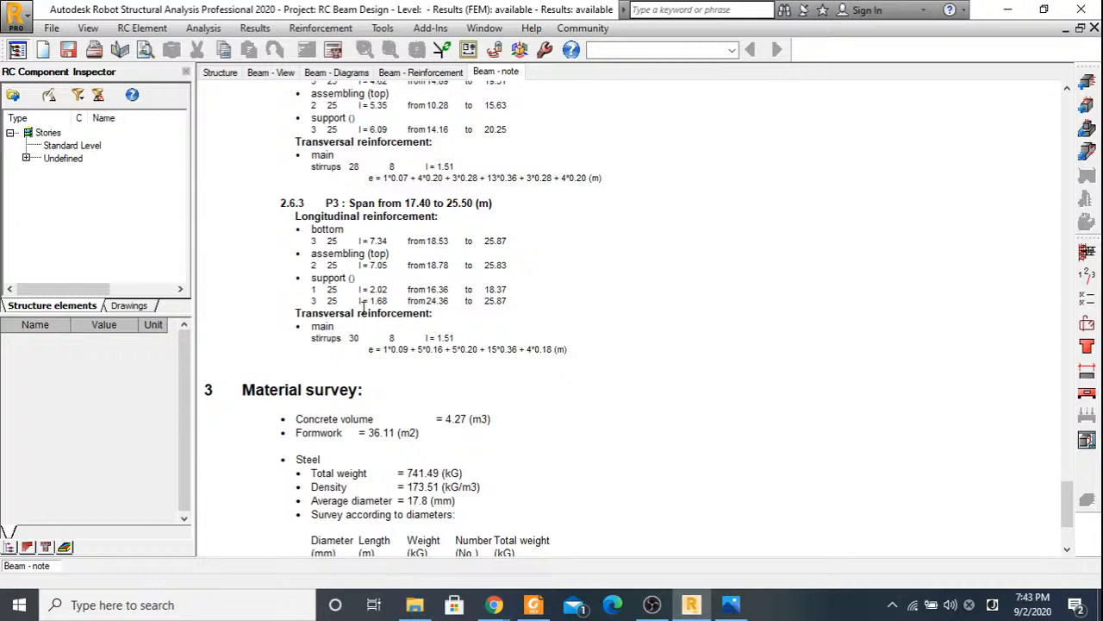
scroll(363, 303, down, 3)
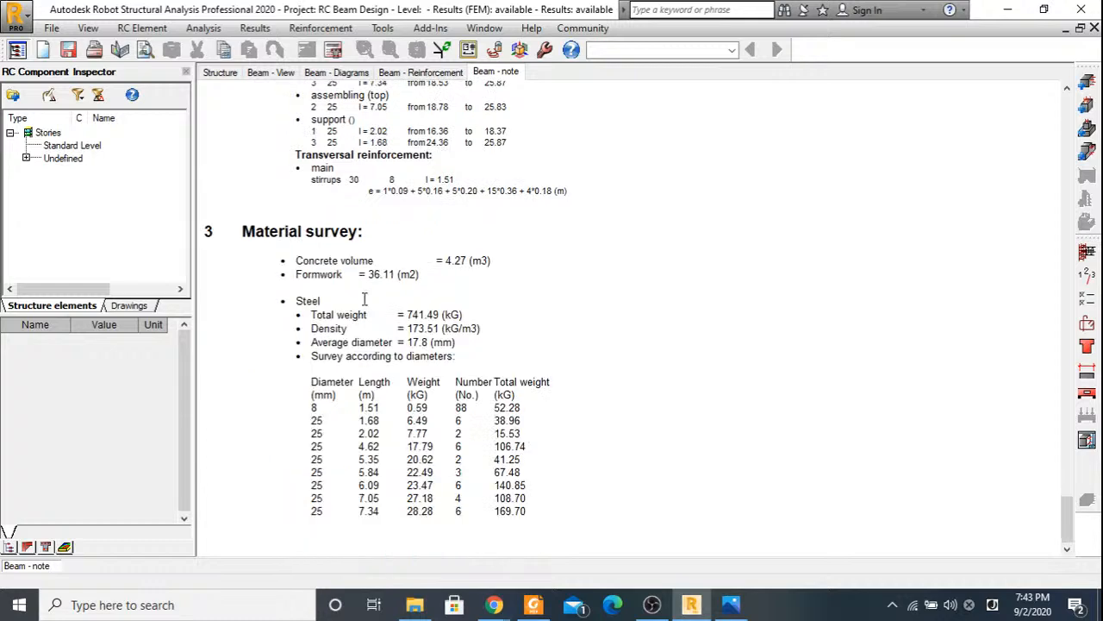
scroll(364, 299, up, 7)
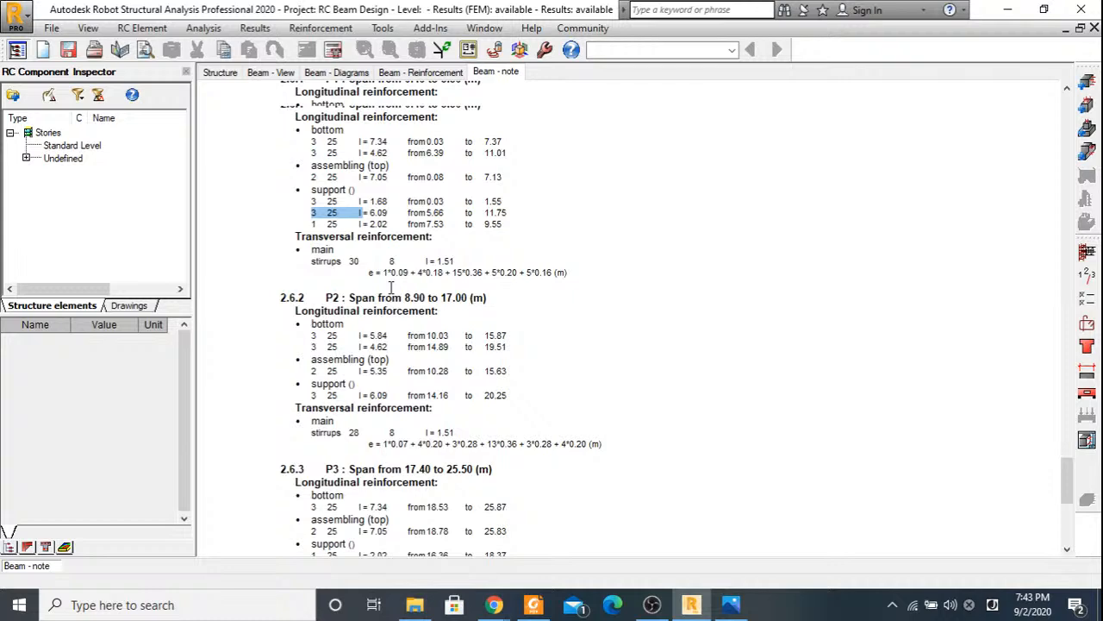
scroll(391, 287, up, 15)
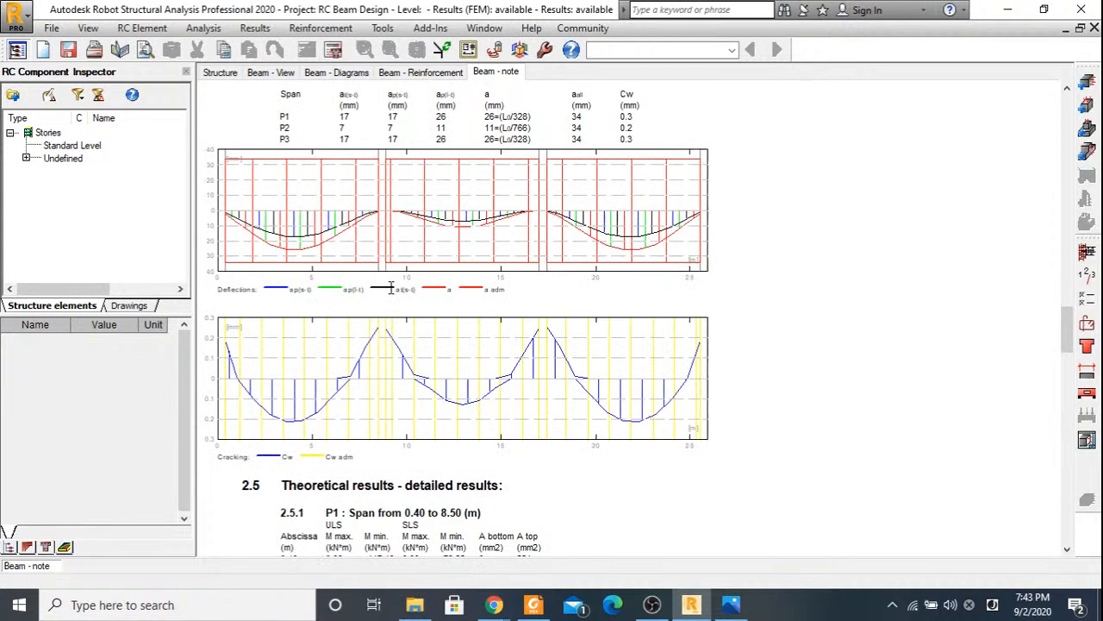
scroll(391, 287, up, 15)
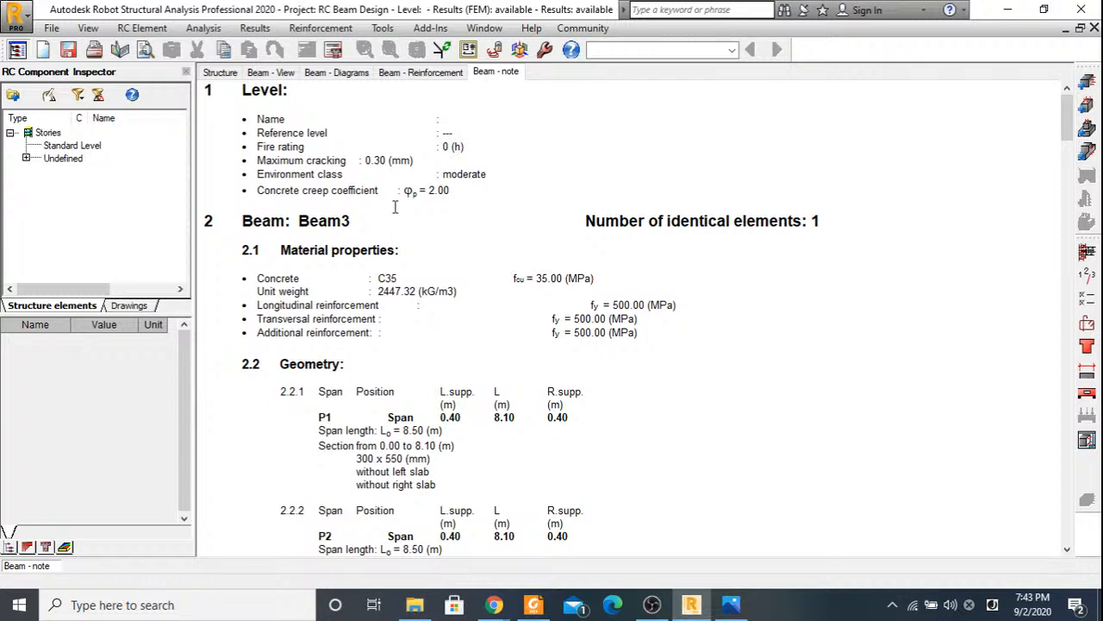
Save the beam calculation note as RC Beam Design in Rich Text Format (RTF) in the Structural Analysis with RSAP folder.
click(69, 52)
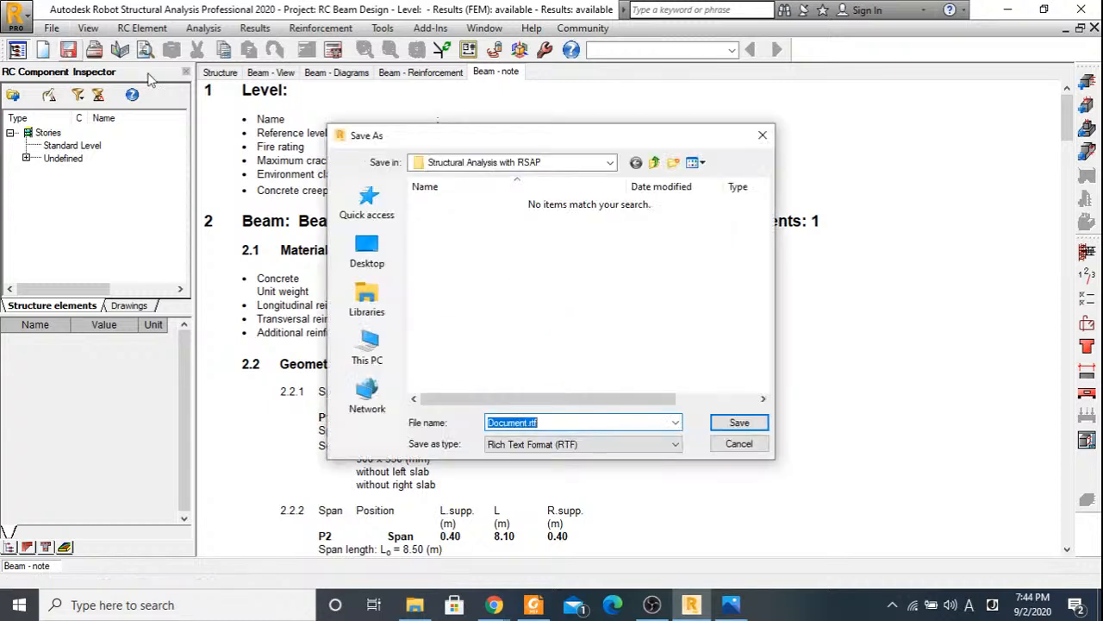
click(567, 443)
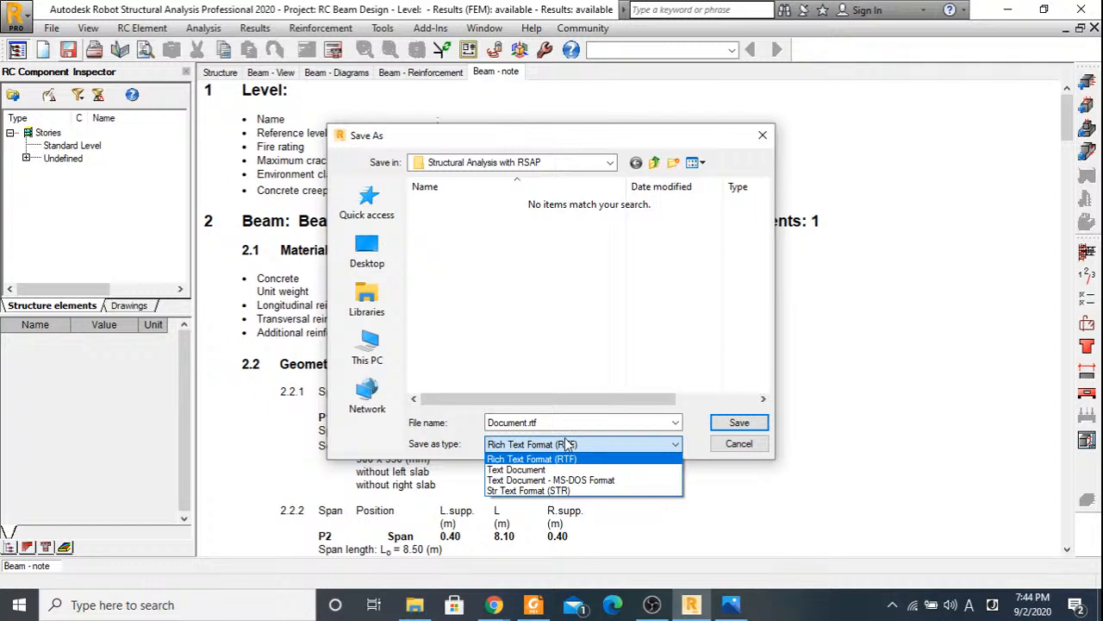
click(562, 421)
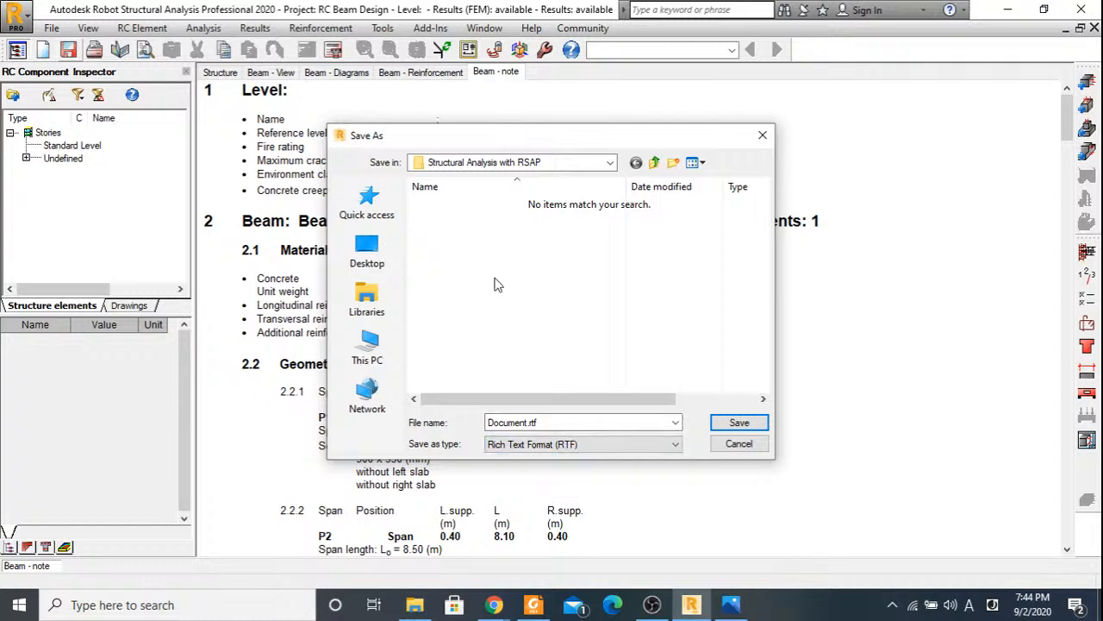
double_click(529, 421)
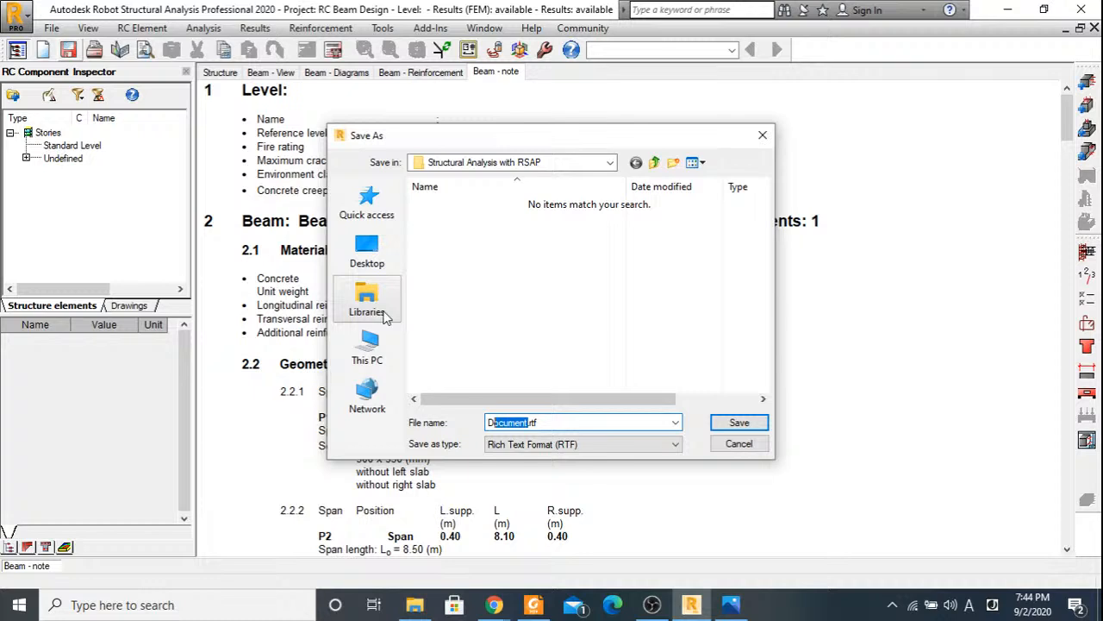
click(528, 422)
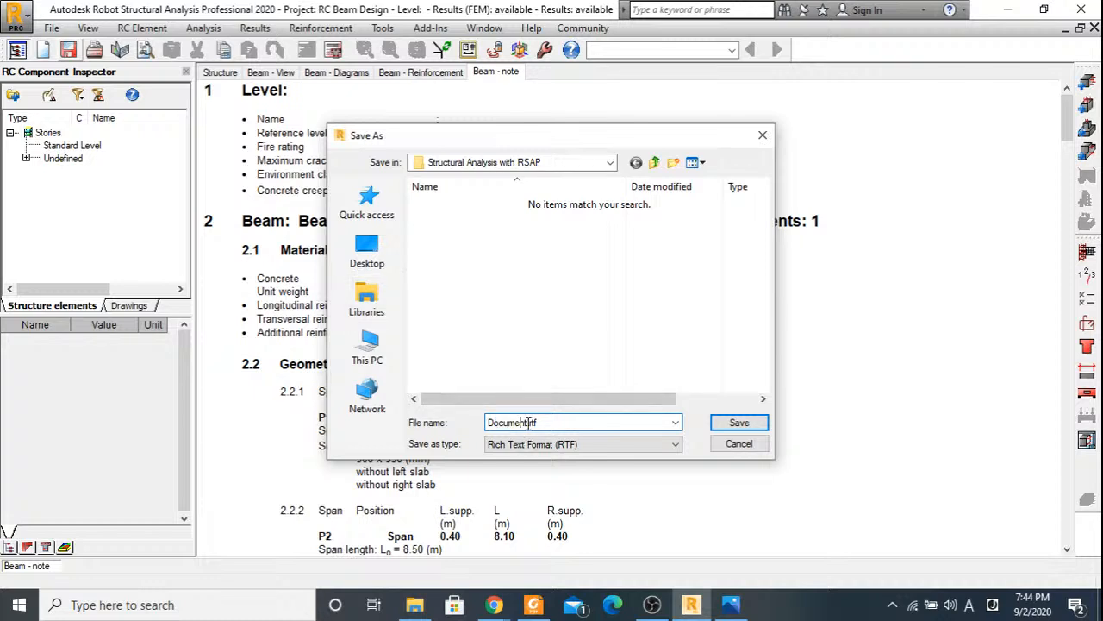
drag(528, 422, 488, 422)
text(RC Beam Design)
click(737, 424)
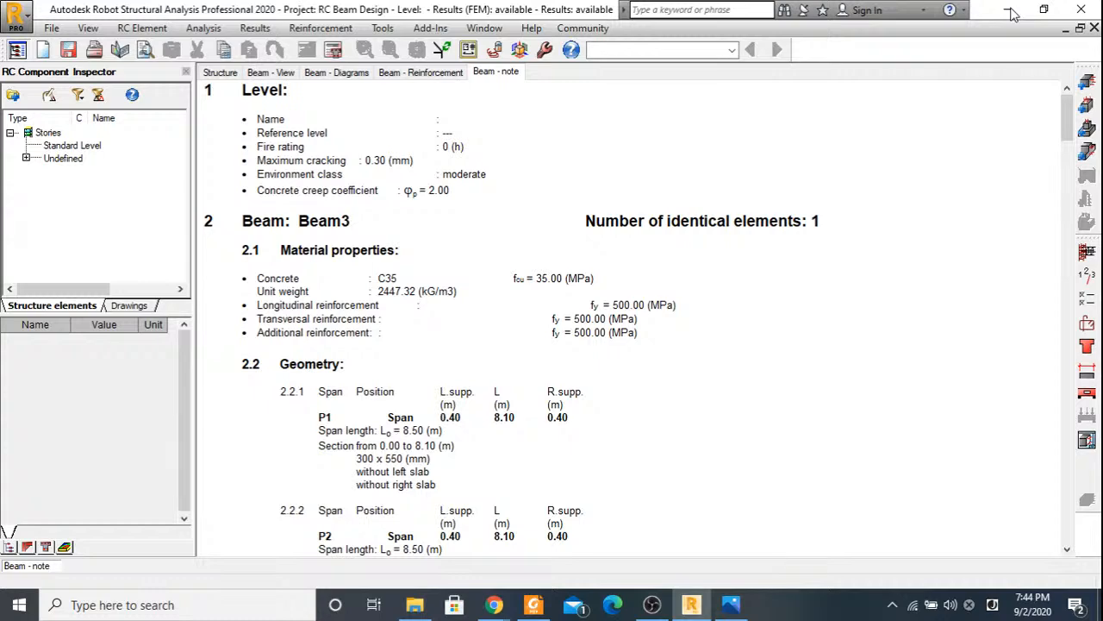
Switch to File Explorer and open RC Beam Design.rtf from the Structural Analysis with RSAP folder.
click(414, 608)
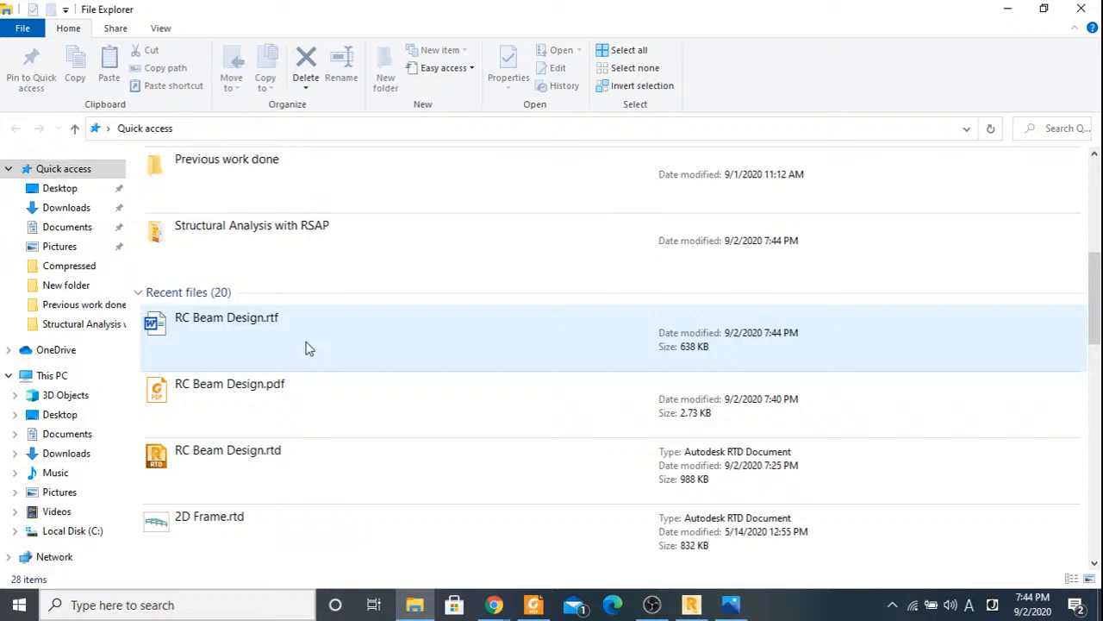
double_click(308, 348)
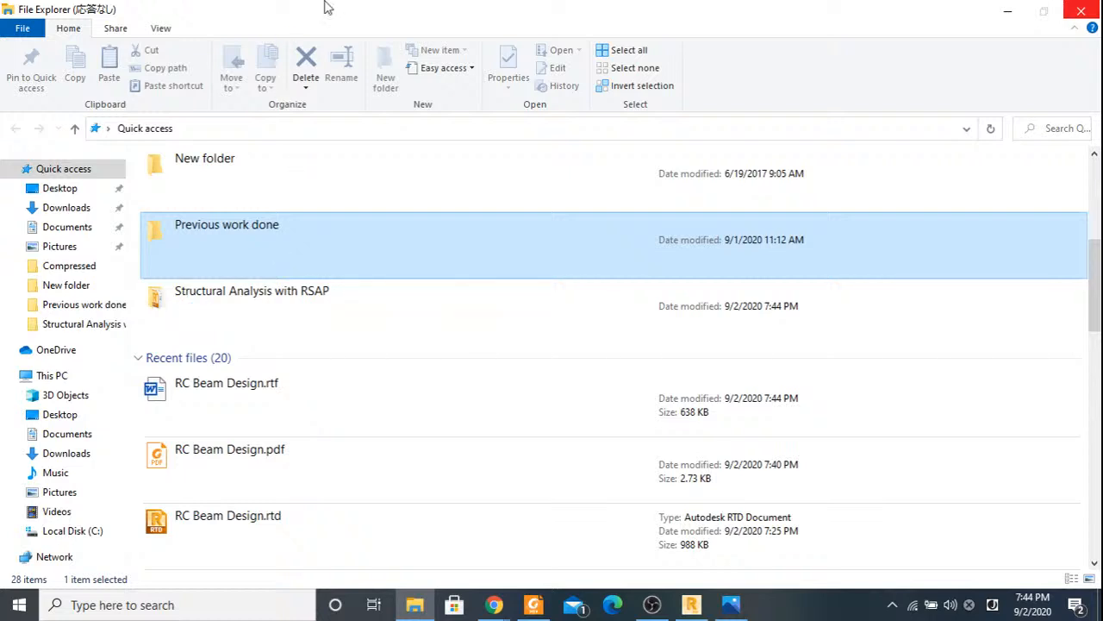
click(261, 308)
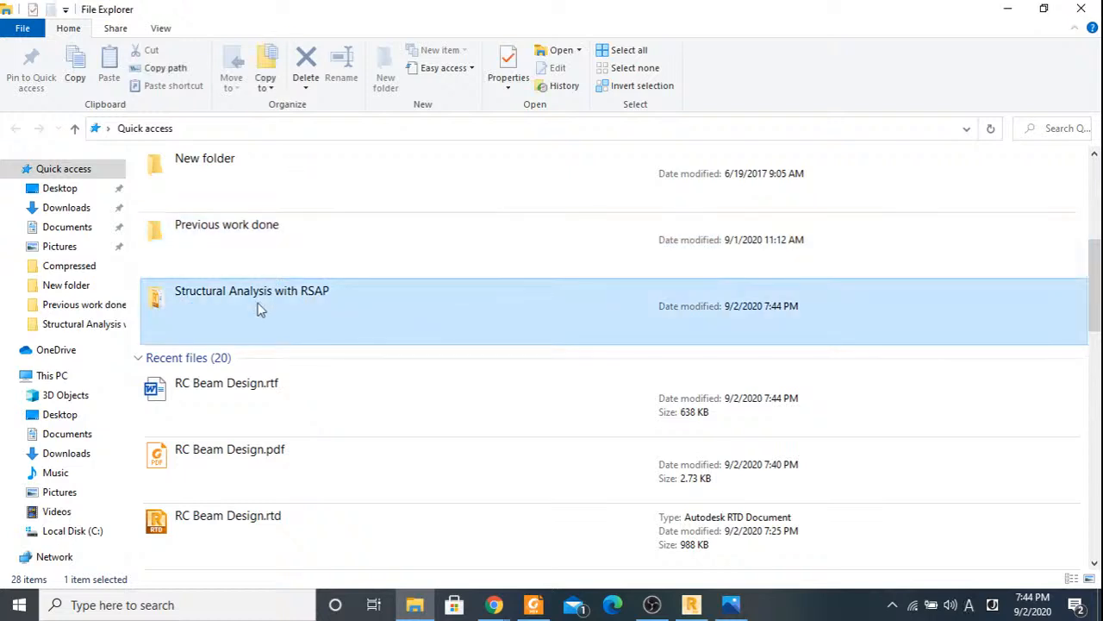
double_click(260, 309)
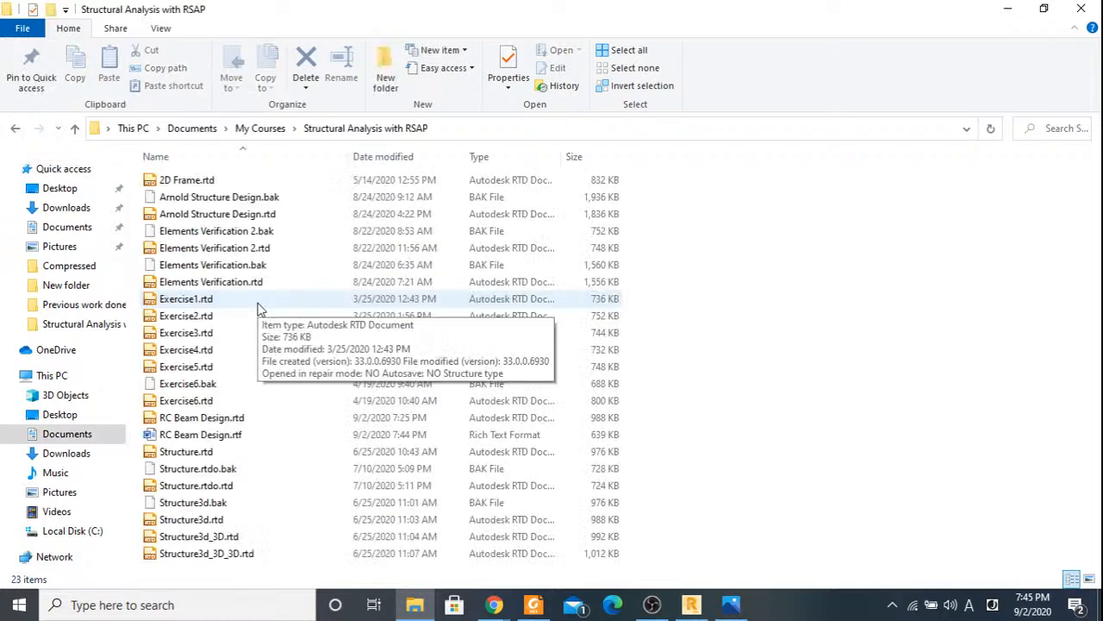
double_click(205, 435)
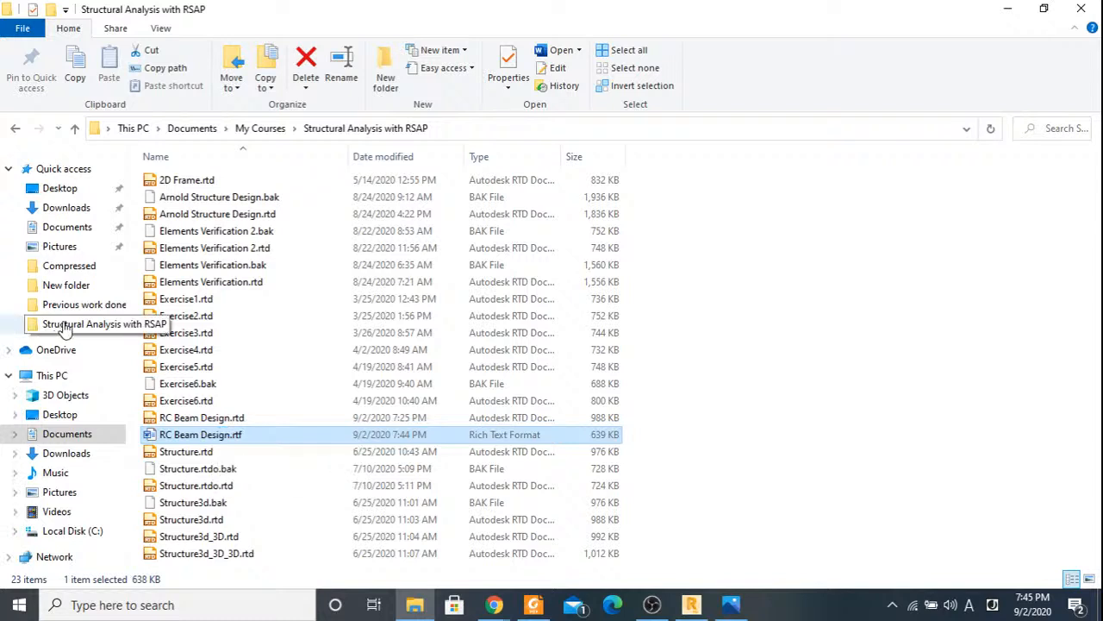
Find the exported RC Beam Design.pdf in the Documents folder and open it.
click(68, 228)
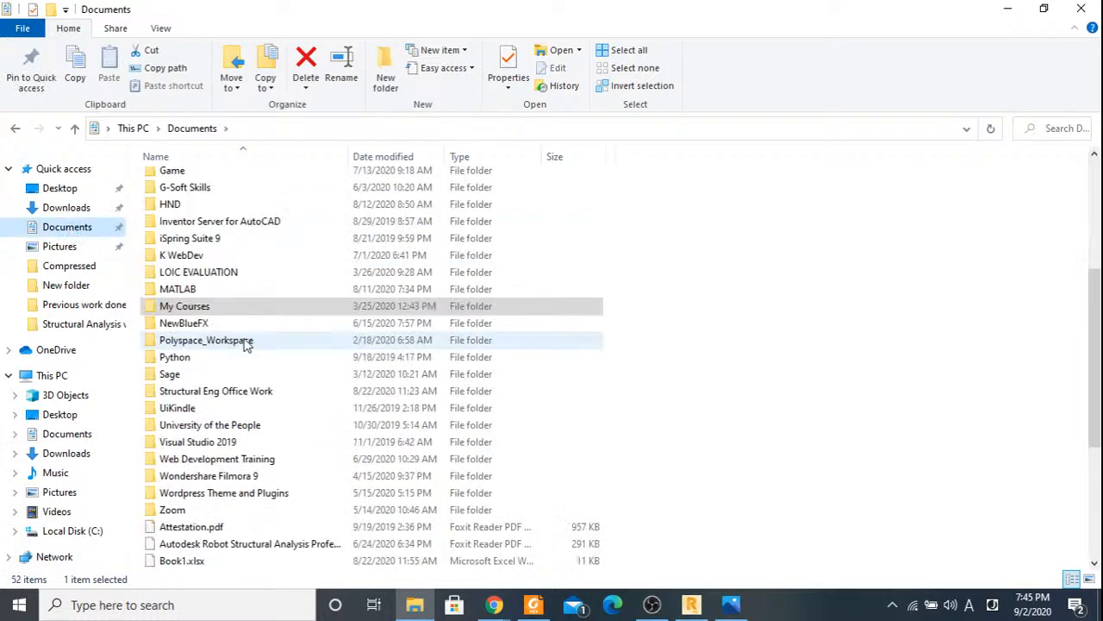
scroll(246, 343, down, 5)
click(188, 293)
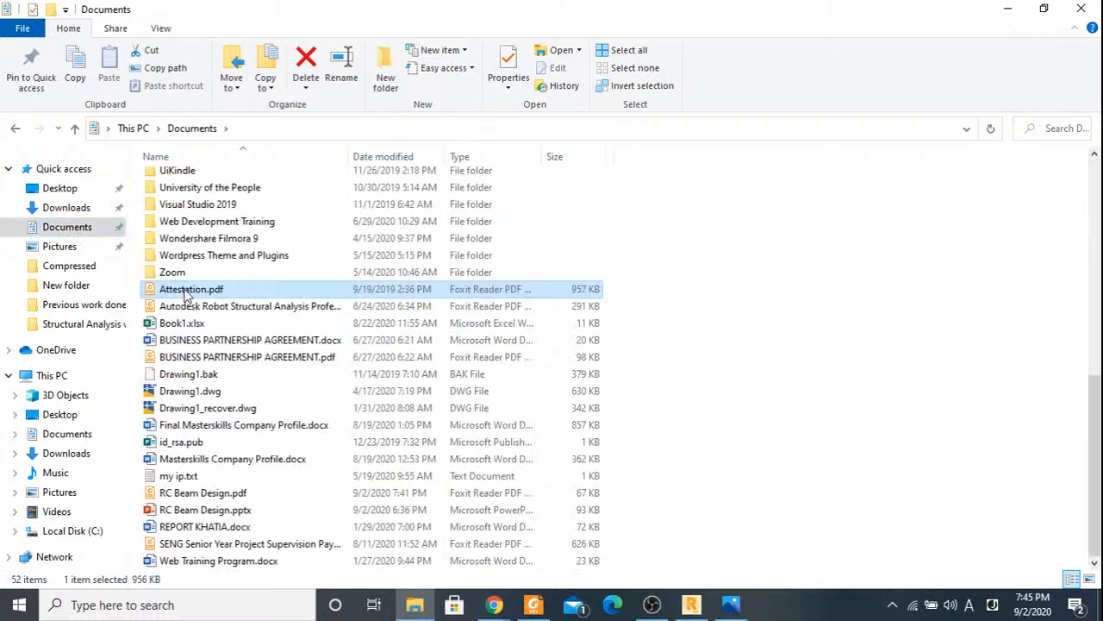
key(r)
key(r)
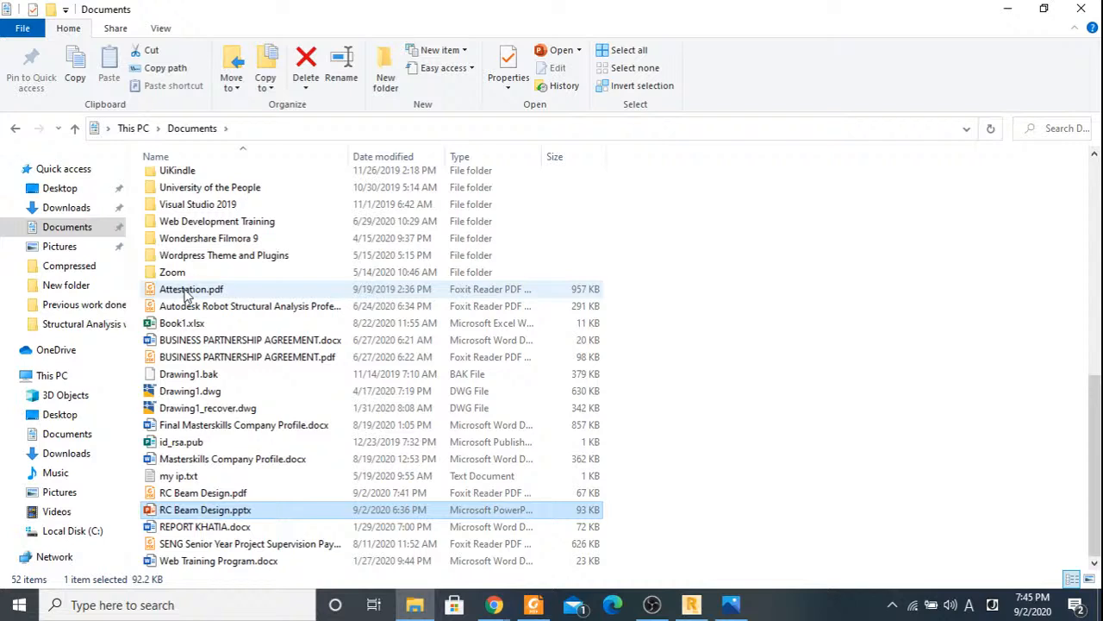
click(210, 496)
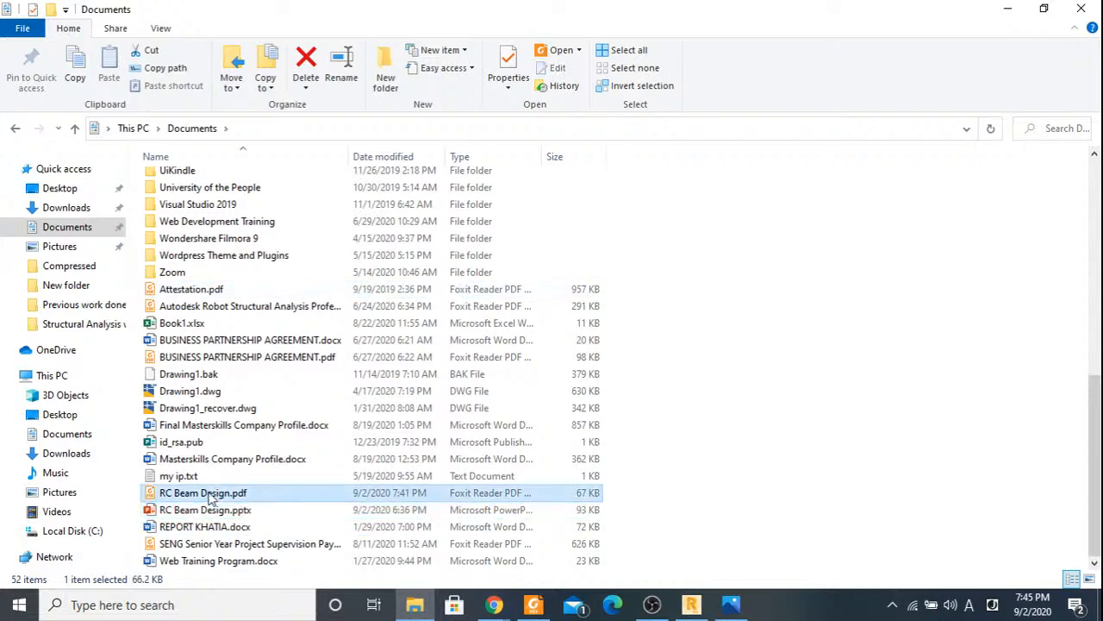
double_click(209, 497)
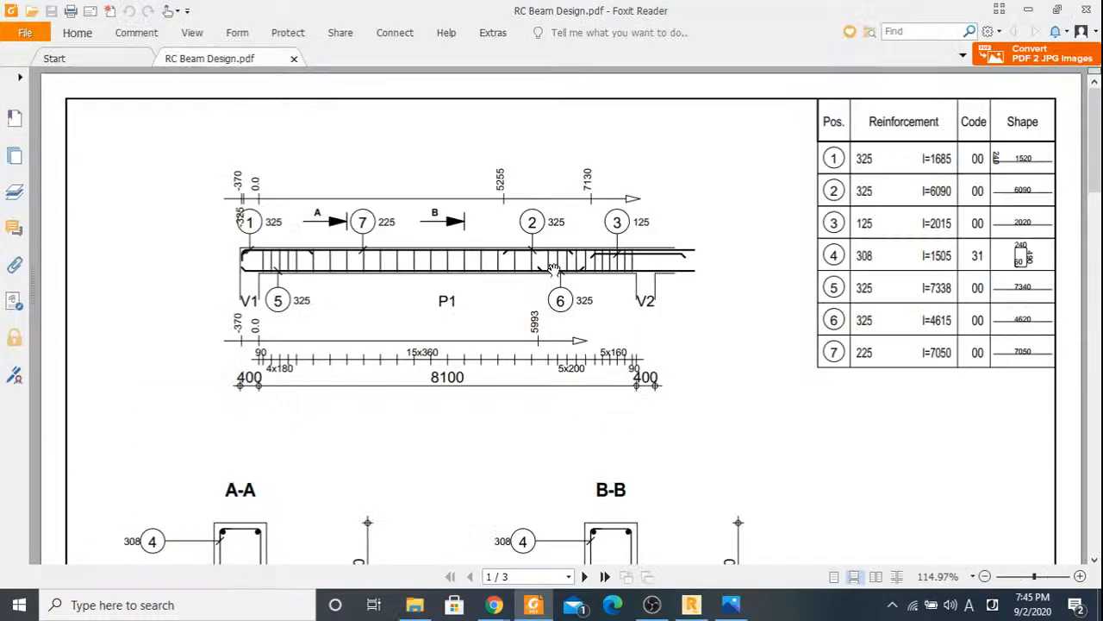
Look through the reinforcement drawings of spans P1 to P3 in the PDF and return to the Documents folder.
scroll(621, 225, down, 6)
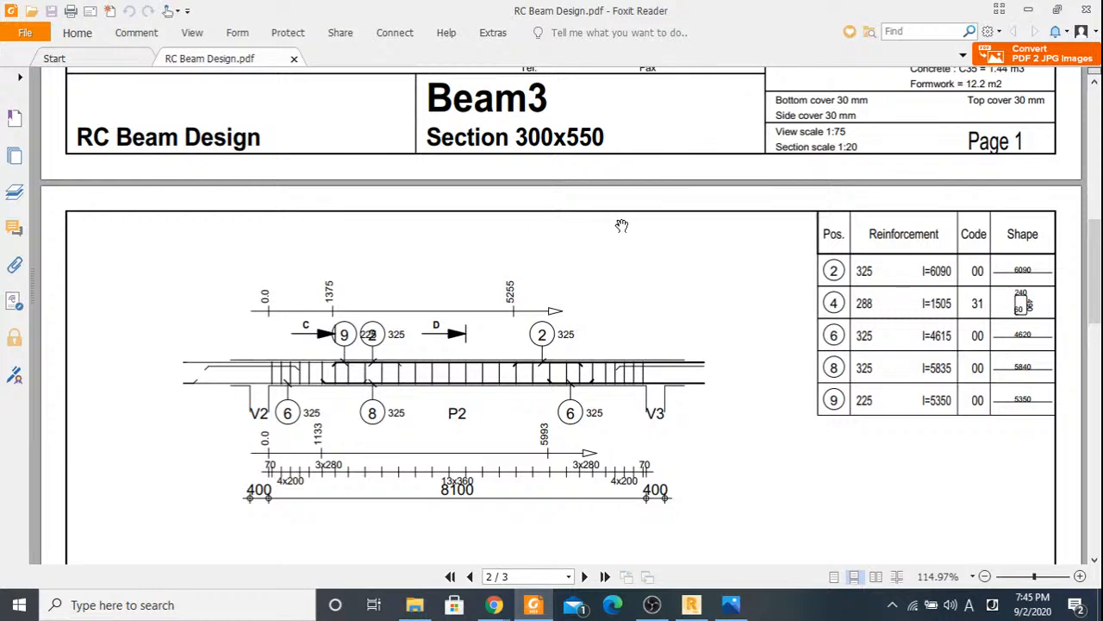
scroll(622, 225, down, 6)
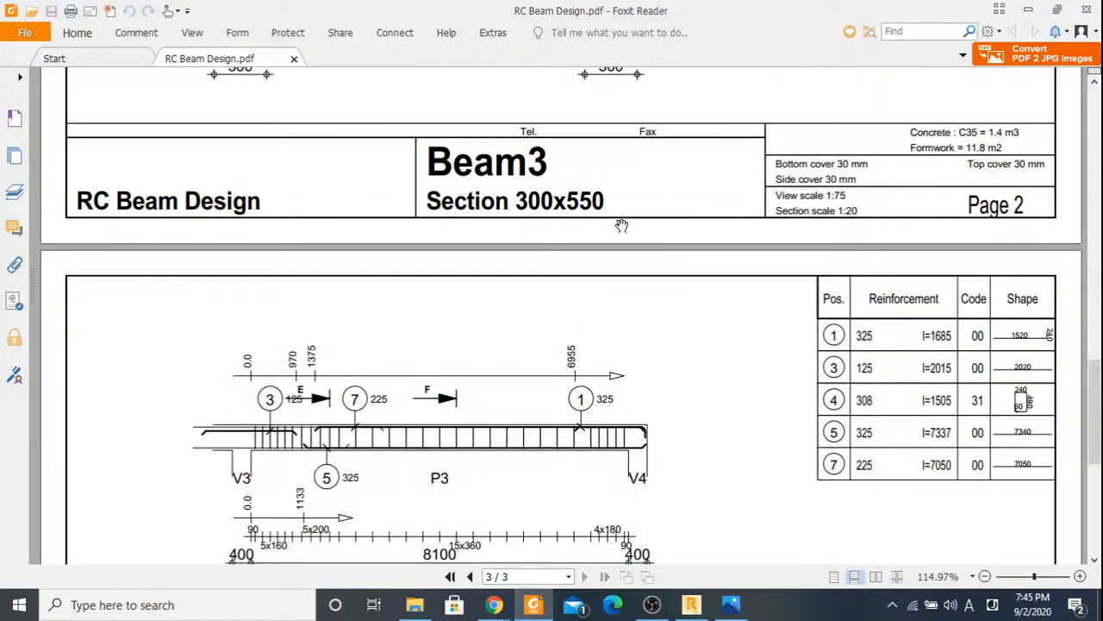
scroll(622, 225, down, 5)
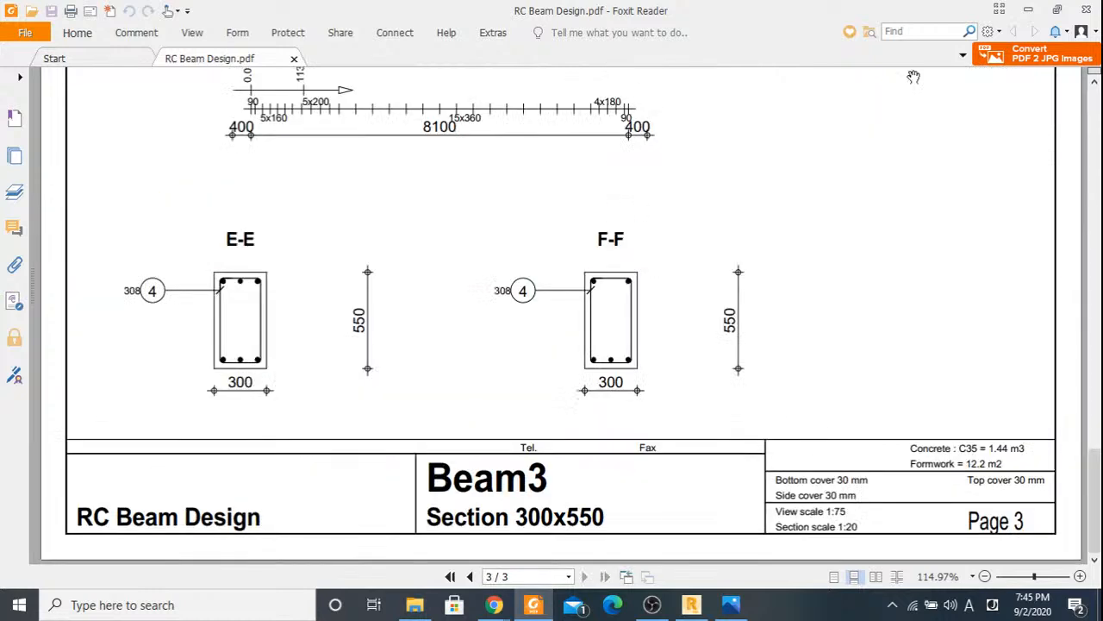
click(1027, 12)
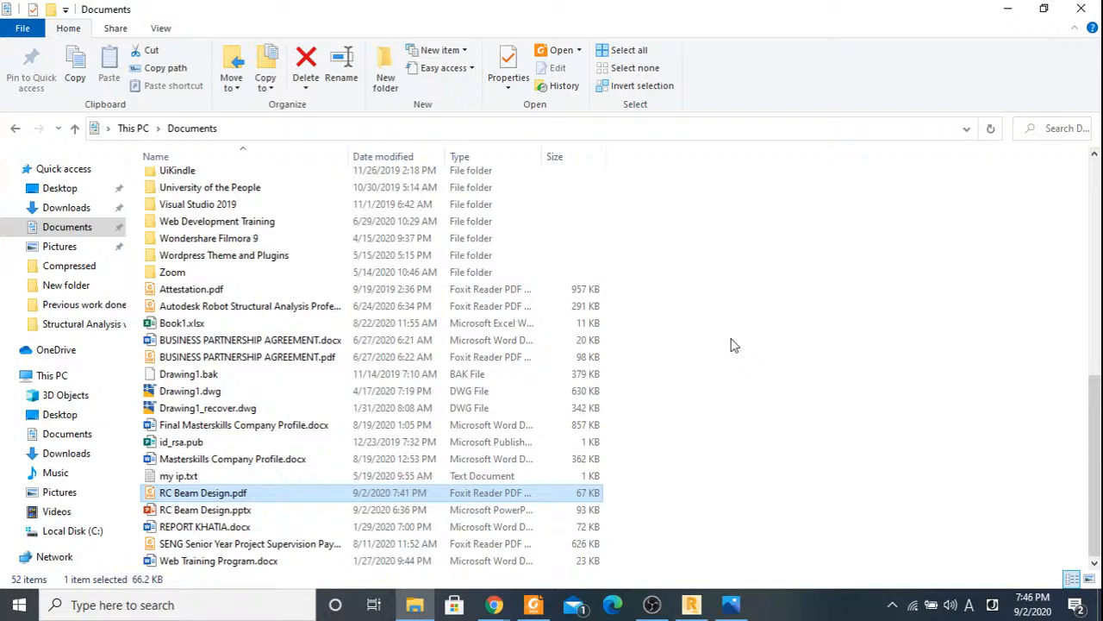
key(Return)
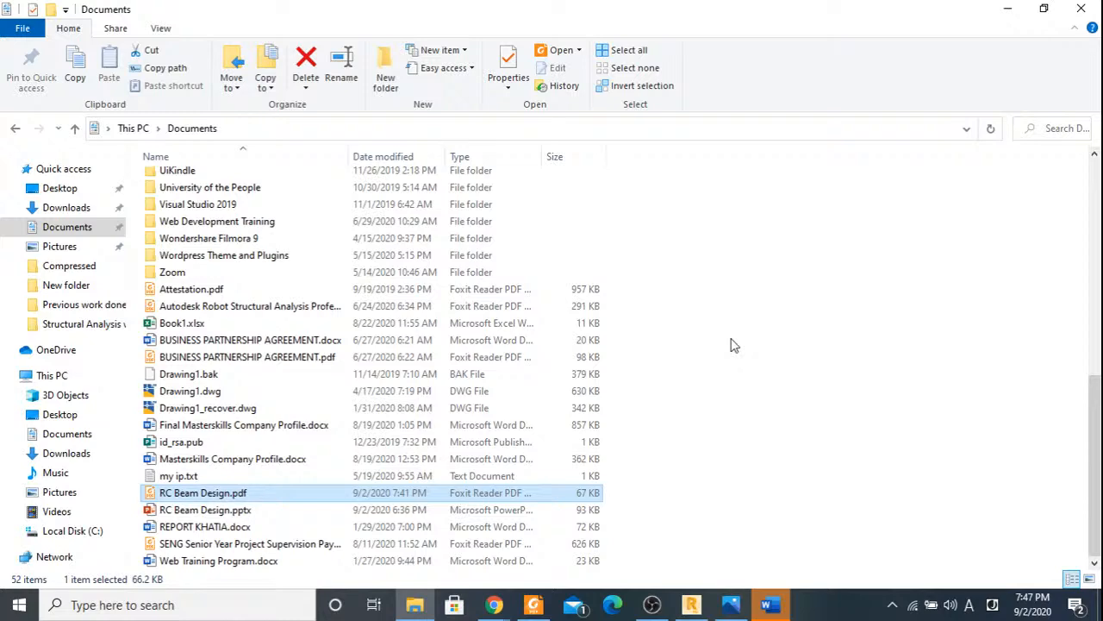
Switch to Word and examine the saved note's SLS diagrams, required reinforcement area, and deflection and cracking results.
click(770, 605)
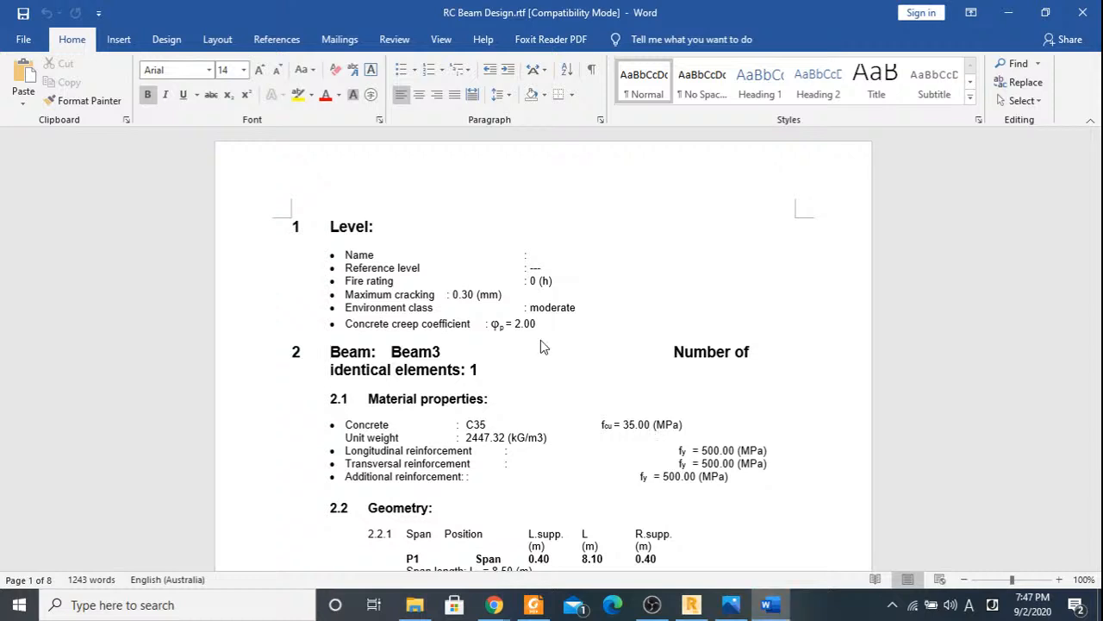
scroll(542, 346, down, 15)
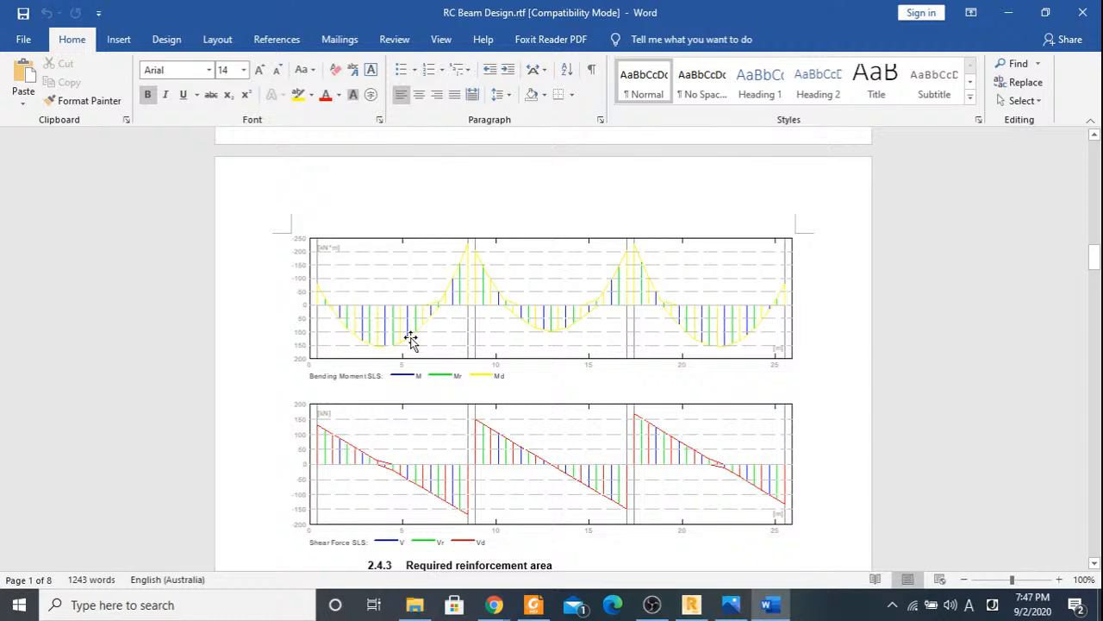
scroll(410, 337, down, 5)
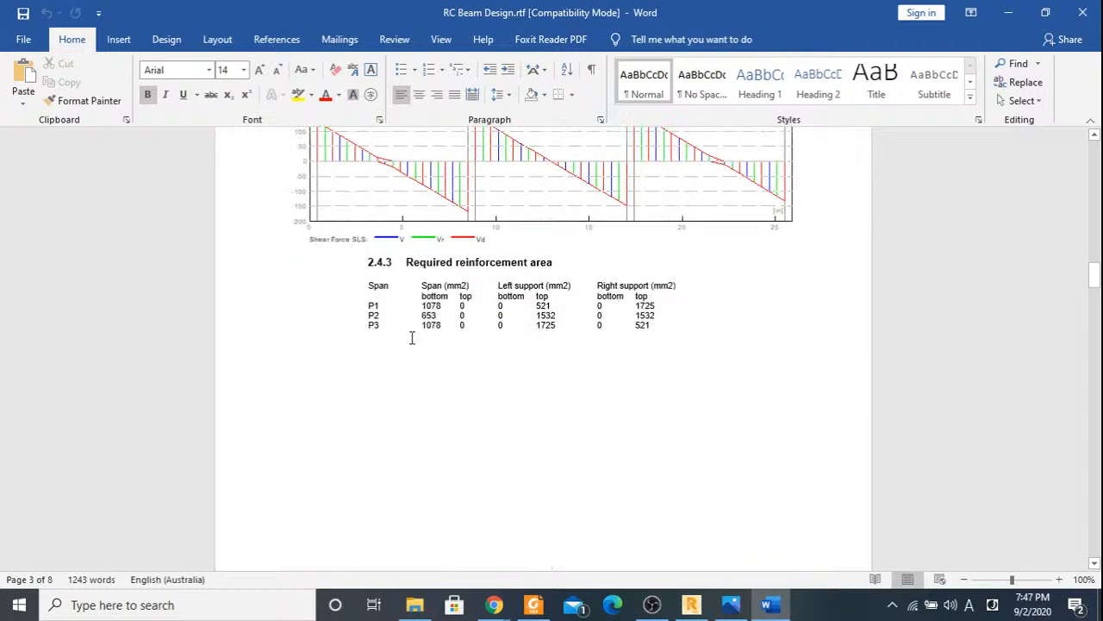
scroll(411, 337, down, 4)
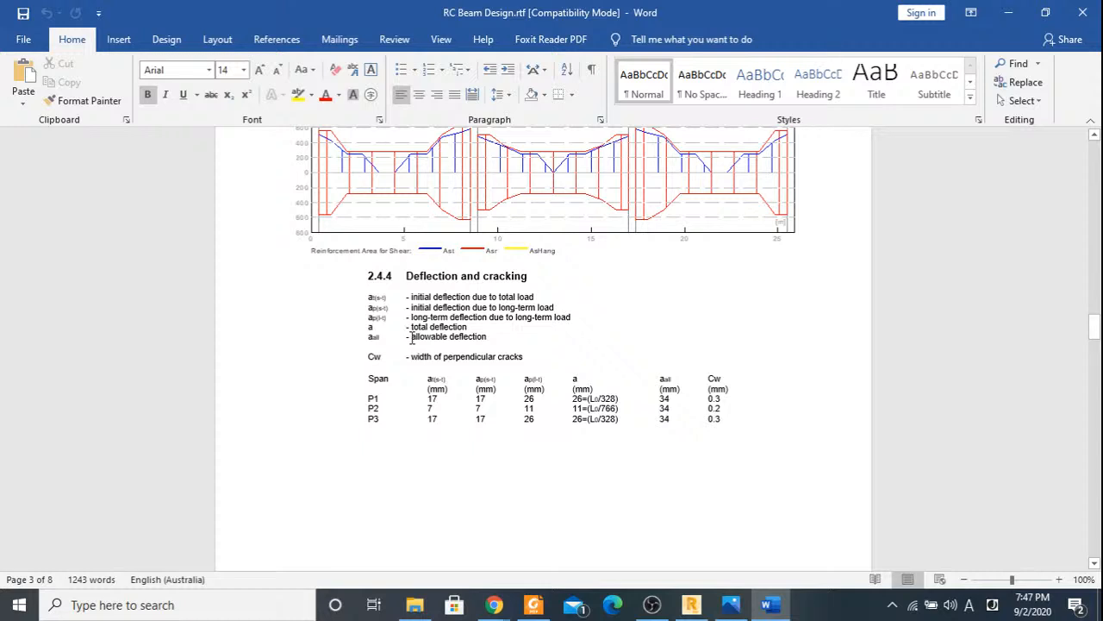
scroll(411, 337, down, 3)
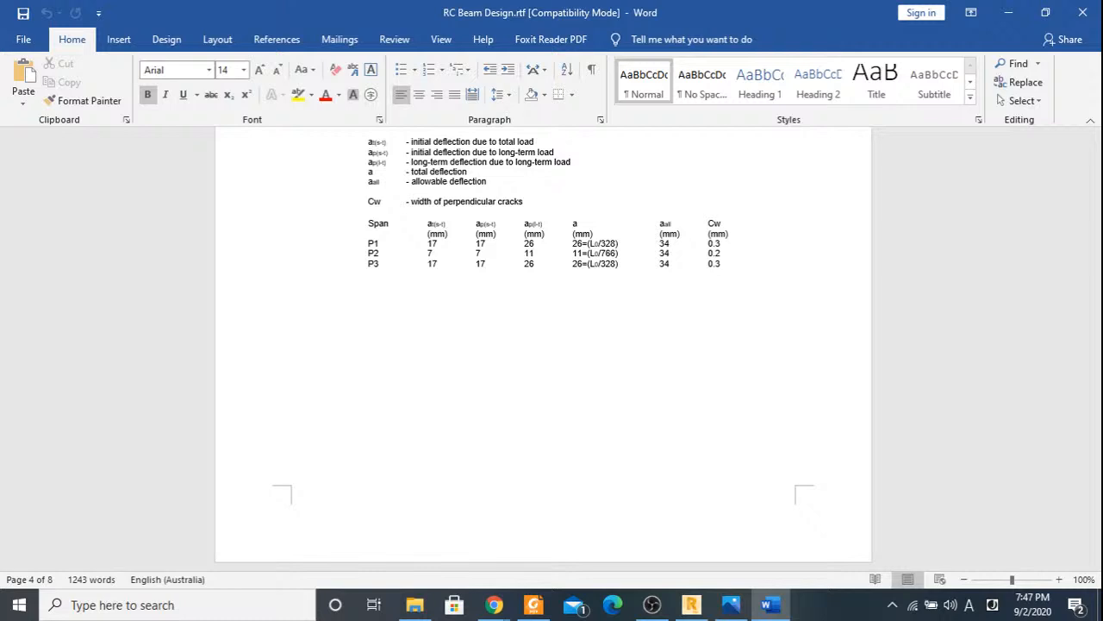
click(493, 604)
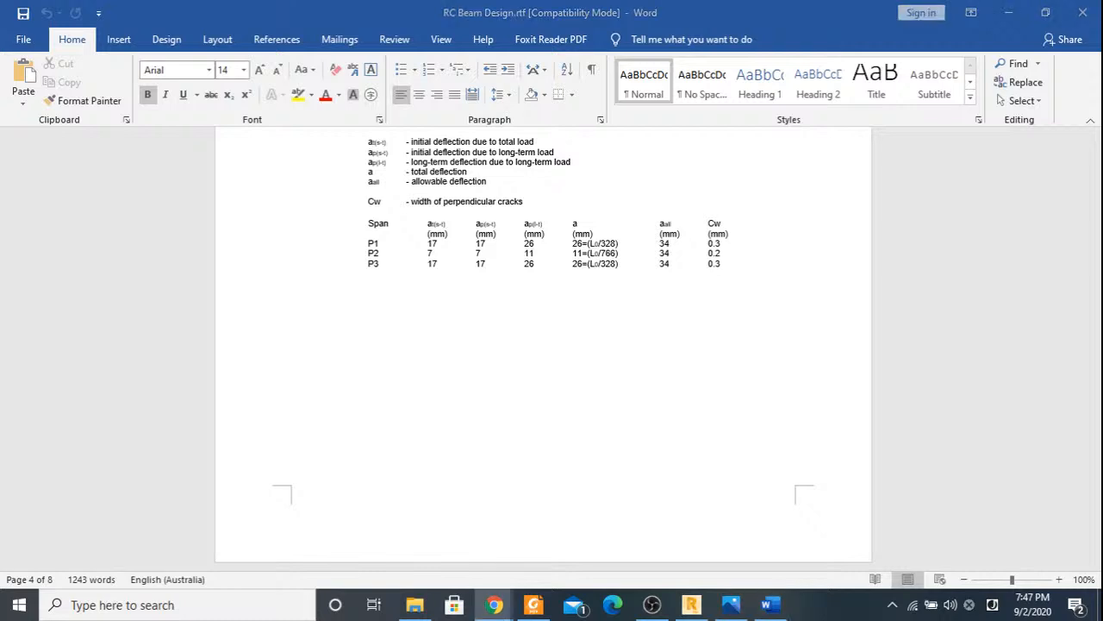